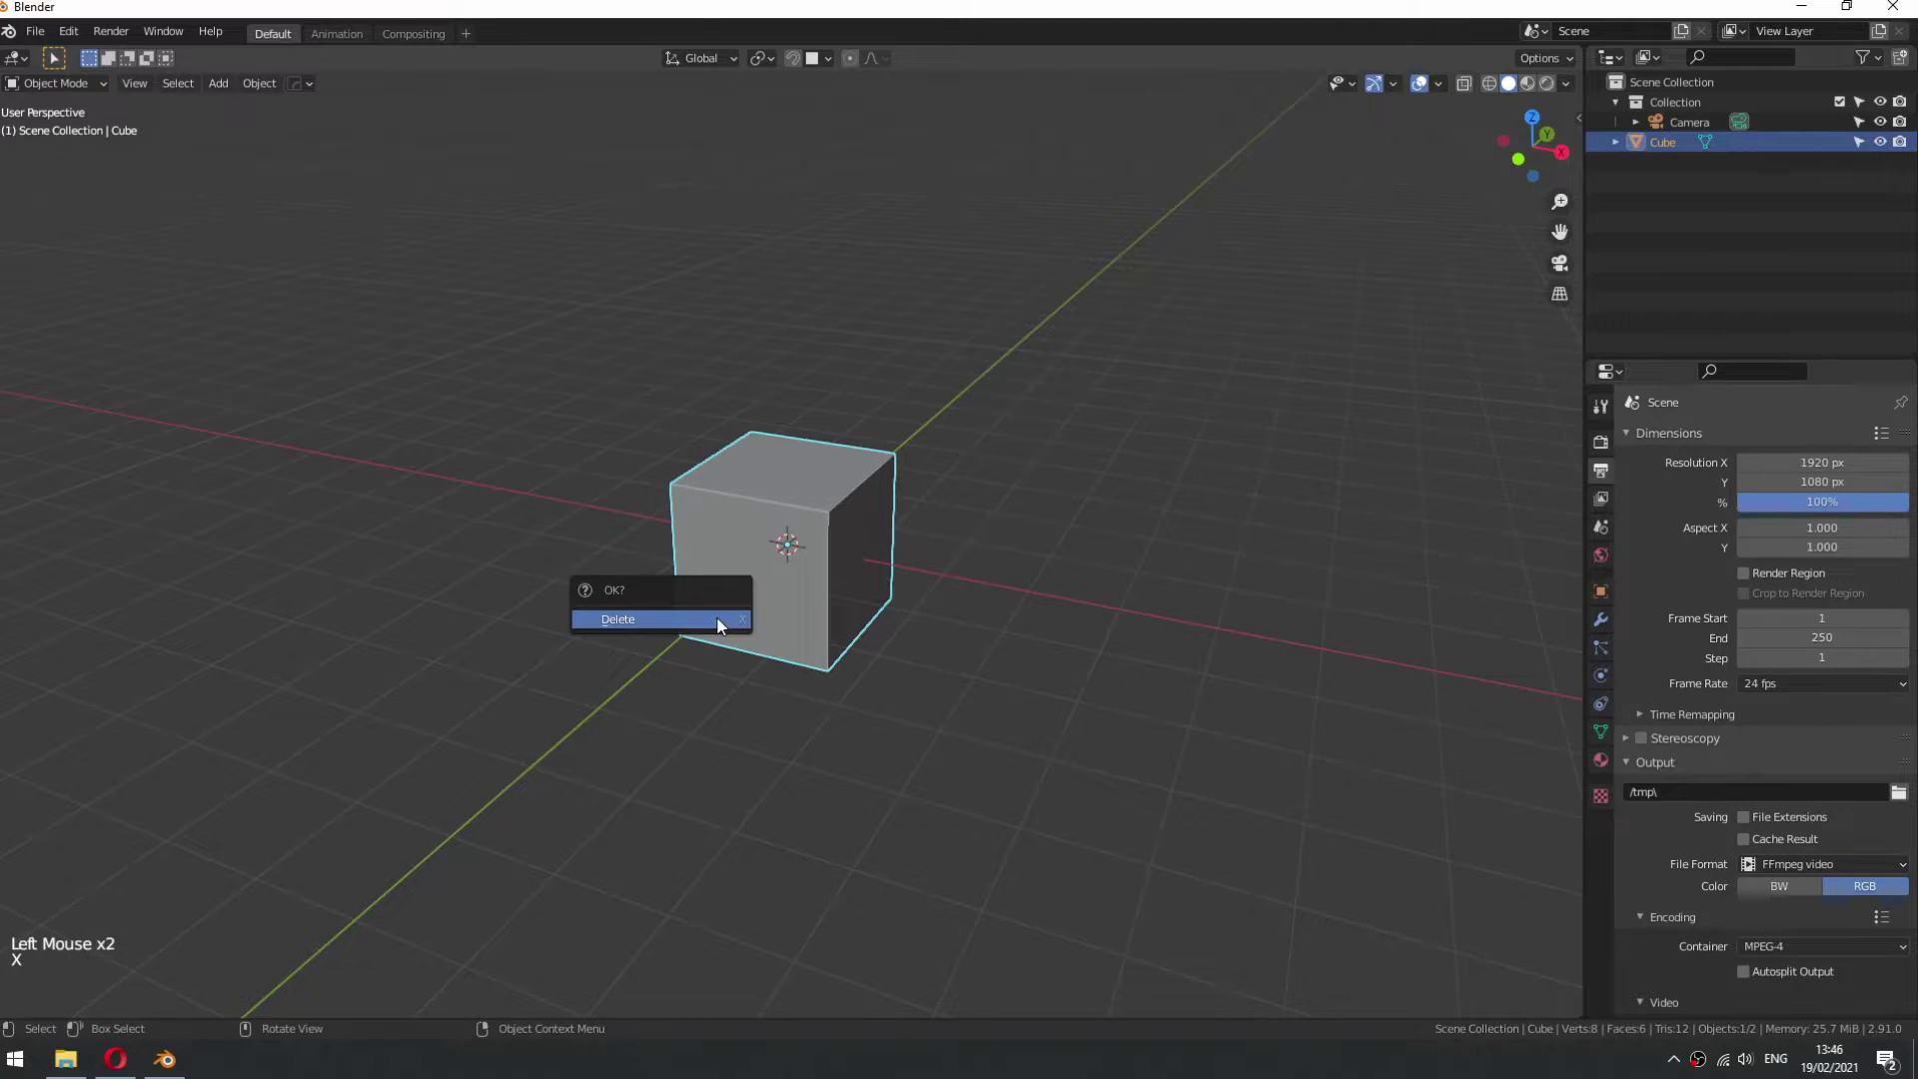
- Replace the default cube with a new plane and scale the plane by 5
{"action": "left_click", "coordinate": [719, 621]}
{"action": "key", "text": "shift+a"}
{"action": "mouse_move", "coordinate": [719, 619]}
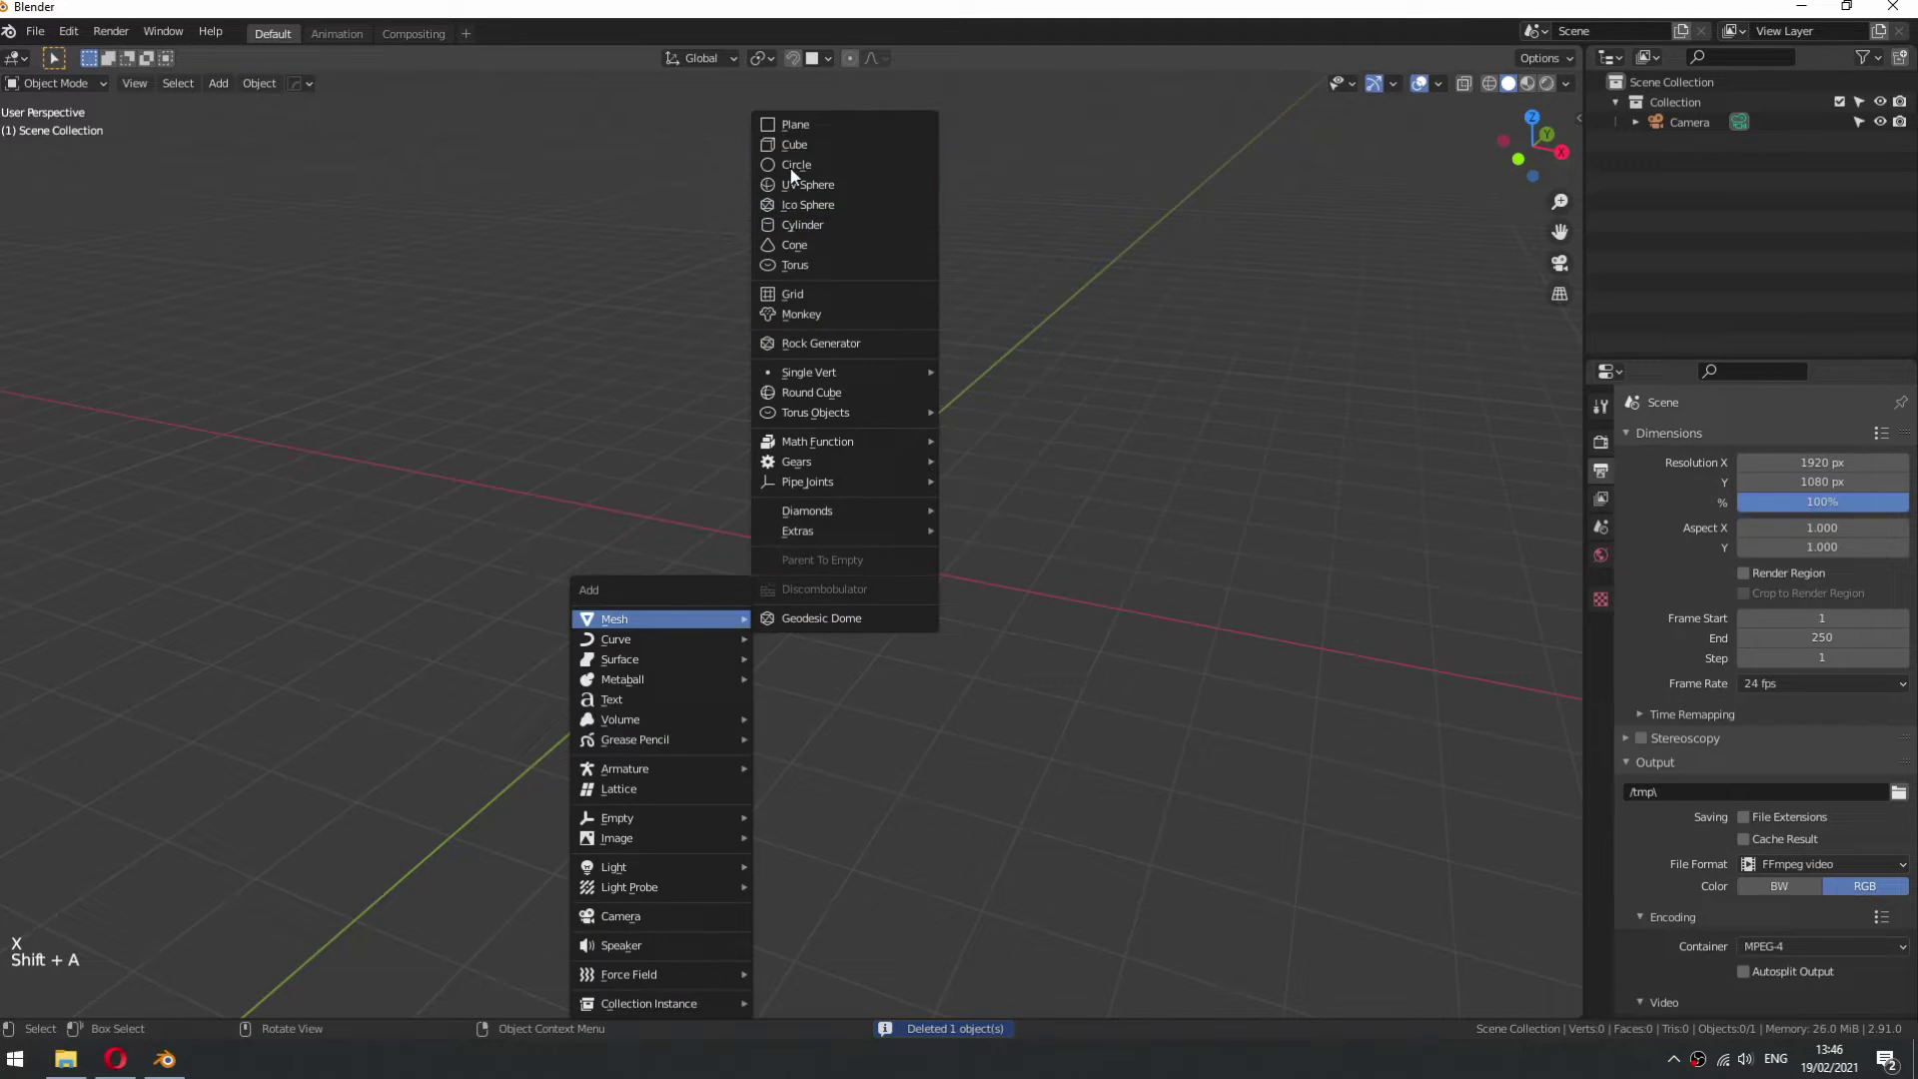
{"action": "left_click", "coordinate": [800, 128]}
{"action": "key", "text": "s"}
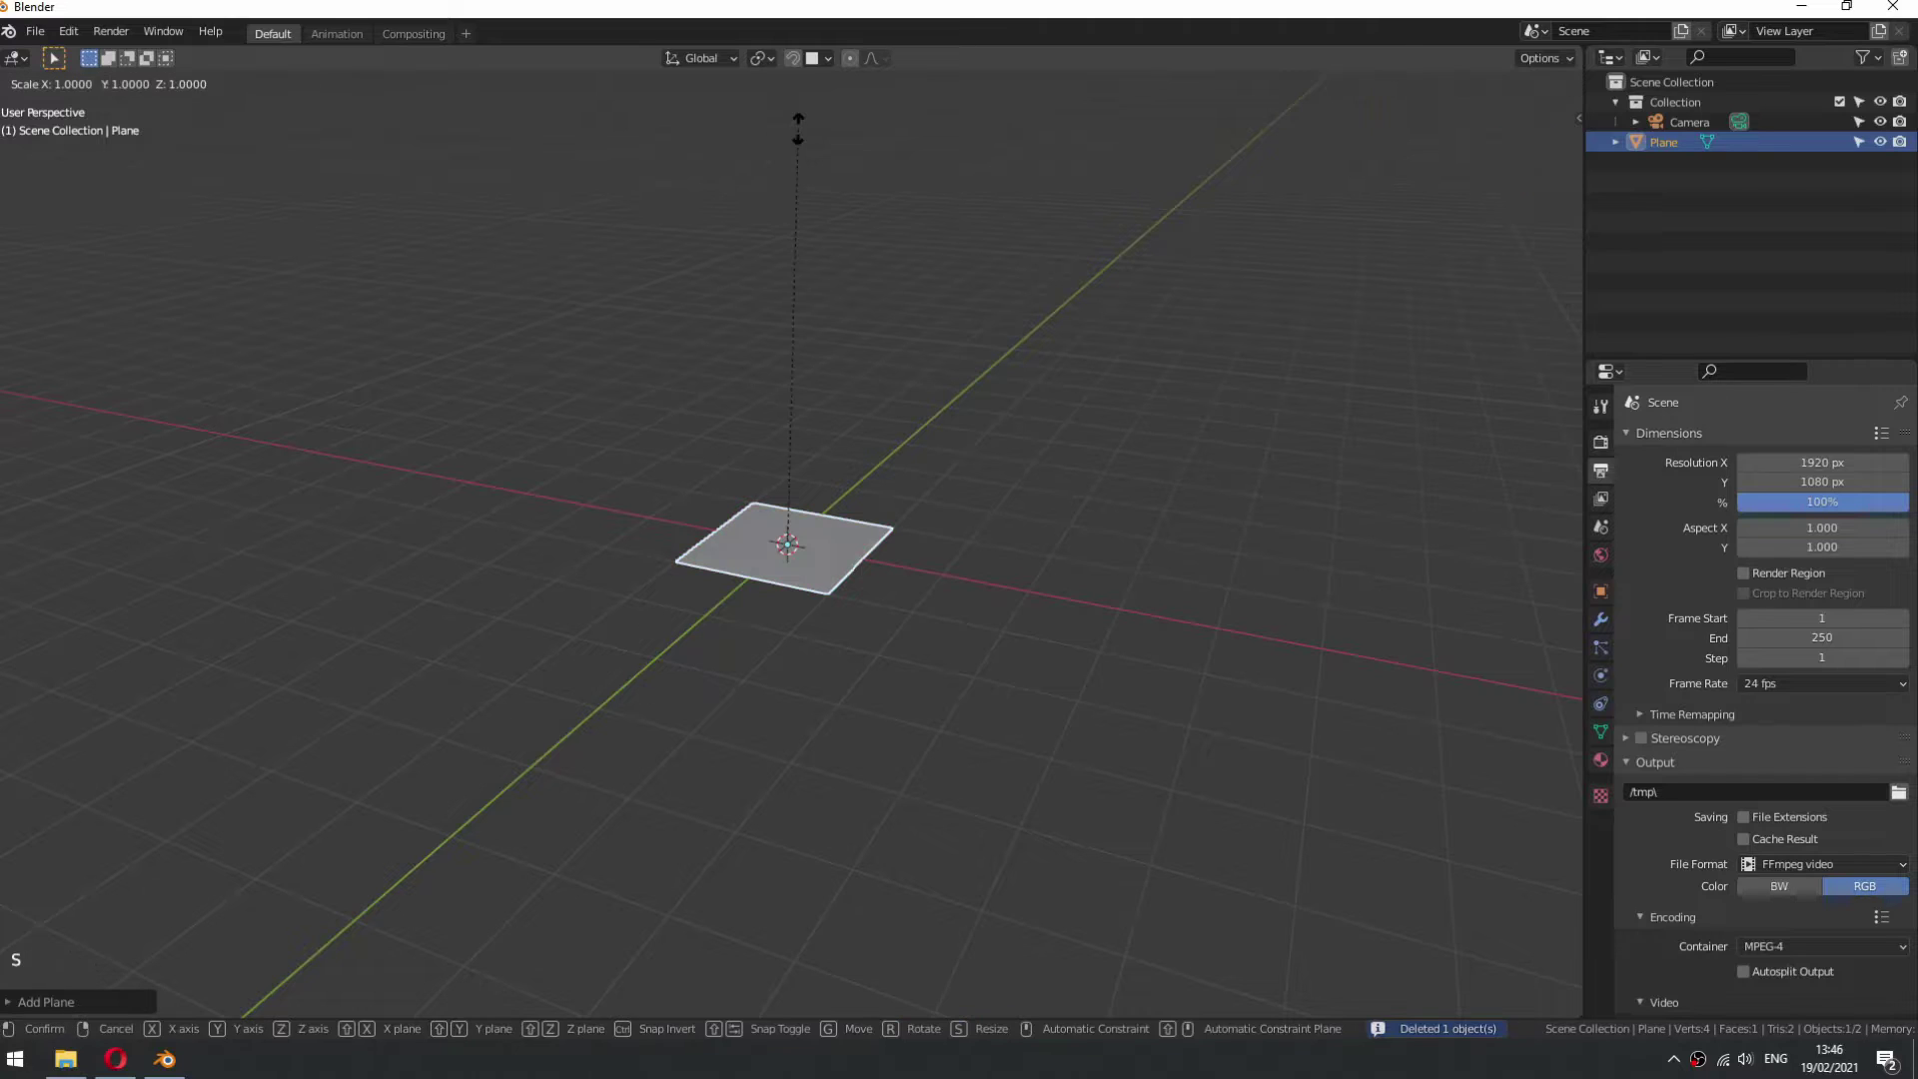
{"action": "key", "text": "5"}
{"action": "key", "text": "Return"}
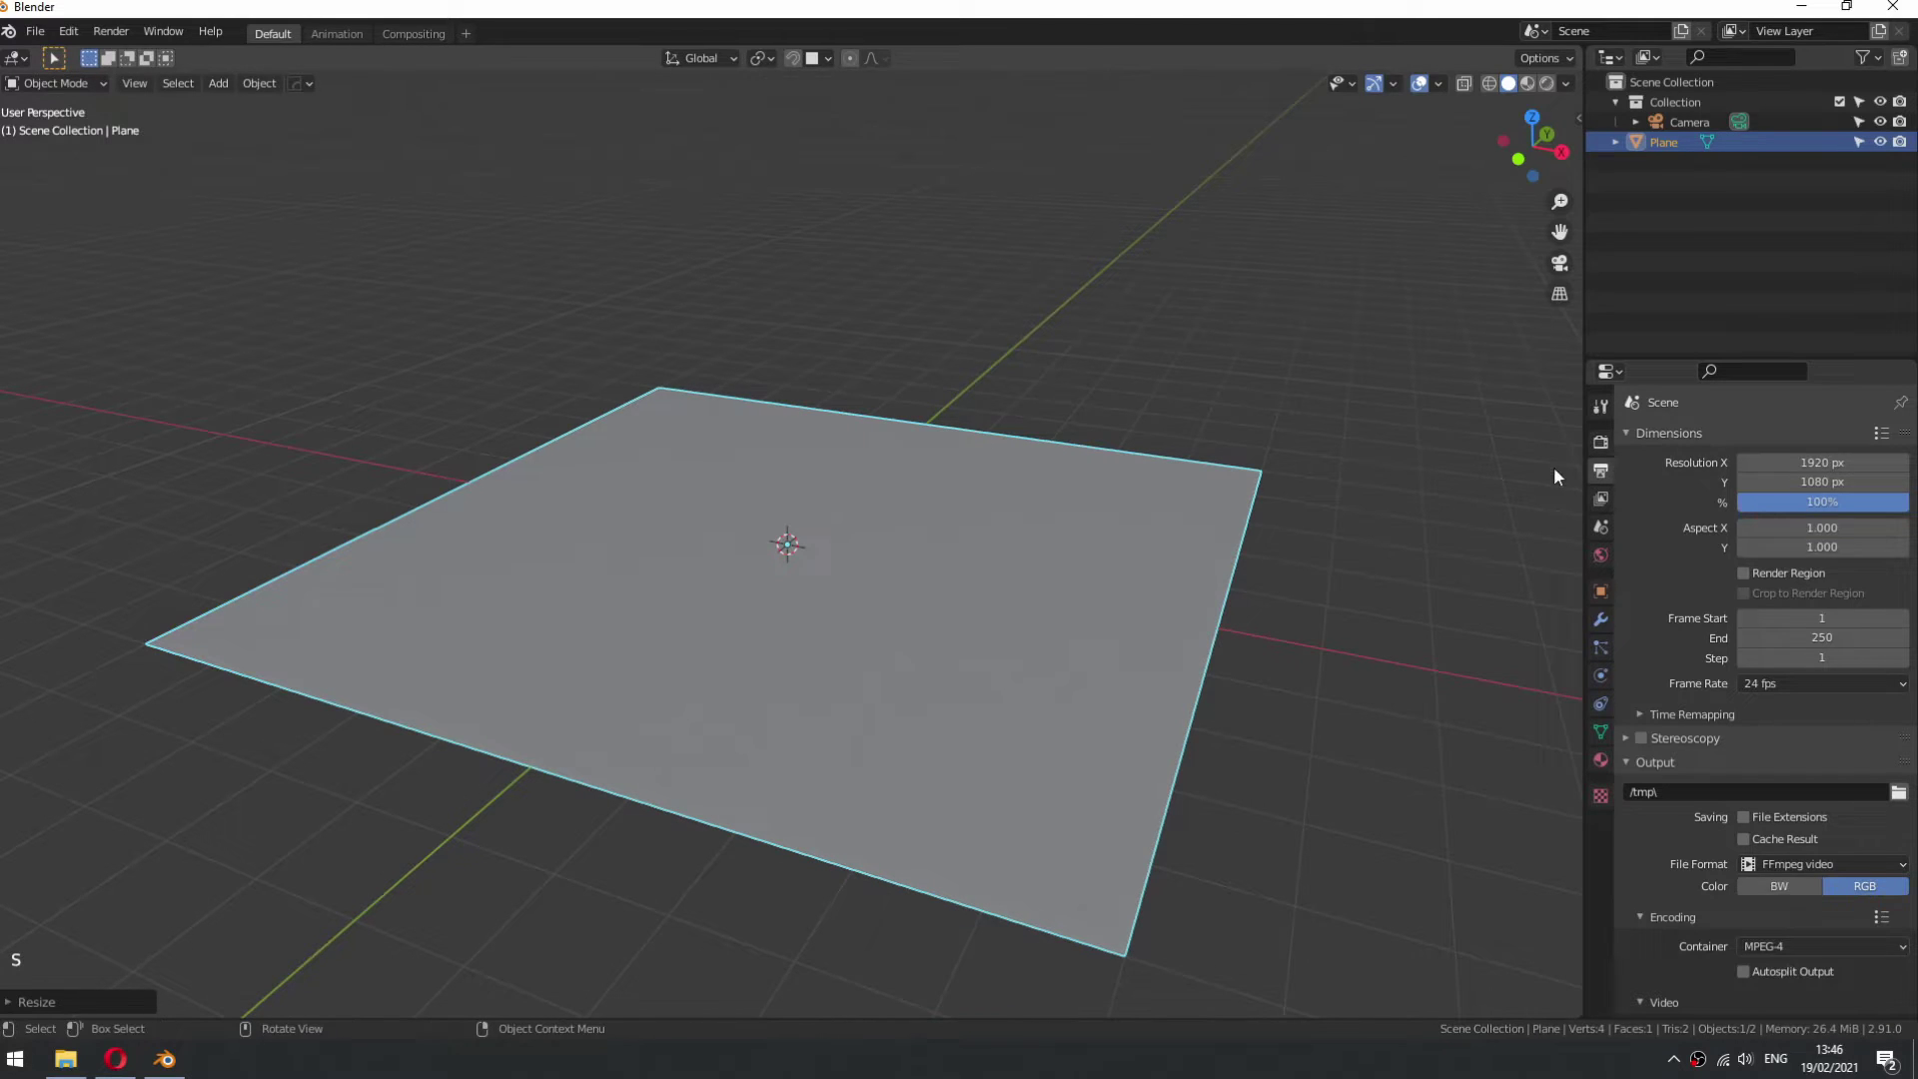
- Set the scene's render engine to Cycles
{"action": "left_click", "coordinate": [1600, 442]}
{"action": "left_click", "coordinate": [1802, 438]}
{"action": "left_click", "coordinate": [1761, 504]}
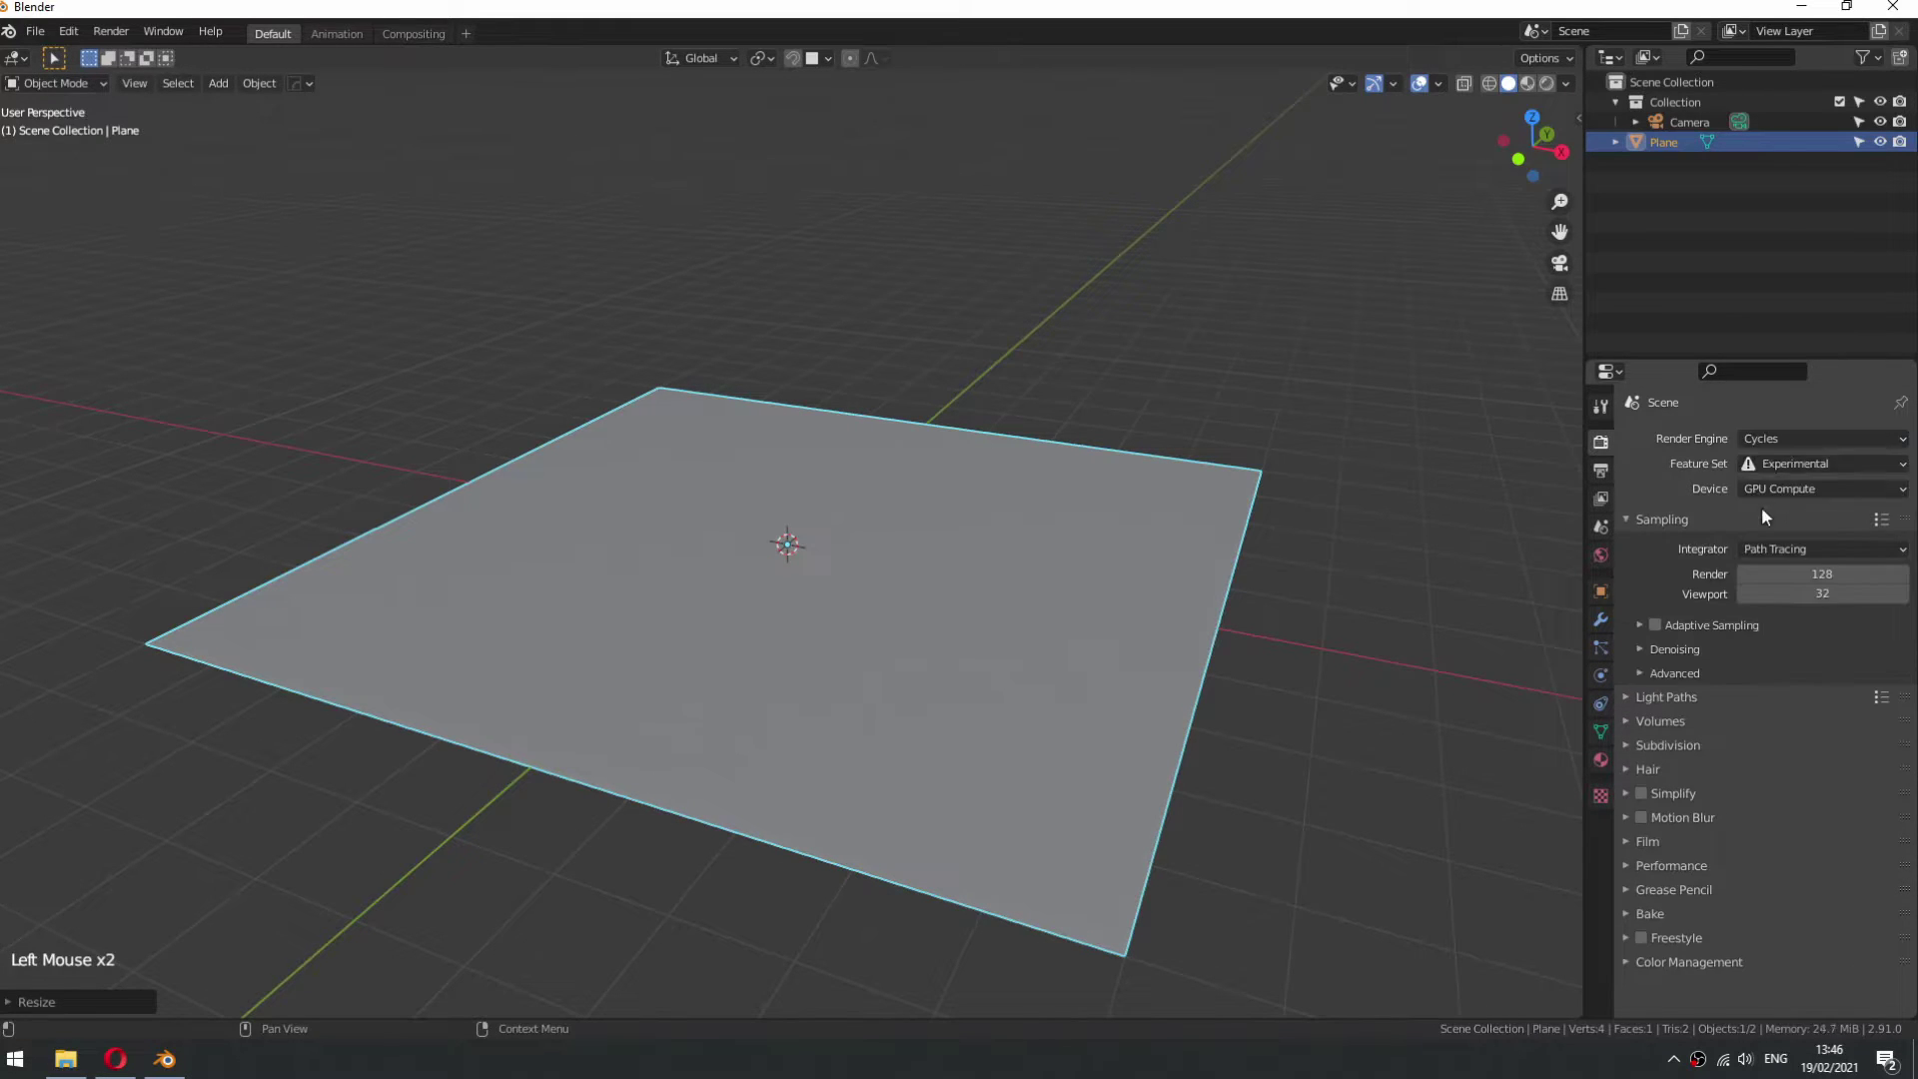
- Add a Subdivision Surface modifier to the plane, with Adaptive Subdivision enabled and the type set to Simple
{"action": "left_click", "coordinate": [1602, 621]}
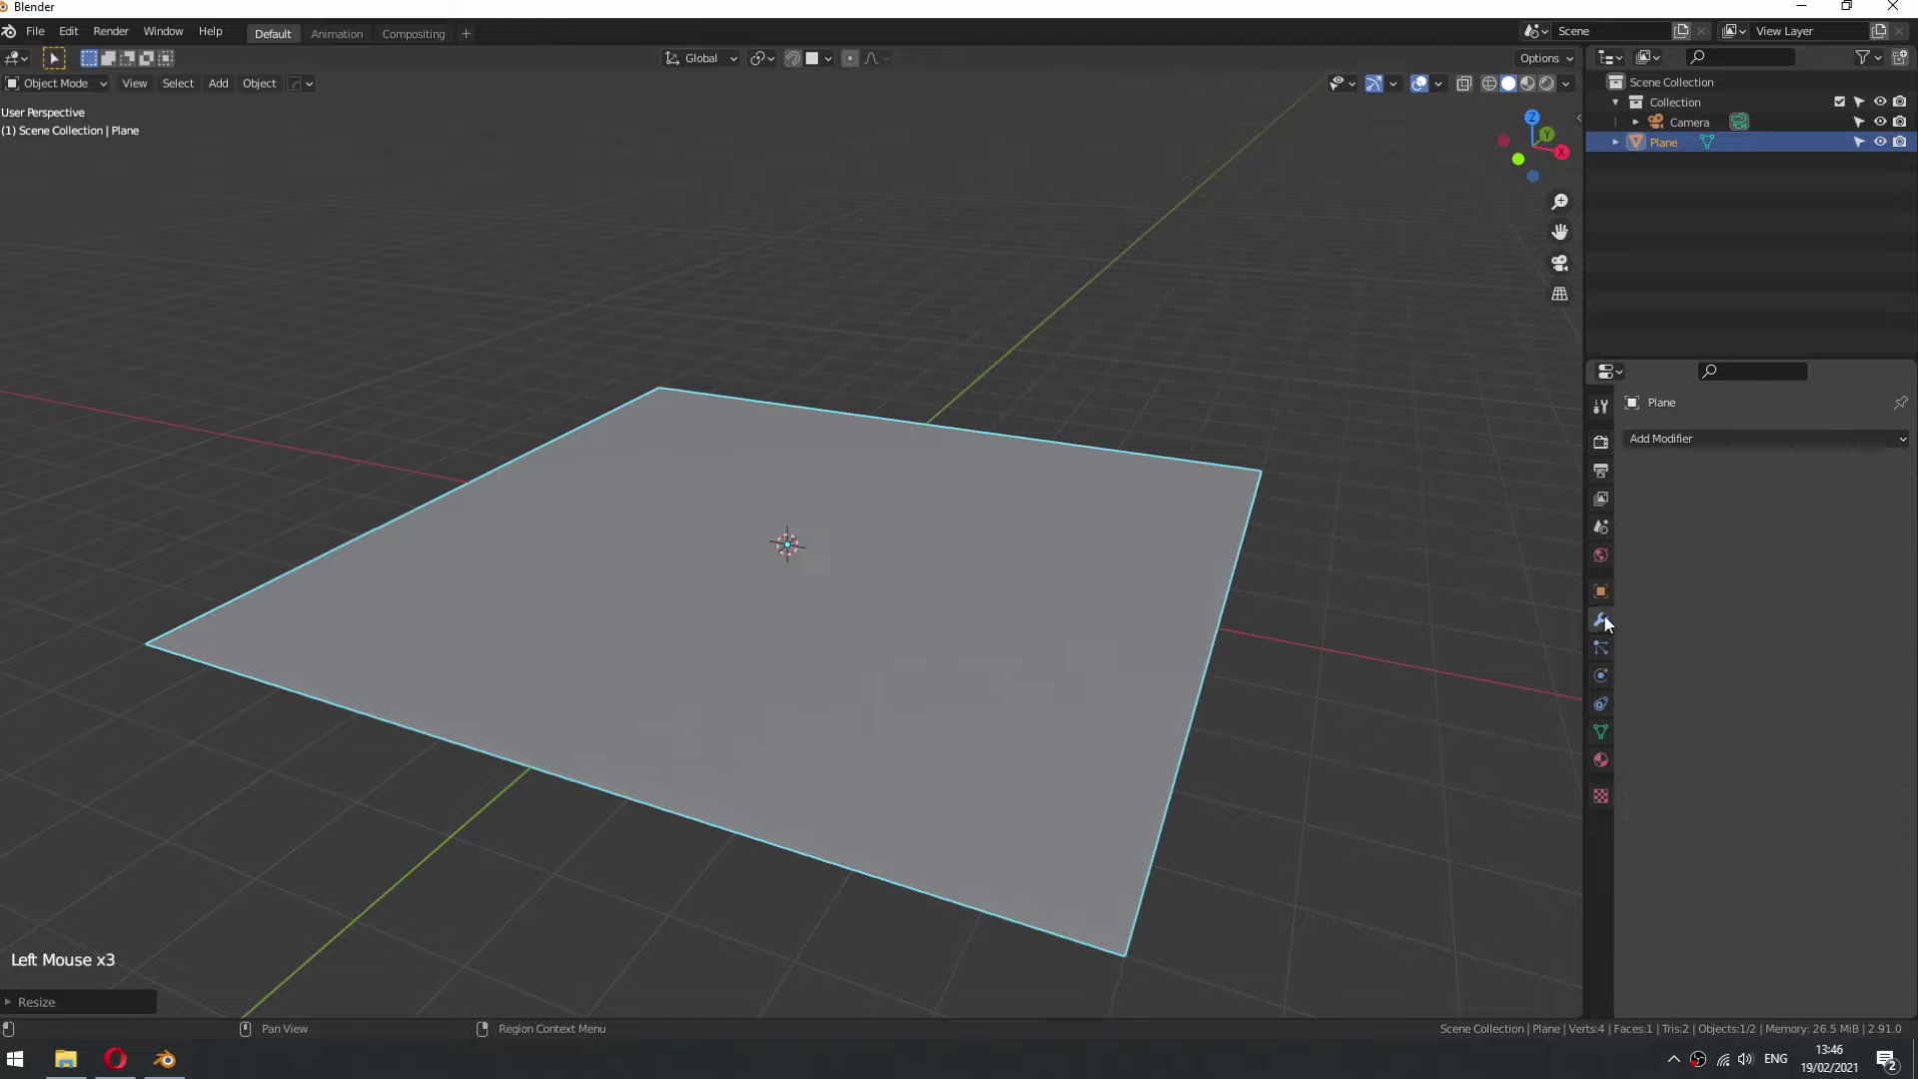
{"action": "left_click", "coordinate": [1682, 440]}
{"action": "left_click", "coordinate": [1556, 782]}
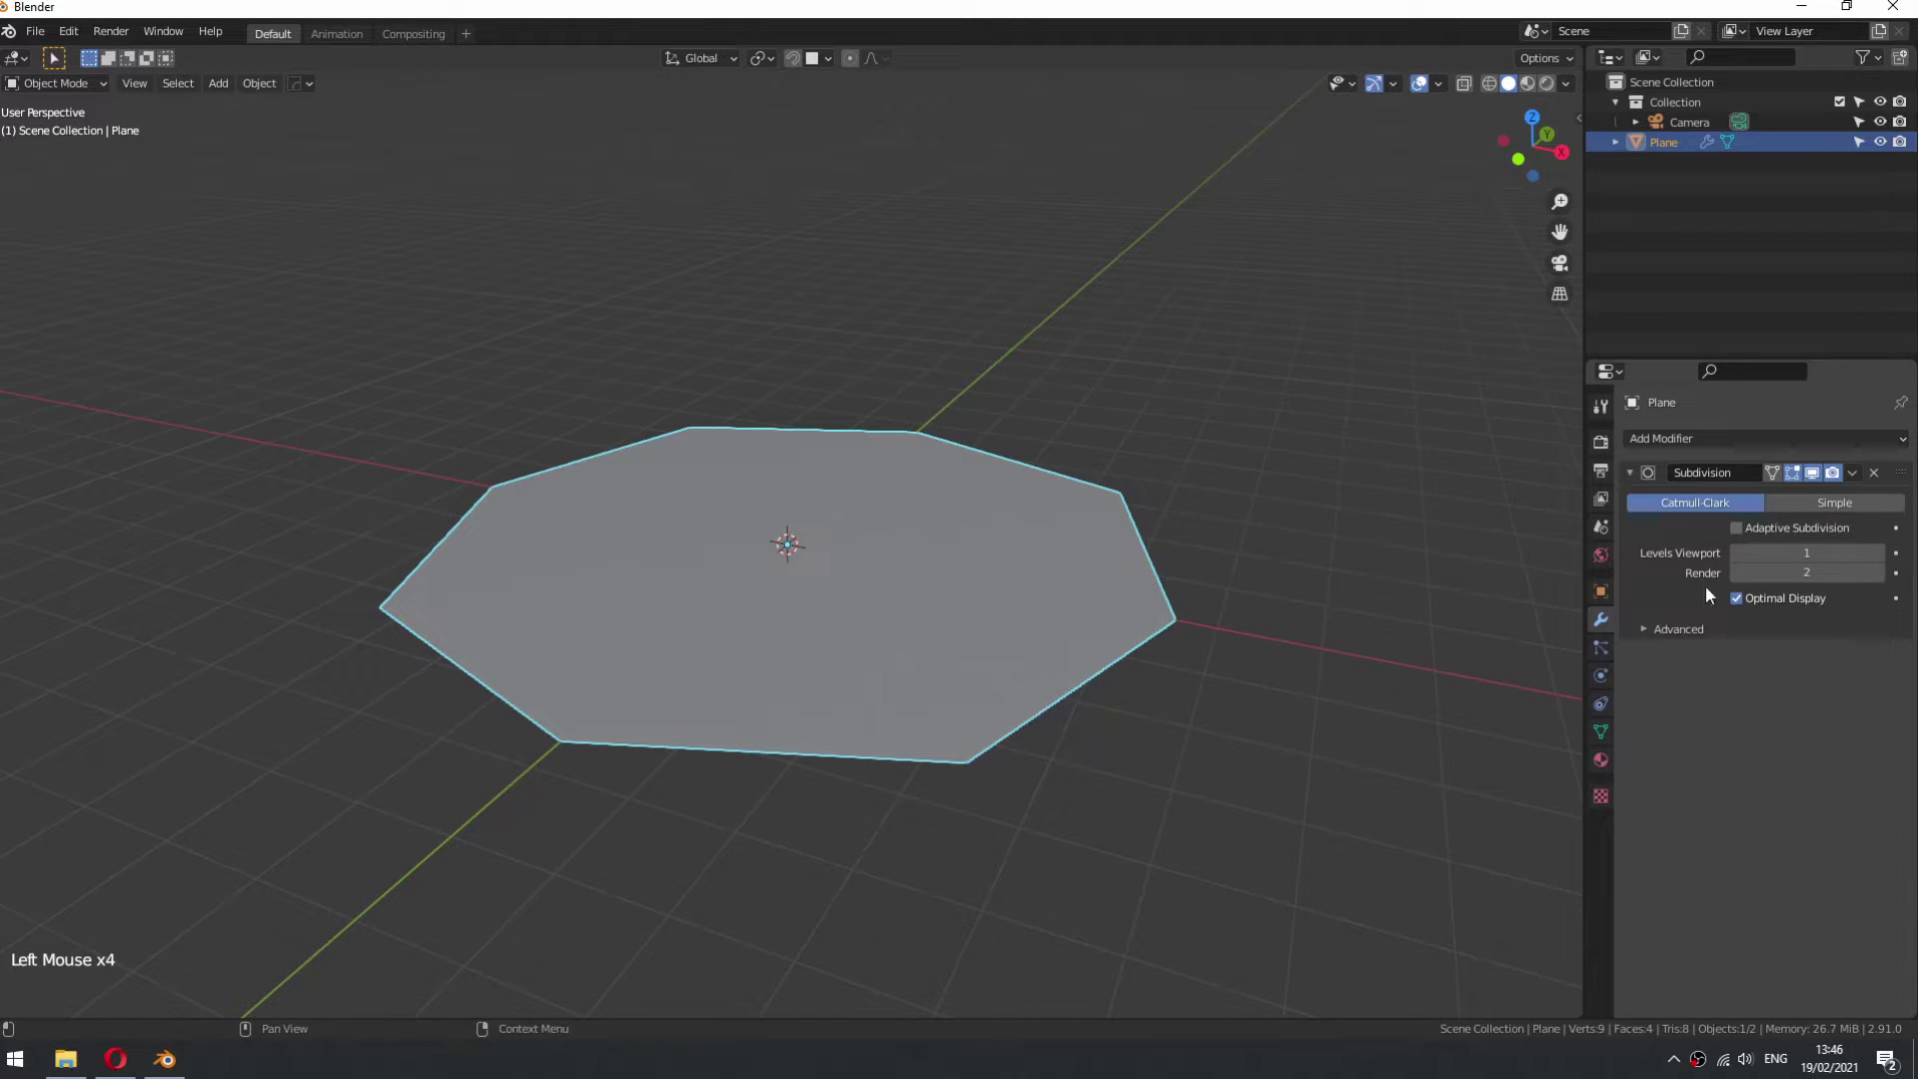
{"action": "left_click", "coordinate": [1745, 530]}
{"action": "left_click", "coordinate": [1809, 507]}
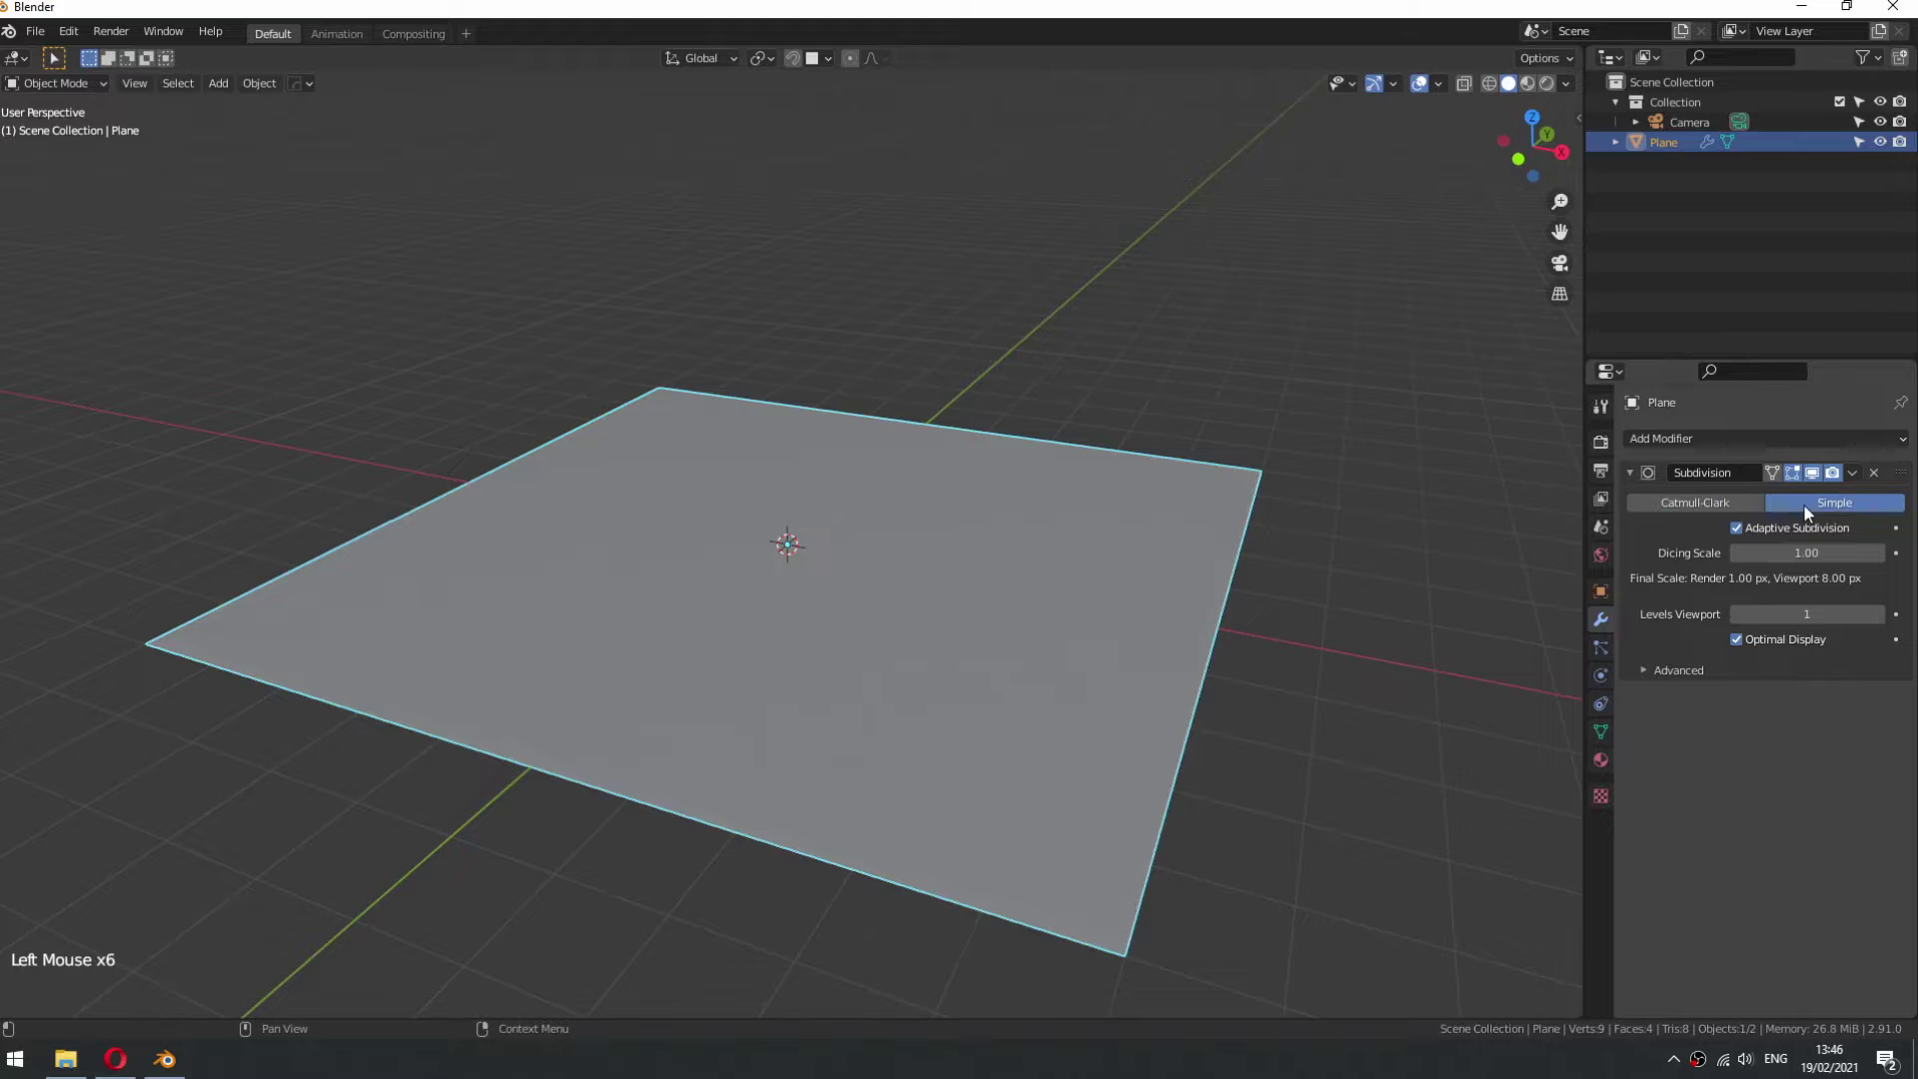
- Open a Shader Editor beside the 3D viewport and create a new material for the plane
{"action": "left_click_drag", "start_coordinate": [3, 1016], "coordinate": [713, 880]}
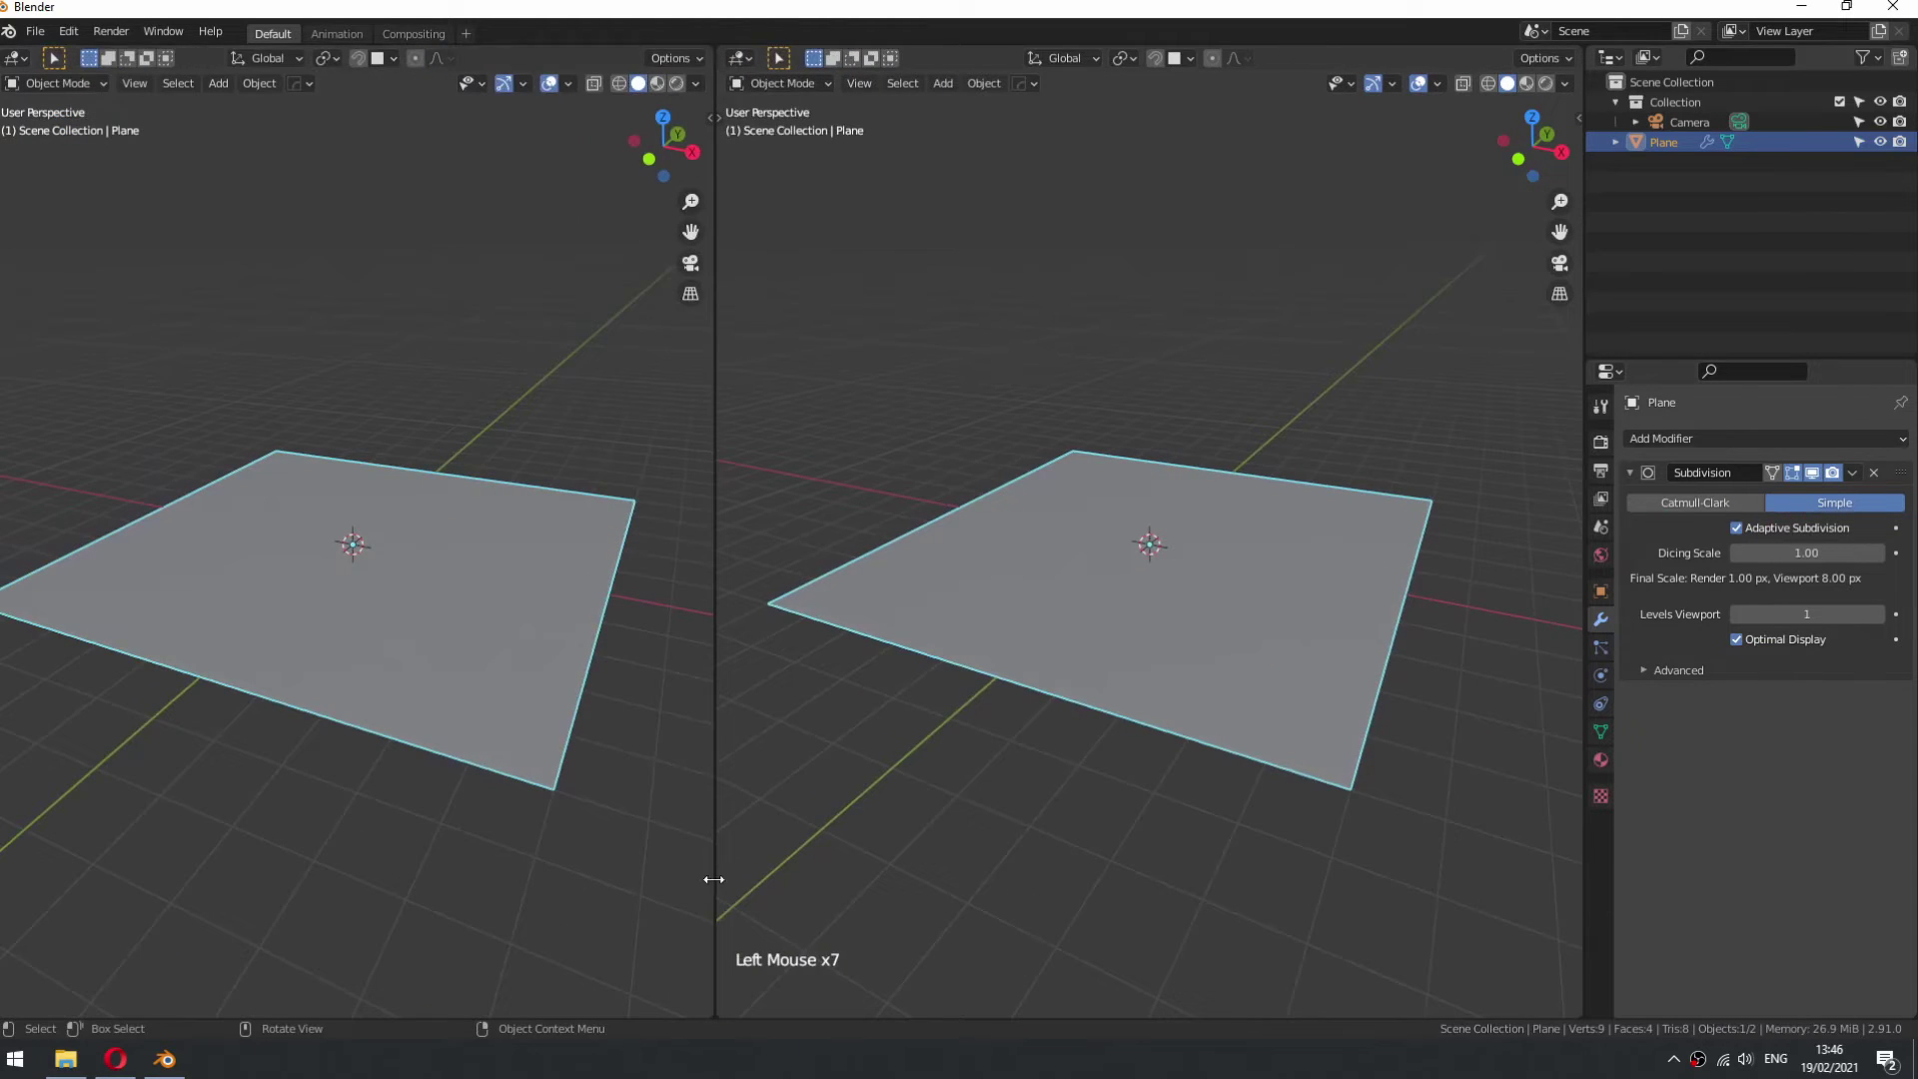
{"action": "left_click_drag", "start_coordinate": [18, 62], "coordinate": [50, 244]}
{"action": "left_click_drag", "start_coordinate": [25, 65], "coordinate": [55, 220]}
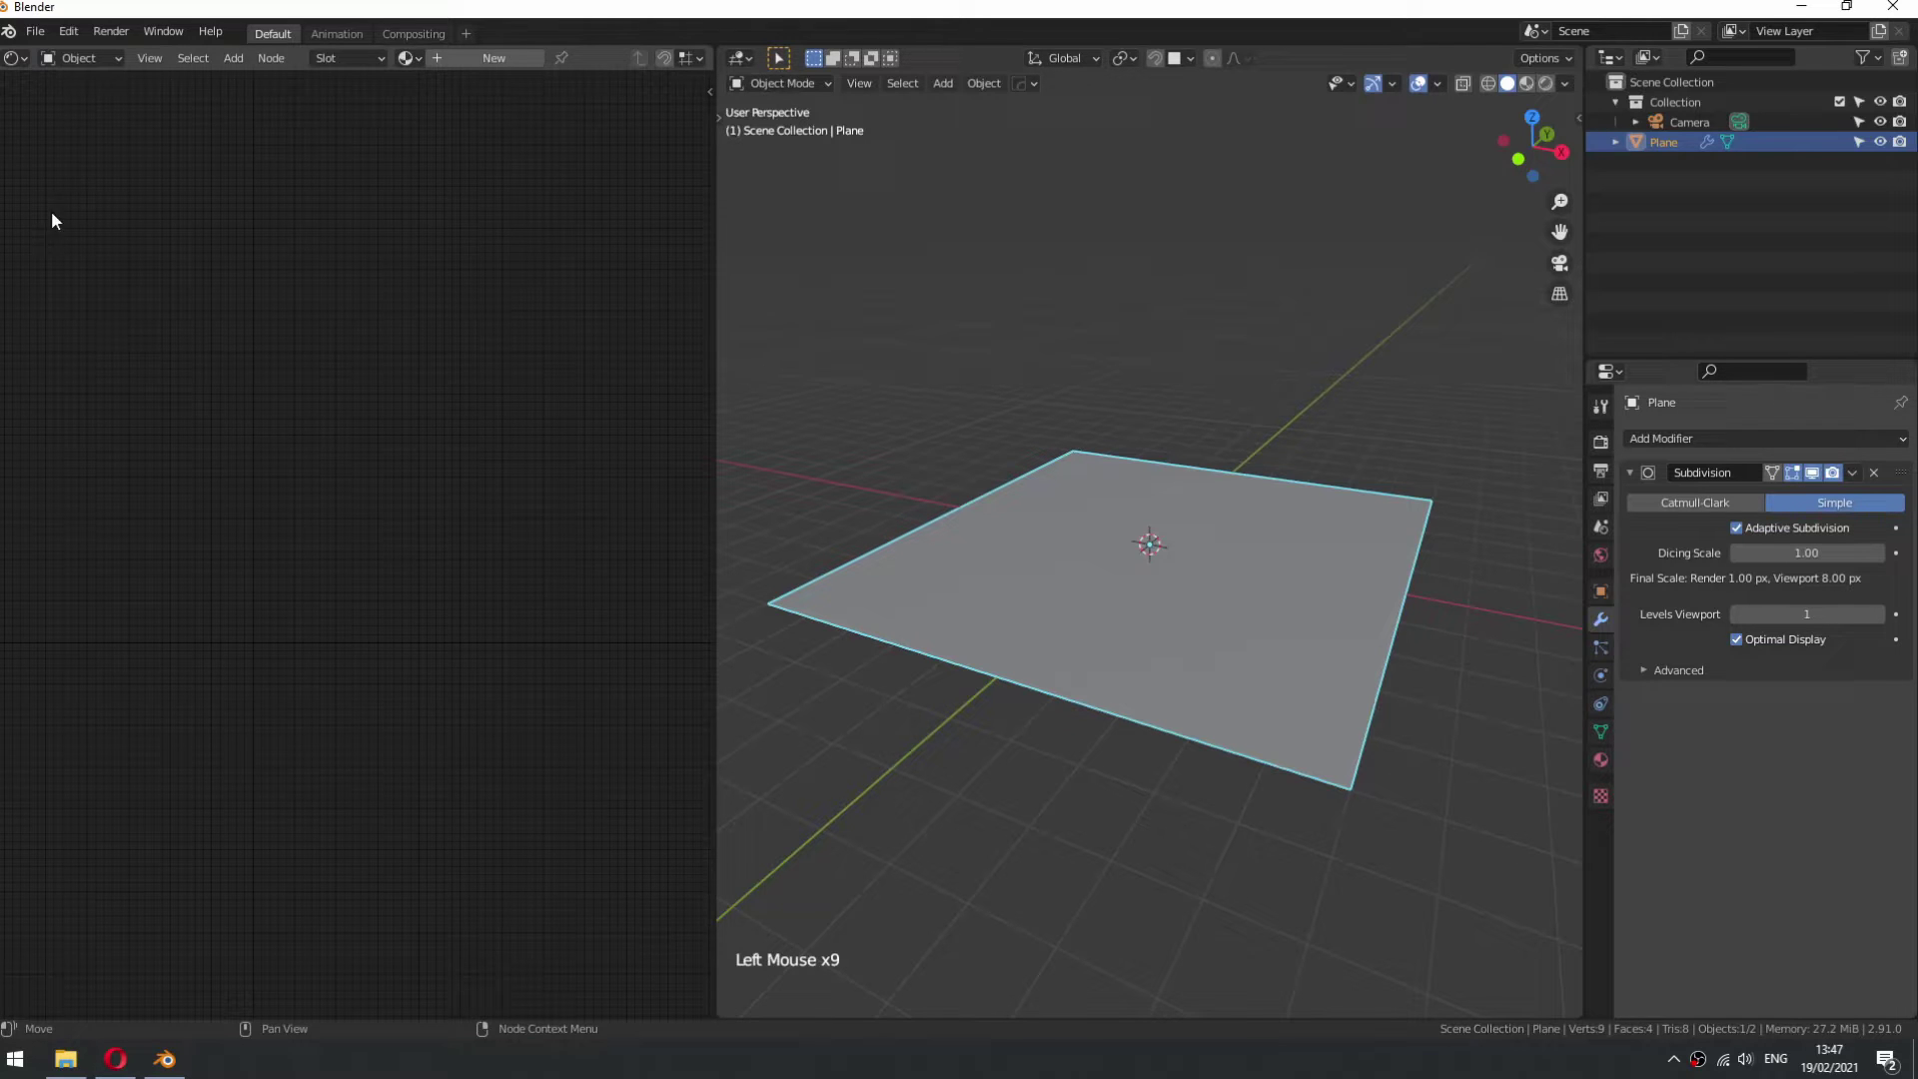
{"action": "left_click", "coordinate": [451, 62]}
- Add a Displacement node connected to the Material Output's Displacement input, and move the output node further away
{"action": "scroll", "coordinate": [484, 583], "scroll_direction": "up", "scroll_amount": 3}
{"action": "middle_click_drag", "start_coordinate": [446, 557], "coordinate": [501, 549]}
{"action": "left_click", "coordinate": [490, 574]}
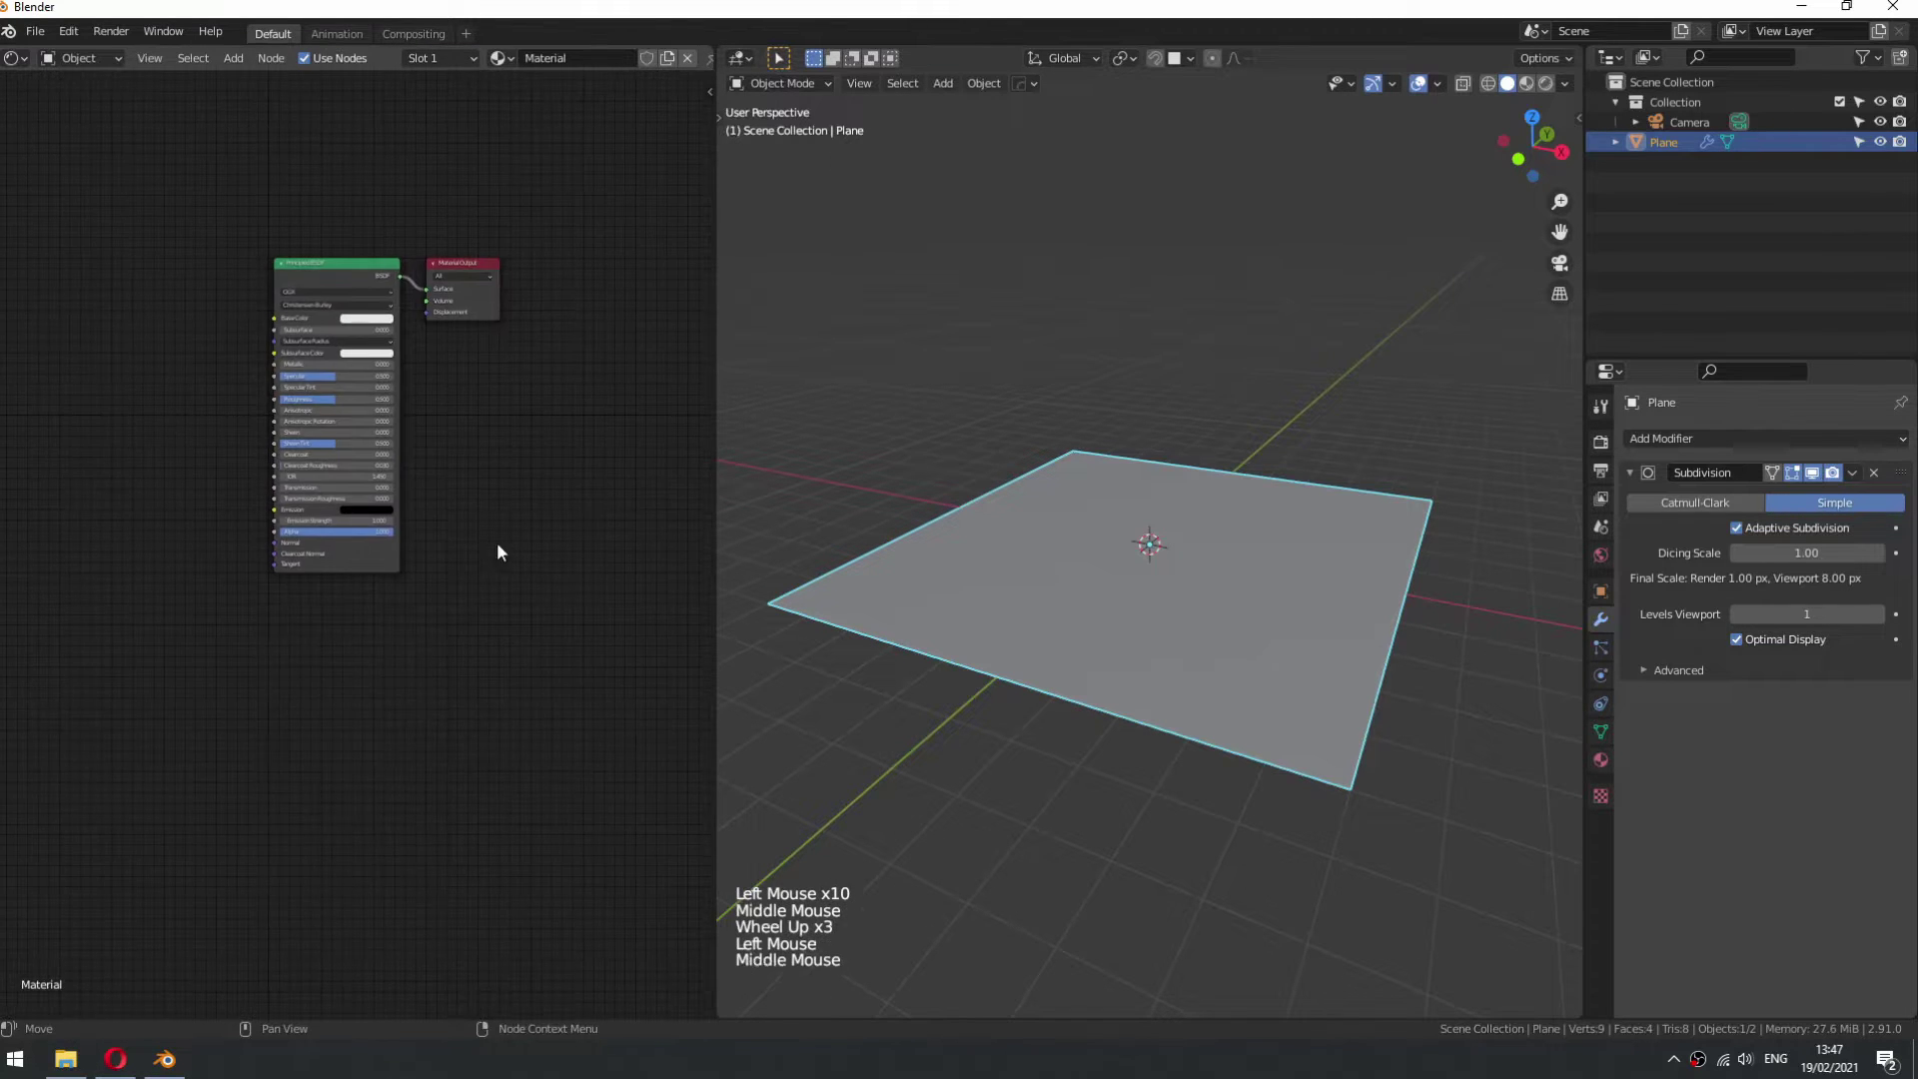
{"action": "key", "text": "shift+a"}
{"action": "type", "text": "dis"}
{"action": "key", "text": "Return"}
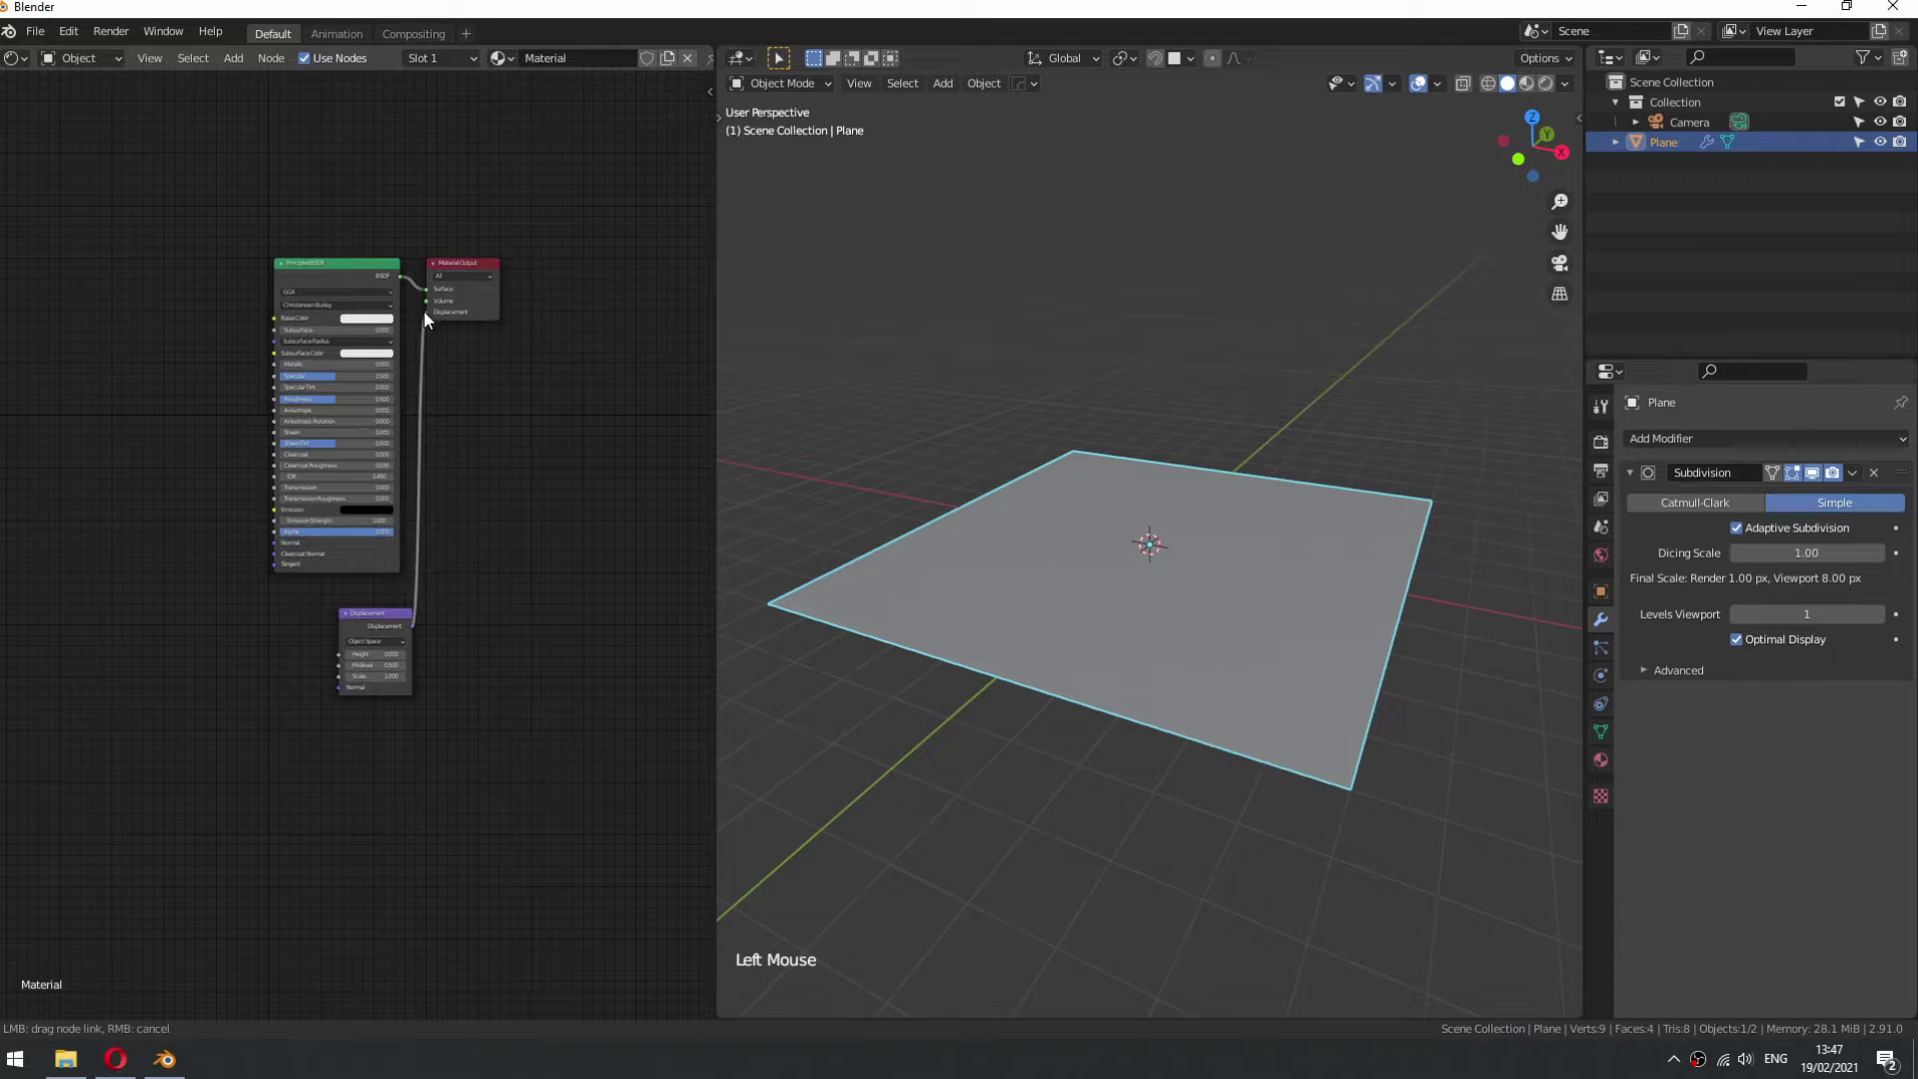
{"action": "left_click_drag", "start_coordinate": [464, 271], "coordinate": [677, 535]}
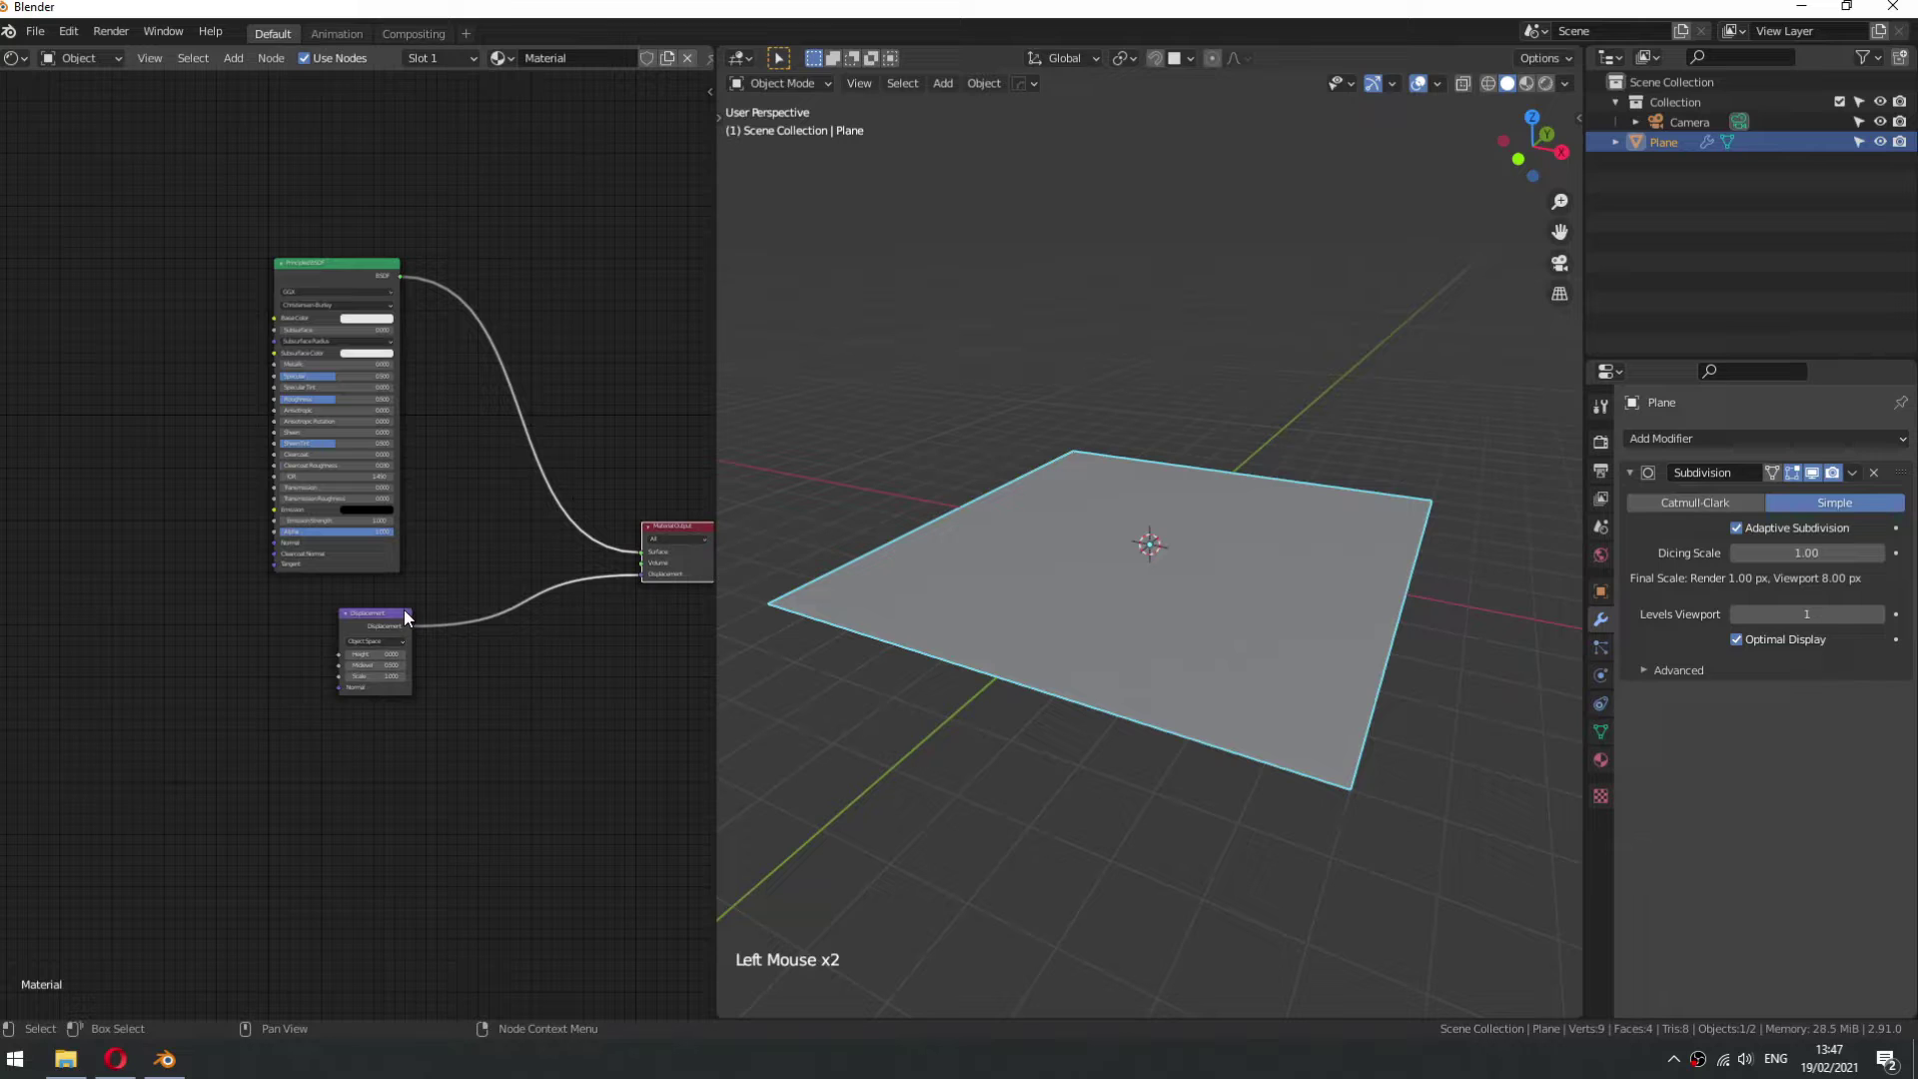
- Add a Musgrave Texture node before the Displacement node and preview its output on the plane's surface
{"action": "middle_click_drag", "start_coordinate": [404, 610], "coordinate": [589, 514]}
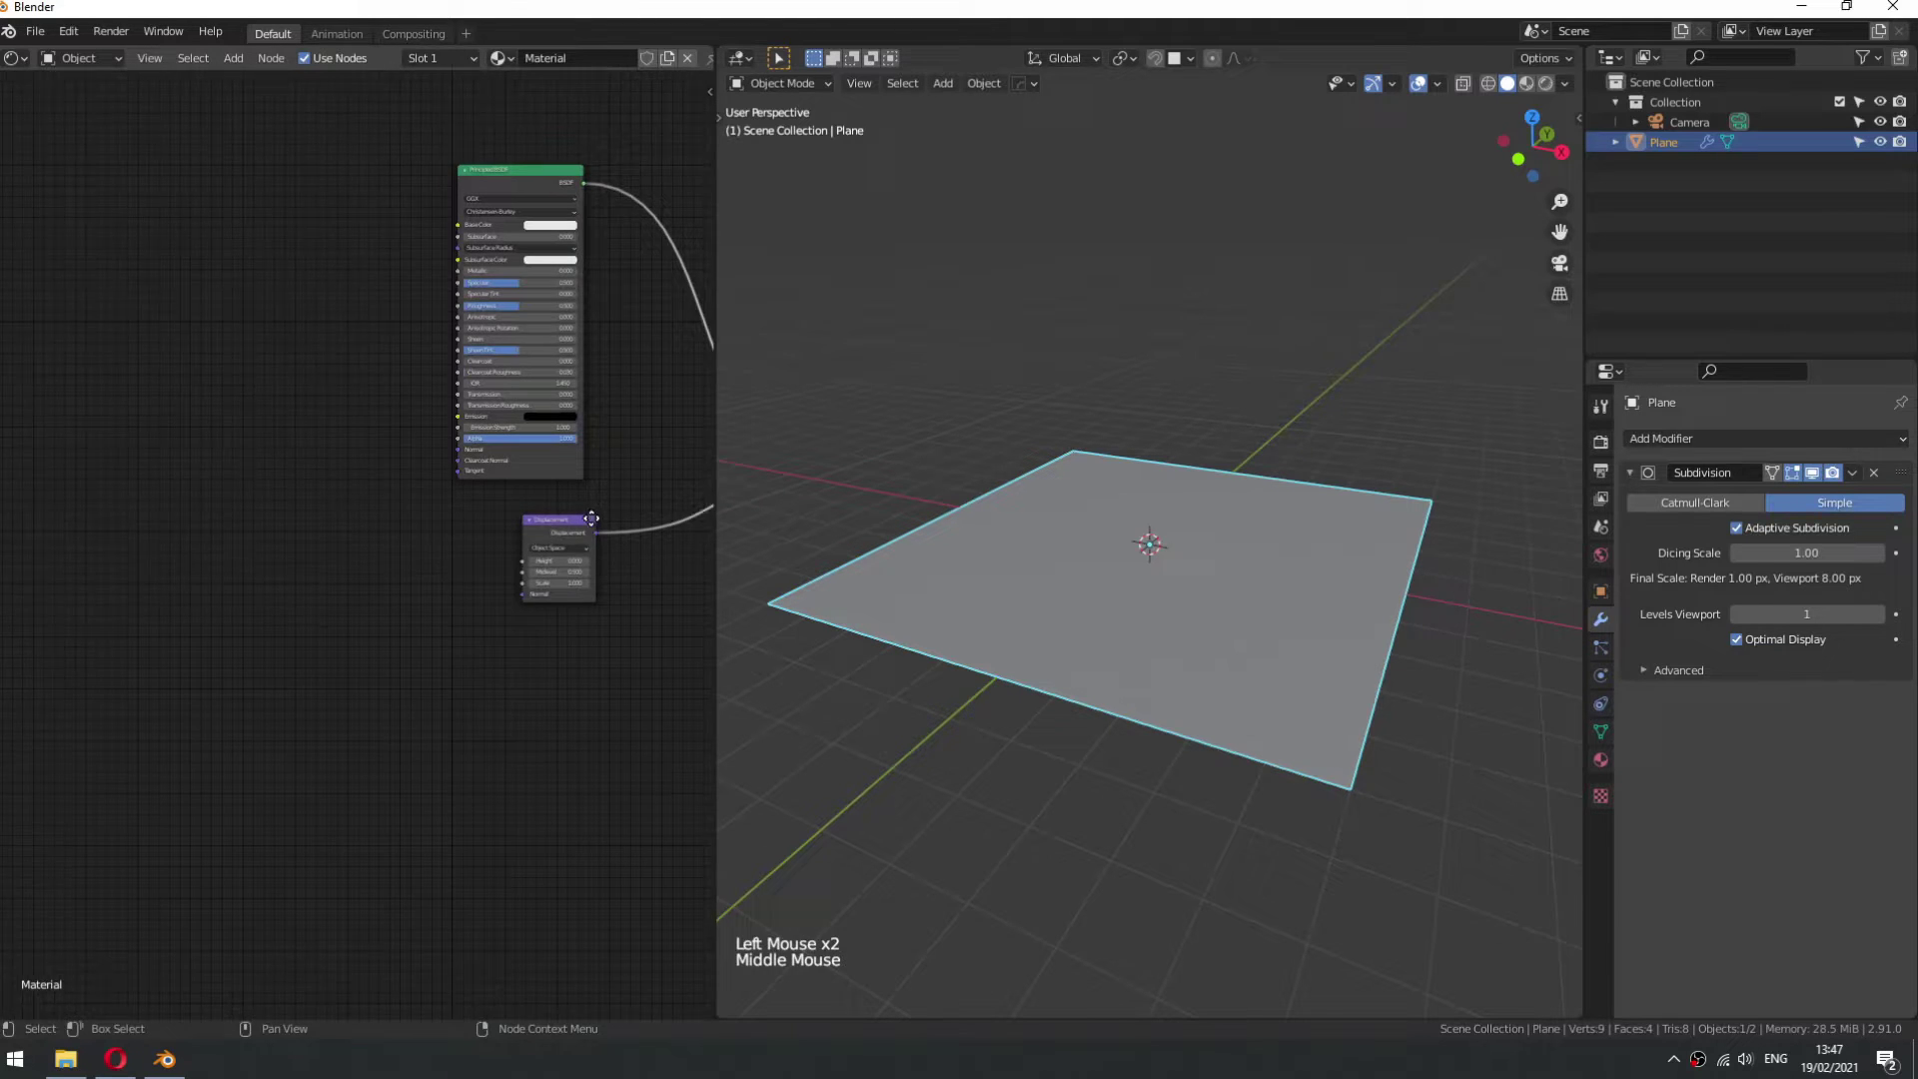
{"action": "middle_click_drag", "start_coordinate": [278, 582], "coordinate": [328, 586]}
{"action": "key", "text": "shift+a"}
{"action": "left_click", "coordinate": [358, 592]}
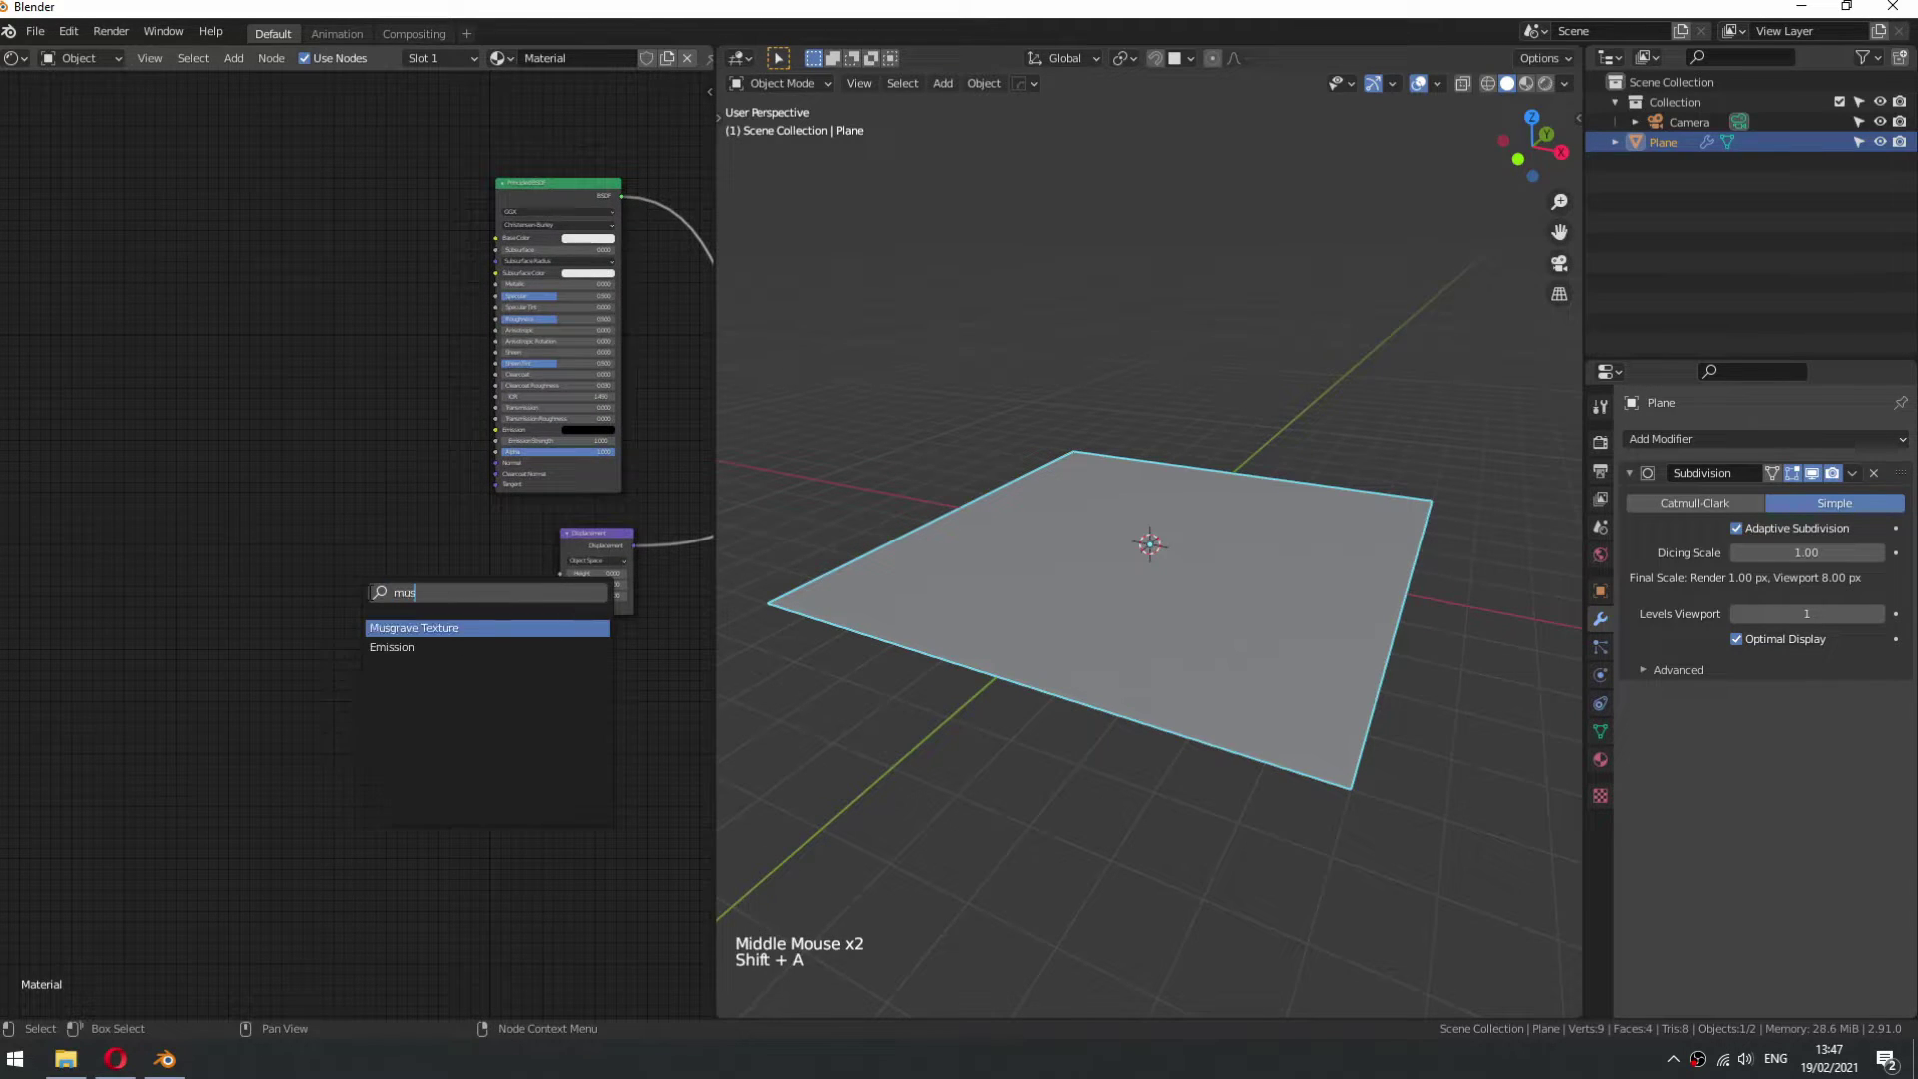
{"action": "type", "text": "mus"}
{"action": "key", "text": "Return"}
{"action": "left_click", "coordinate": [268, 569]}
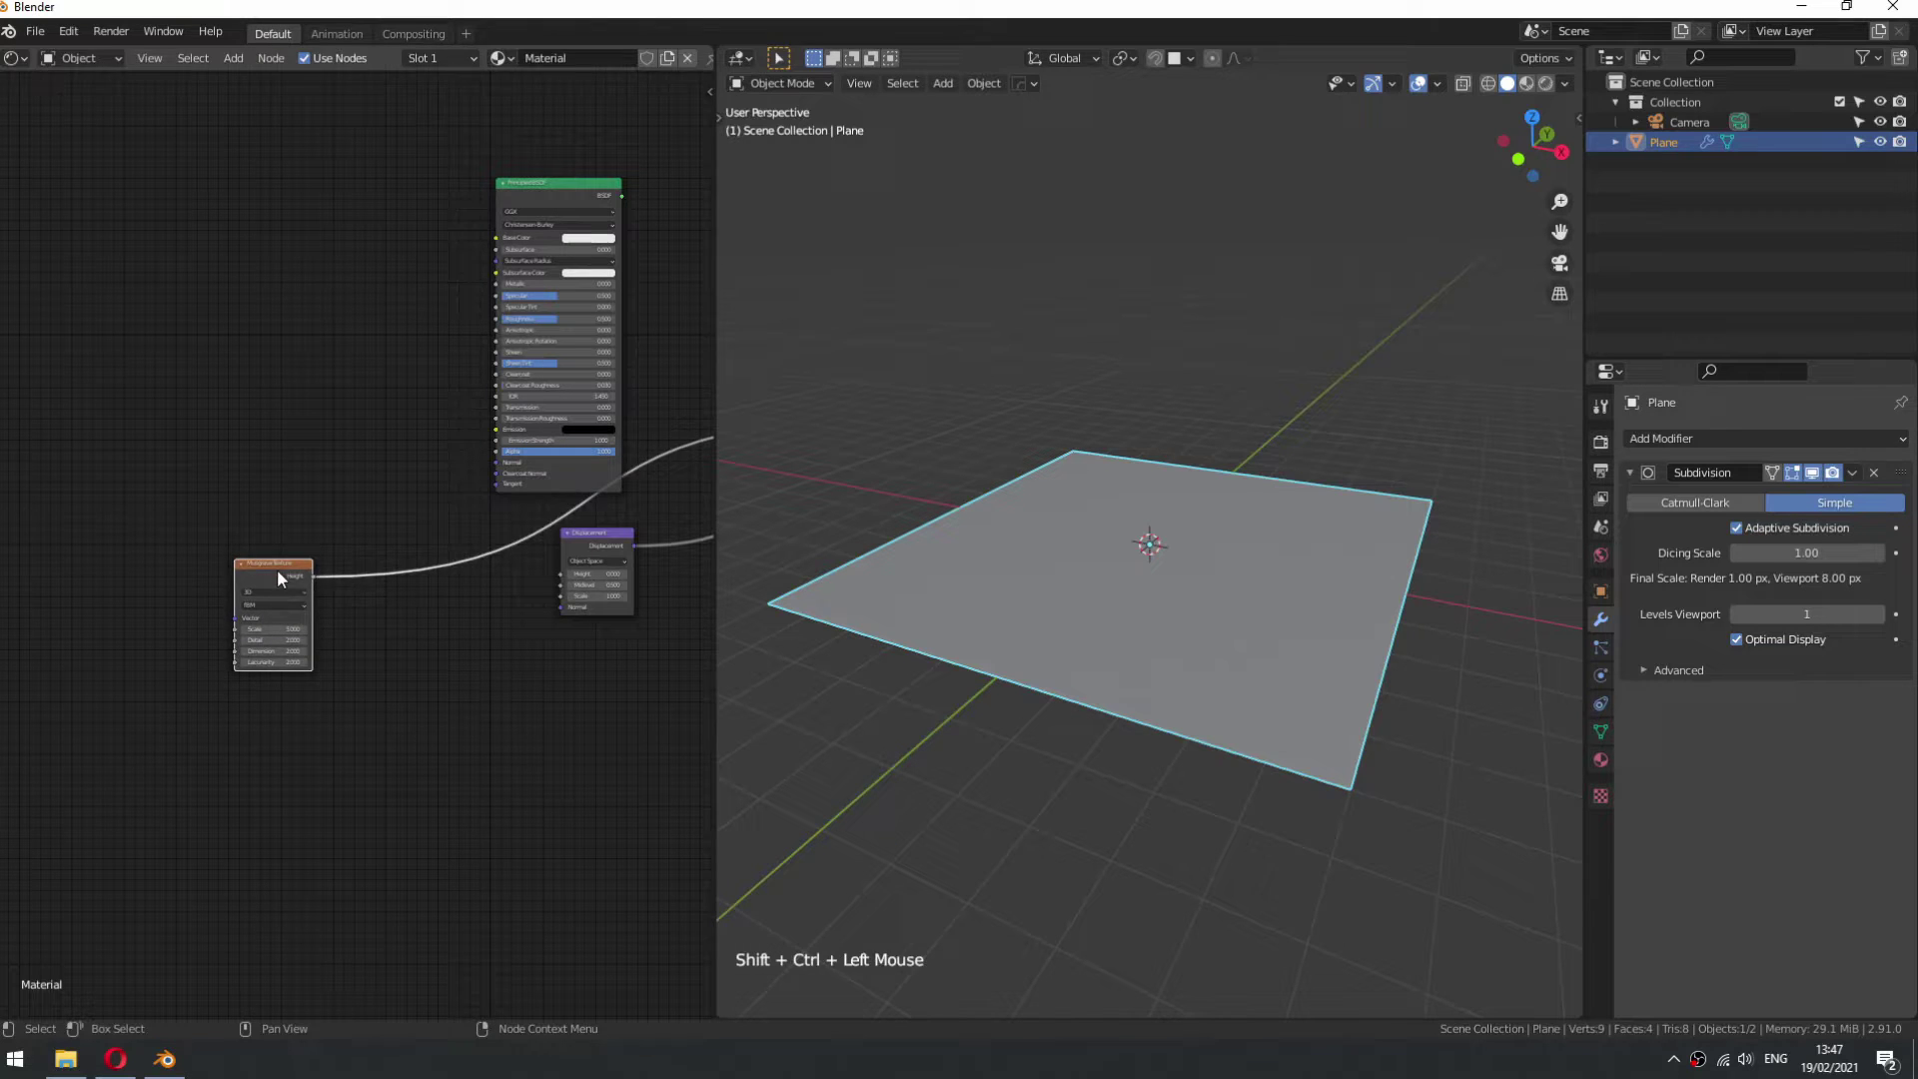
{"action": "left_click_drag", "start_coordinate": [278, 580], "coordinate": [230, 570]}
- Switch the 3D viewport to rendered shading and reselect the plane
{"action": "left_click_drag", "start_coordinate": [1589, 120], "coordinate": [1566, 97]}
{"action": "left_click", "coordinate": [1545, 84]}
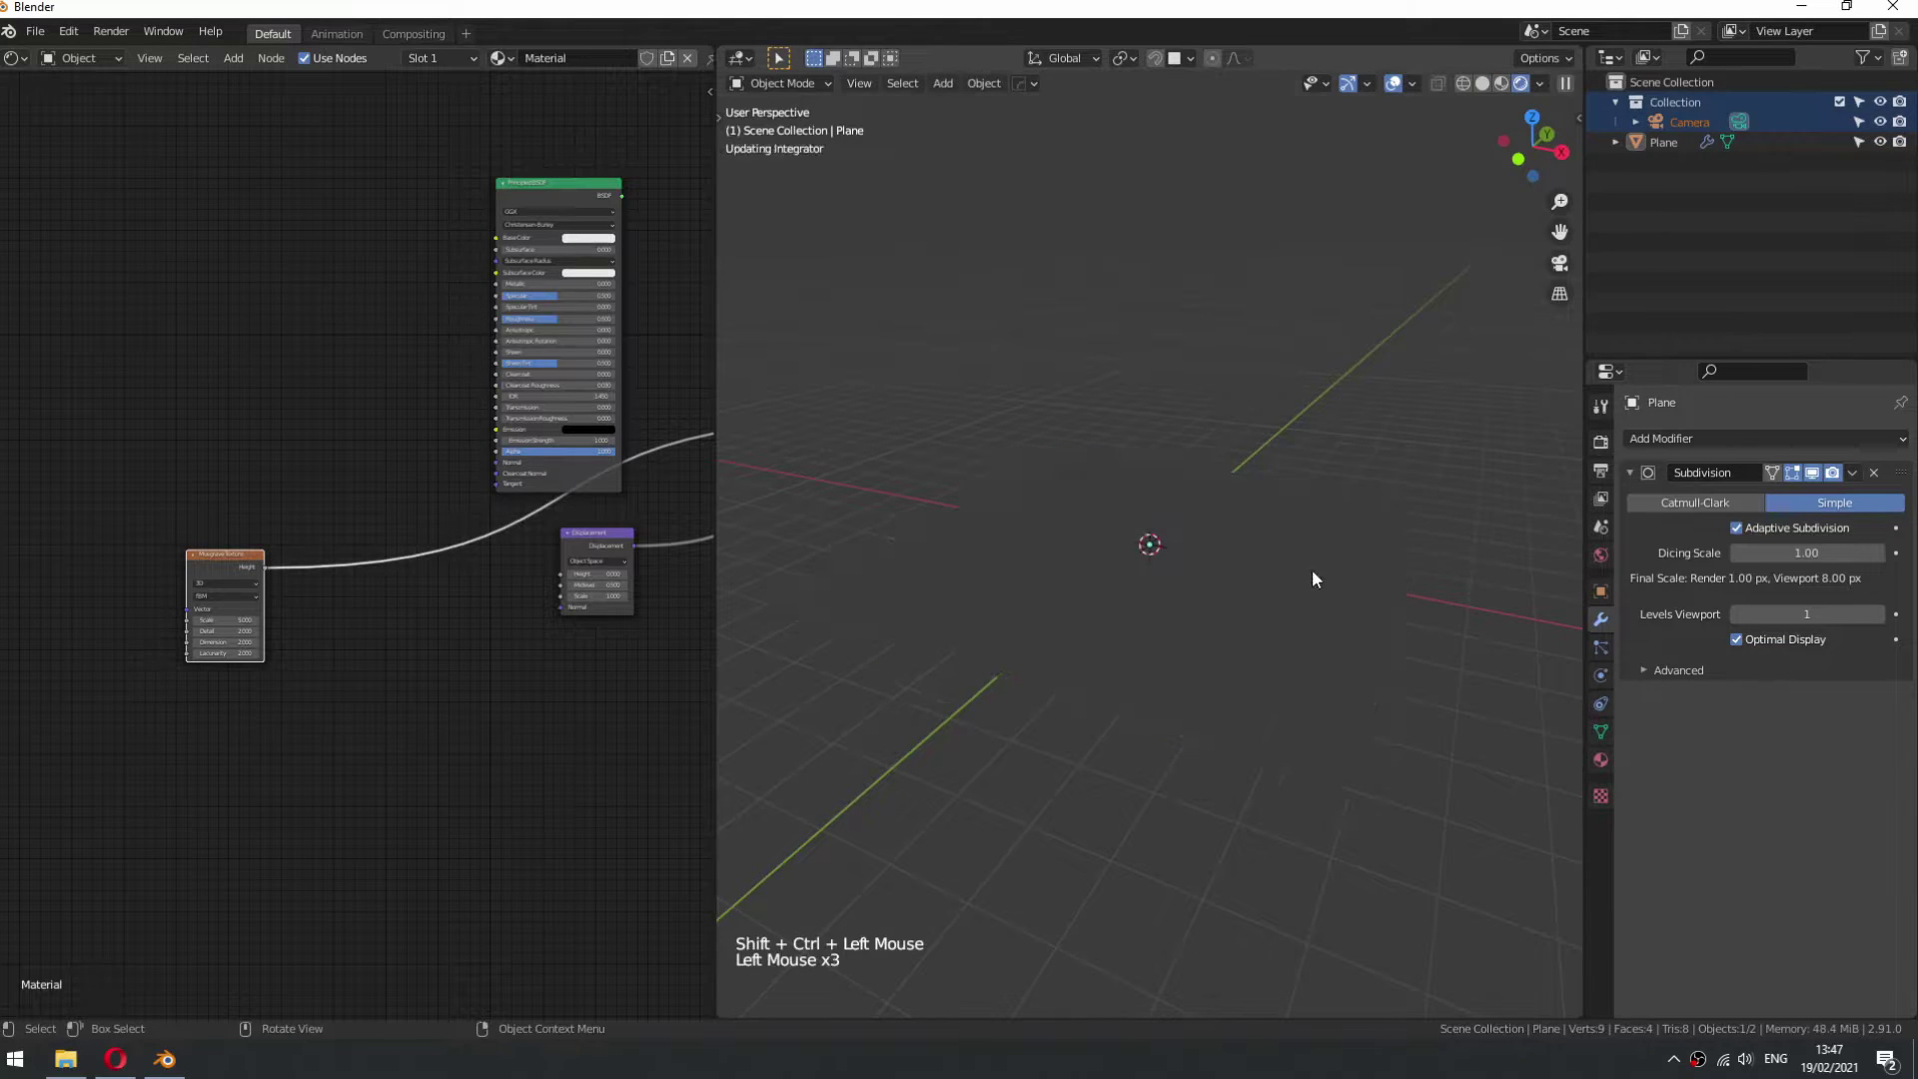
{"action": "left_click", "coordinate": [1311, 567]}
{"action": "scroll", "coordinate": [298, 606], "scroll_direction": "up", "scroll_amount": 1}
- Insert a Voronoi Texture node after the Musgrave Texture, followed by a duplicate of the Musgrave node on the same link
{"action": "left_click", "coordinate": [290, 613]}
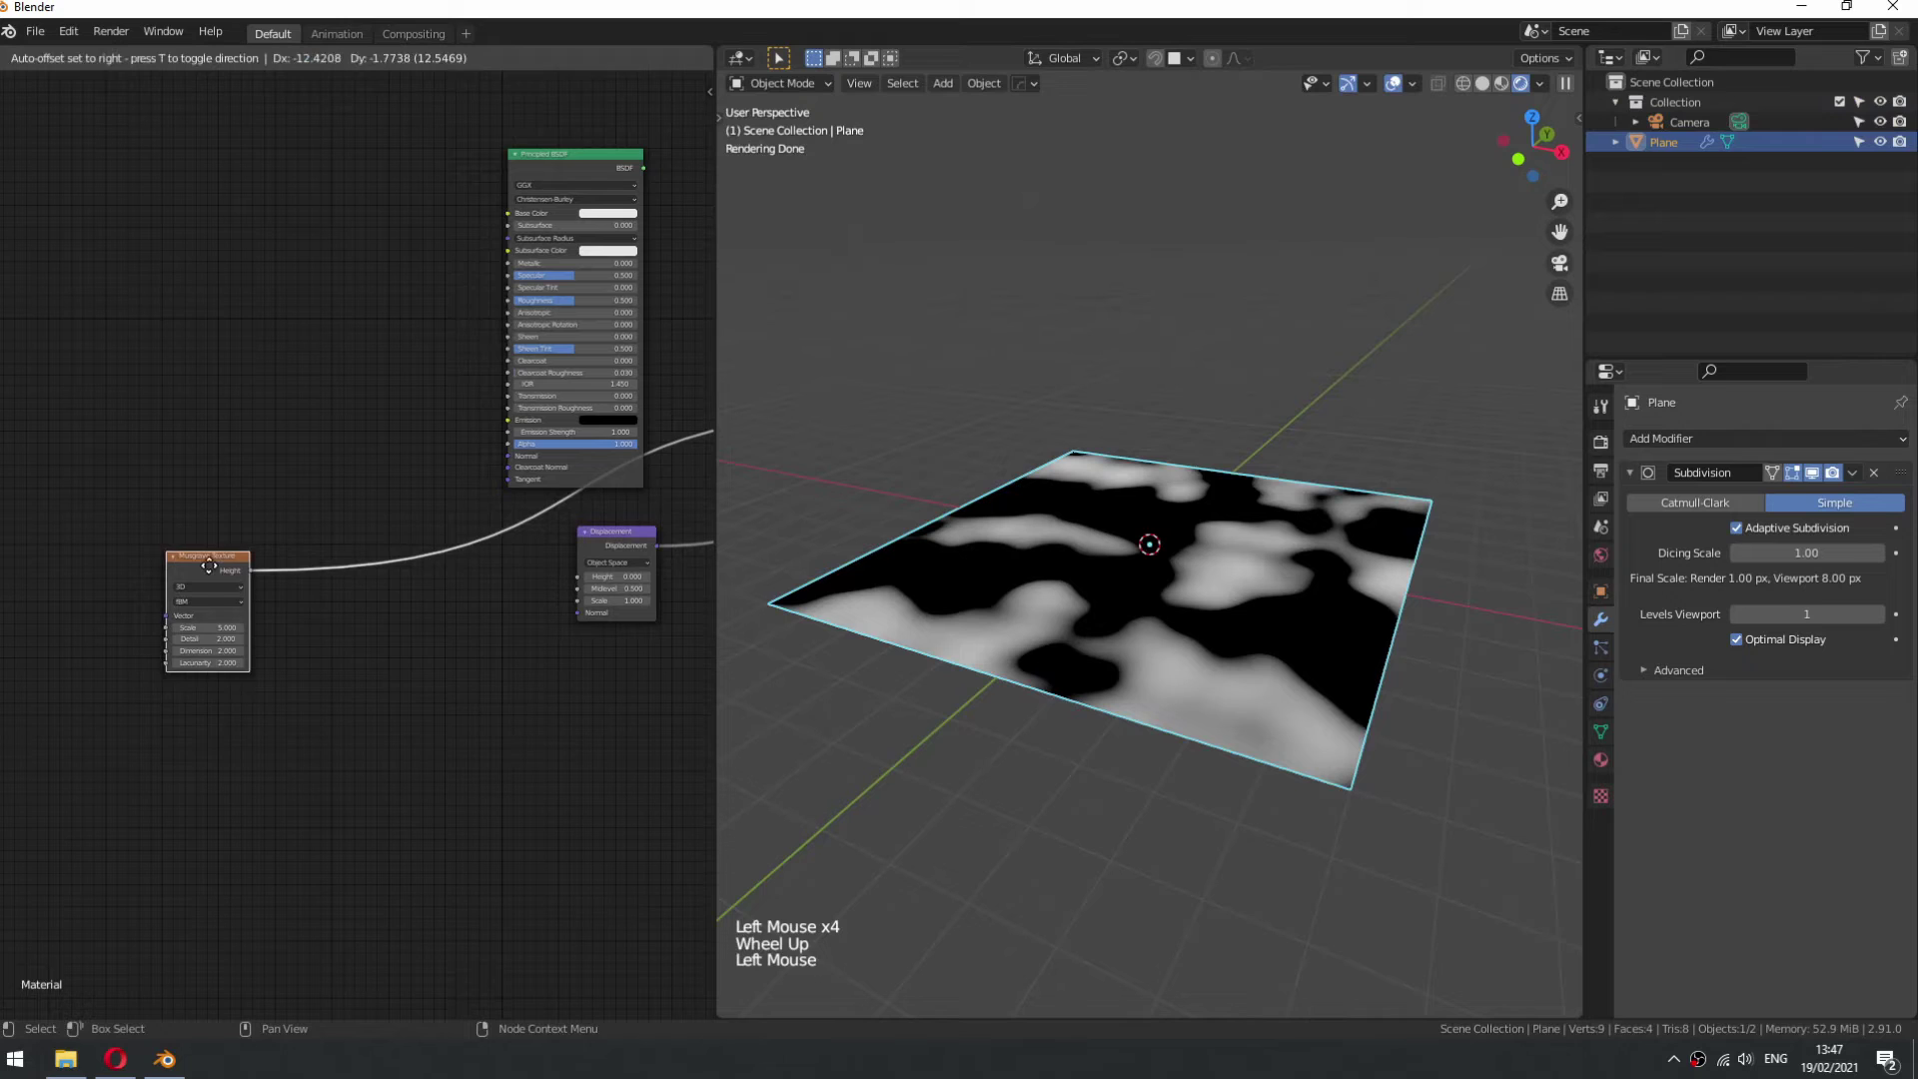
{"action": "key", "text": "shift+a"}
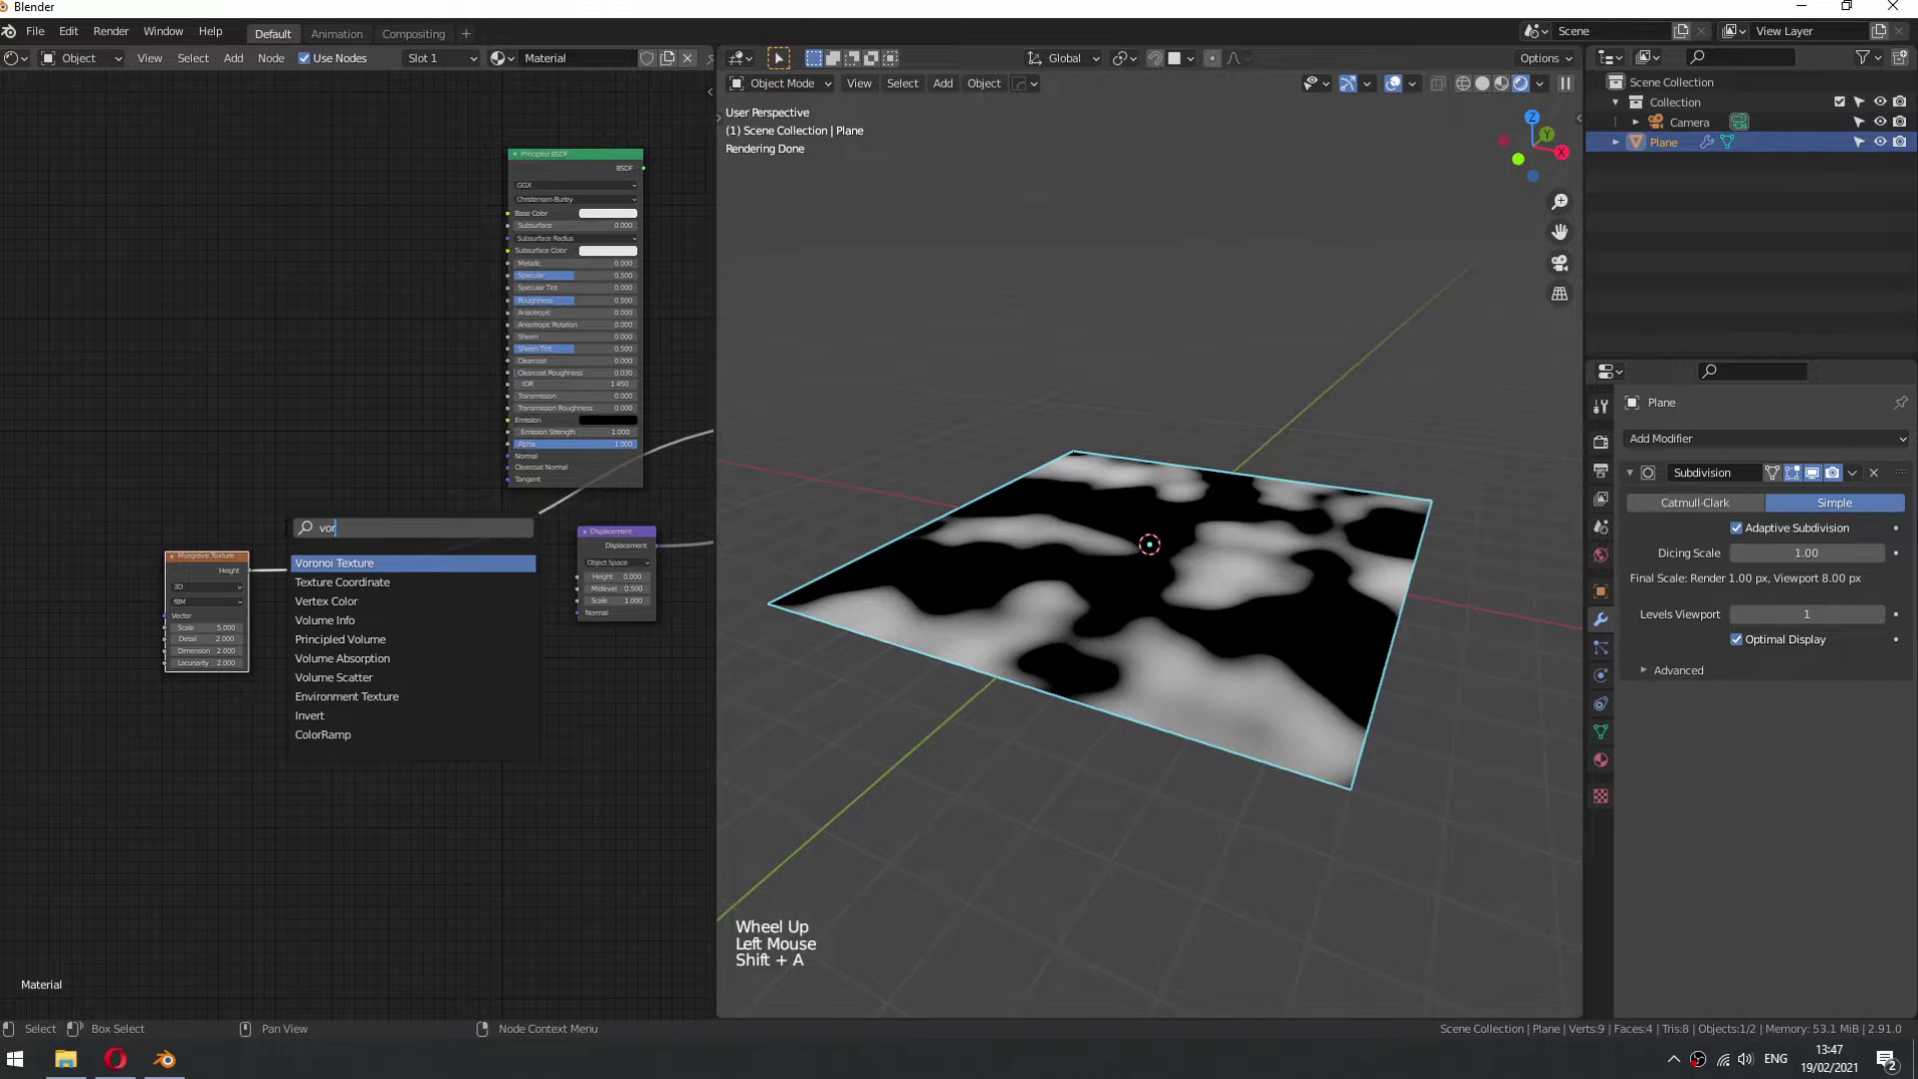
{"action": "type", "text": "vor"}
{"action": "left_click", "coordinate": [304, 563]}
{"action": "left_click", "coordinate": [284, 526]}
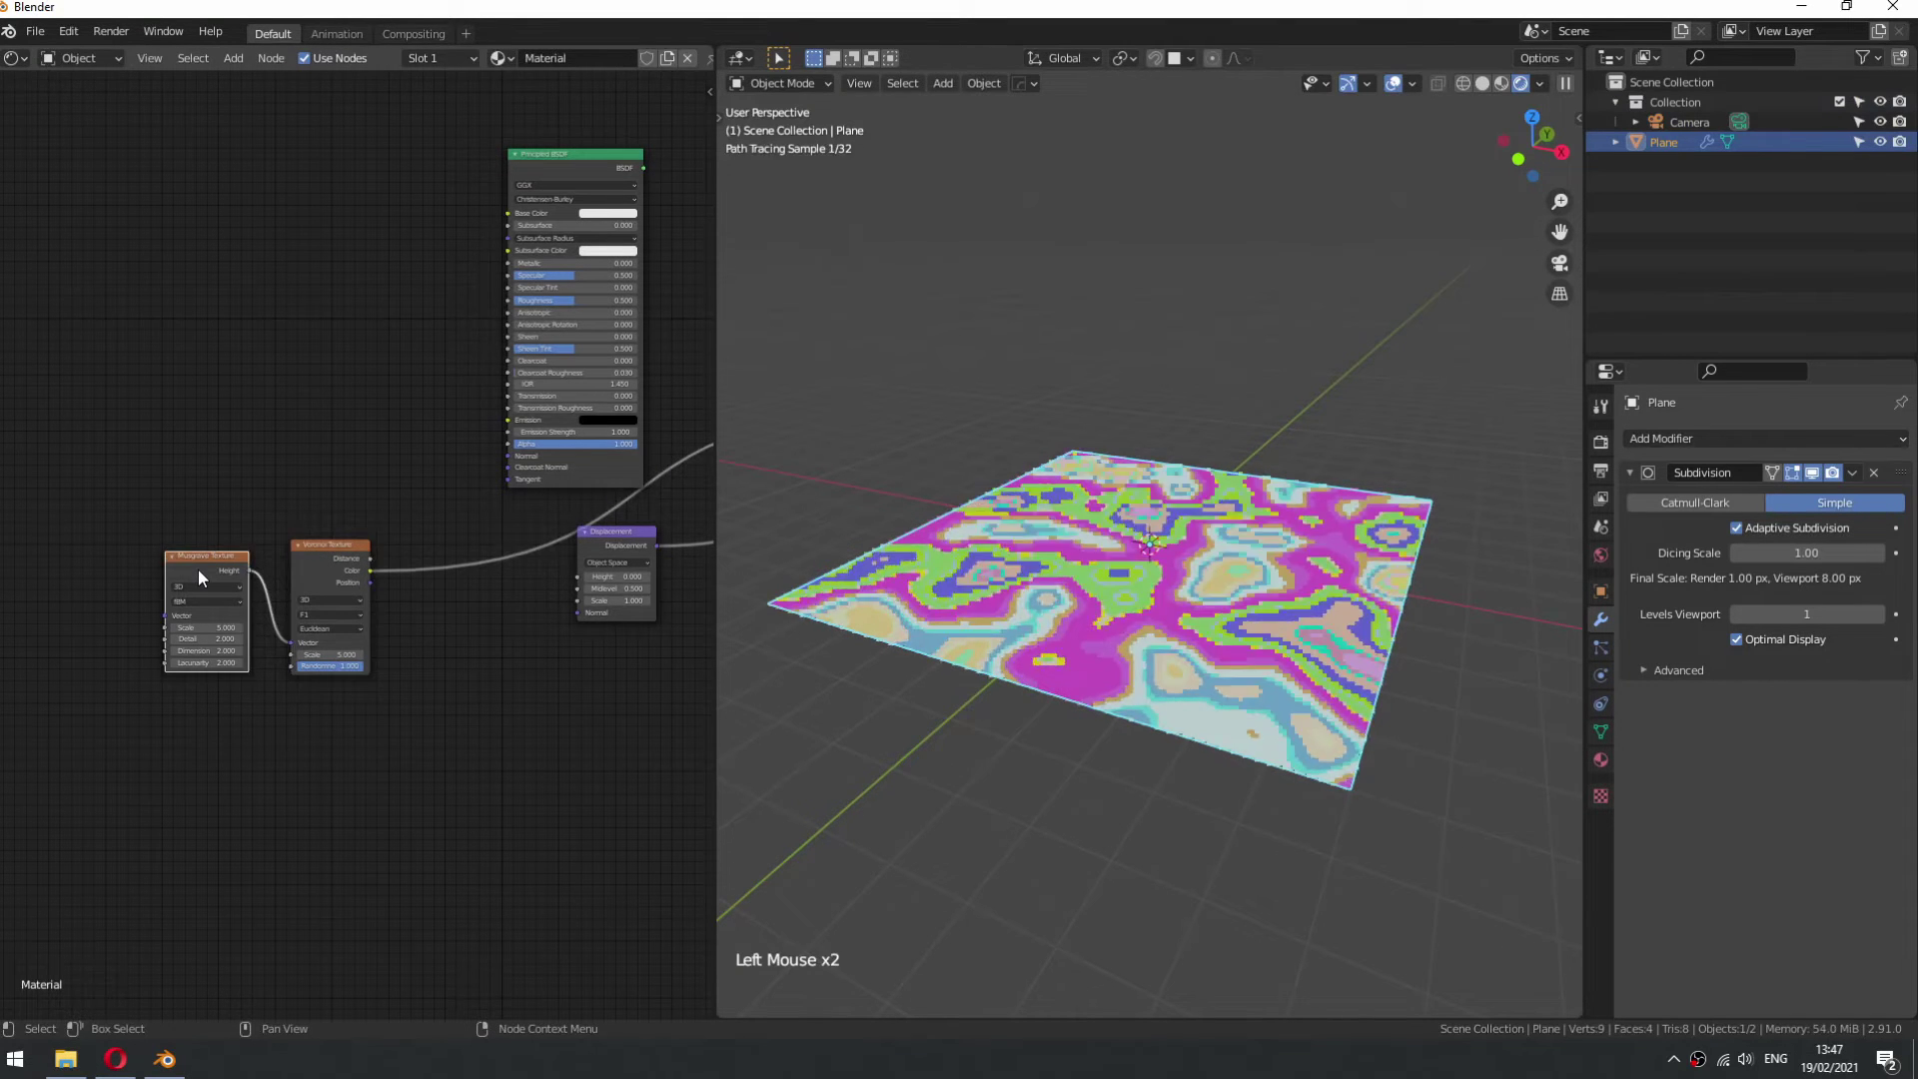
{"action": "key", "text": "shift+d"}
{"action": "left_click", "coordinate": [428, 582]}
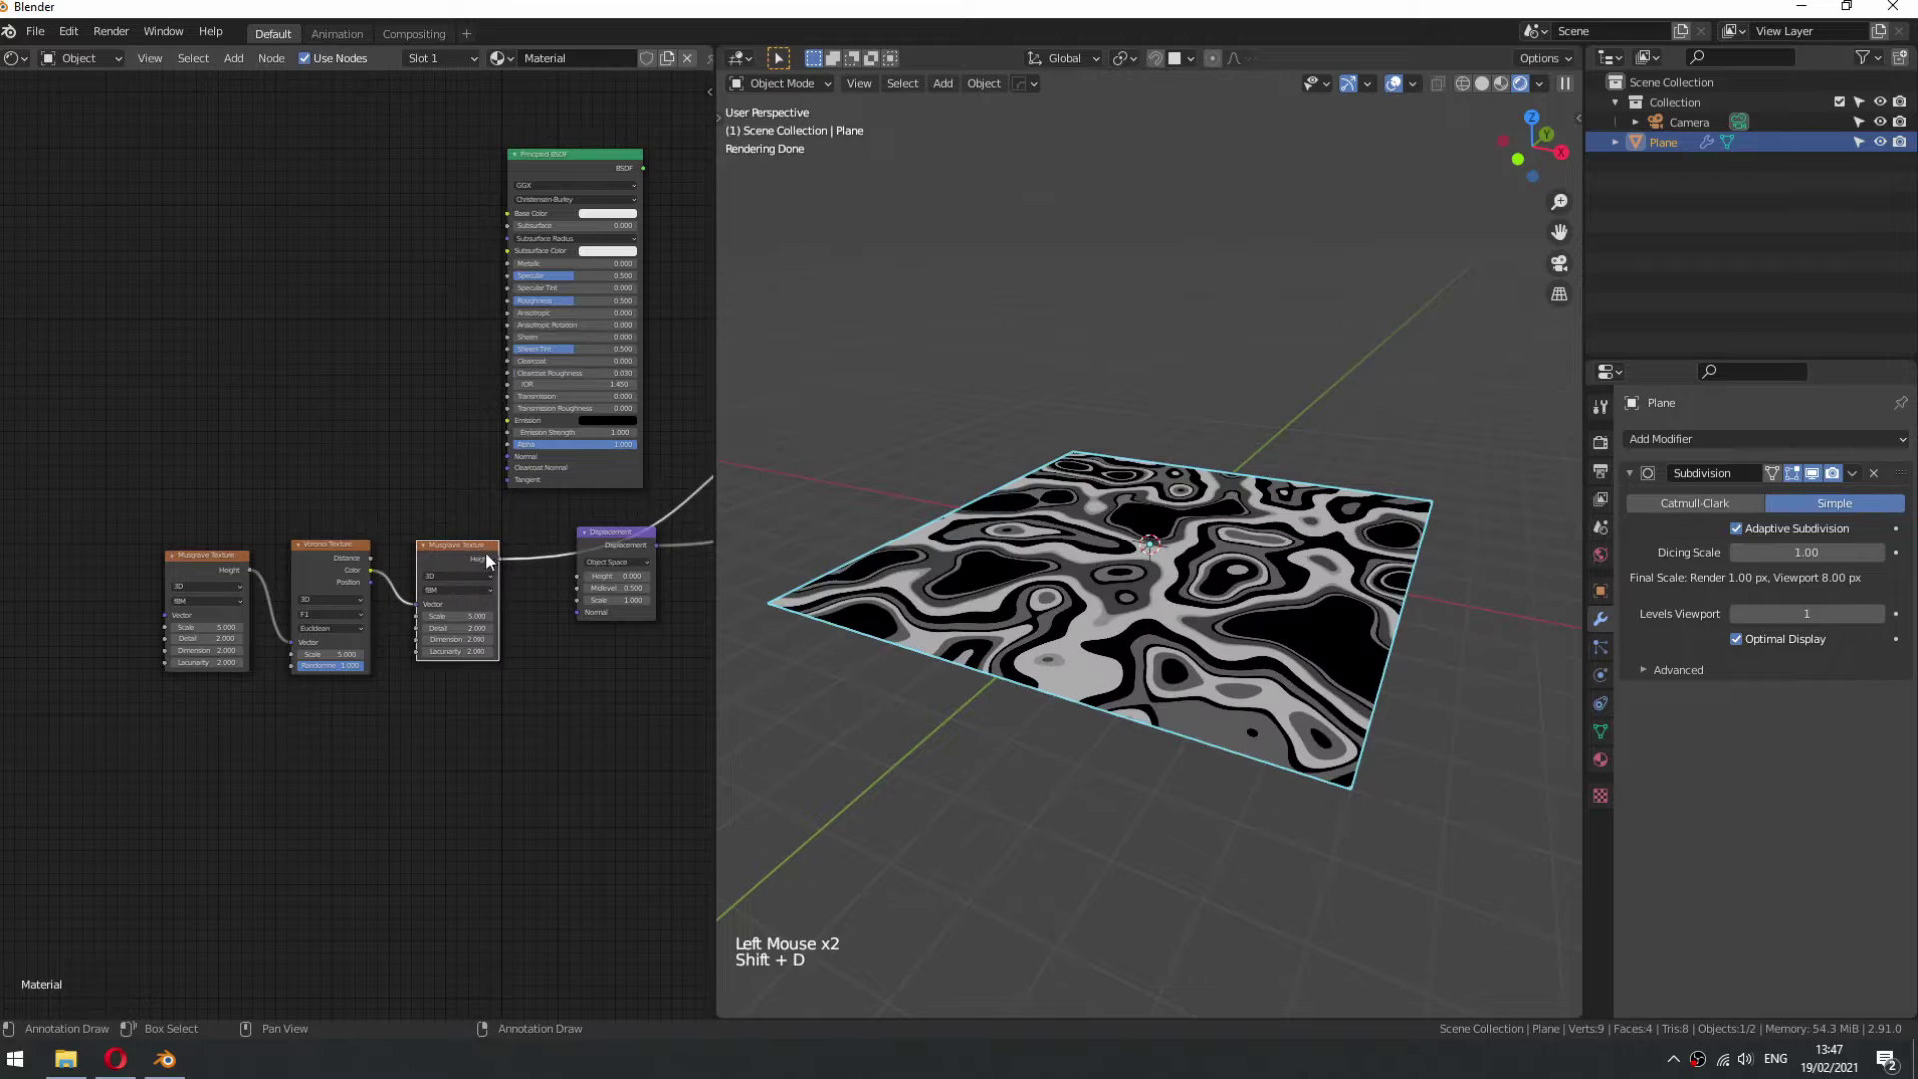
- Set the first Musgrave Texture to scale 0.3, detail 14, dimension 1.05 and lacunarity 2.1
{"action": "scroll", "coordinate": [486, 562], "scroll_direction": "up", "scroll_amount": 3}
{"action": "middle_click_drag", "start_coordinate": [487, 561], "coordinate": [530, 535]}
{"action": "scroll", "coordinate": [295, 604], "scroll_direction": "up", "scroll_amount": 4}
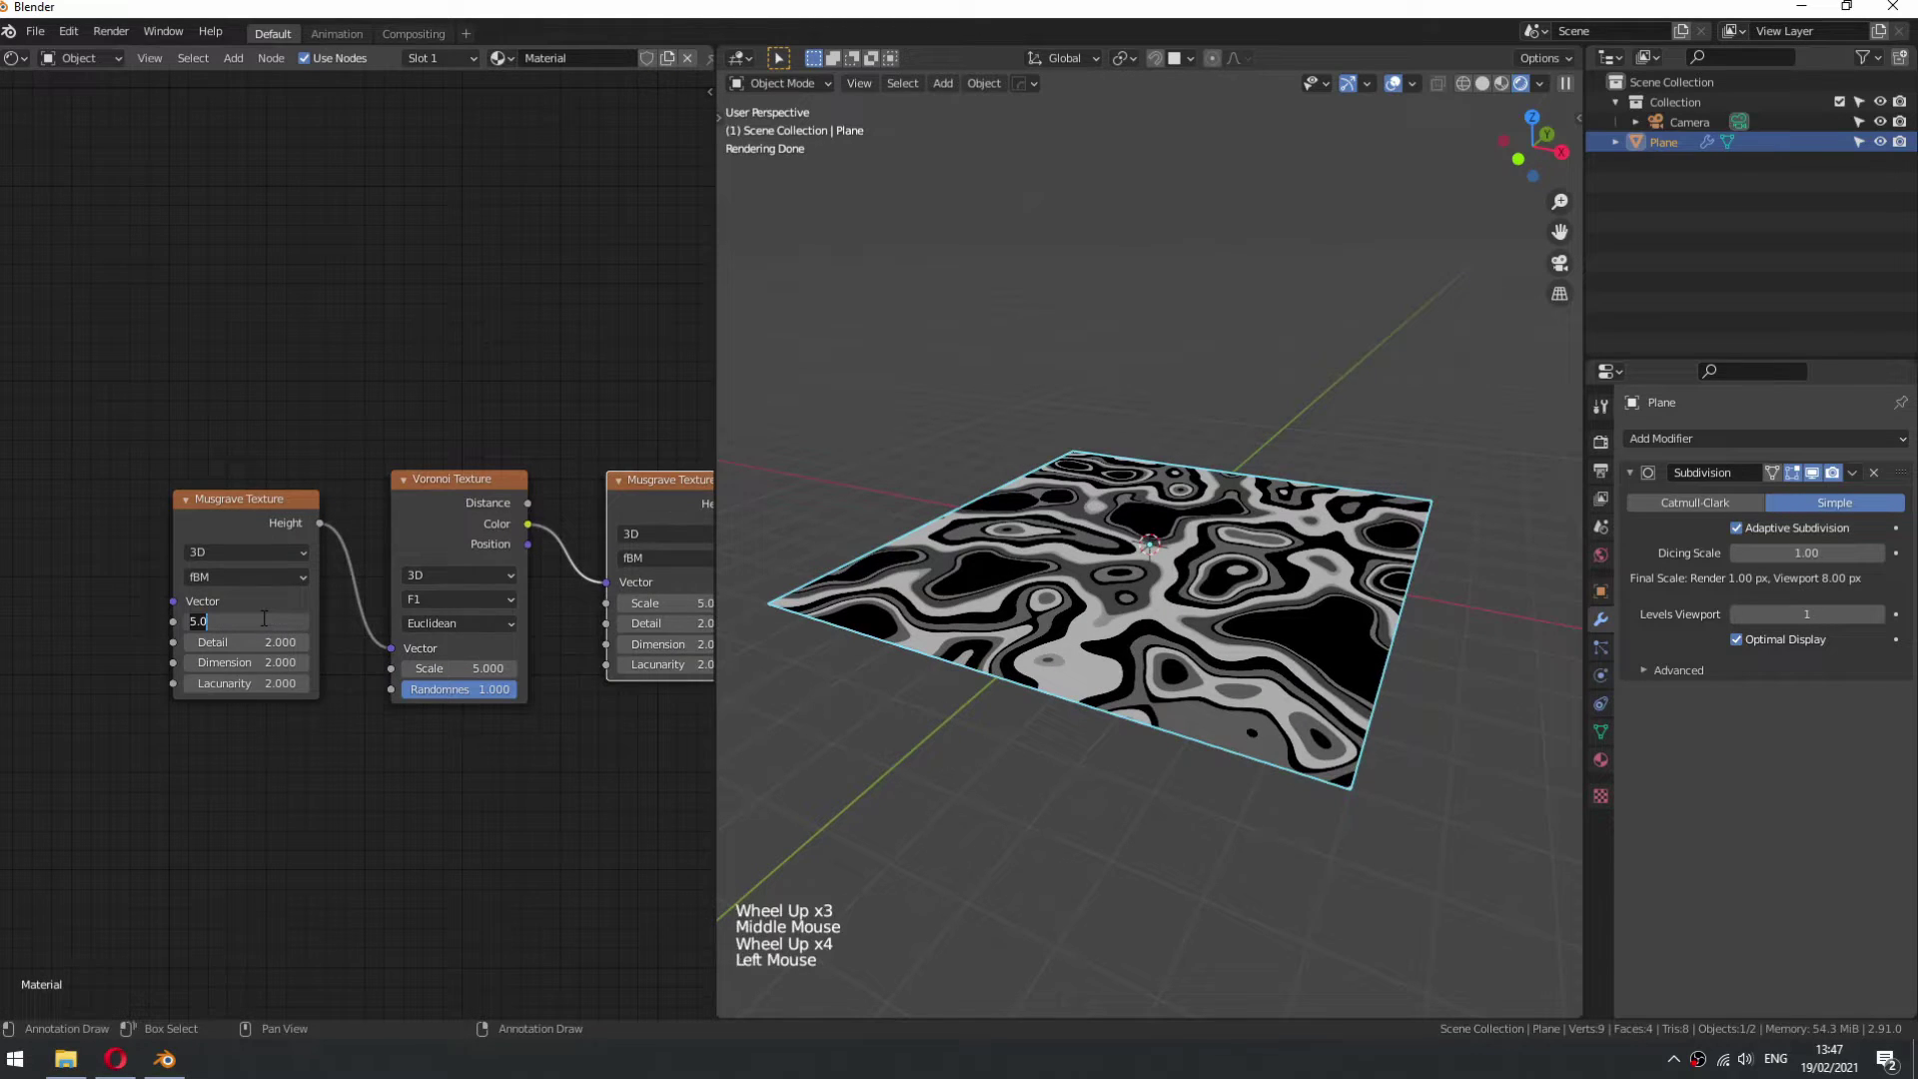
{"action": "key", "text": "Tab"}
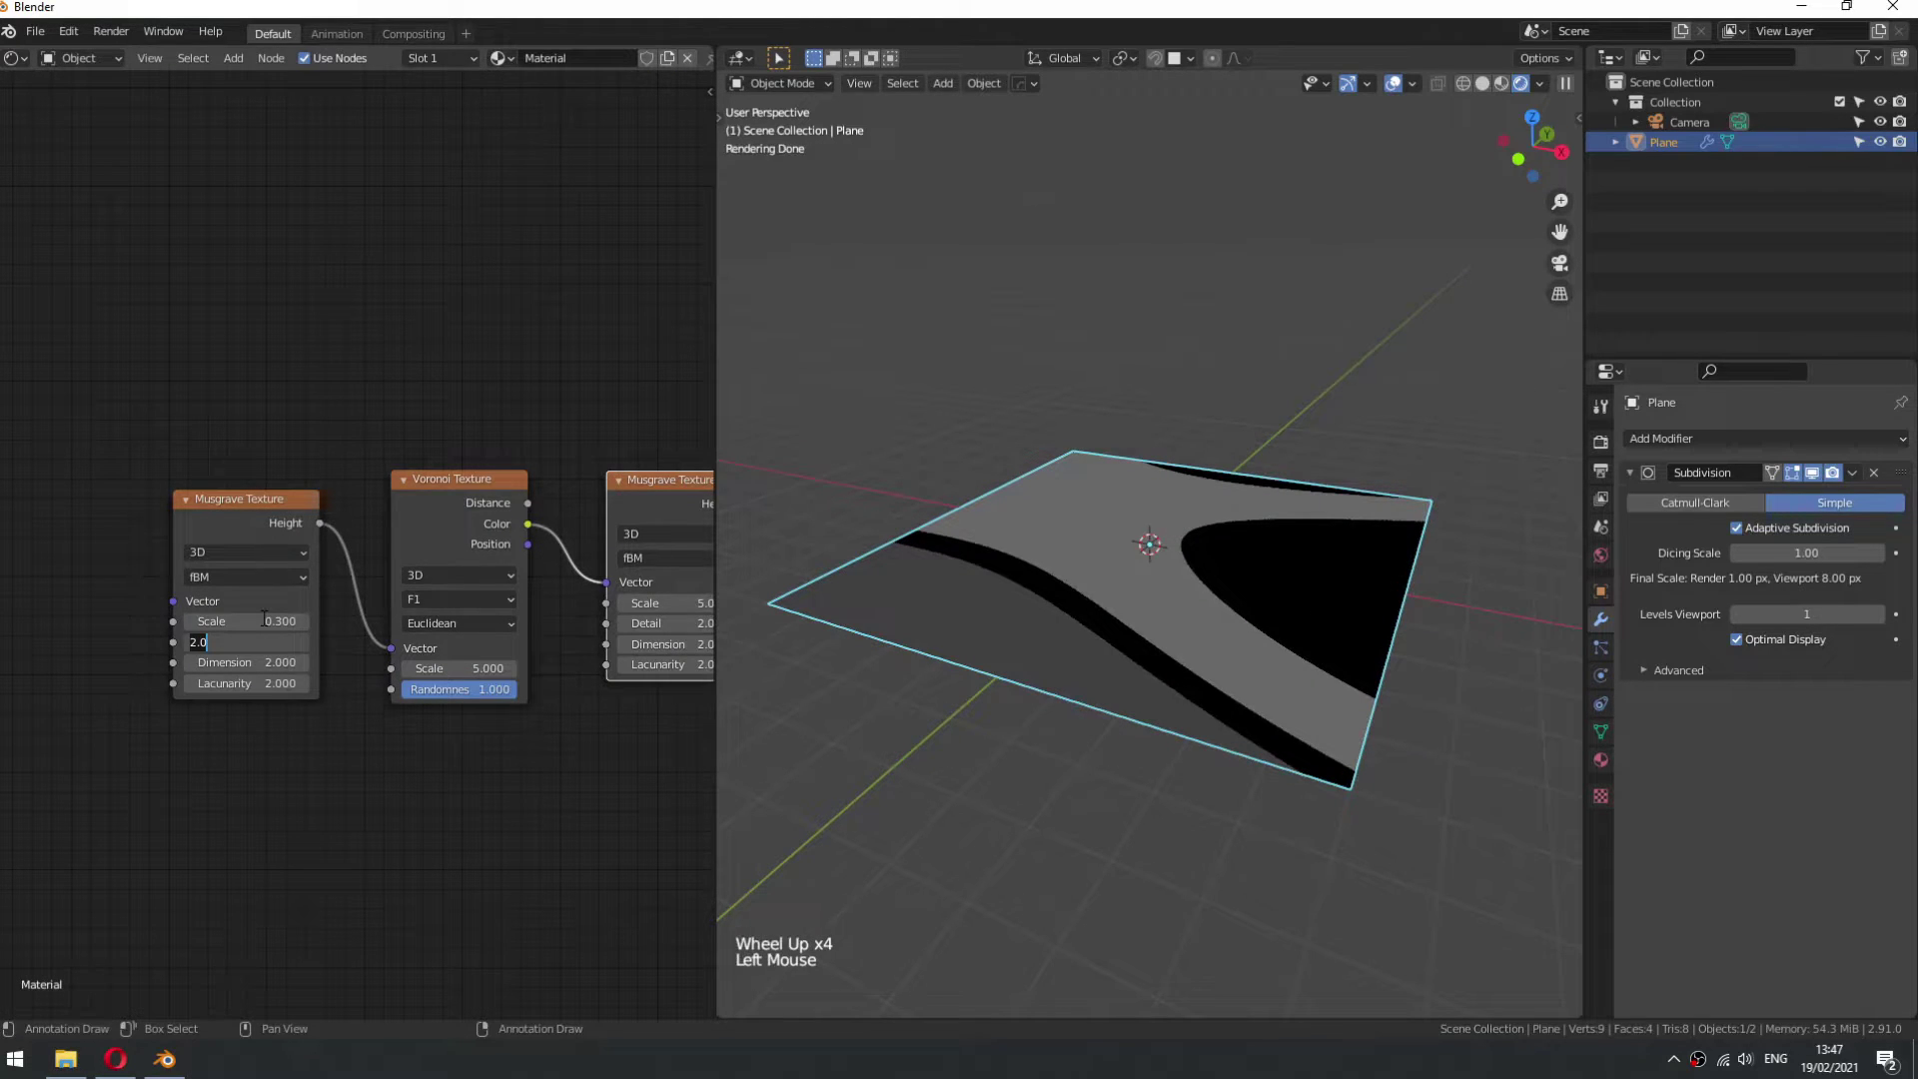
{"action": "key", "text": "Tab"}
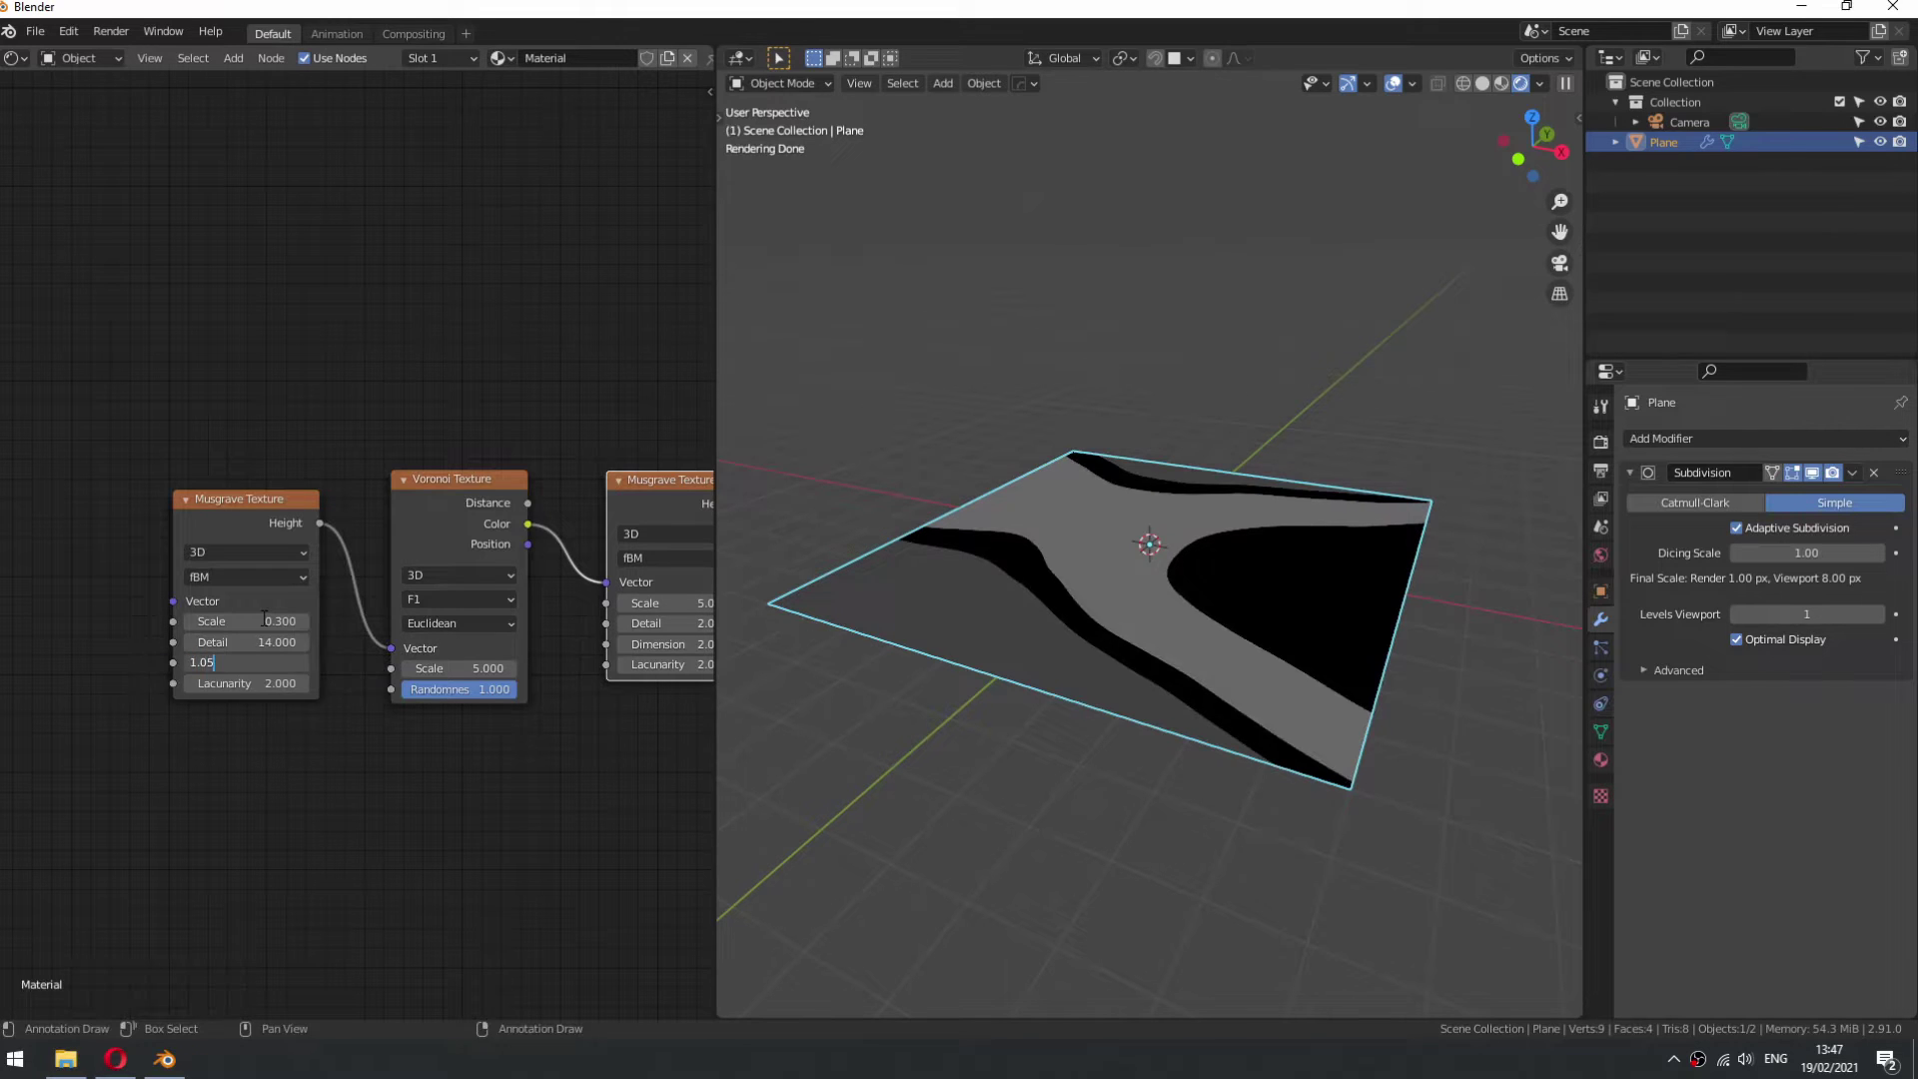
{"action": "key", "text": "Tab"}
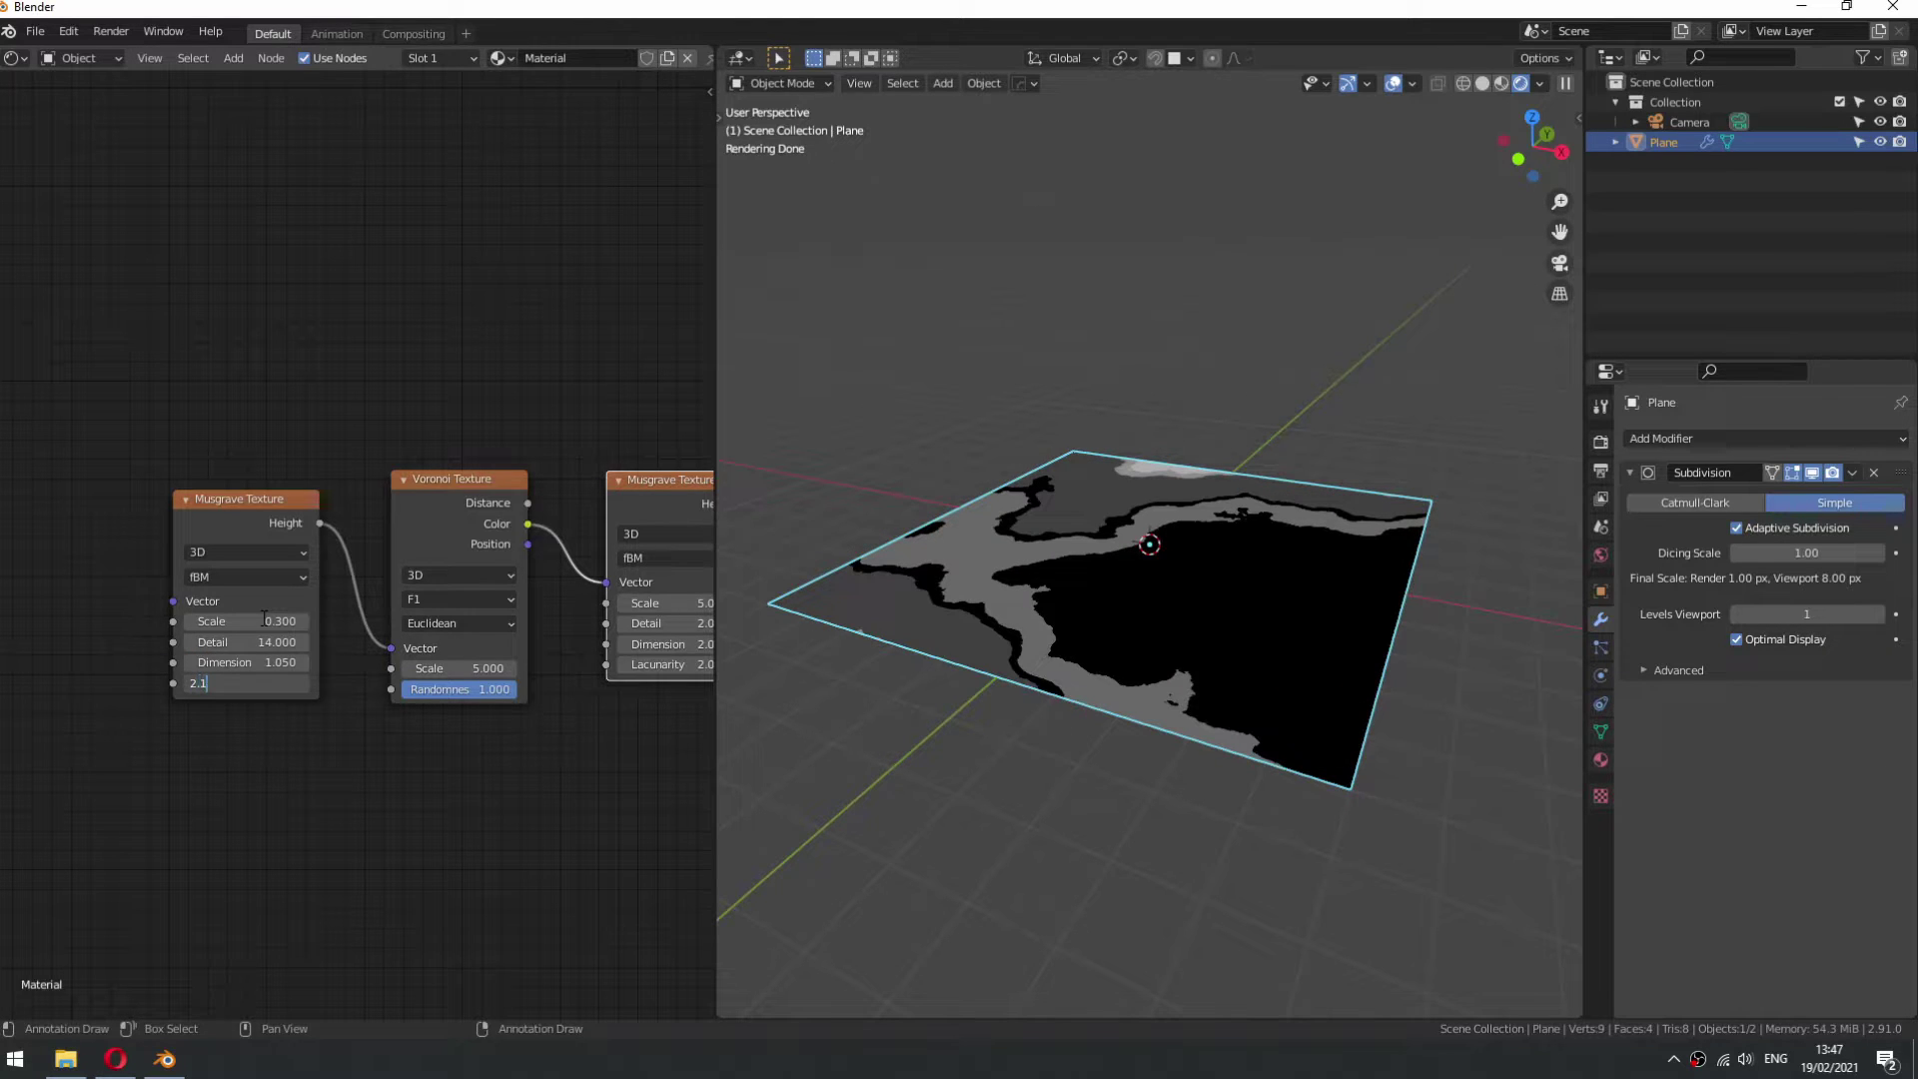
{"action": "type", "text": "2.1"}
{"action": "key", "text": "Return"}
- Set the Voronoi Texture to Smooth F1 with scale 0.3, and the second Musgrave to scale 9.1, detail 14, dimension 1, lacunarity 1.7
{"action": "left_click", "coordinate": [434, 600]}
{"action": "left_click", "coordinate": [430, 662]}
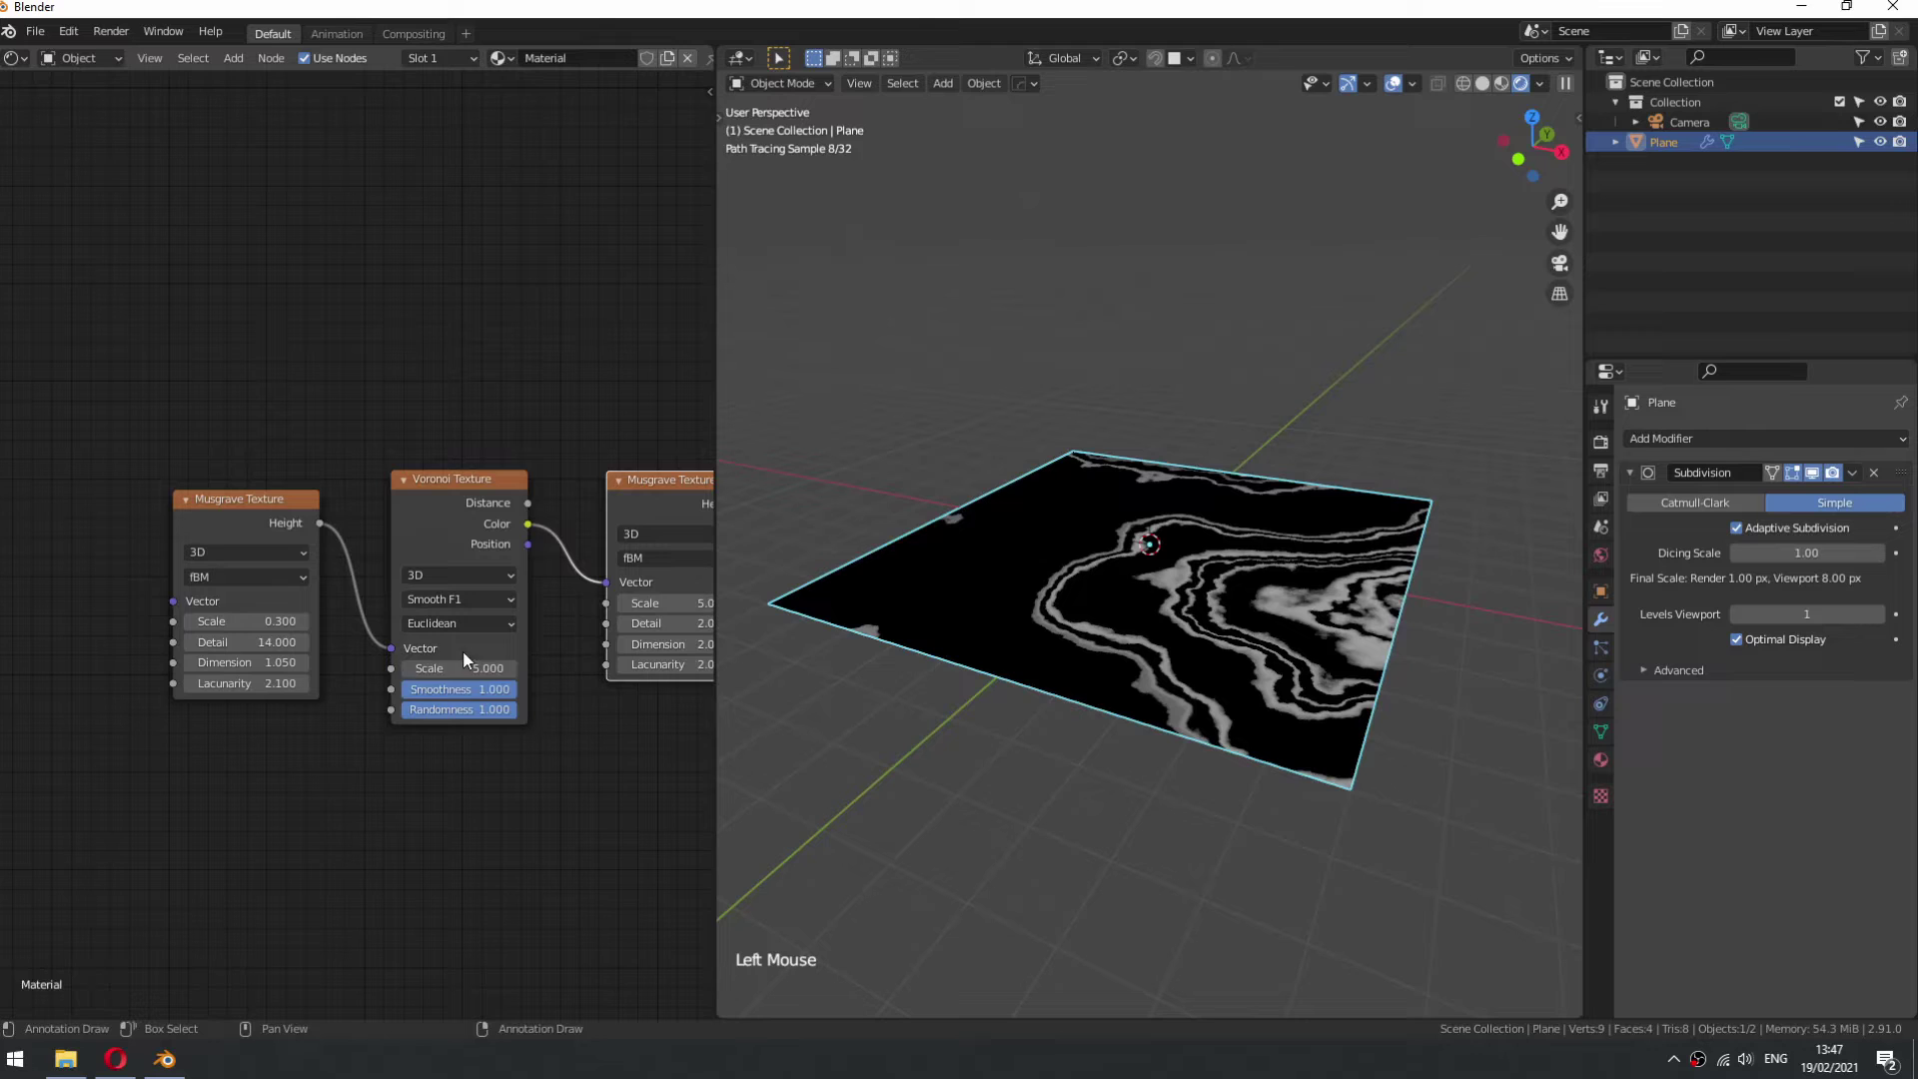
{"action": "middle_click_drag", "start_coordinate": [655, 596], "coordinate": [521, 621]}
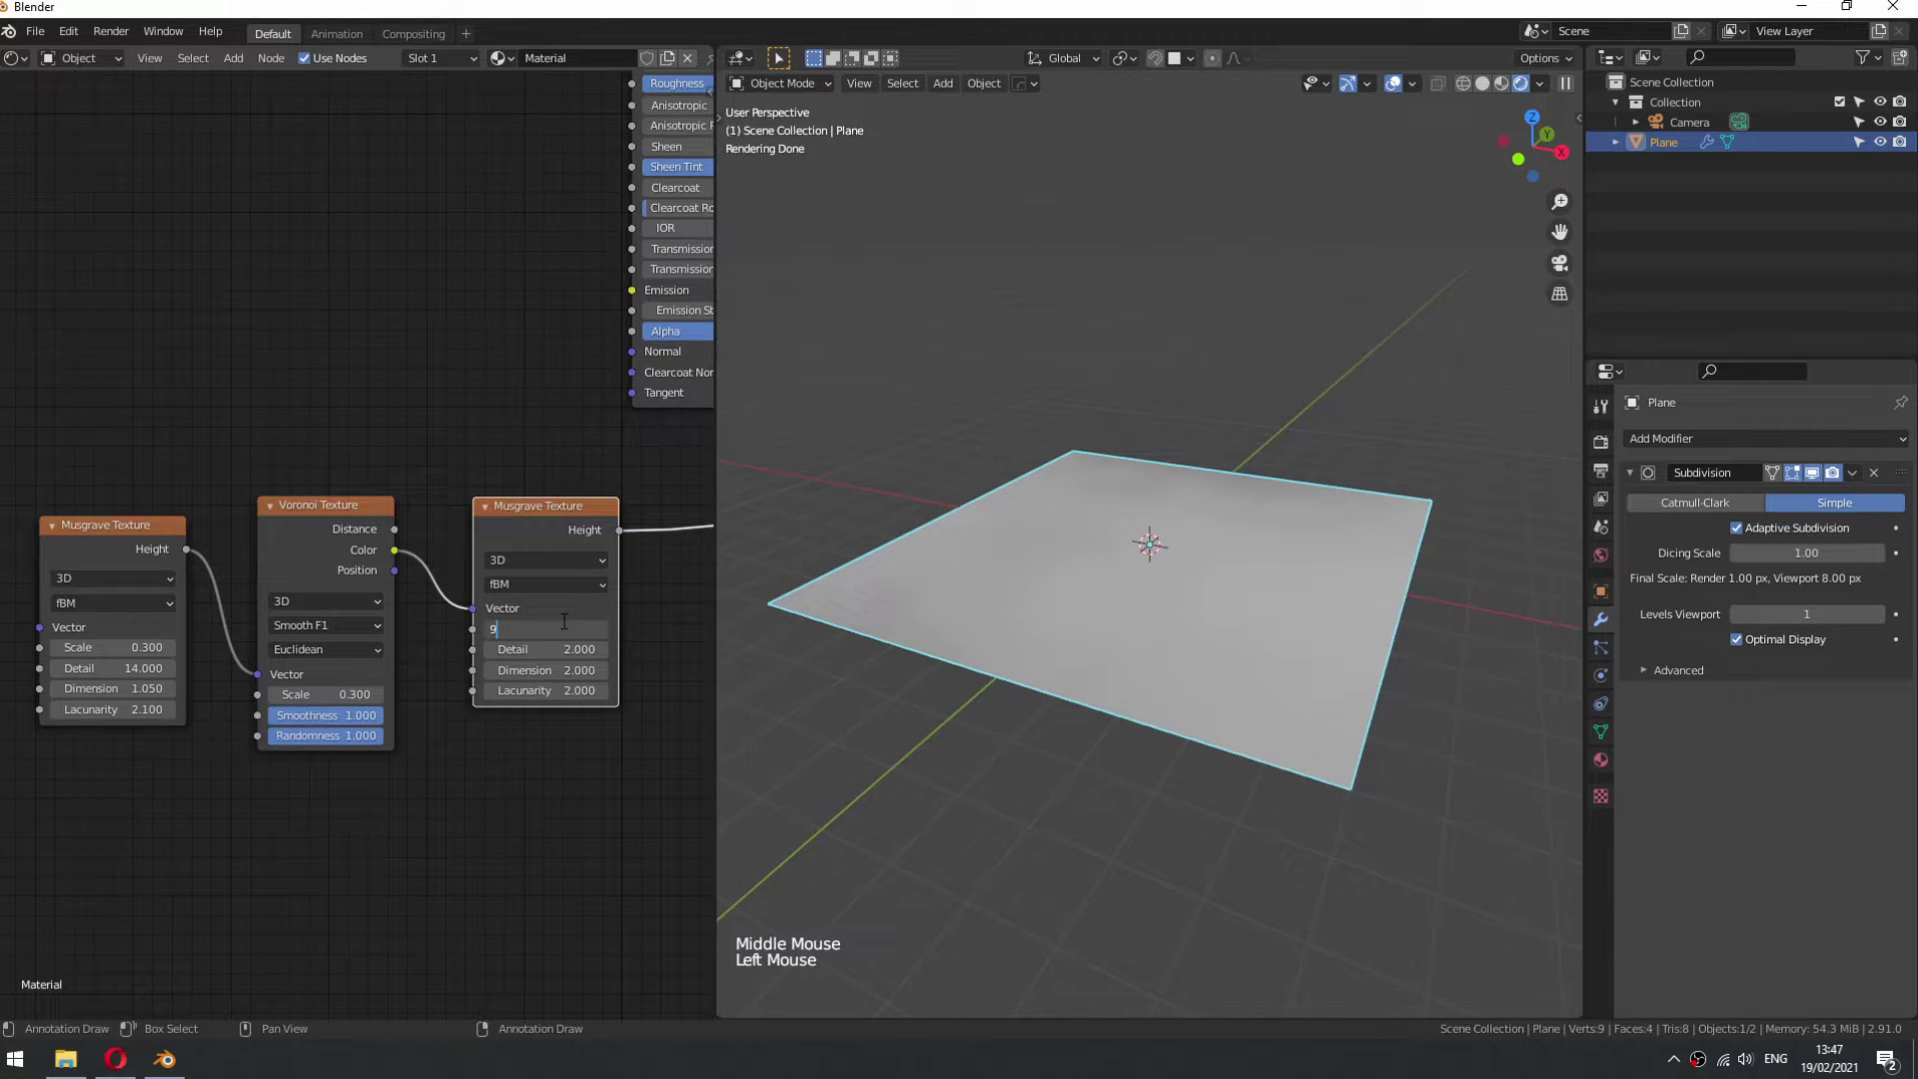
{"action": "key", "text": "Tab"}
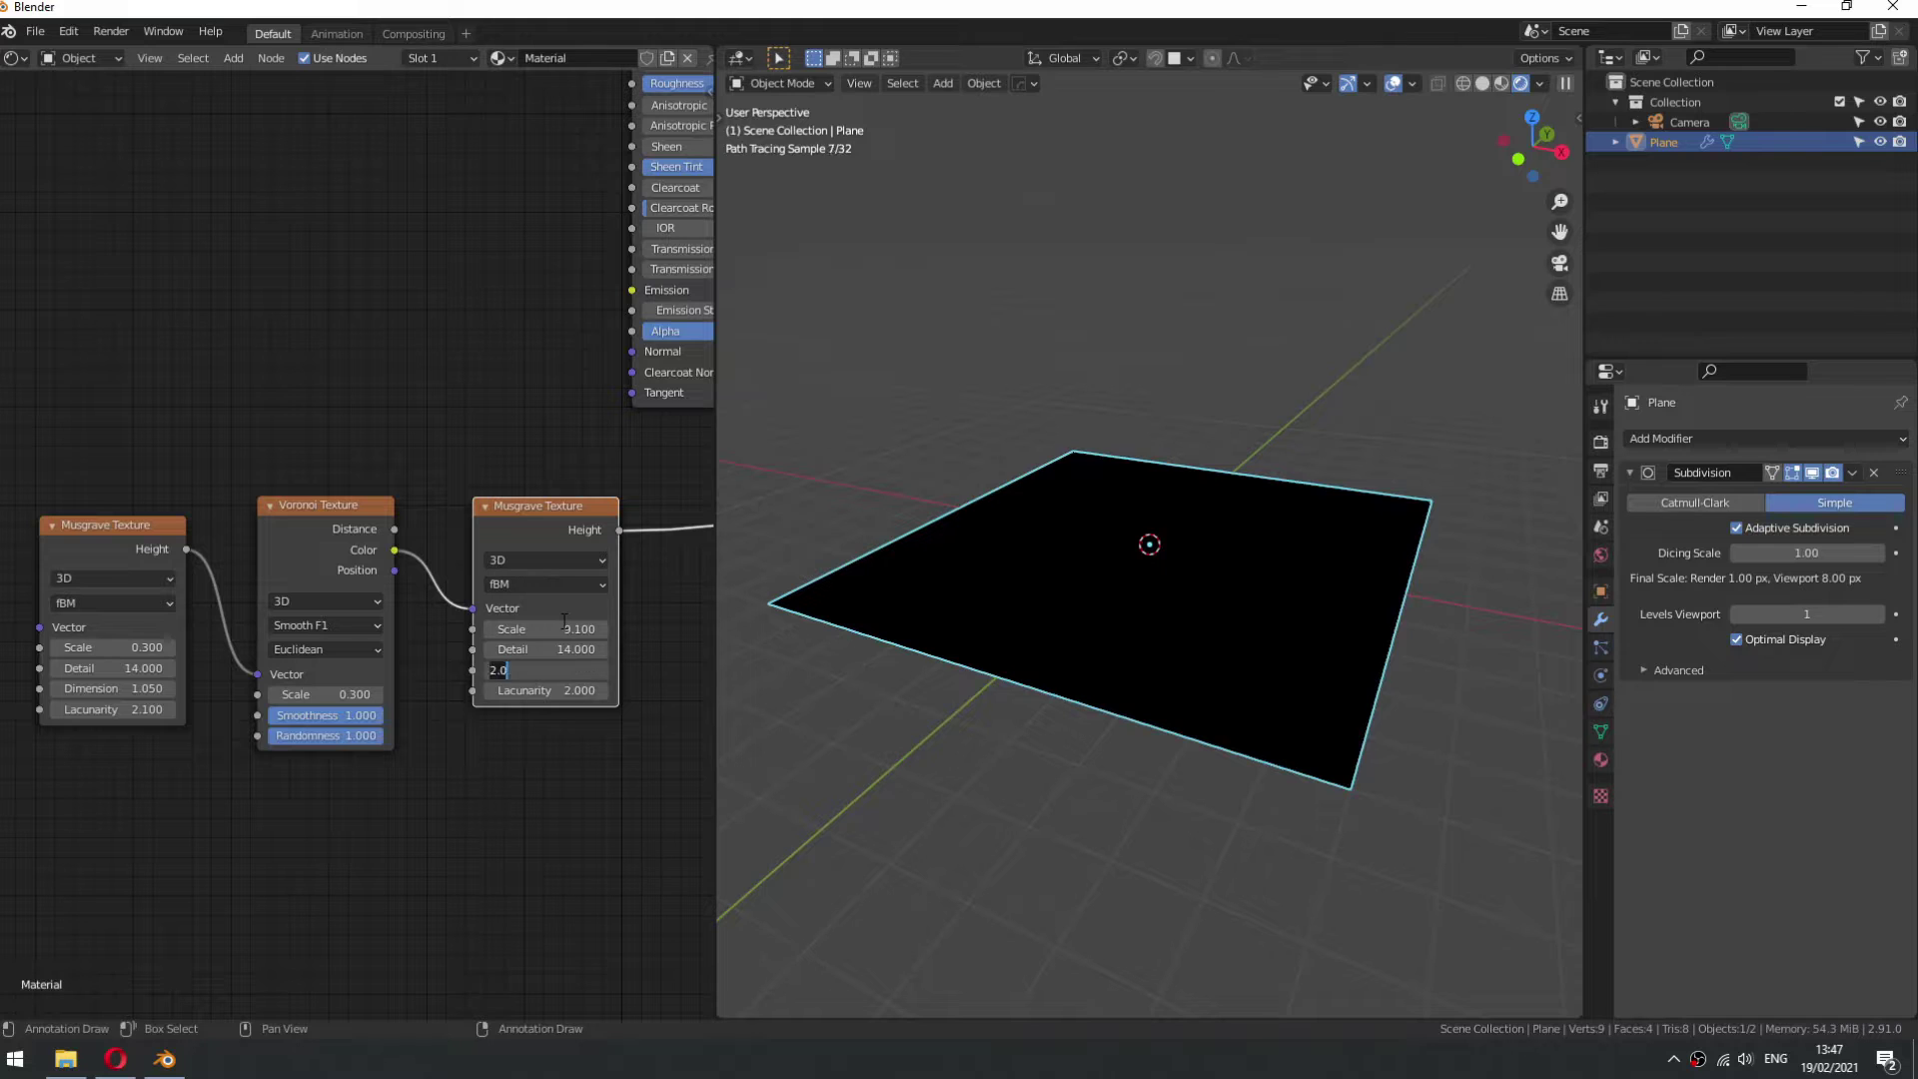
{"action": "key", "text": "Return"}
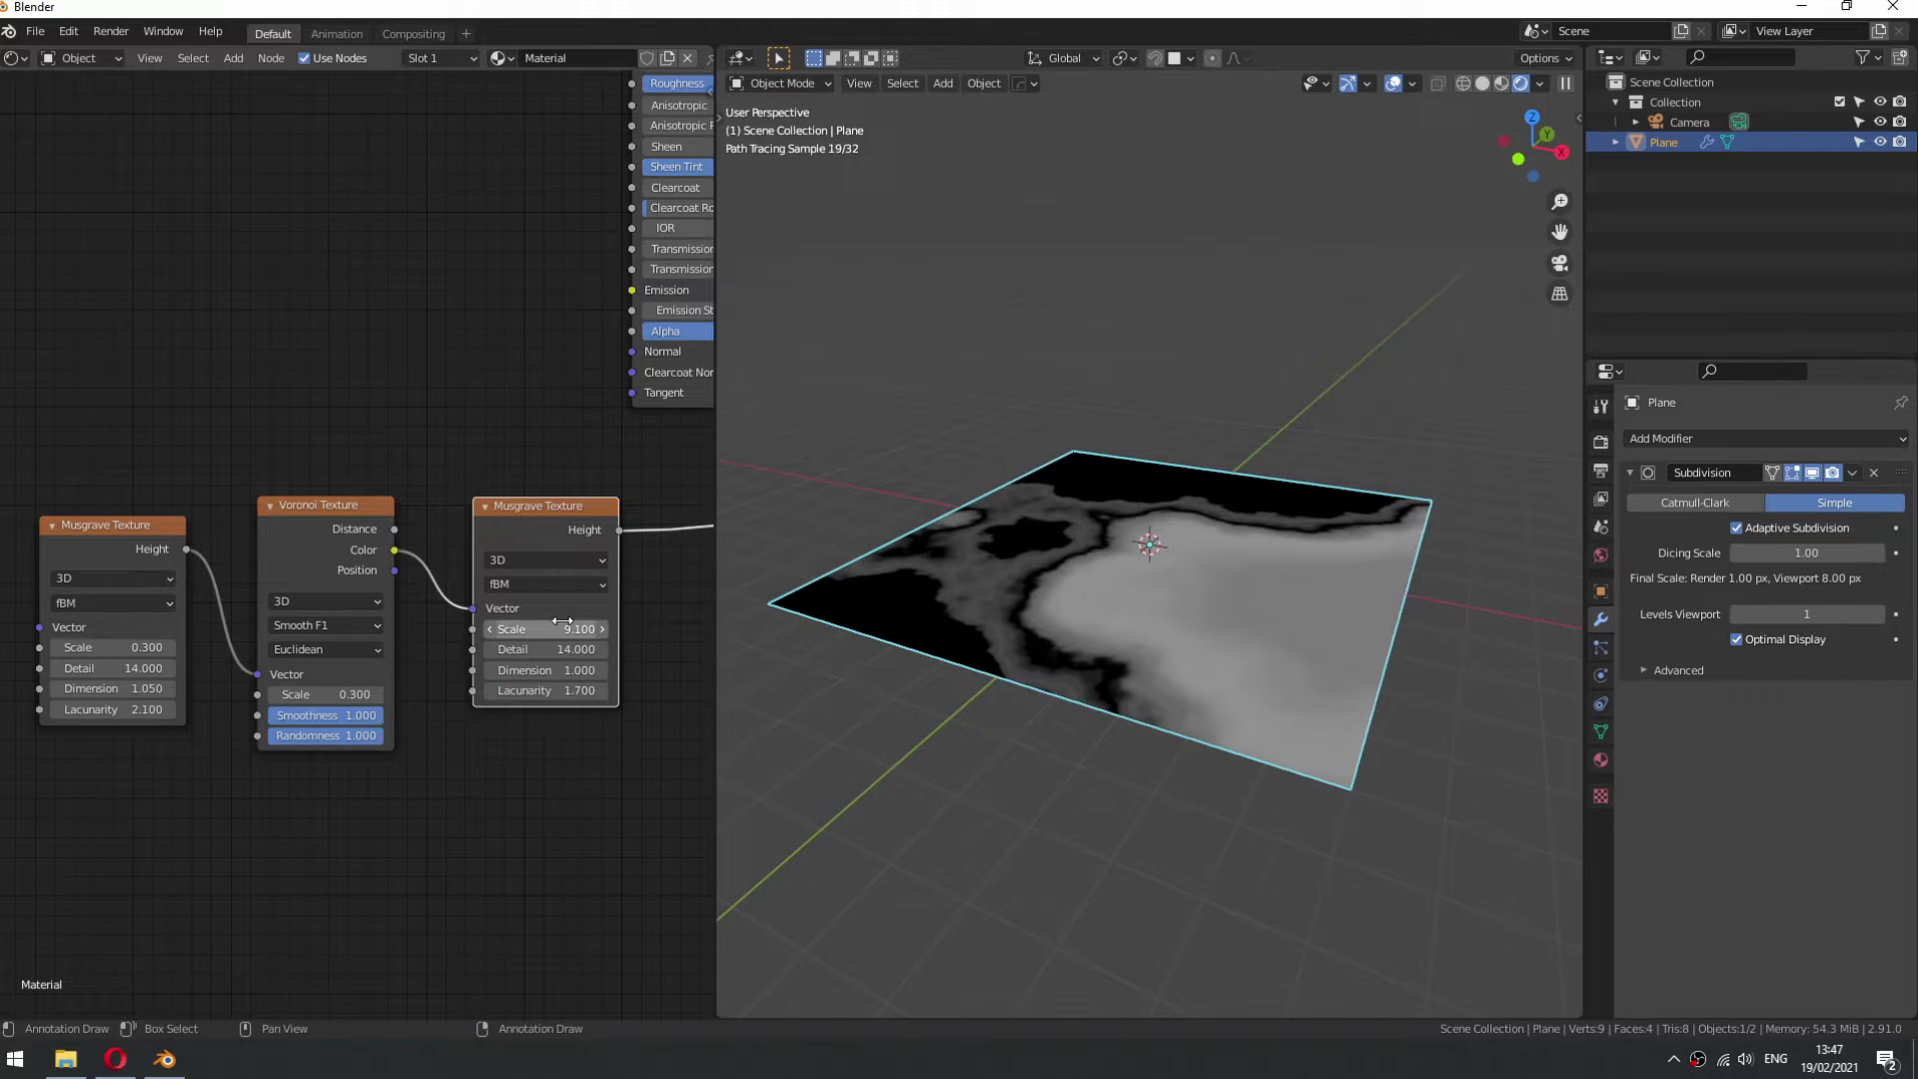
- Connect the second Musgrave Texture's Height output to the Displacement node's Height input
{"action": "middle_click_drag", "start_coordinate": [1227, 744], "coordinate": [1400, 697]}
{"action": "scroll", "coordinate": [1040, 655], "scroll_direction": "up", "scroll_amount": 3}
{"action": "scroll", "coordinate": [1242, 676], "scroll_direction": "down", "scroll_amount": 3}
{"action": "middle_click_drag", "start_coordinate": [1040, 656], "coordinate": [1328, 689]}
{"action": "middle_click_drag", "start_coordinate": [507, 647], "coordinate": [258, 650]}
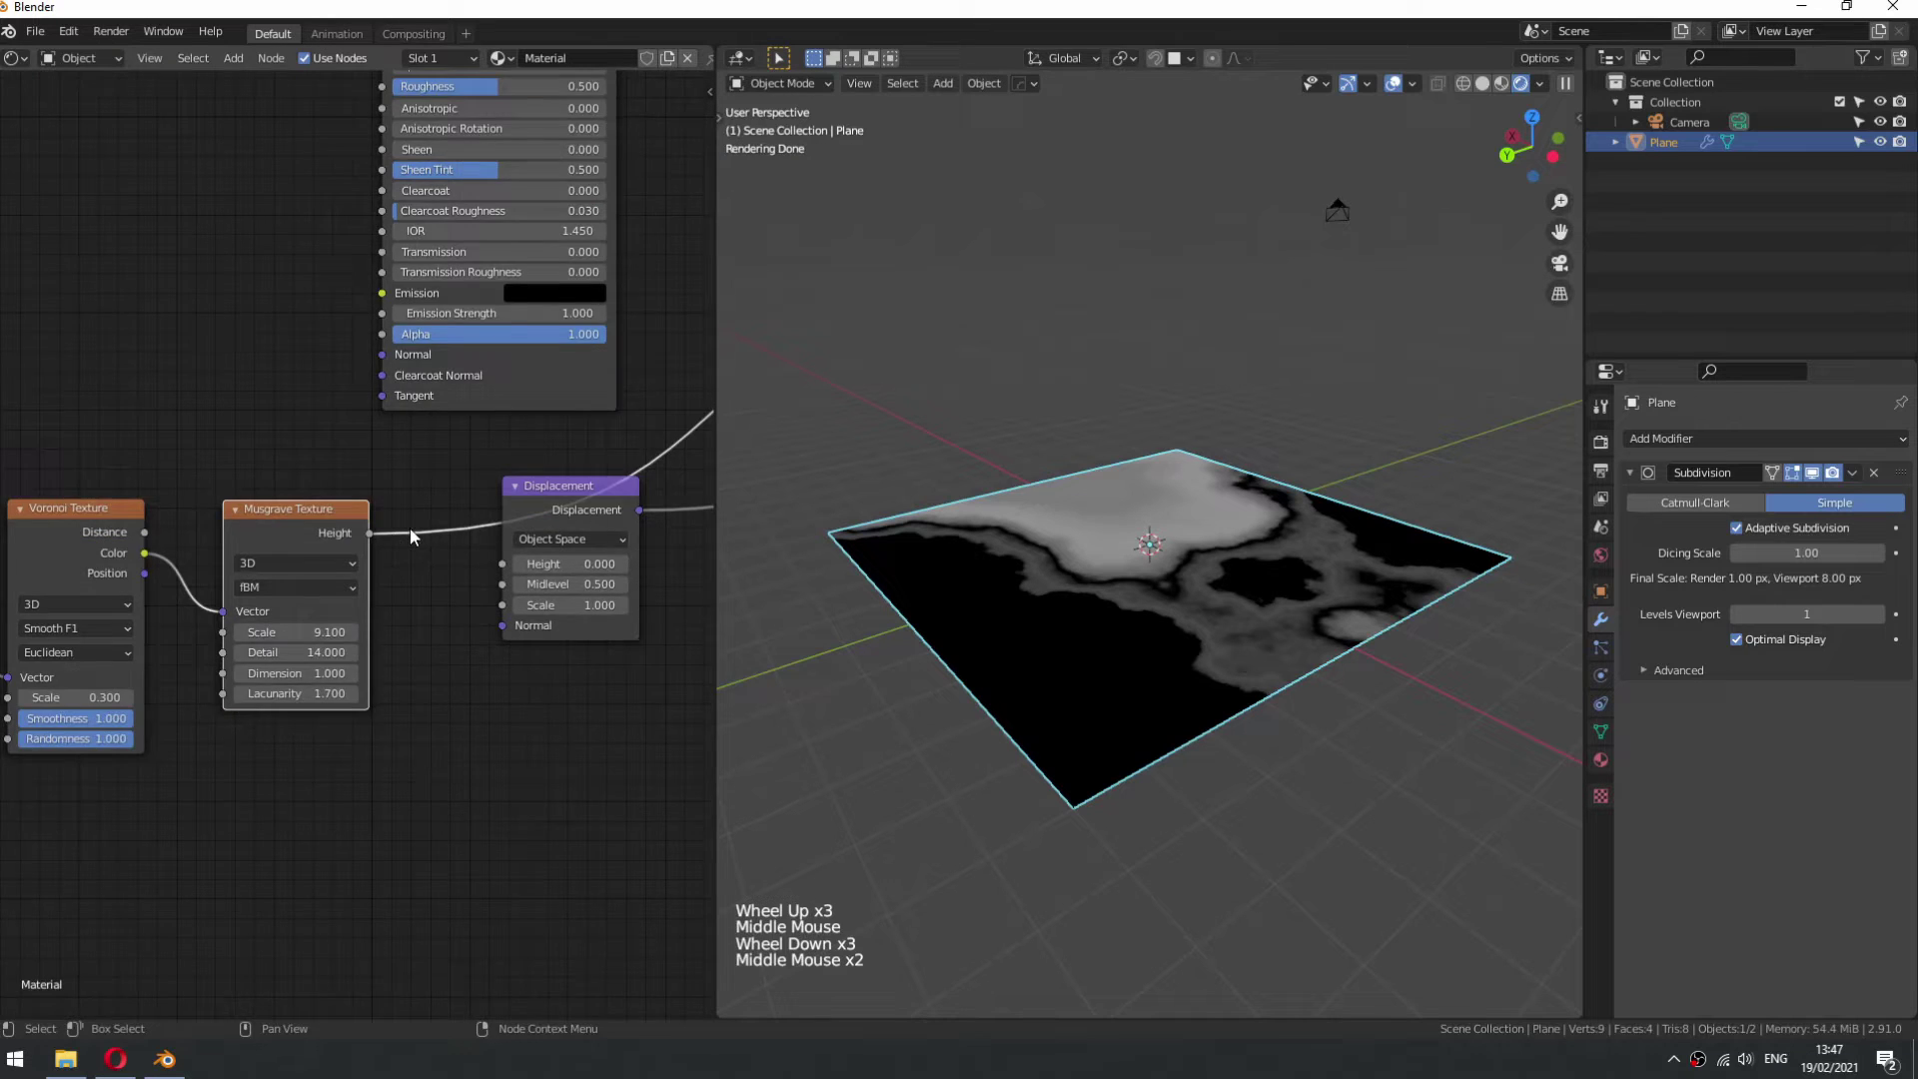
{"action": "middle_click_drag", "start_coordinate": [411, 537], "coordinate": [379, 581]}
{"action": "left_click_drag", "start_coordinate": [339, 576], "coordinate": [392, 583]}
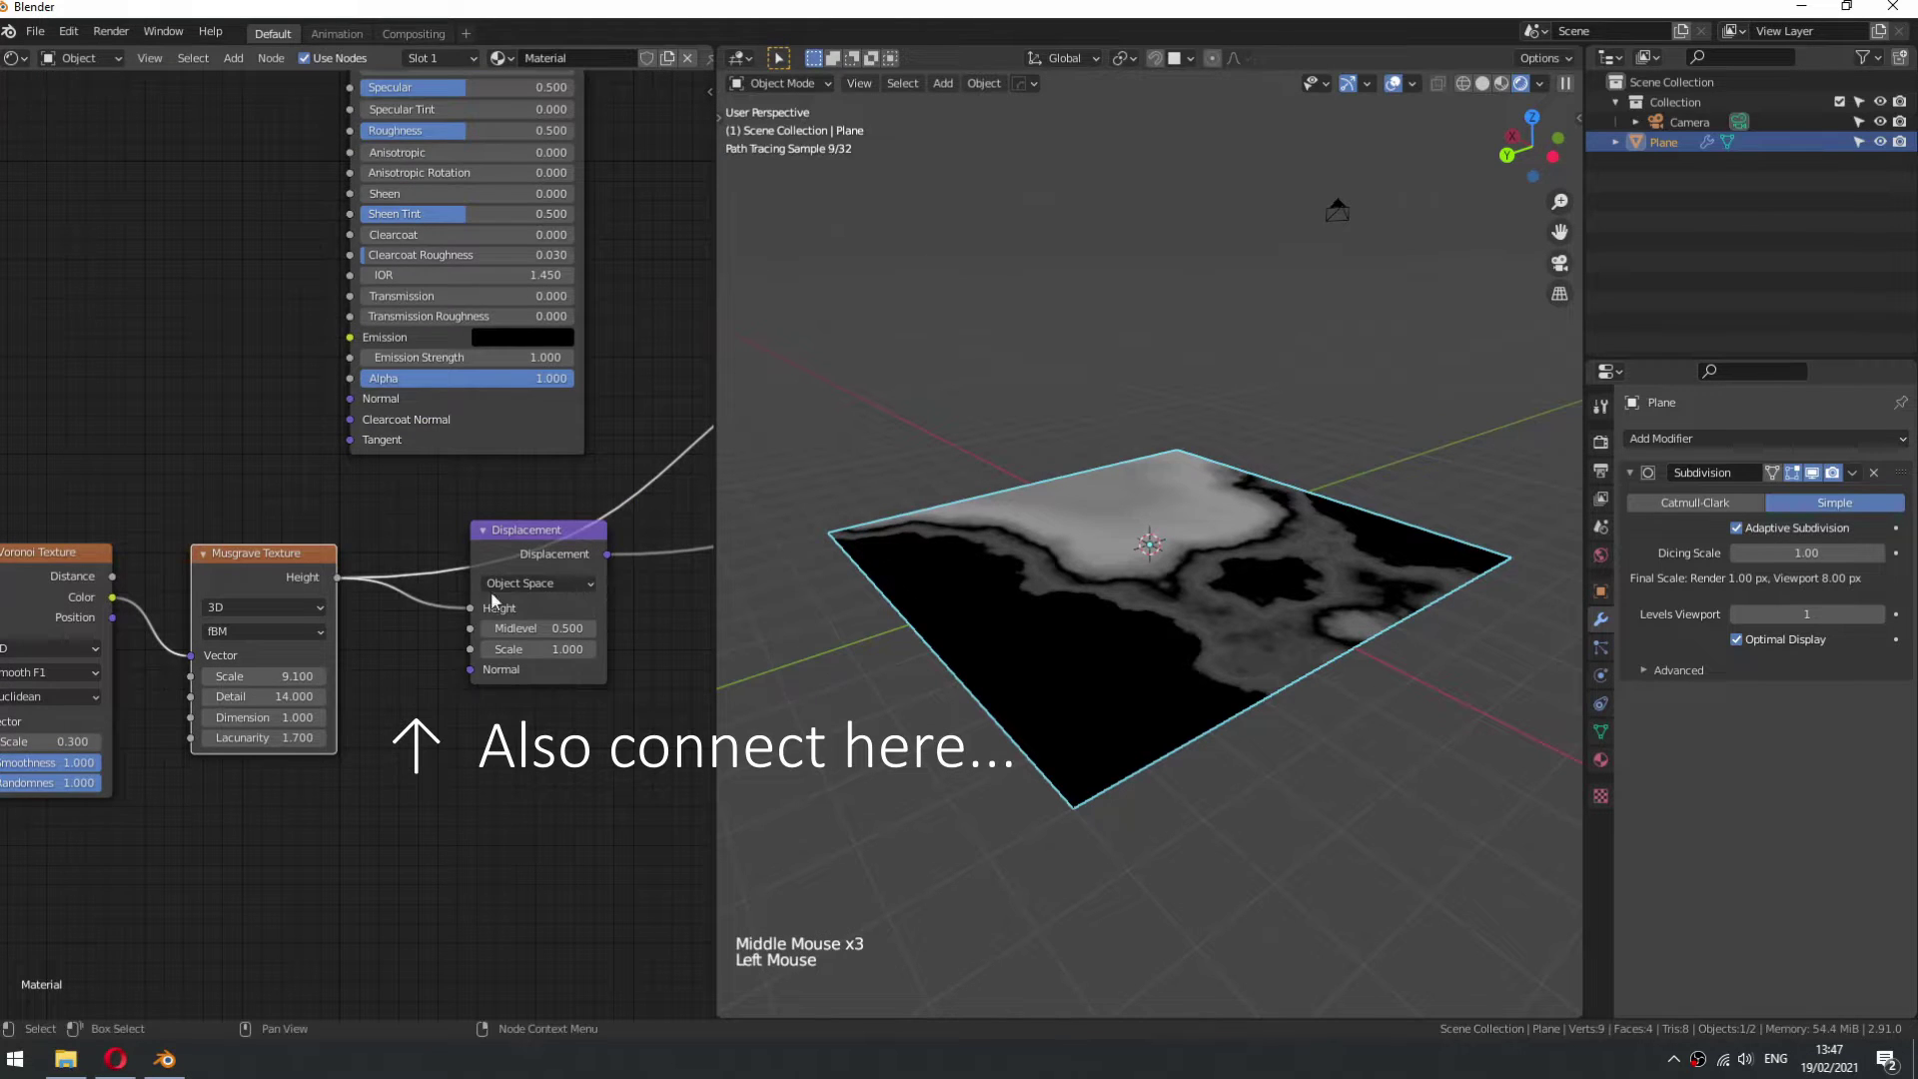
- Set the displacement method in the material's surface settings to Displacement and Bump
{"action": "left_click", "coordinate": [1600, 759]}
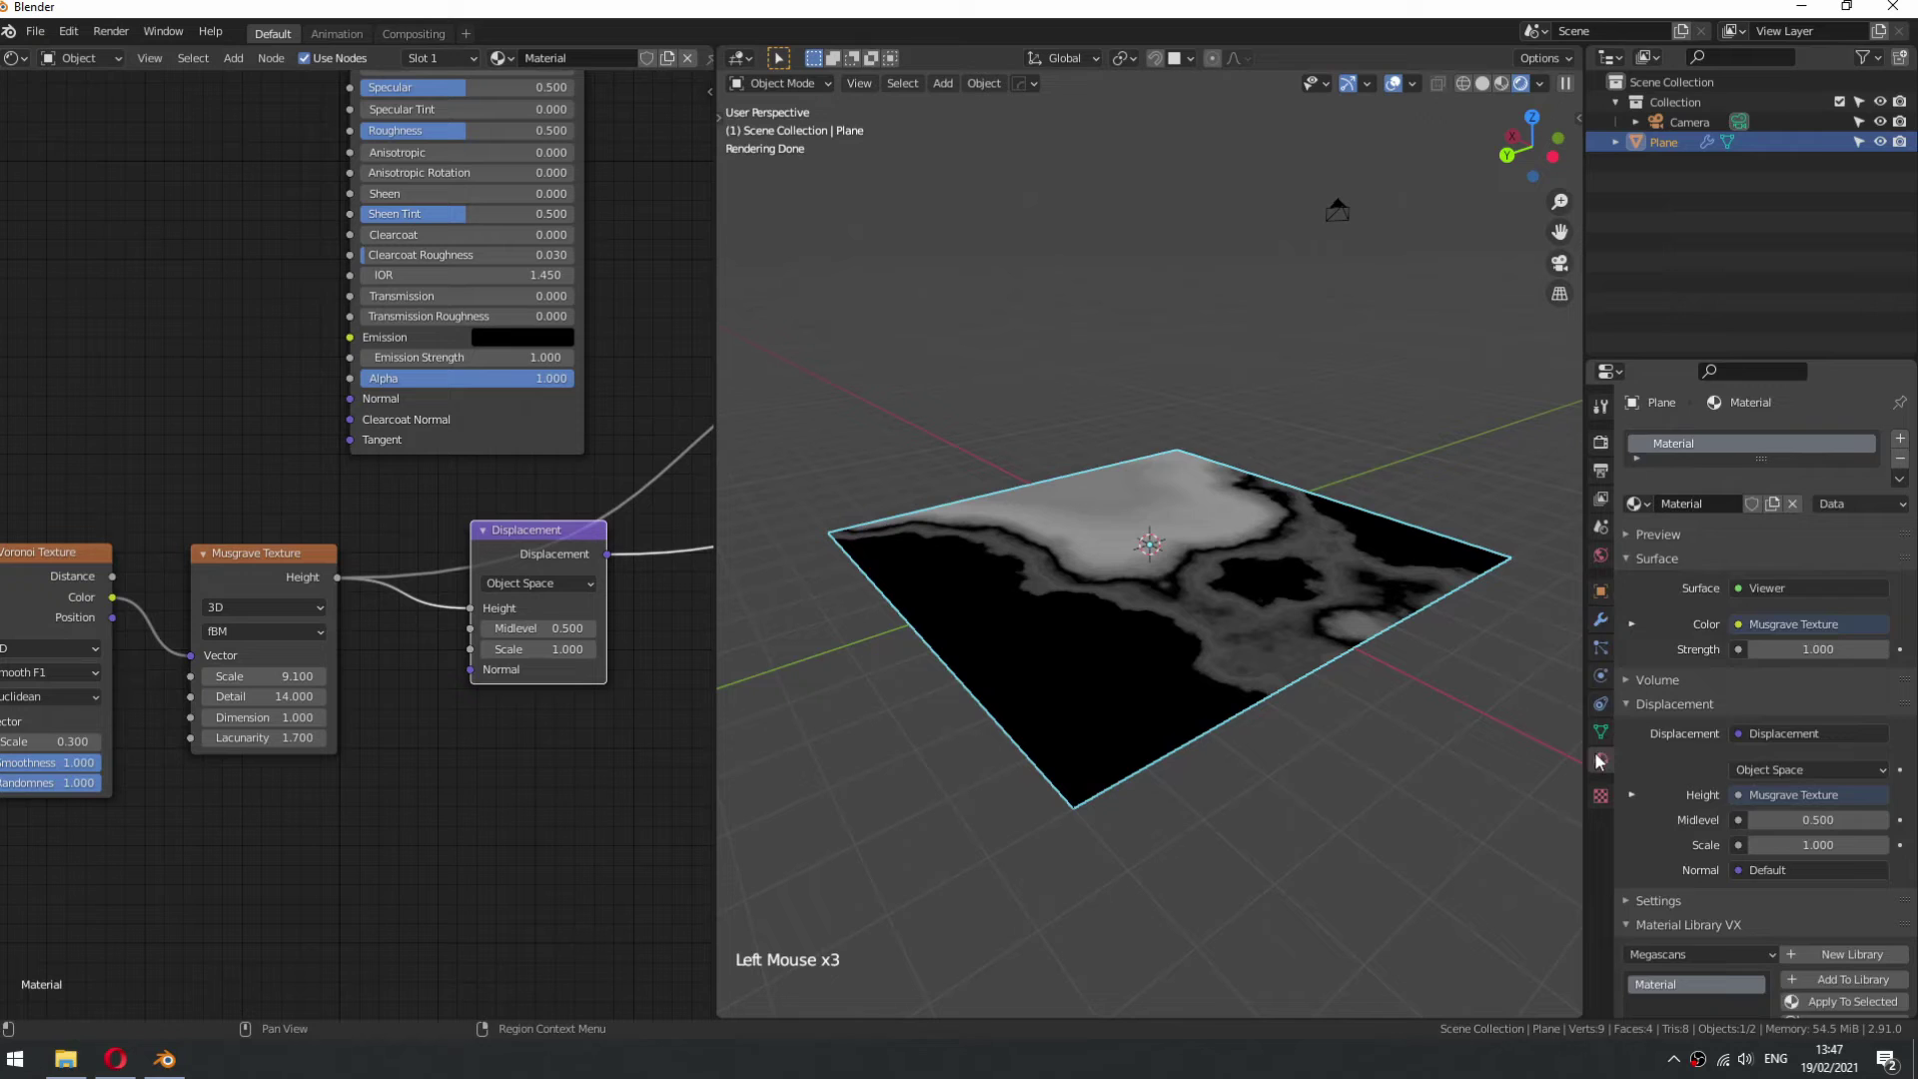
{"action": "scroll", "coordinate": [1668, 669], "scroll_direction": "down", "scroll_amount": 5}
{"action": "left_click", "coordinate": [1649, 699]}
{"action": "scroll", "coordinate": [1656, 750], "scroll_direction": "up", "scroll_amount": 2}
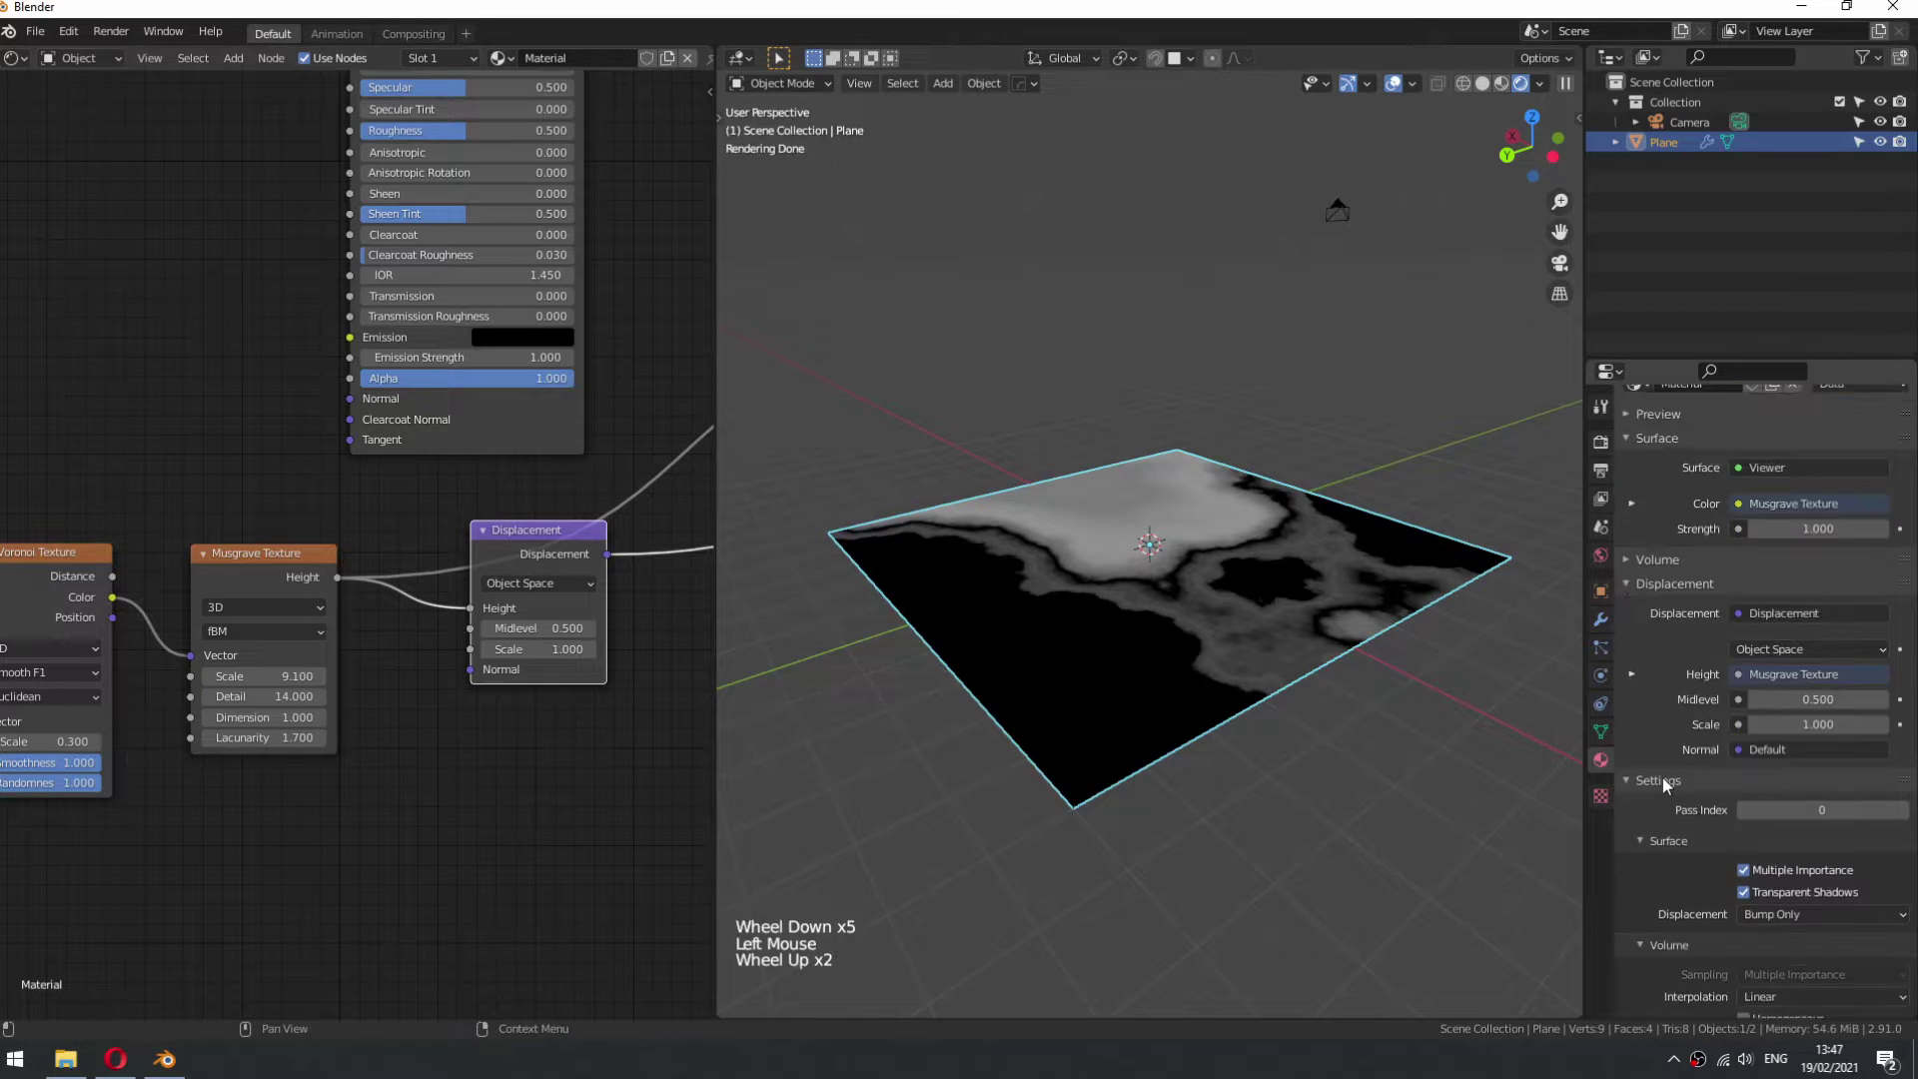
{"action": "scroll", "coordinate": [1662, 777], "scroll_direction": "down", "scroll_amount": 2}
{"action": "left_click", "coordinate": [1763, 834]}
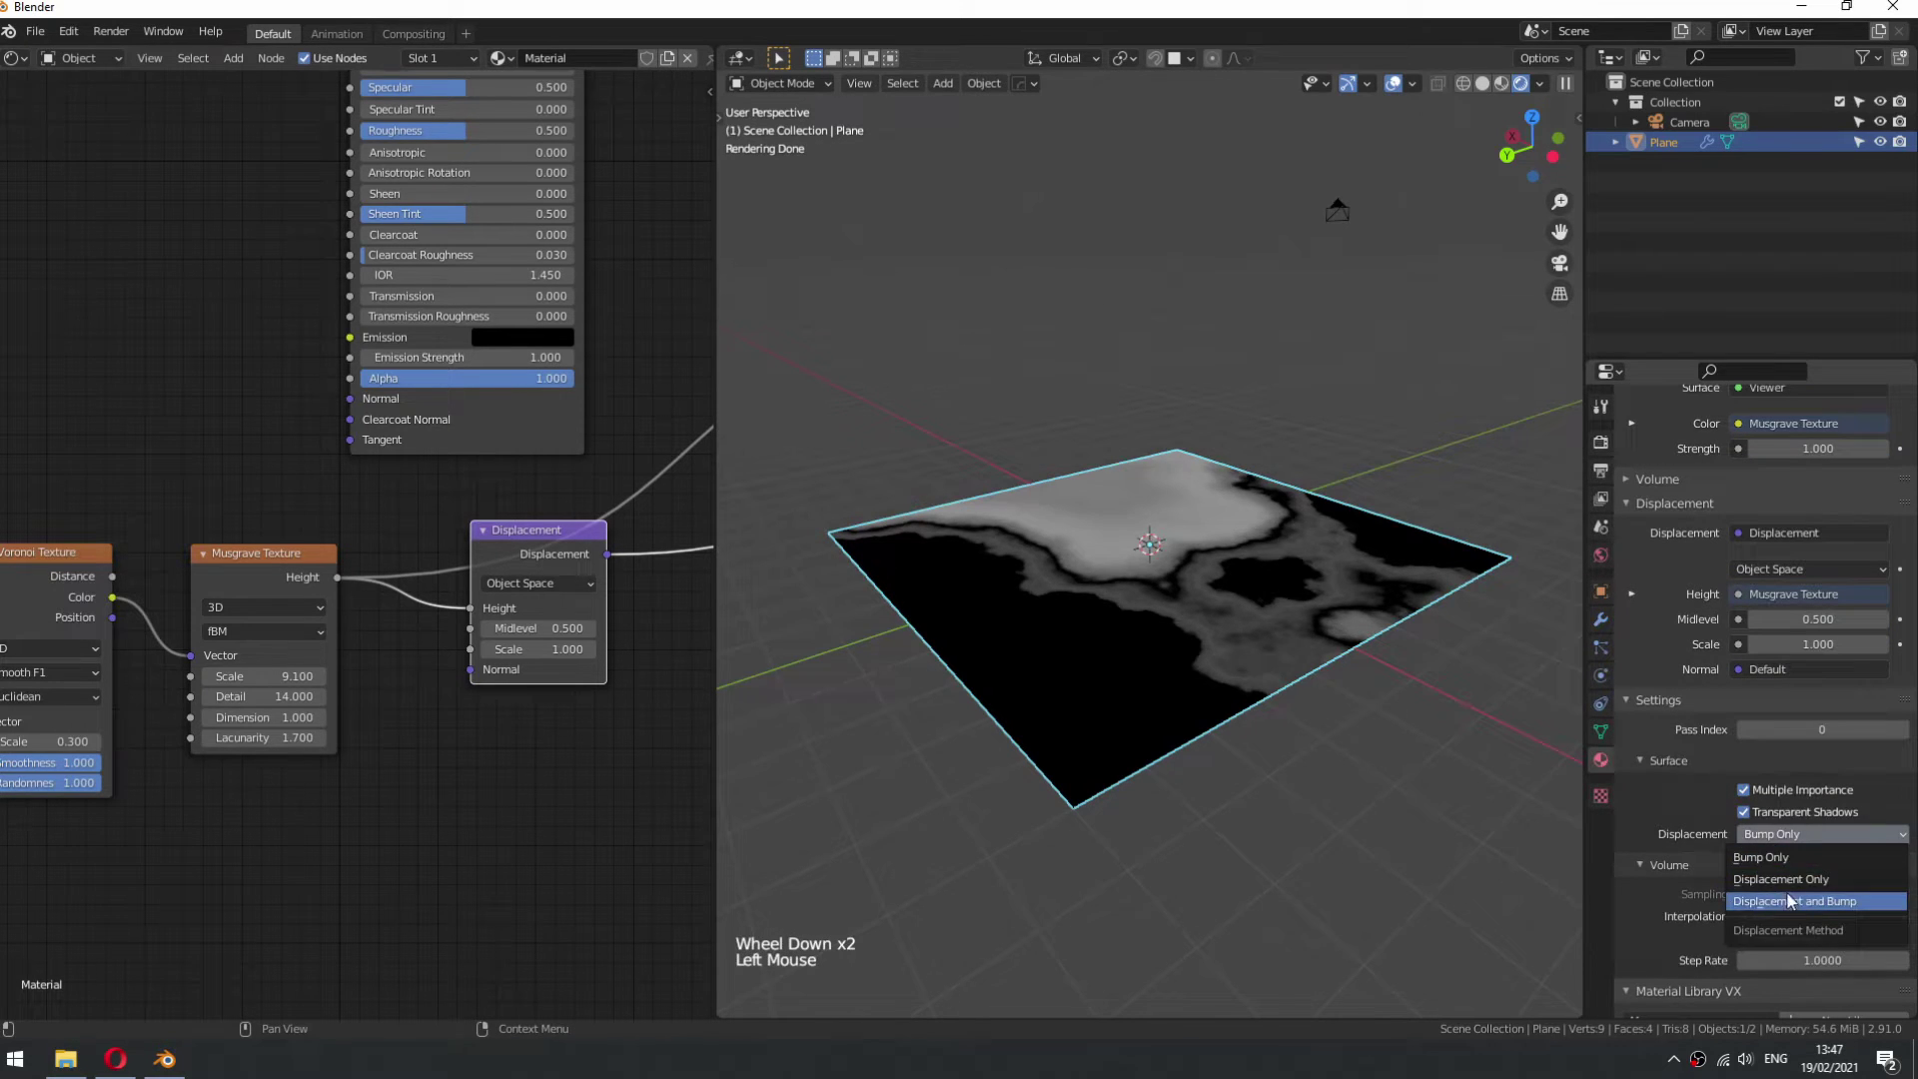
{"action": "left_click", "coordinate": [1789, 902]}
- Reconnect the Principled BSDF to the Material Output's Surface input in place of the texture preview
{"action": "middle_click_drag", "start_coordinate": [1448, 699], "coordinate": [1159, 630]}
{"action": "middle_click_drag", "start_coordinate": [1159, 629], "coordinate": [1229, 575]}
{"action": "scroll", "coordinate": [584, 428], "scroll_direction": "down", "scroll_amount": 4}
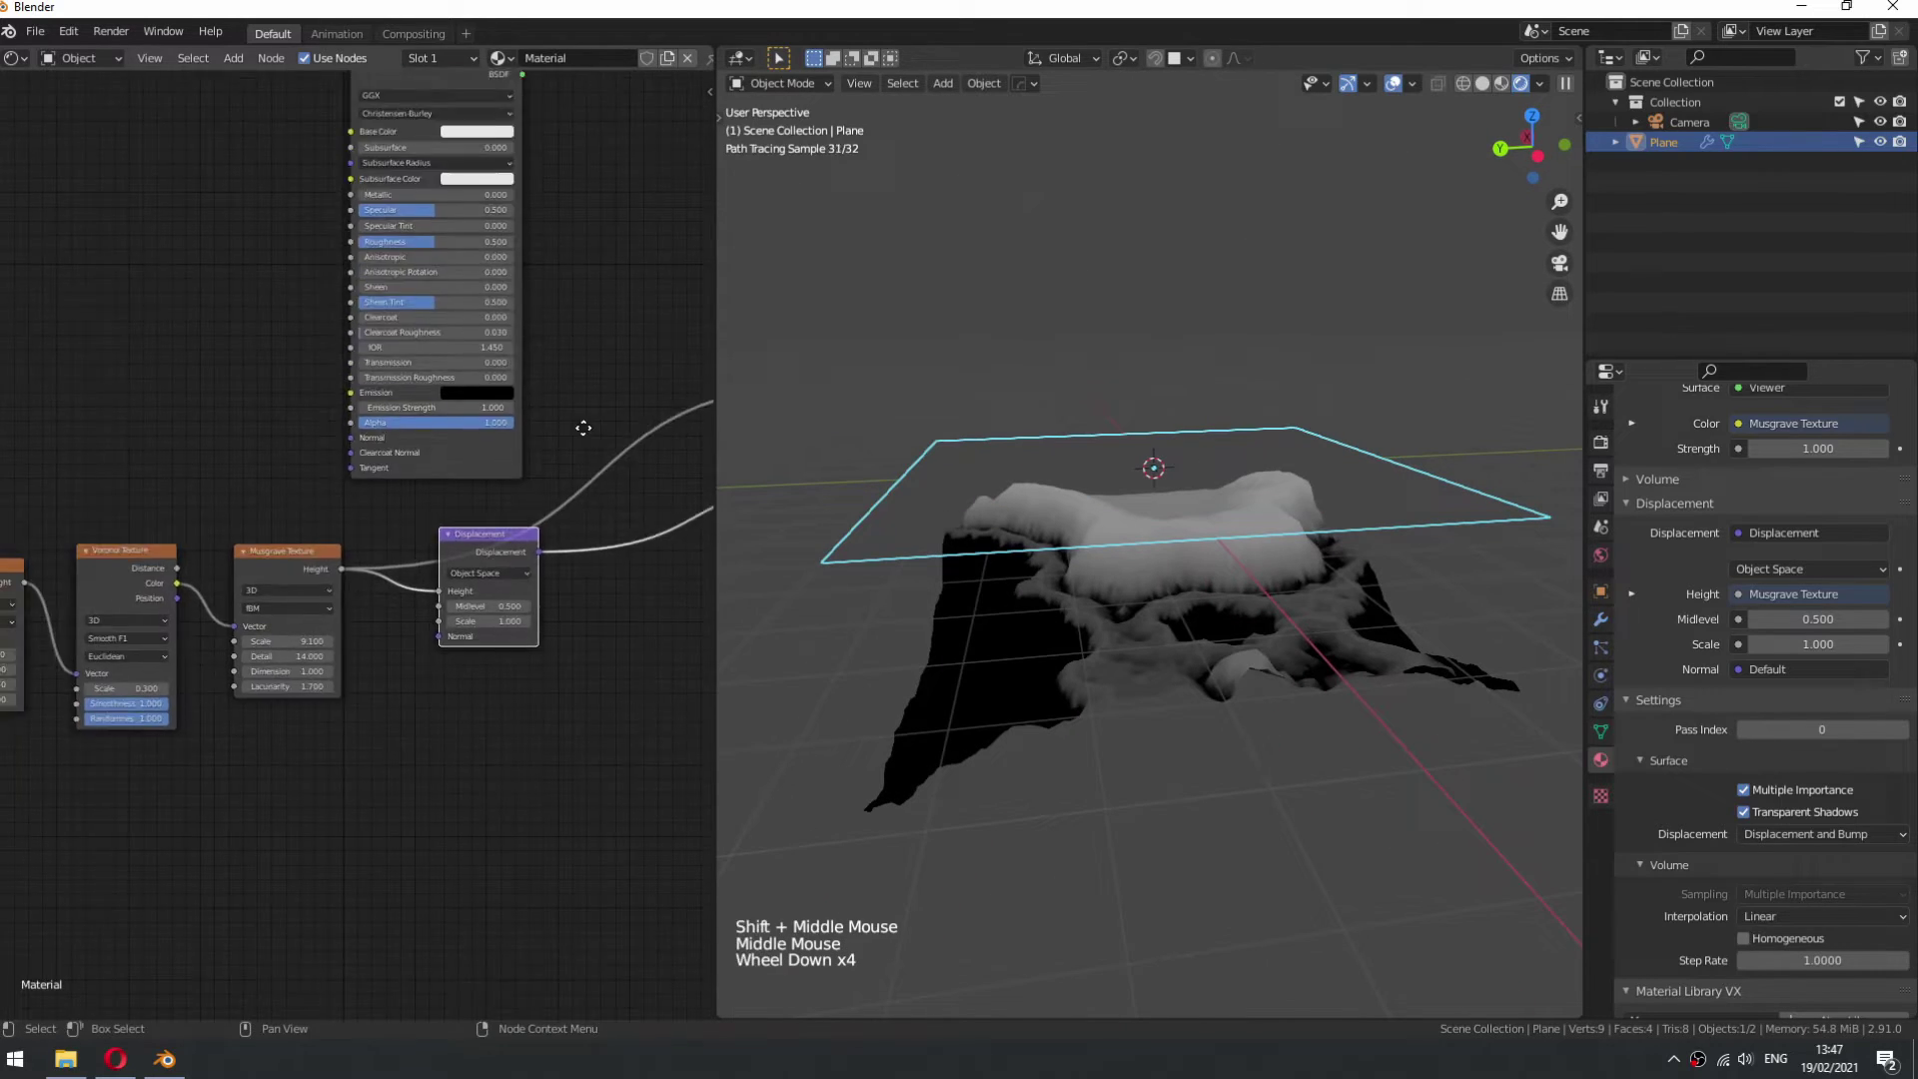
{"action": "middle_click_drag", "start_coordinate": [583, 428], "coordinate": [385, 421]}
{"action": "scroll", "coordinate": [386, 421], "scroll_direction": "down", "scroll_amount": 3}
{"action": "left_click", "coordinate": [290, 263], "text": "ctrl+shift"}
{"action": "middle_click_drag", "start_coordinate": [1202, 536], "coordinate": [1230, 522]}
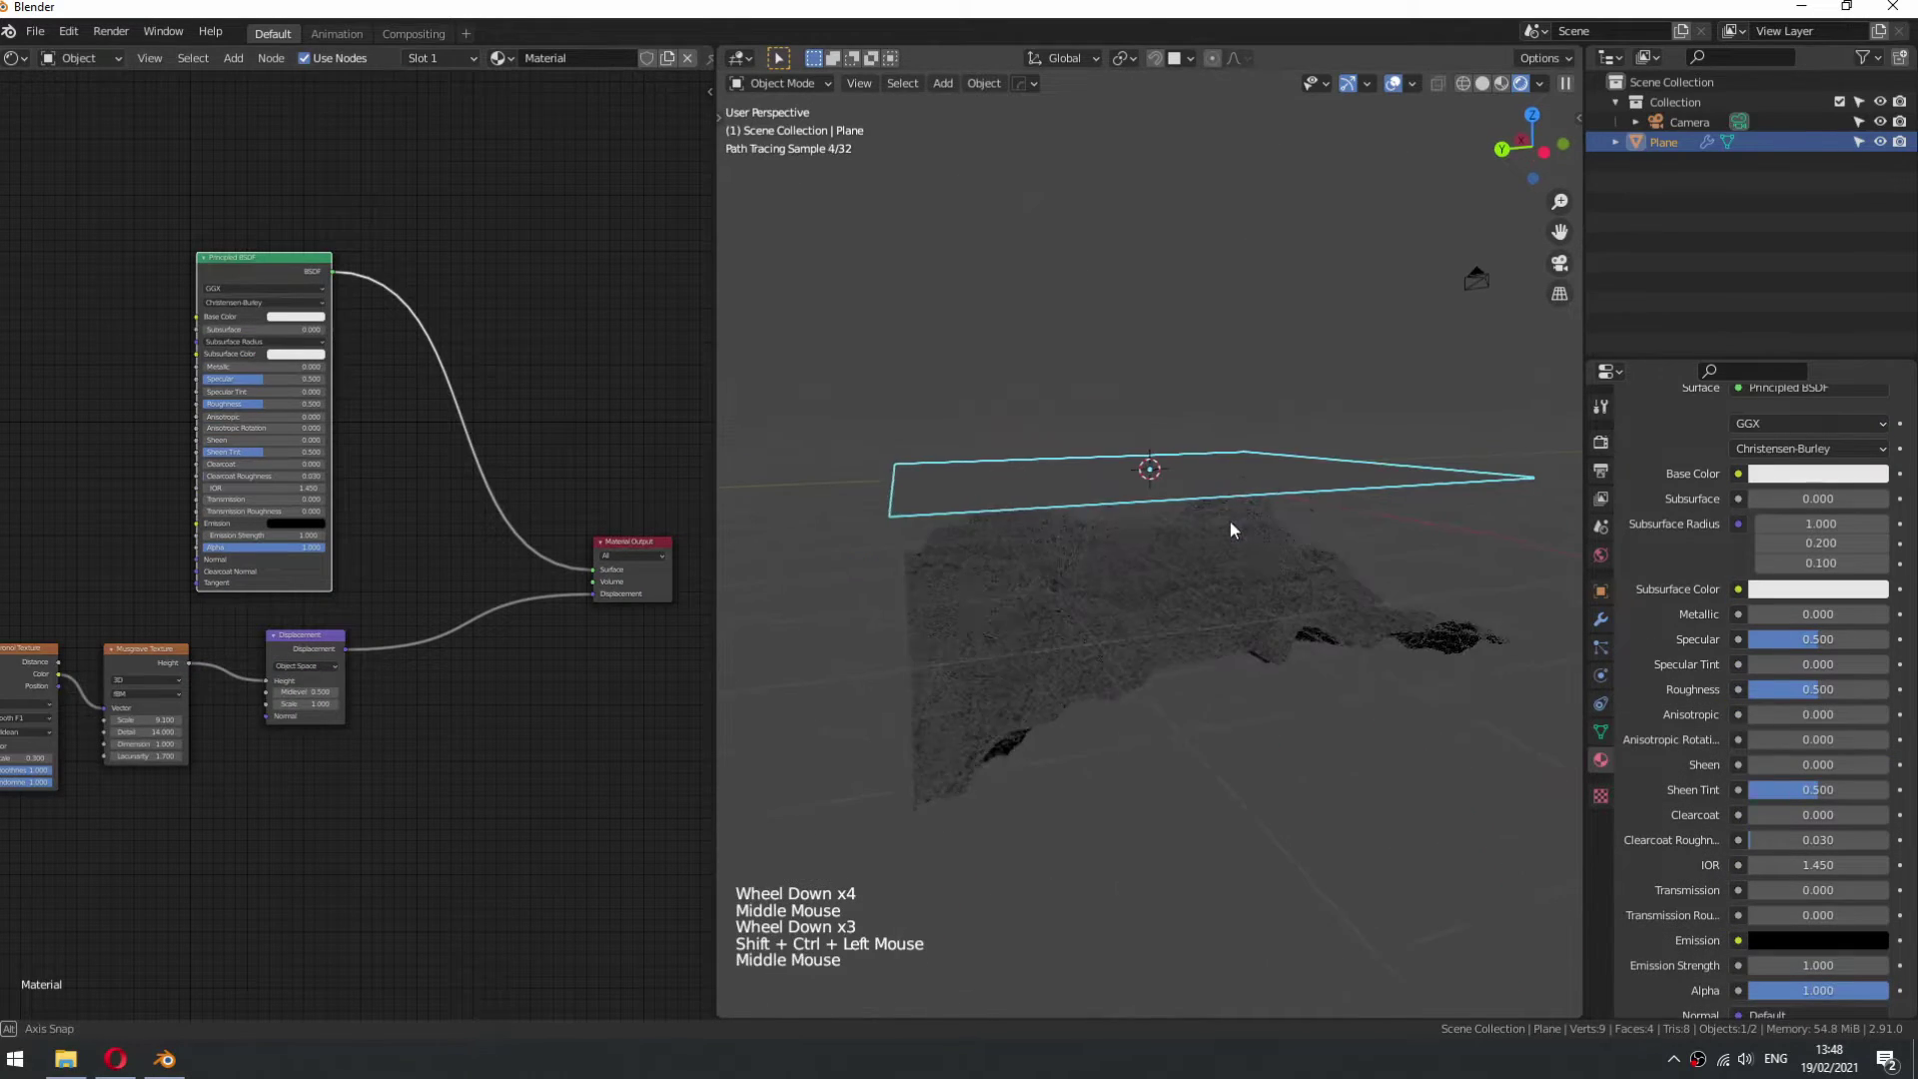
- Add a Sun light, move it above the terrain and rotate it so it shines down at a slant
{"action": "key", "text": "shift+a"}
{"action": "mouse_move", "coordinate": [1156, 677]}
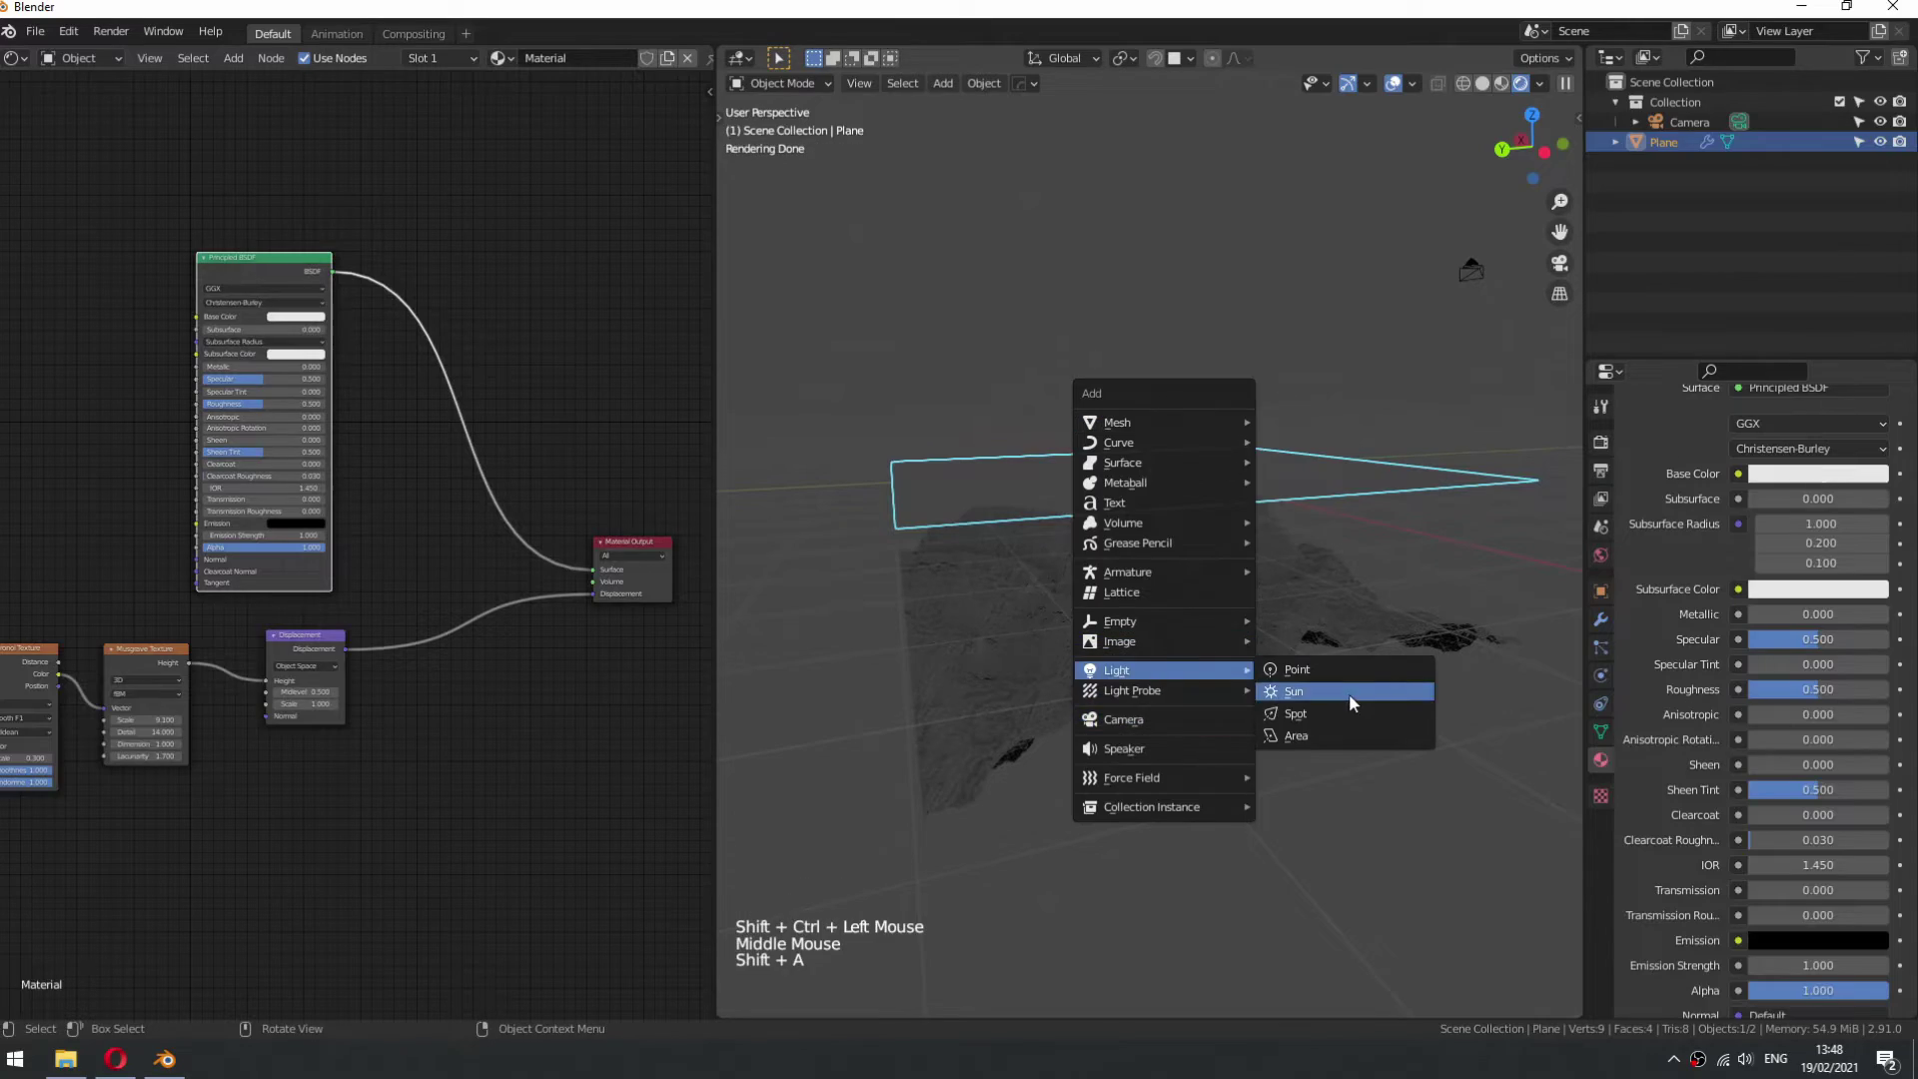
{"action": "left_click", "coordinate": [1349, 689]}
{"action": "key", "text": "g"}
{"action": "key", "text": "r"}
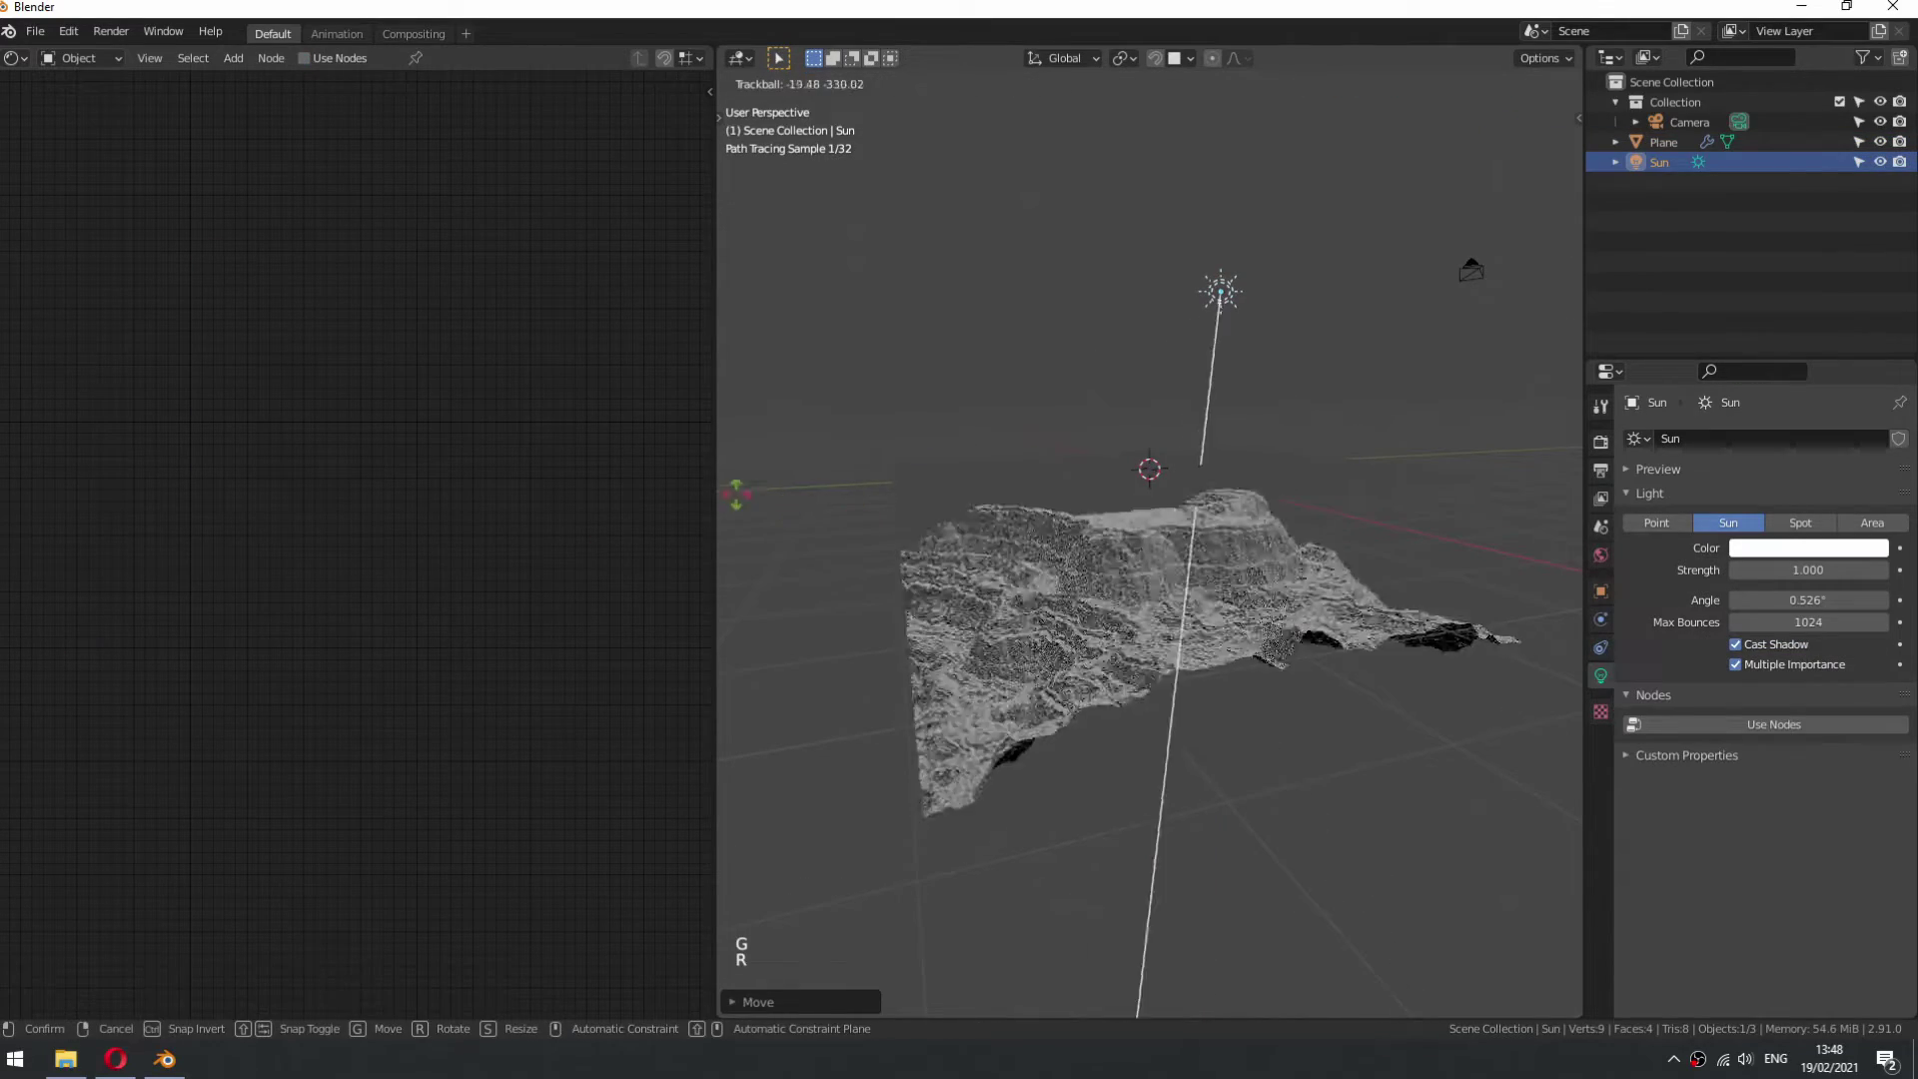
{"action": "key", "text": "r"}
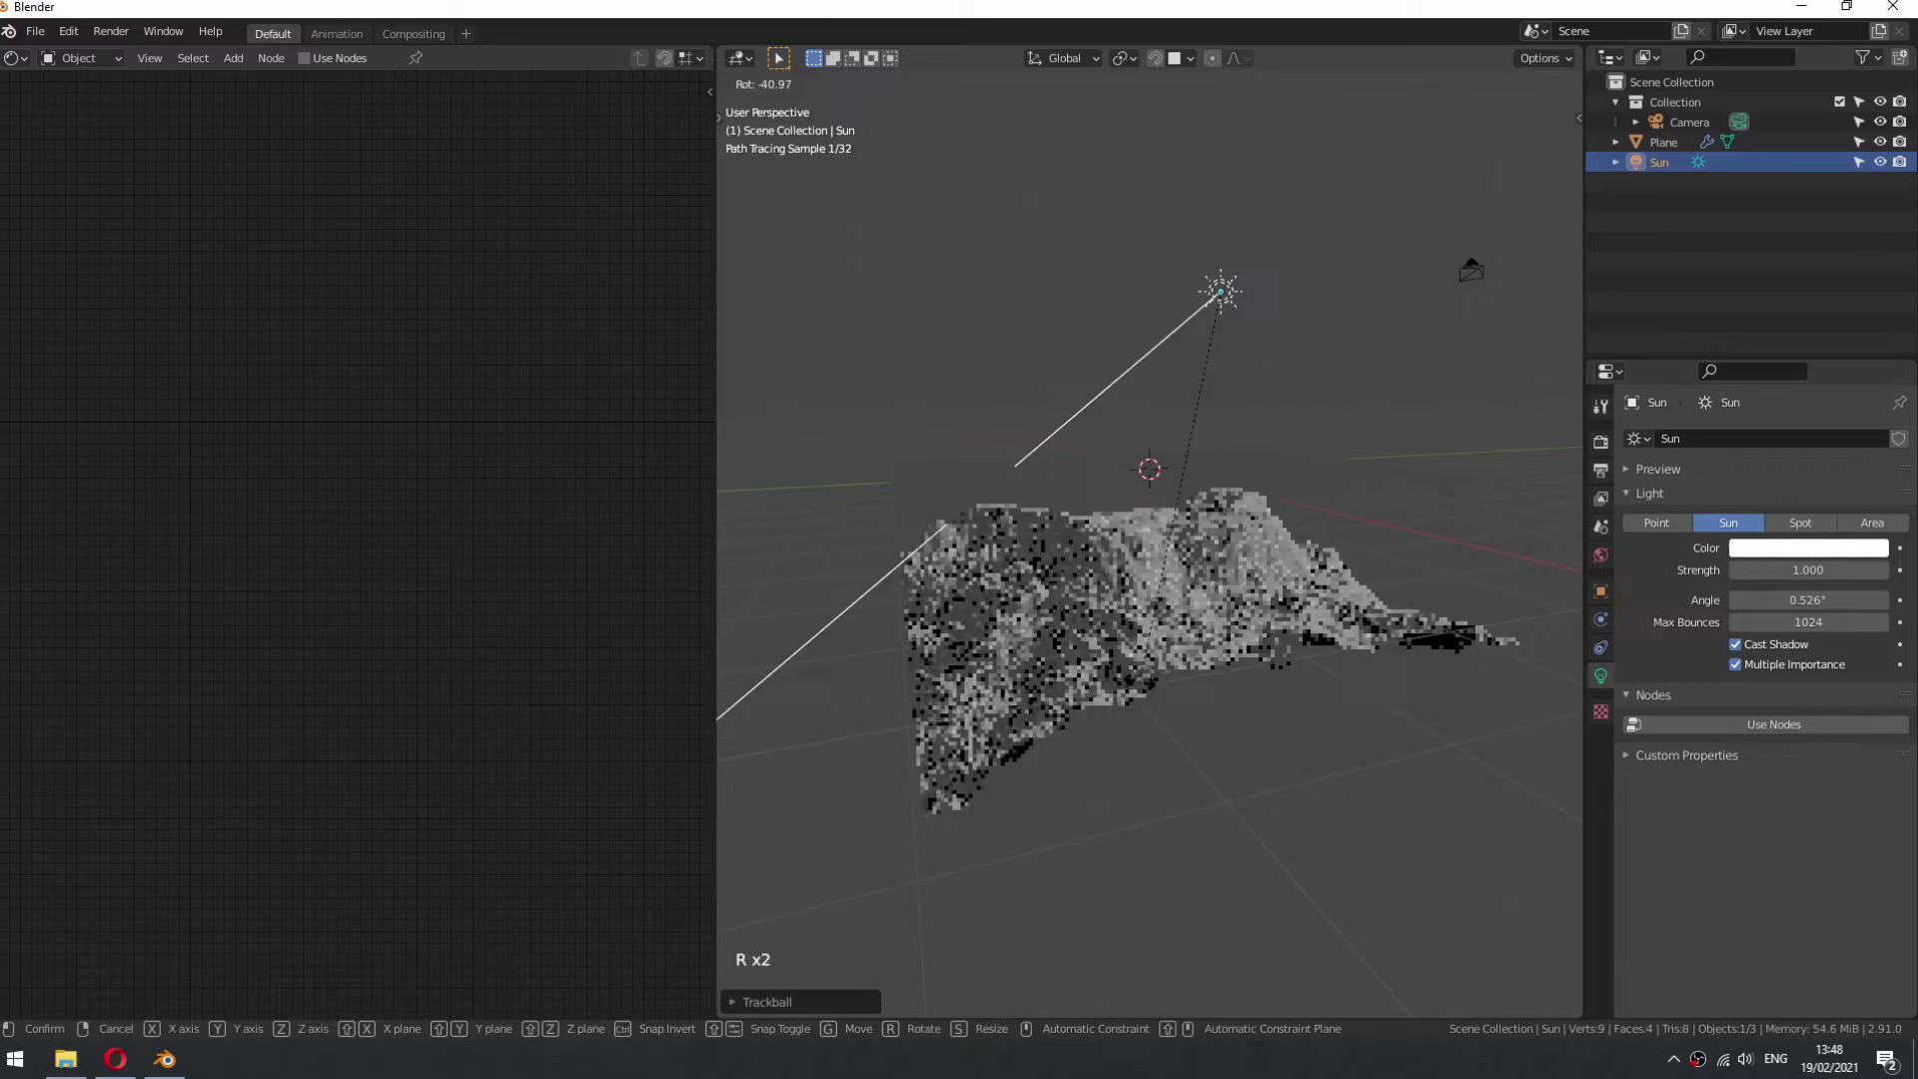
{"action": "left_click", "coordinate": [1090, 642]}
- Restrict the viewport rendering to a rectangular region around the terrain and deselect the Sun
{"action": "middle_click_drag", "start_coordinate": [1090, 642], "coordinate": [1166, 649]}
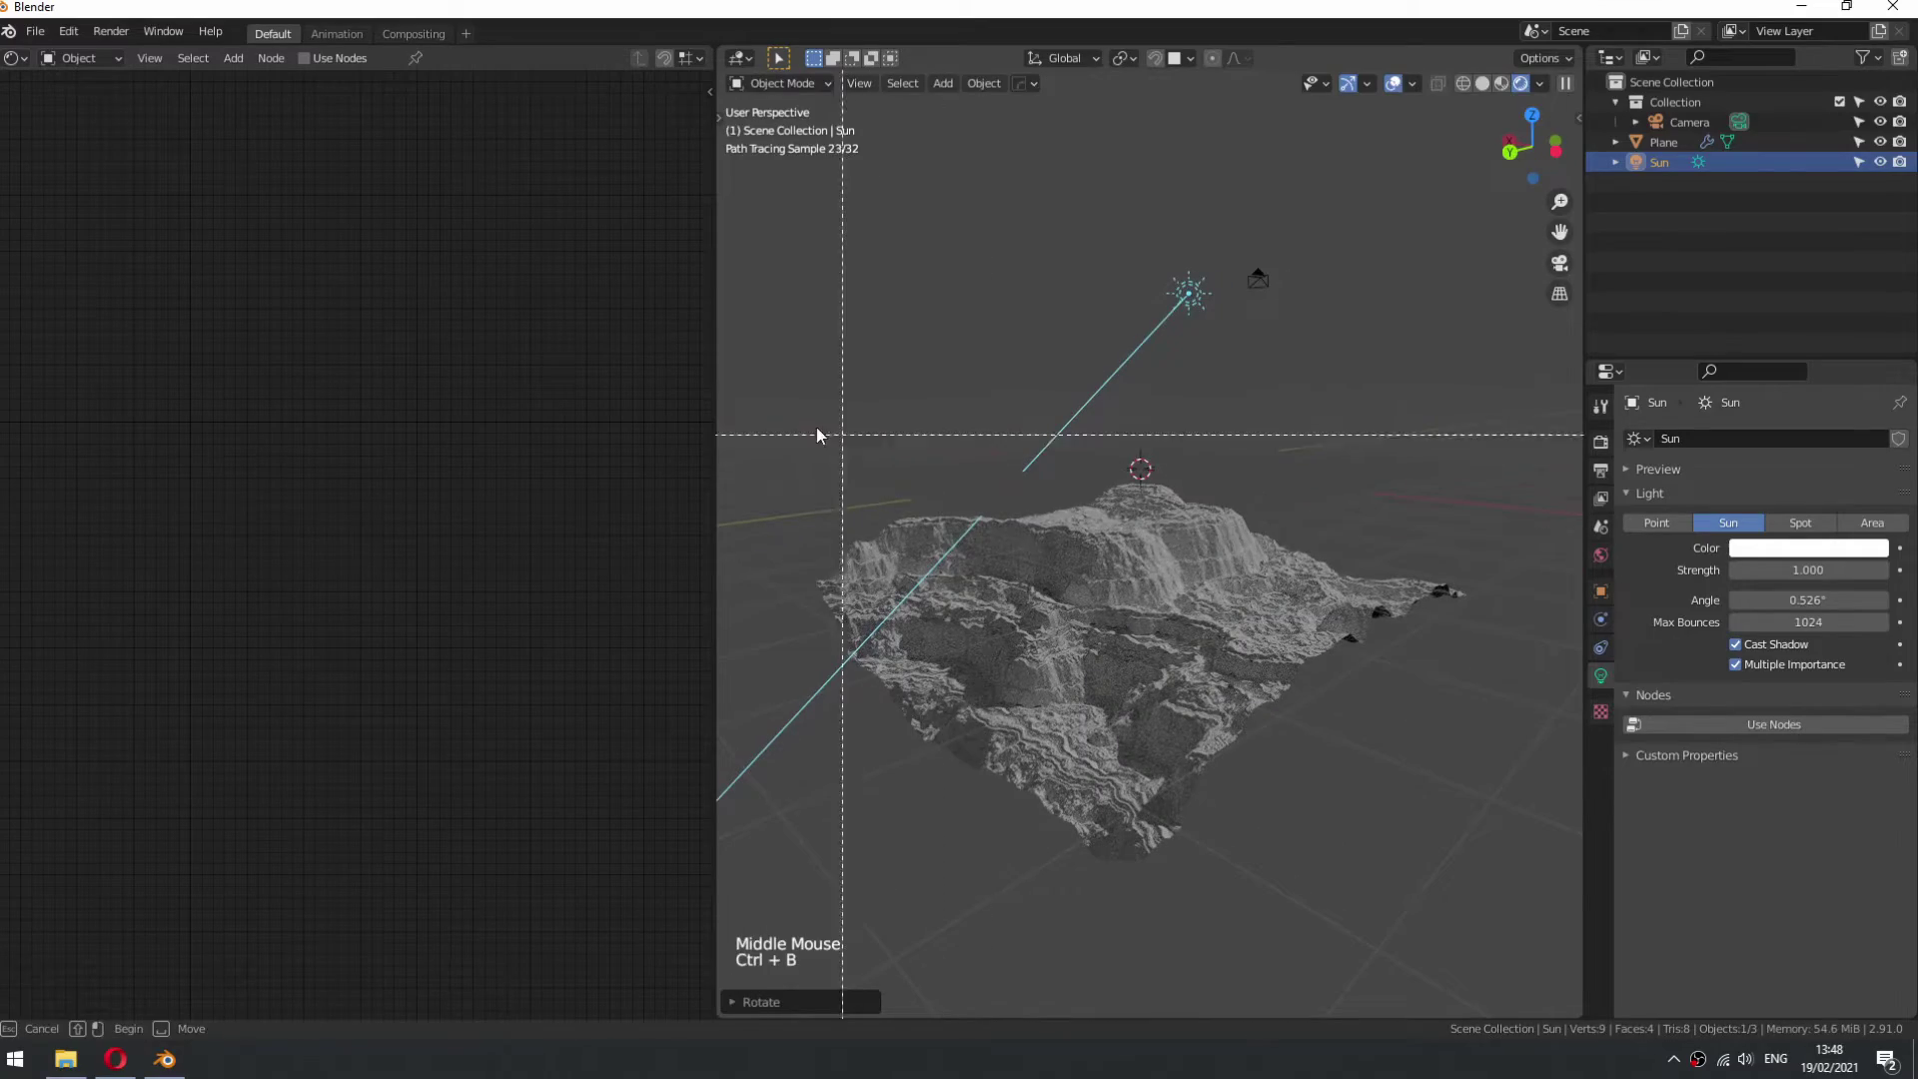
{"action": "left_click_drag", "start_coordinate": [765, 421], "coordinate": [1466, 753]}
{"action": "scroll", "coordinate": [1220, 686], "scroll_direction": "up", "scroll_amount": 2}
{"action": "middle_click_drag", "start_coordinate": [1220, 686], "coordinate": [1366, 600], "text": "shift"}
{"action": "scroll", "coordinate": [1211, 615], "scroll_direction": "up", "scroll_amount": 1}
{"action": "scroll", "coordinate": [1242, 577], "scroll_direction": "down", "scroll_amount": 3}
{"action": "left_click", "coordinate": [1149, 556]}
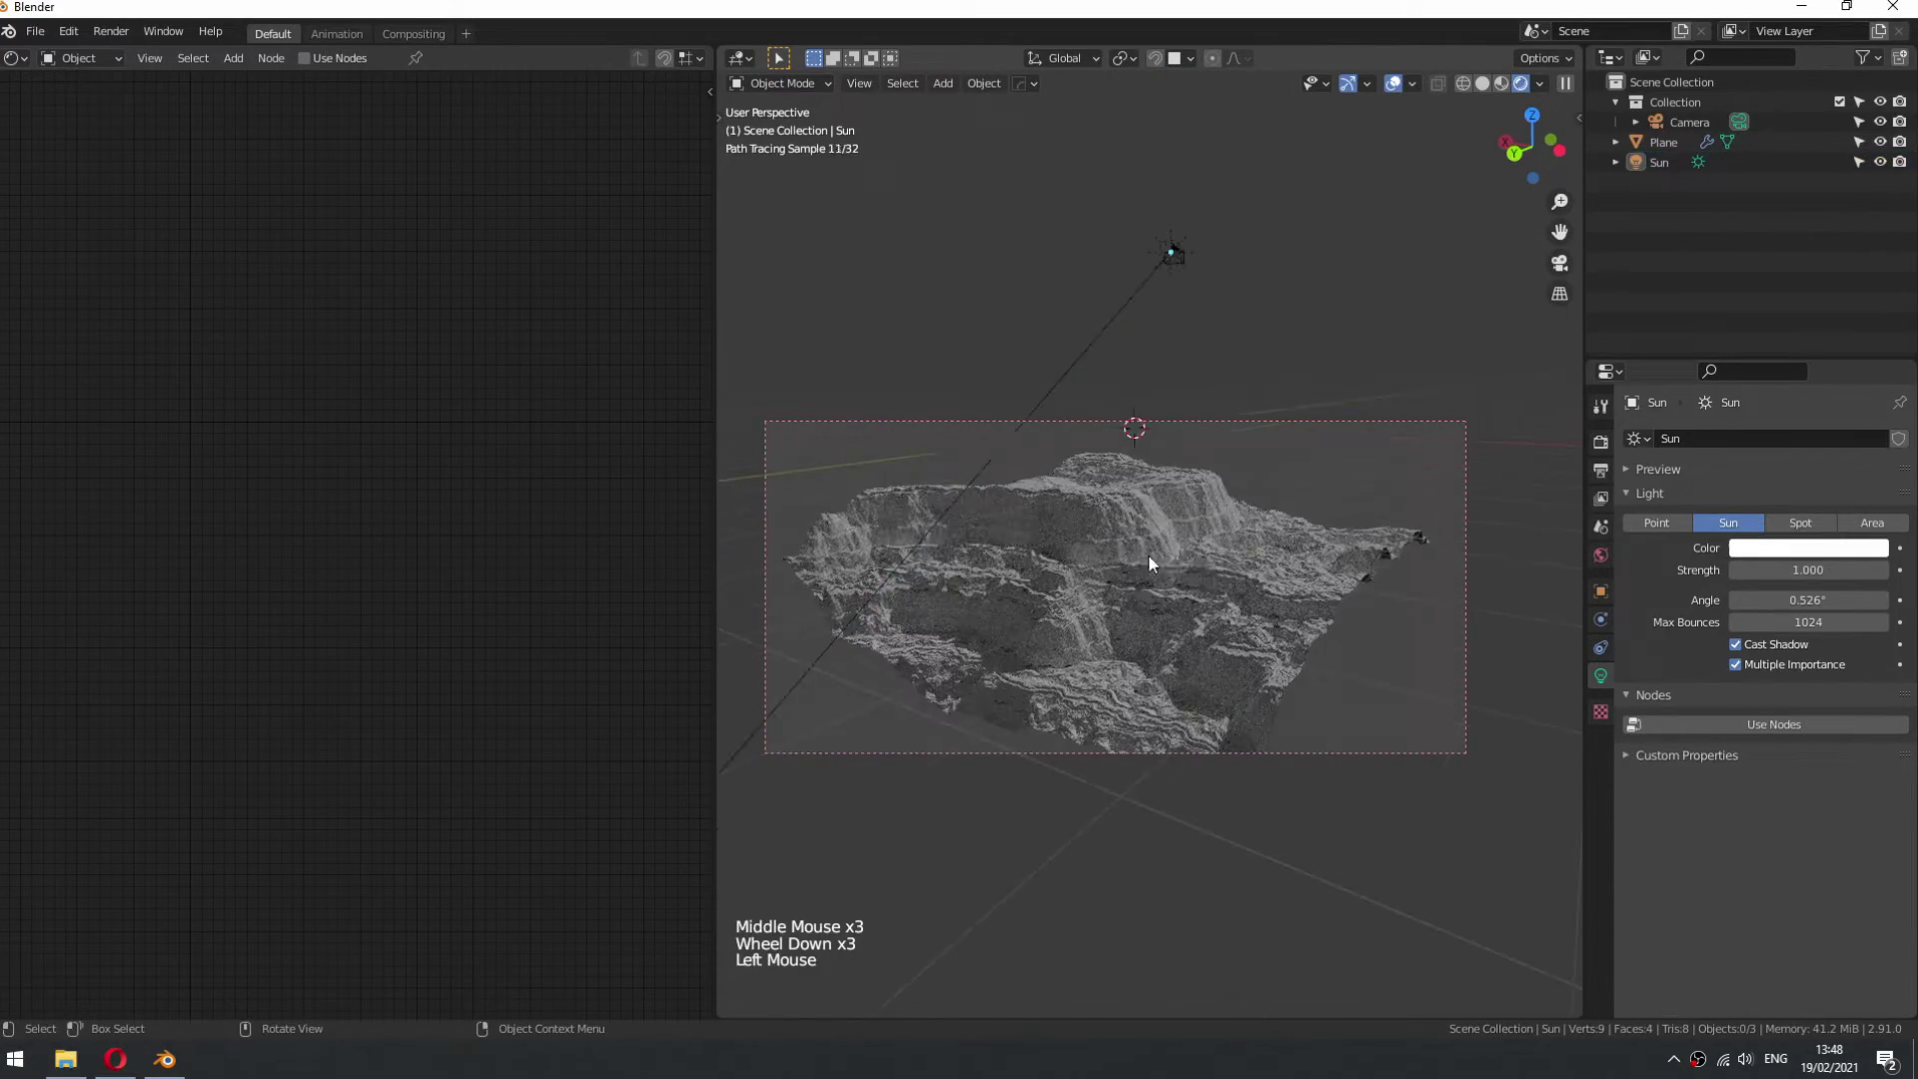
{"action": "scroll", "coordinate": [1148, 560], "scroll_direction": "down", "scroll_amount": 1}
- Add Texture Coordinate and Mapping nodes to the Vector input of the plane material's first Musgrave Texture
{"action": "left_click", "coordinate": [1099, 483]}
{"action": "middle_click_drag", "start_coordinate": [170, 499], "coordinate": [377, 463]}
{"action": "scroll", "coordinate": [473, 476], "scroll_direction": "down", "scroll_amount": 1}
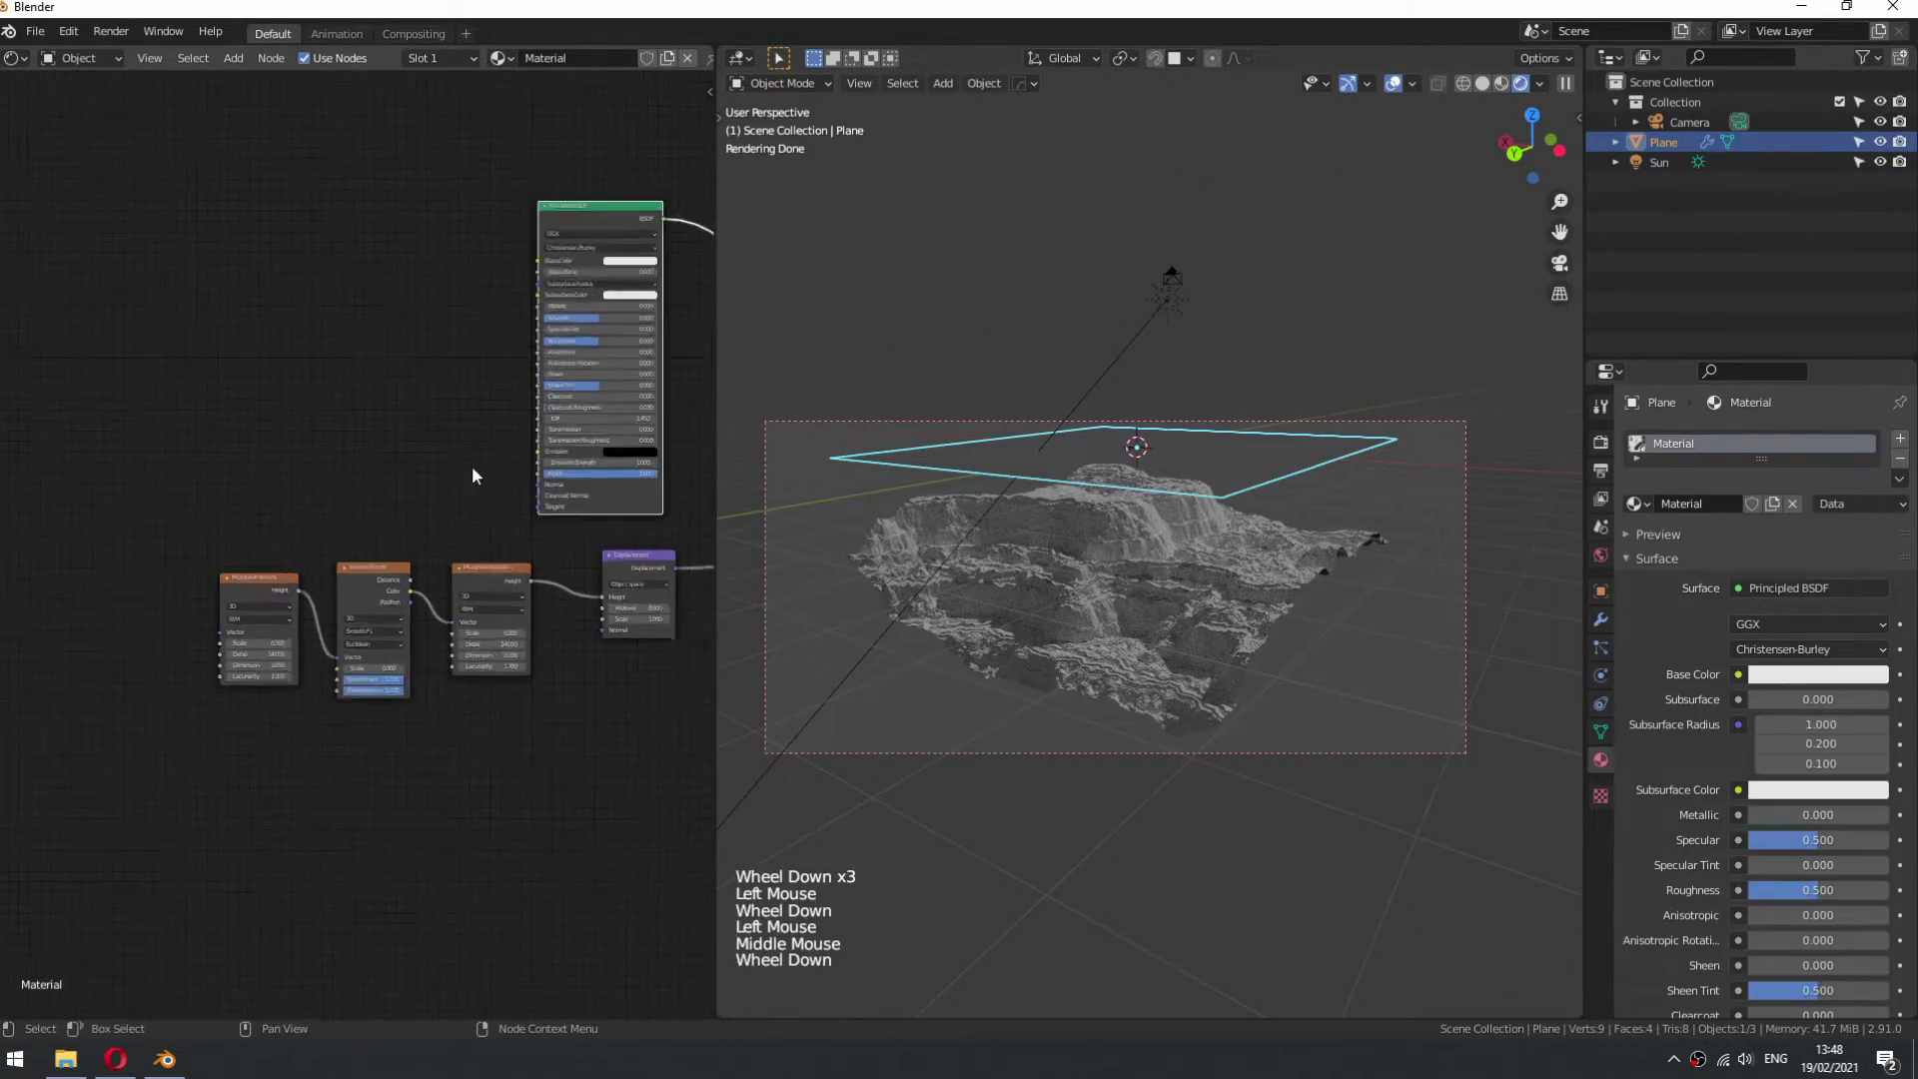
{"action": "scroll", "coordinate": [472, 475], "scroll_direction": "down", "scroll_amount": 1}
{"action": "middle_click_drag", "start_coordinate": [363, 536], "coordinate": [552, 518]}
{"action": "scroll", "coordinate": [552, 519], "scroll_direction": "up", "scroll_amount": 3}
{"action": "left_click", "coordinate": [478, 560]}
{"action": "key", "text": "ctrl+t"}
{"action": "middle_click_drag", "start_coordinate": [310, 534], "coordinate": [351, 449]}
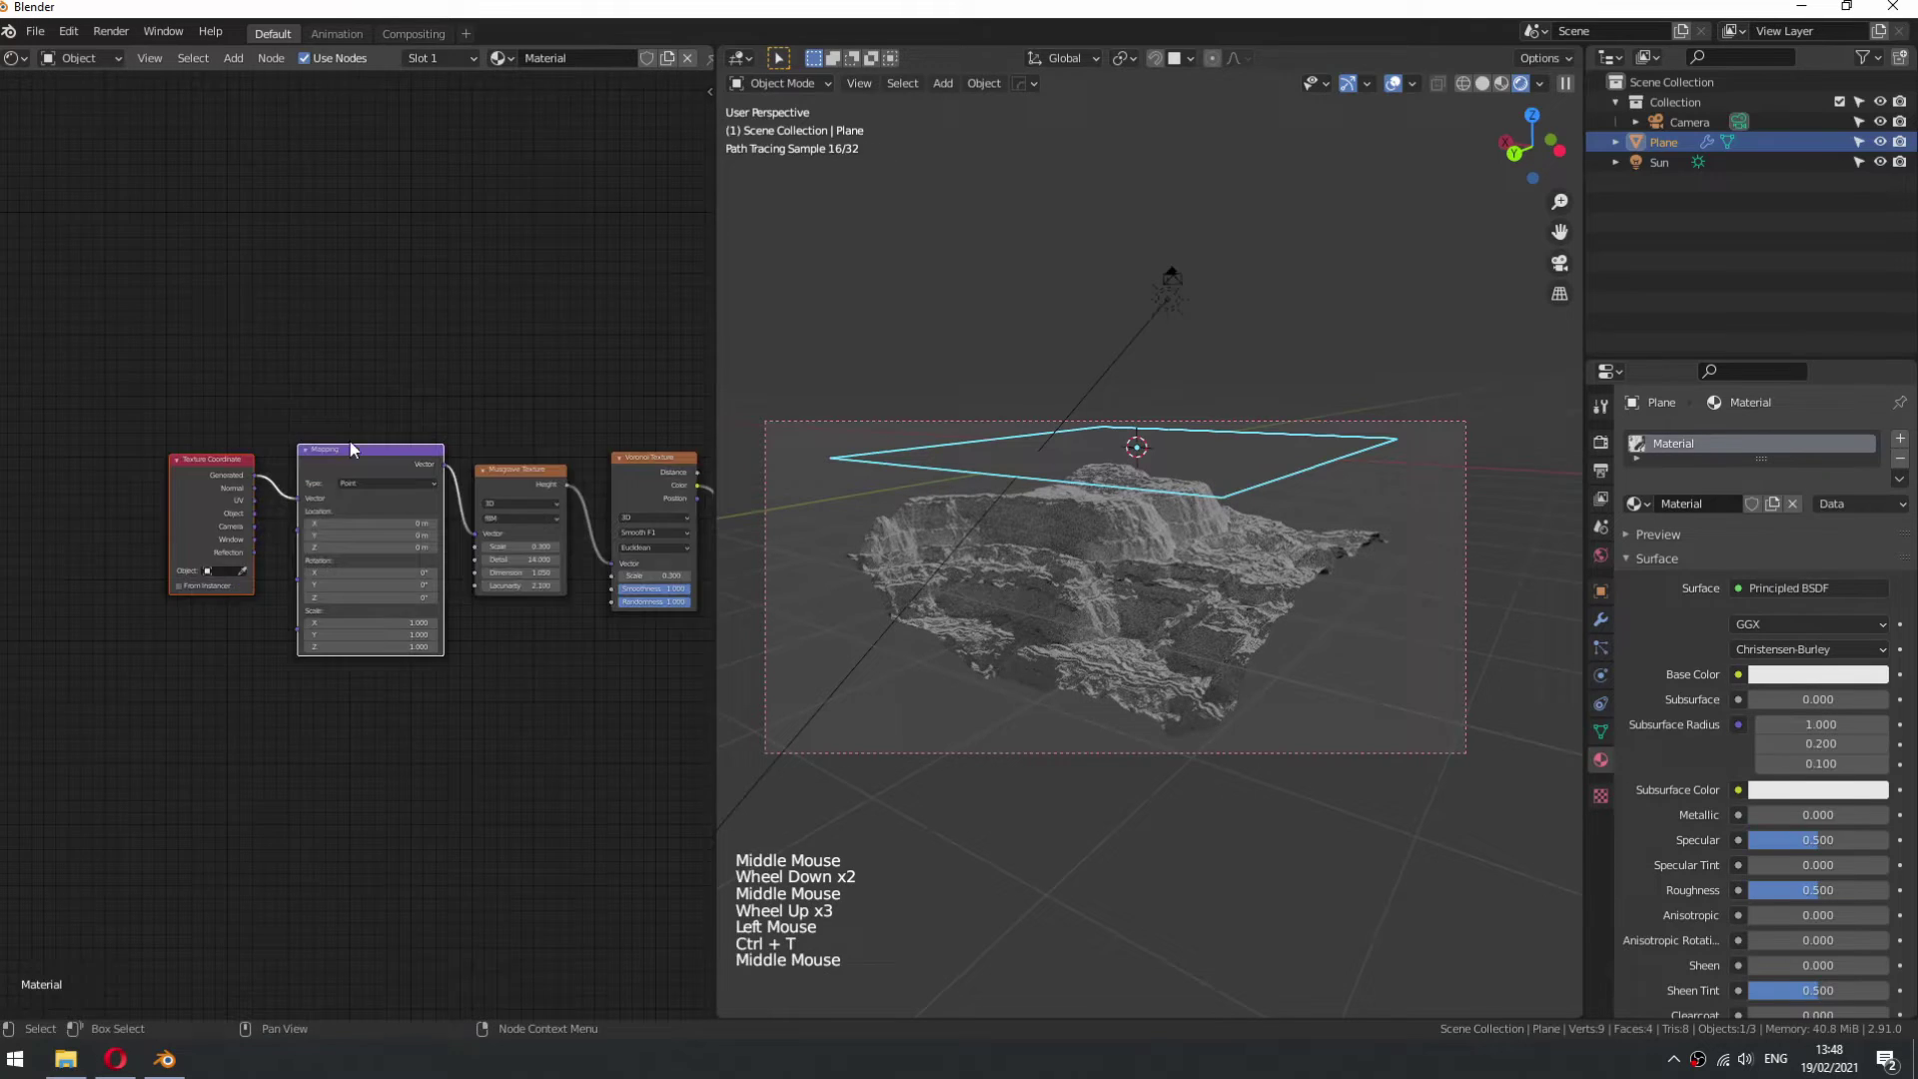
{"action": "scroll", "coordinate": [350, 449], "scroll_direction": "up", "scroll_amount": 3}
- Set the Mapping node's X and Y scale to 3
{"action": "middle_click_drag", "start_coordinate": [1027, 497], "coordinate": [1073, 557]}
{"action": "scroll", "coordinate": [1072, 558], "scroll_direction": "down", "scroll_amount": 2}
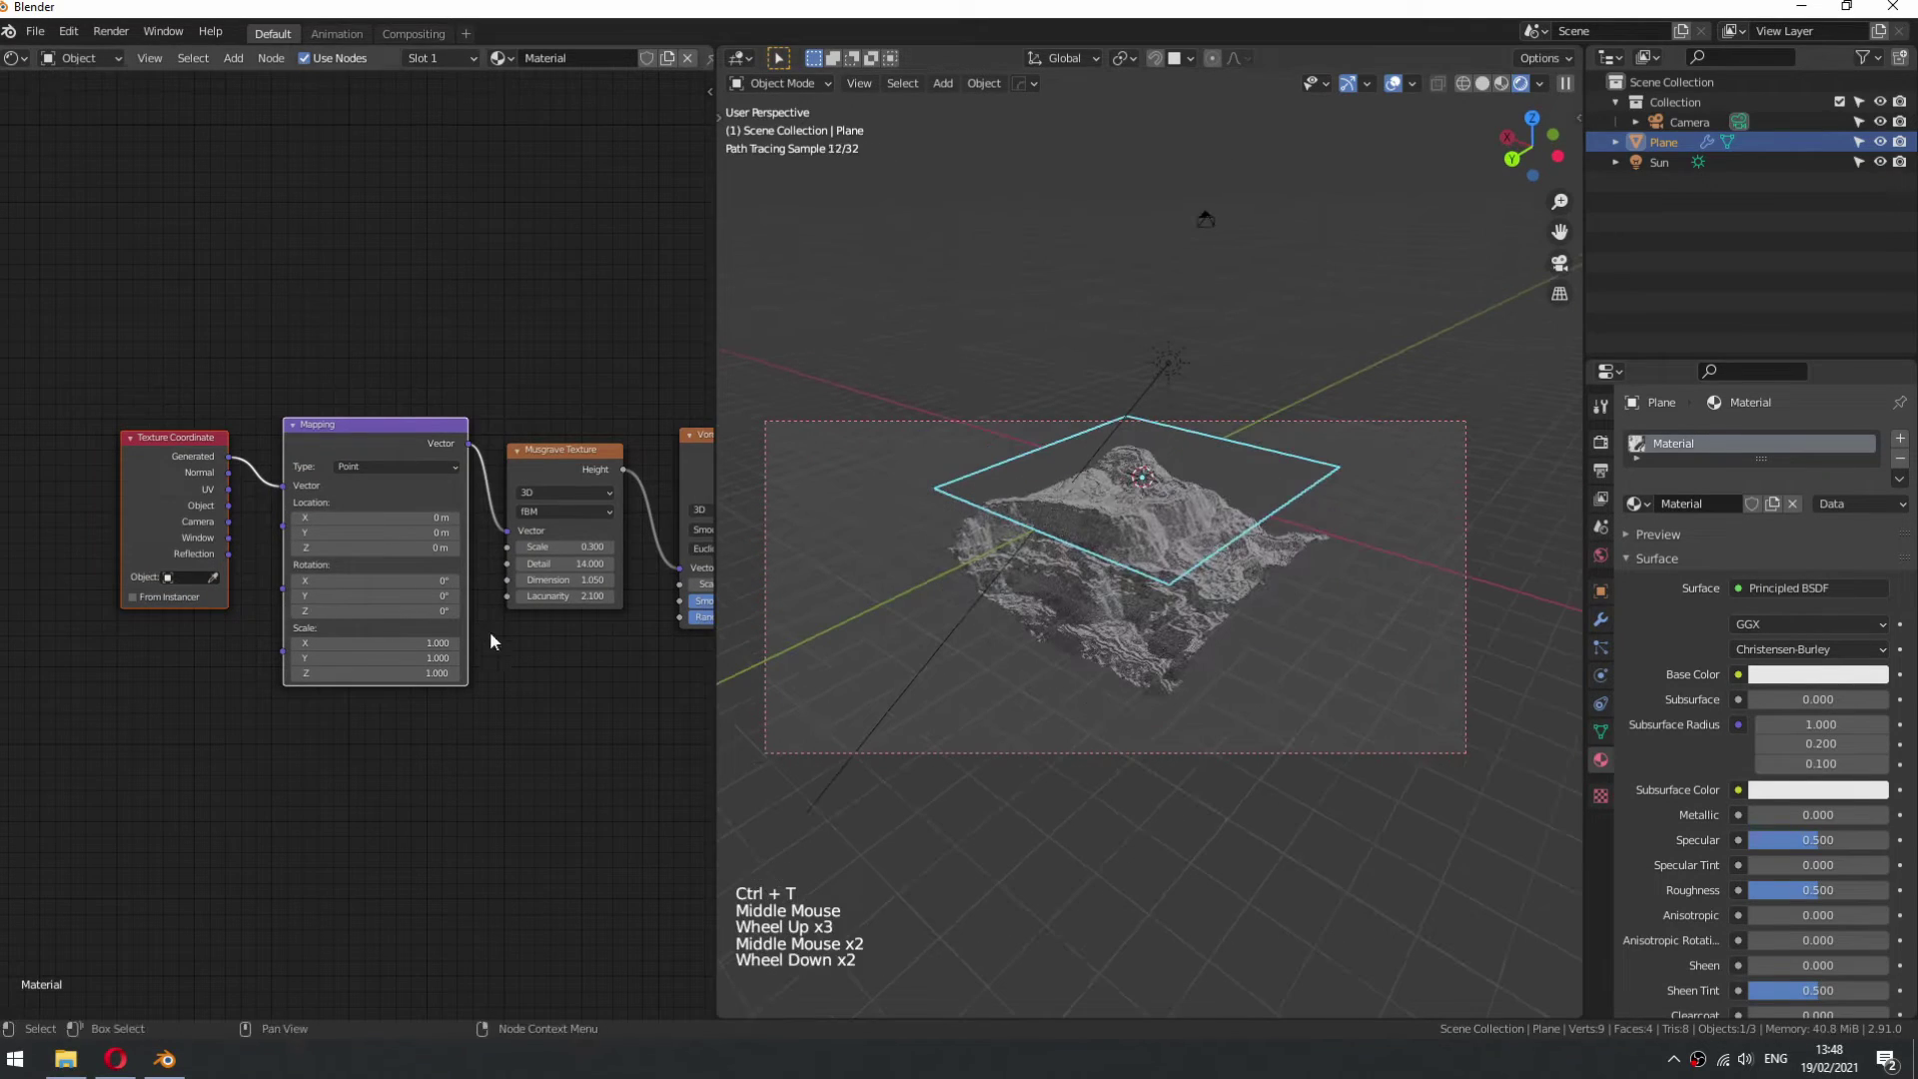
{"action": "scroll", "coordinate": [423, 643], "scroll_direction": "up", "scroll_amount": 1}
{"action": "left_click_drag", "start_coordinate": [423, 651], "coordinate": [559, 666], "text": "shift"}
{"action": "type", "text": "19"}
{"action": "key", "text": "Return"}
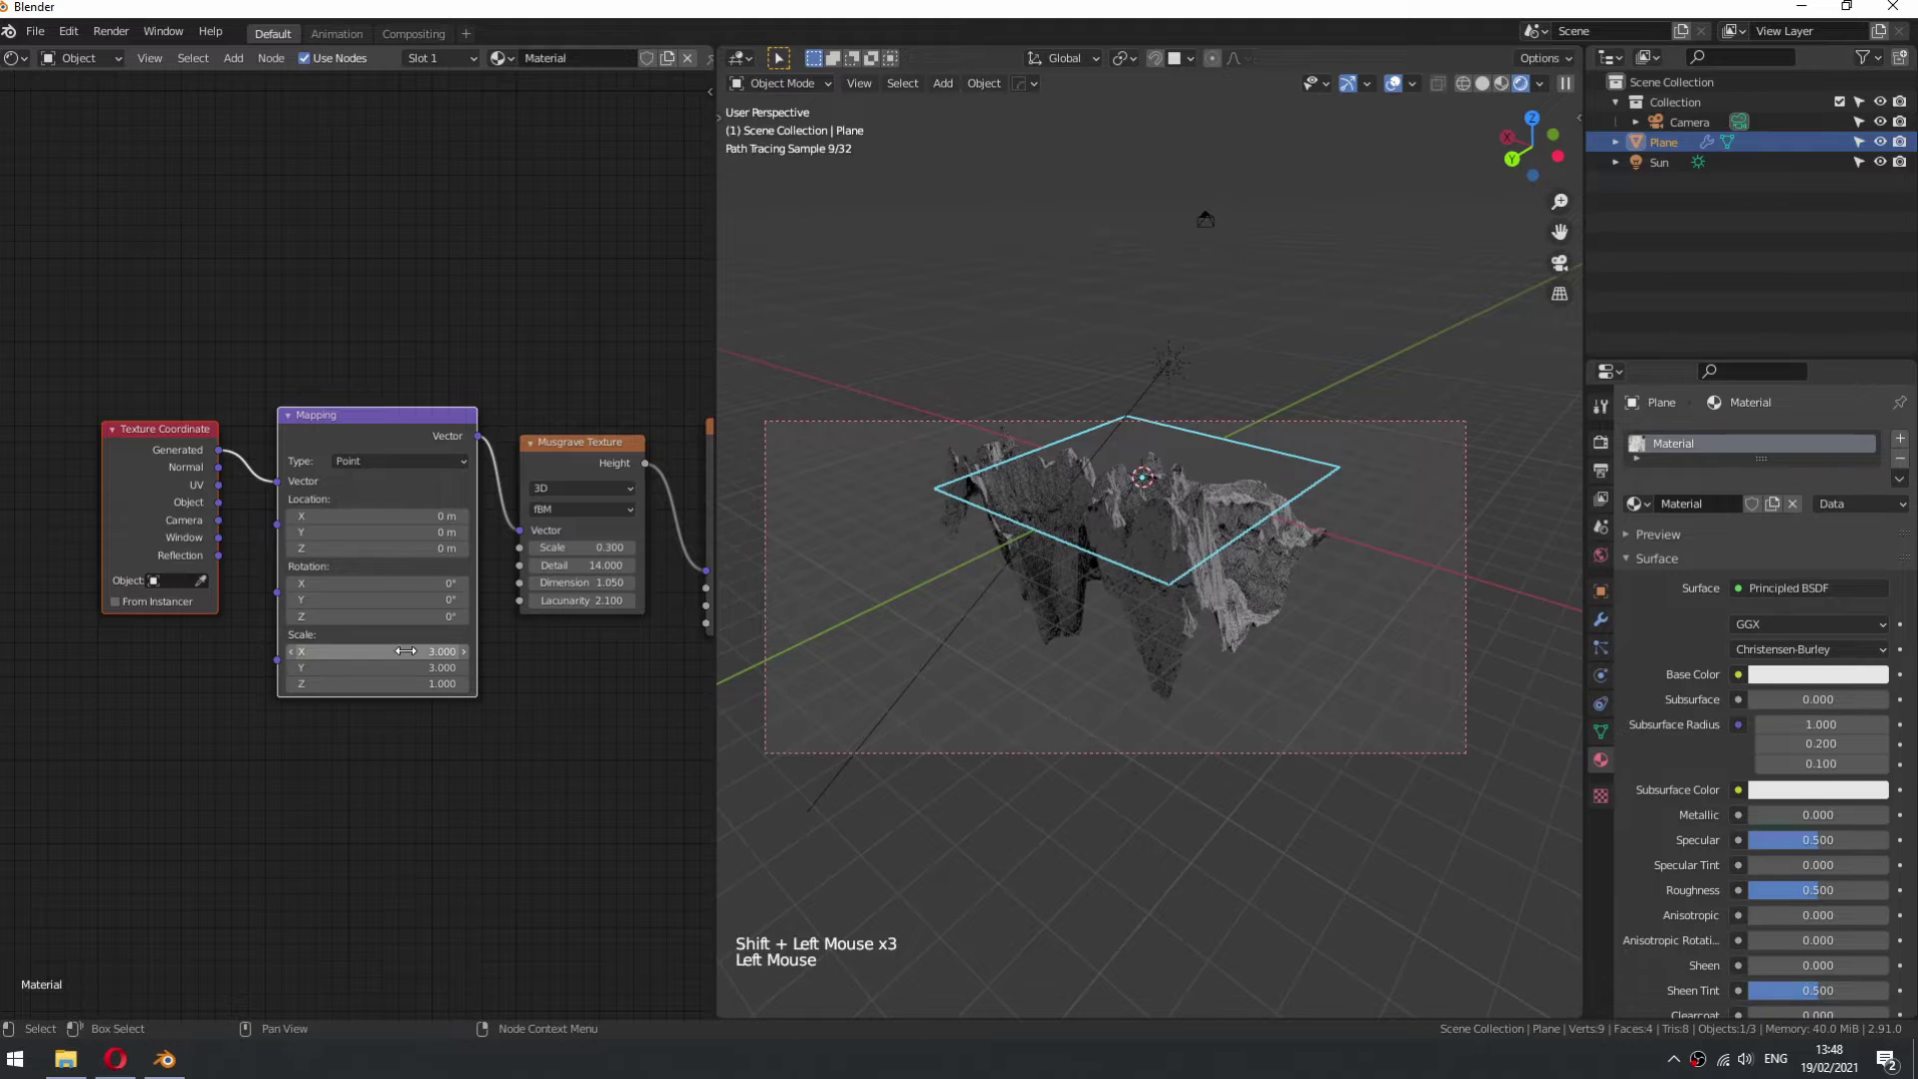
- Set the Displacement node's scale to 0.2
{"action": "middle_click_drag", "start_coordinate": [650, 544], "coordinate": [60, 606]}
{"action": "middle_click_drag", "start_coordinate": [699, 599], "coordinate": [436, 600]}
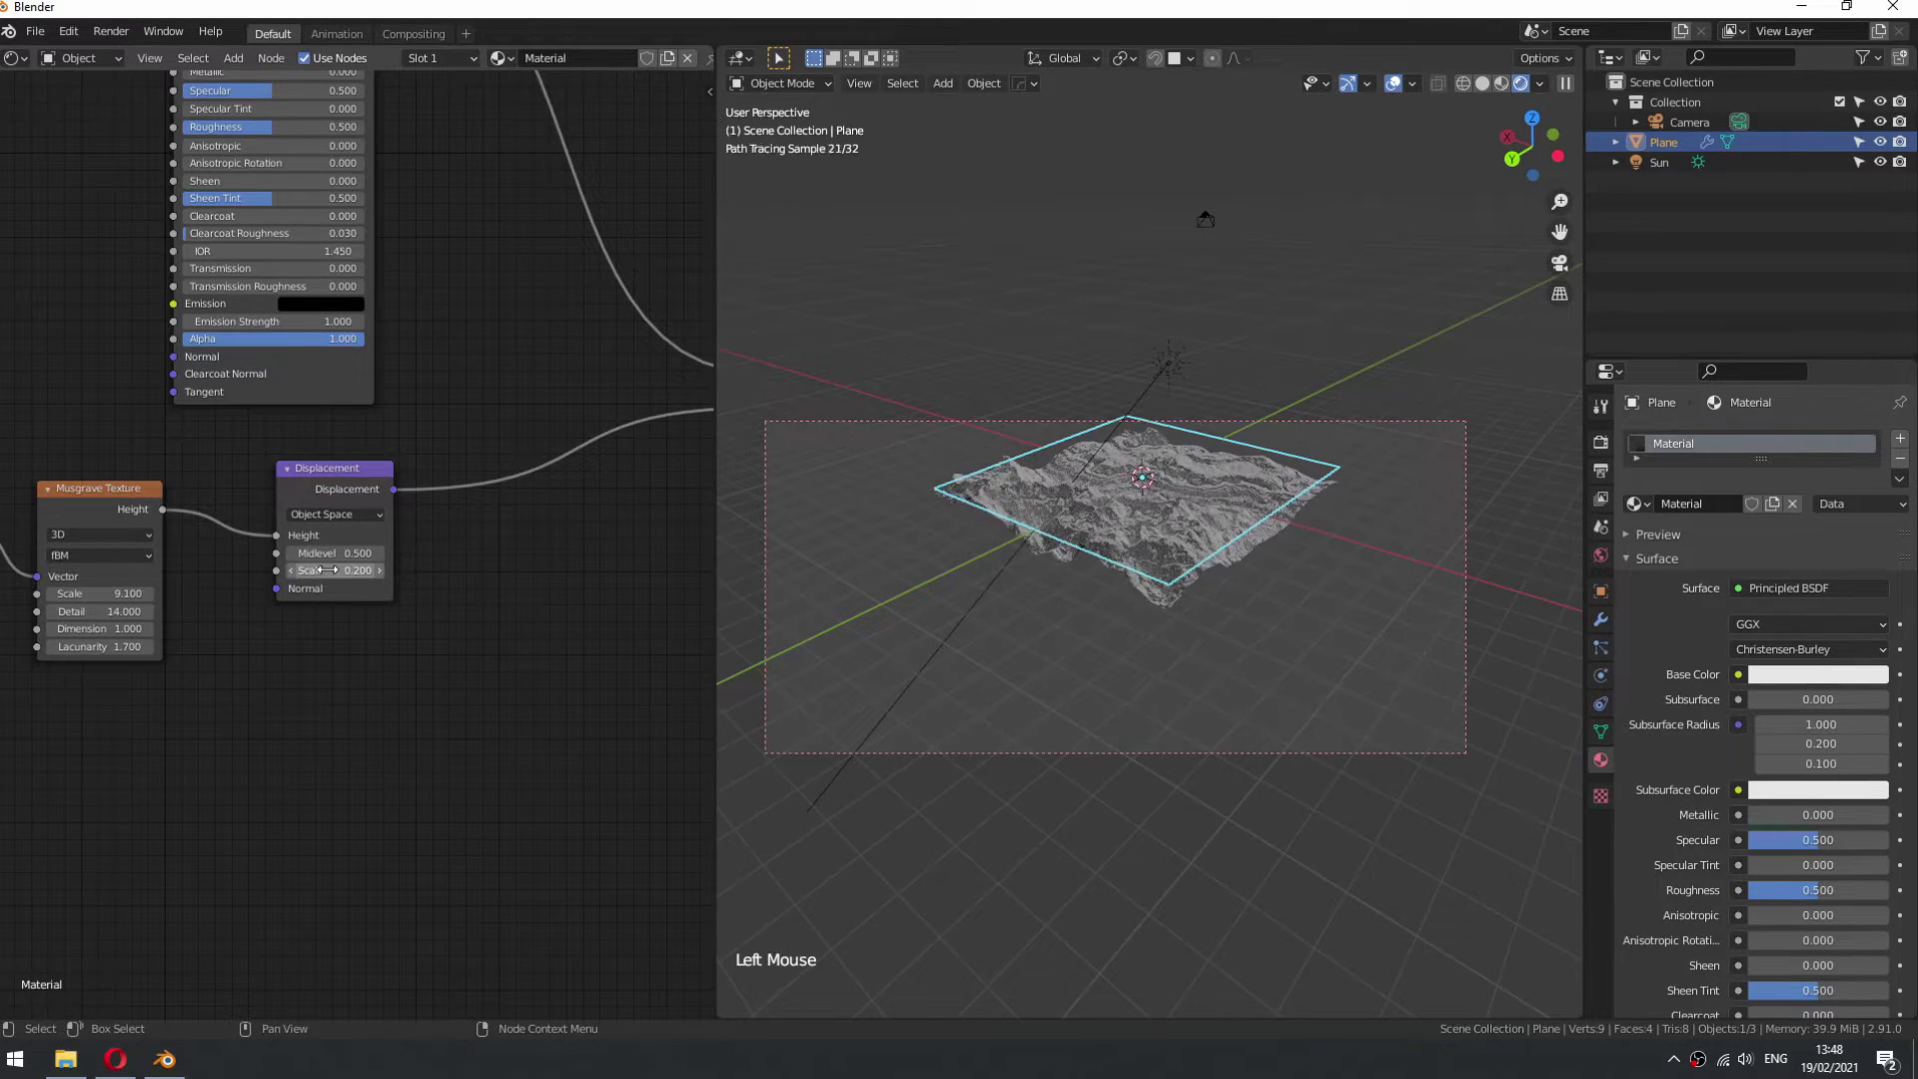
{"action": "scroll", "coordinate": [1214, 423], "scroll_direction": "up", "scroll_amount": 3}
{"action": "middle_click_drag", "start_coordinate": [1213, 424], "coordinate": [1153, 508]}
{"action": "scroll", "coordinate": [1155, 588], "scroll_direction": "up", "scroll_amount": 2}
- Shift the Mapping node's location to X 1.03 m, Y 8.15 m and Z -0.94 m
{"action": "middle_click_drag", "start_coordinate": [453, 516], "coordinate": [335, 499]}
{"action": "scroll", "coordinate": [1131, 590], "scroll_direction": "down", "scroll_amount": 1}
{"action": "middle_click_drag", "start_coordinate": [1063, 560], "coordinate": [811, 608]}
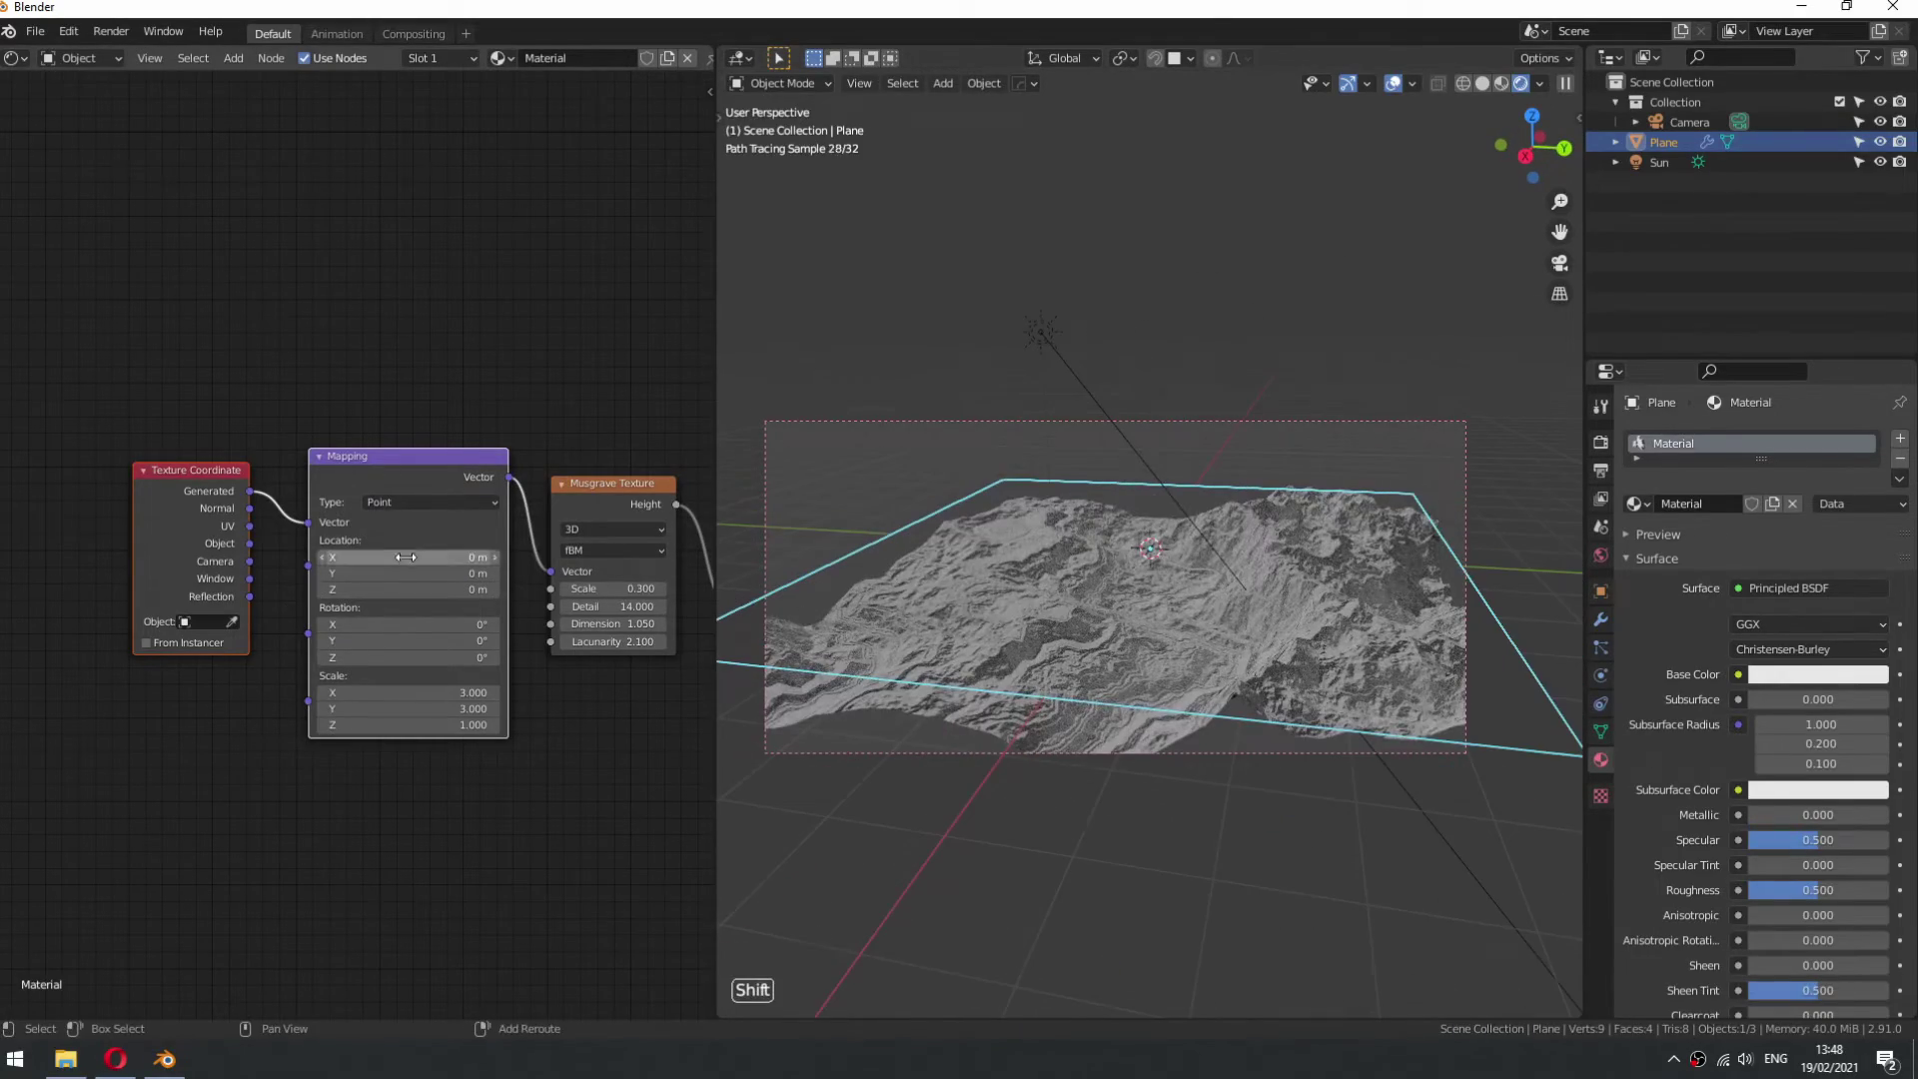
{"action": "left_click_drag", "start_coordinate": [406, 556], "coordinate": [1392, 573], "text": "shift"}
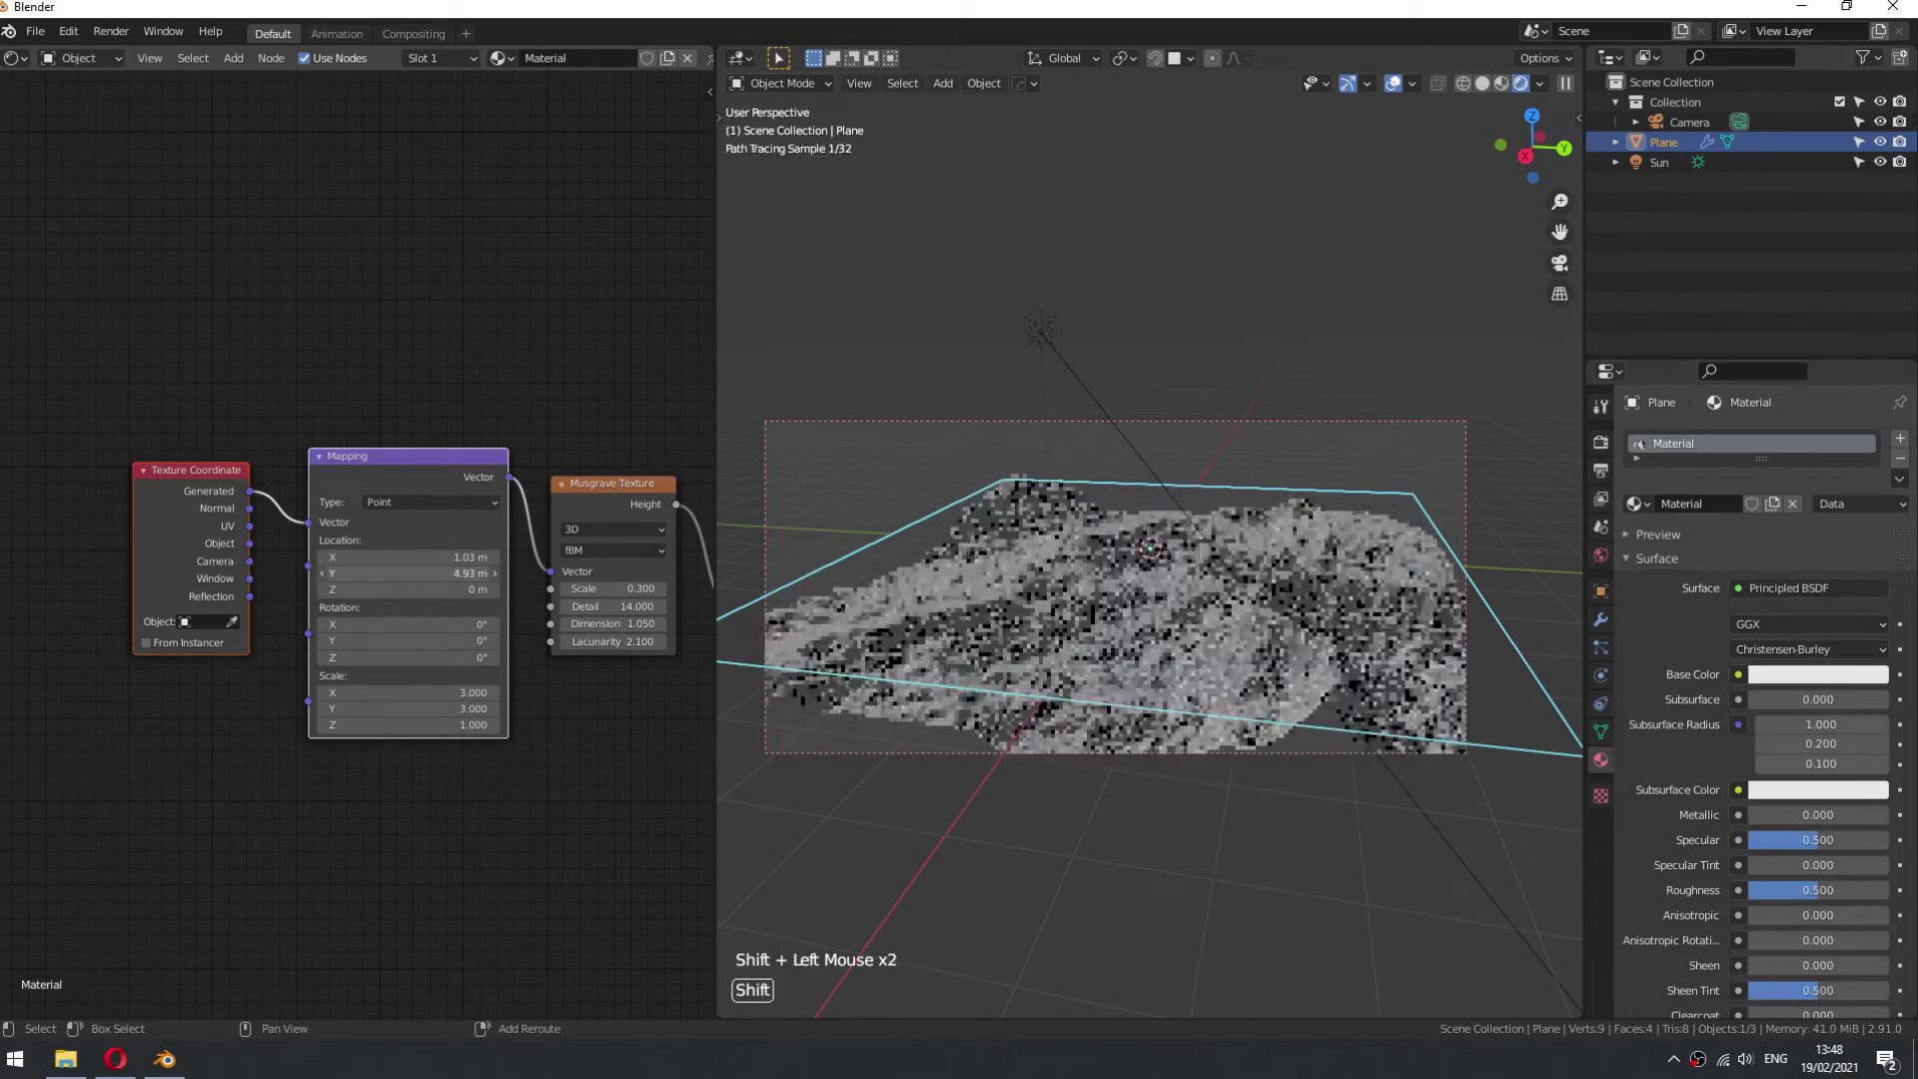
{"action": "left_click_drag", "start_coordinate": [700, 574], "coordinate": [859, 573], "text": "shift"}
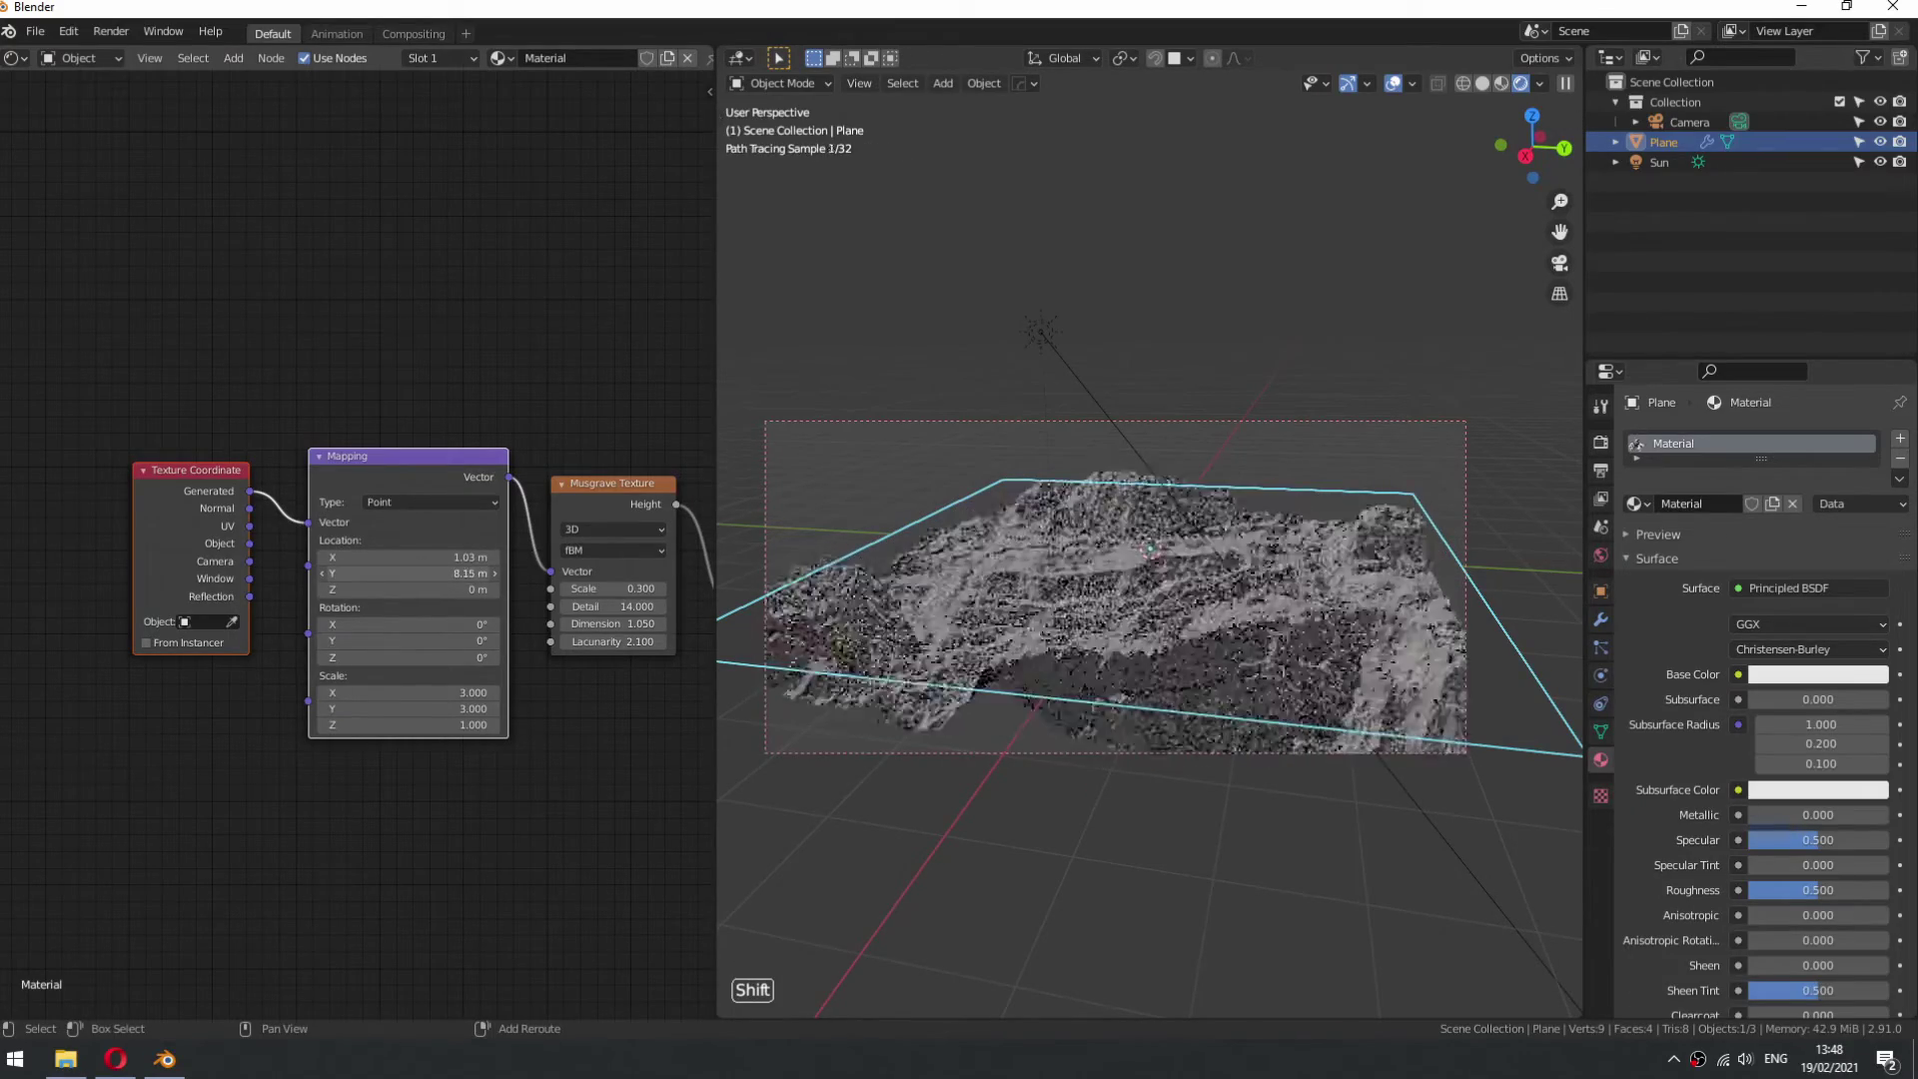
{"action": "mouse_move", "coordinate": [824, 602]}
{"action": "middle_mouse_down"}
{"action": "mouse_move", "coordinate": [1237, 619]}
{"action": "mouse_move", "coordinate": [1157, 609]}
{"action": "mouse_move", "coordinate": [1159, 590]}
{"action": "middle_mouse_up"}
{"action": "scroll", "coordinate": [1157, 610], "scroll_direction": "up", "scroll_amount": 1}
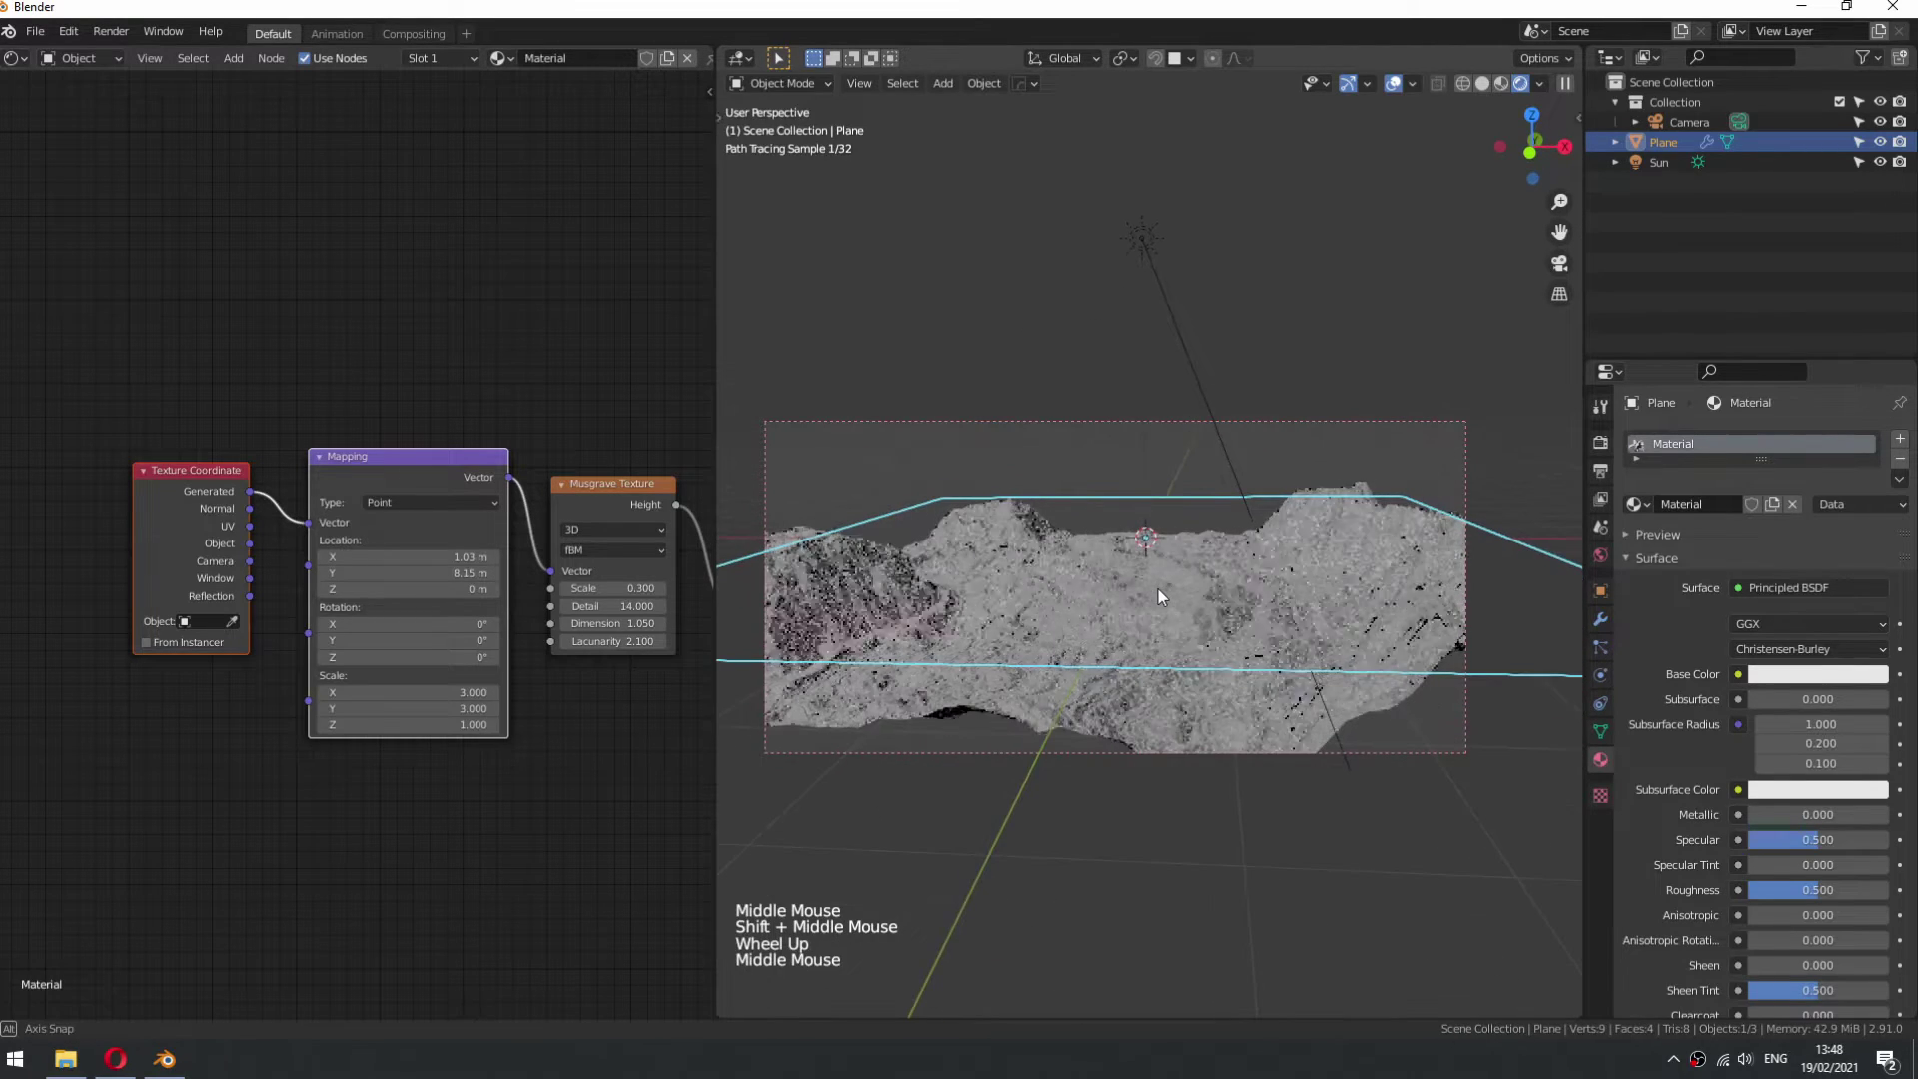
{"action": "scroll", "coordinate": [513, 525], "scroll_direction": "down", "scroll_amount": 1}
{"action": "left_click_drag", "start_coordinate": [404, 585], "coordinate": [219, 585], "text": "shift"}
{"action": "middle_click_drag", "start_coordinate": [1105, 574], "coordinate": [1097, 543]}
{"action": "scroll", "coordinate": [1096, 543], "scroll_direction": "down", "scroll_amount": 1}
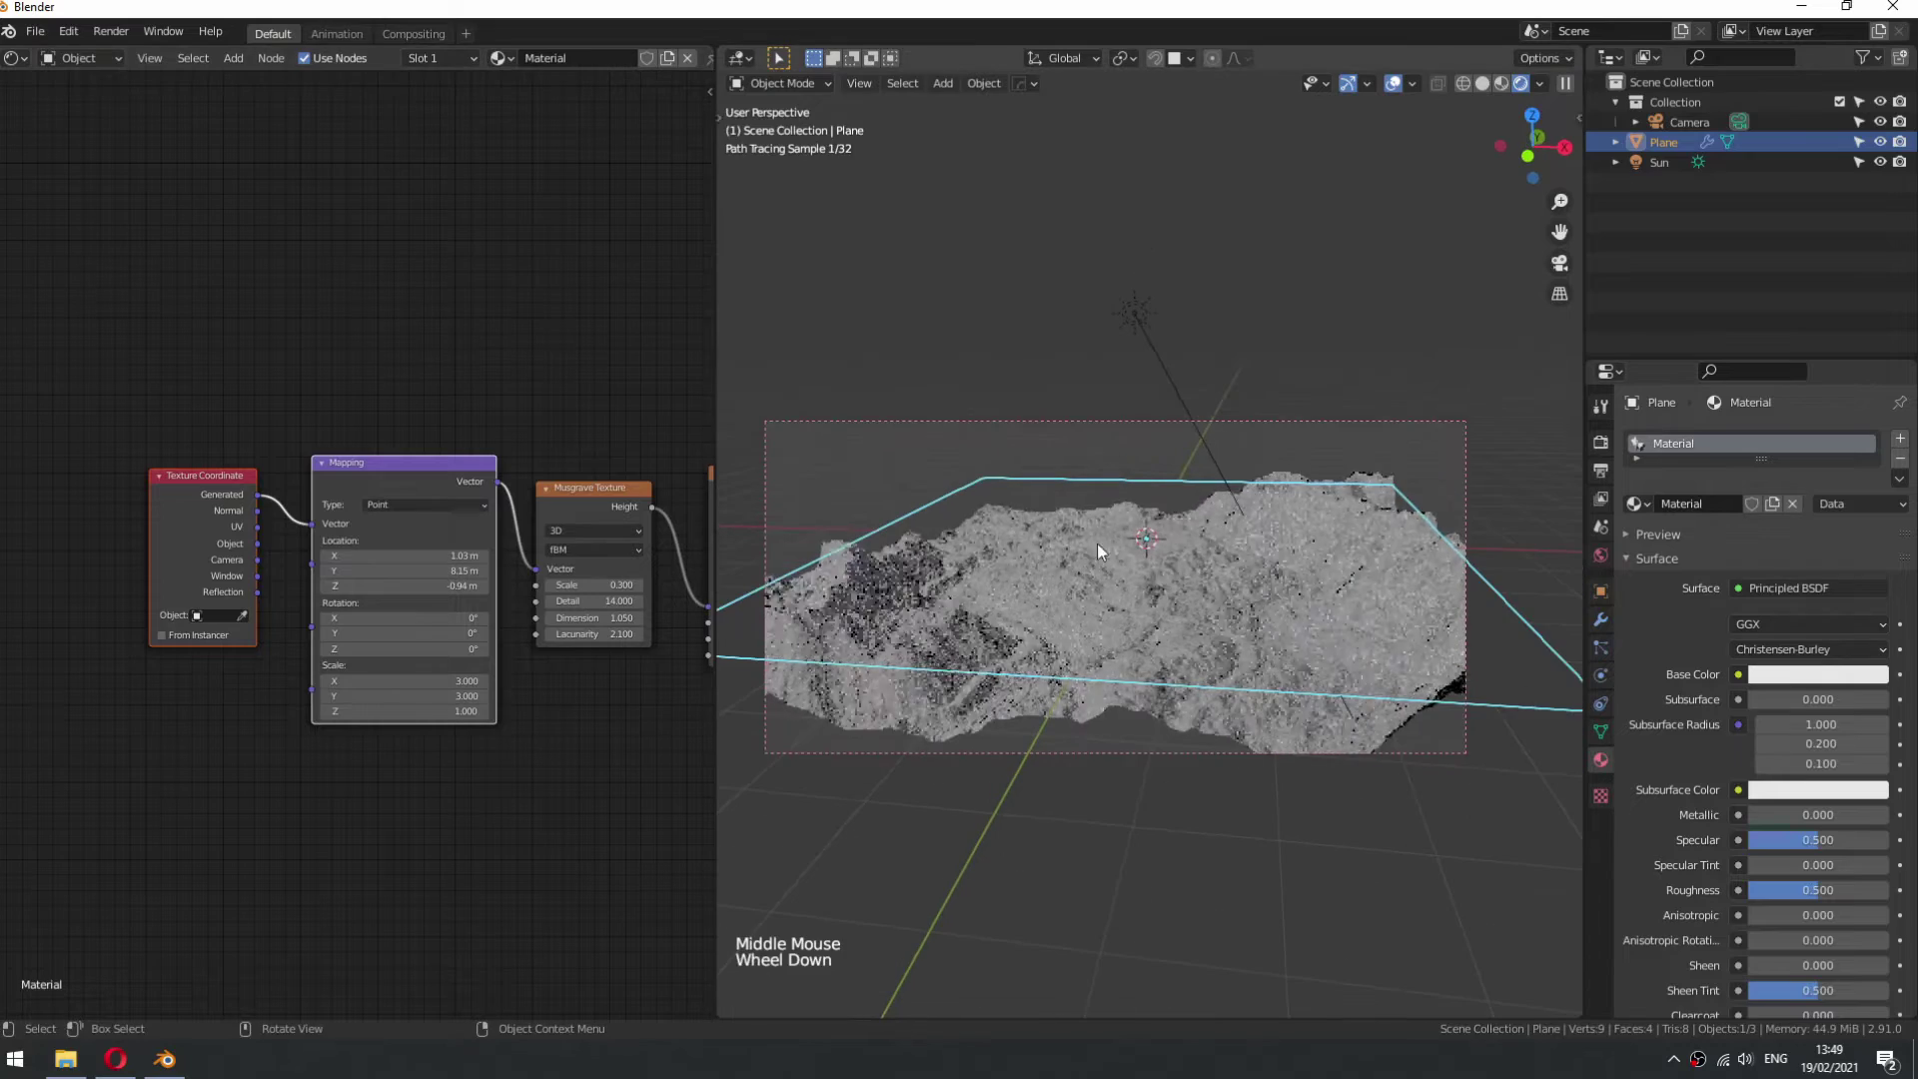
- Rotate the Sun to light the terrain from a new angle and set its strength to 3
{"action": "left_click", "coordinate": [1130, 310]}
{"action": "key", "text": "r"}
{"action": "key", "text": "r"}
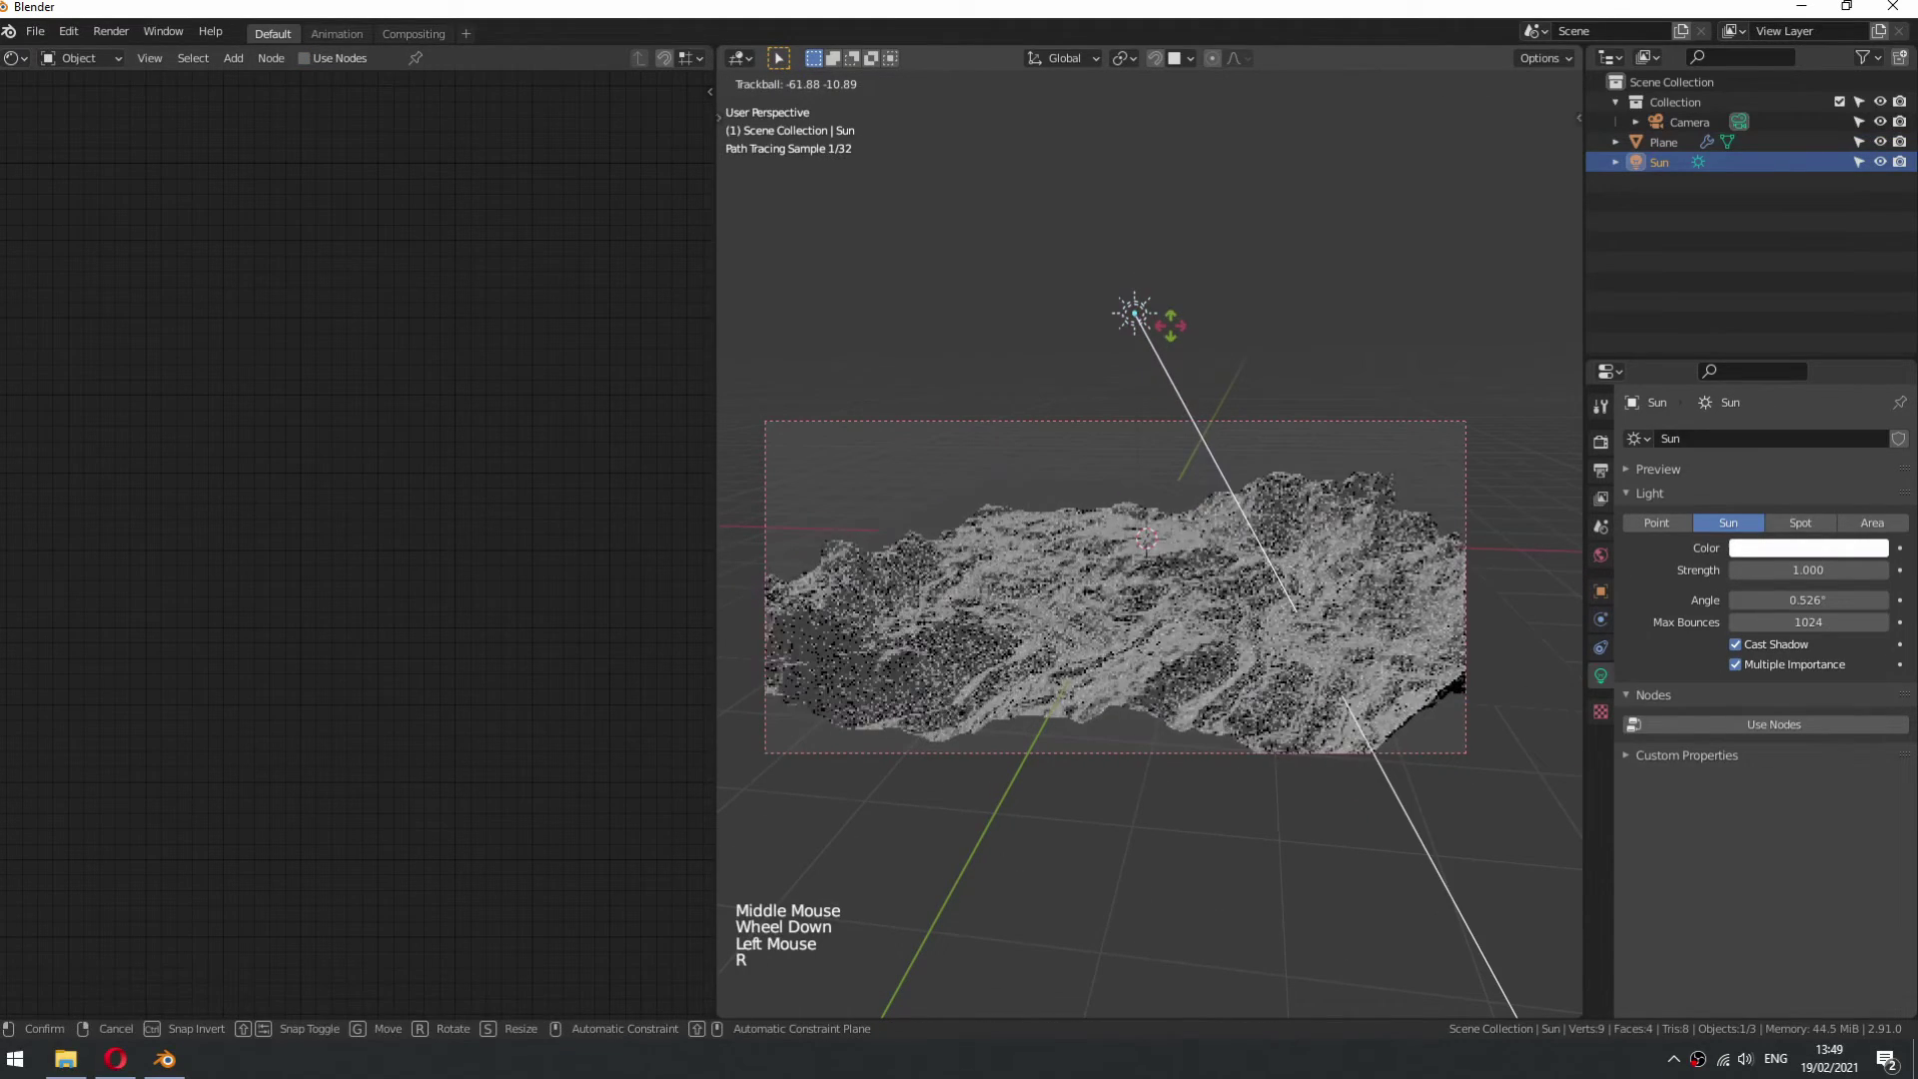
{"action": "left_click", "coordinate": [1170, 323]}
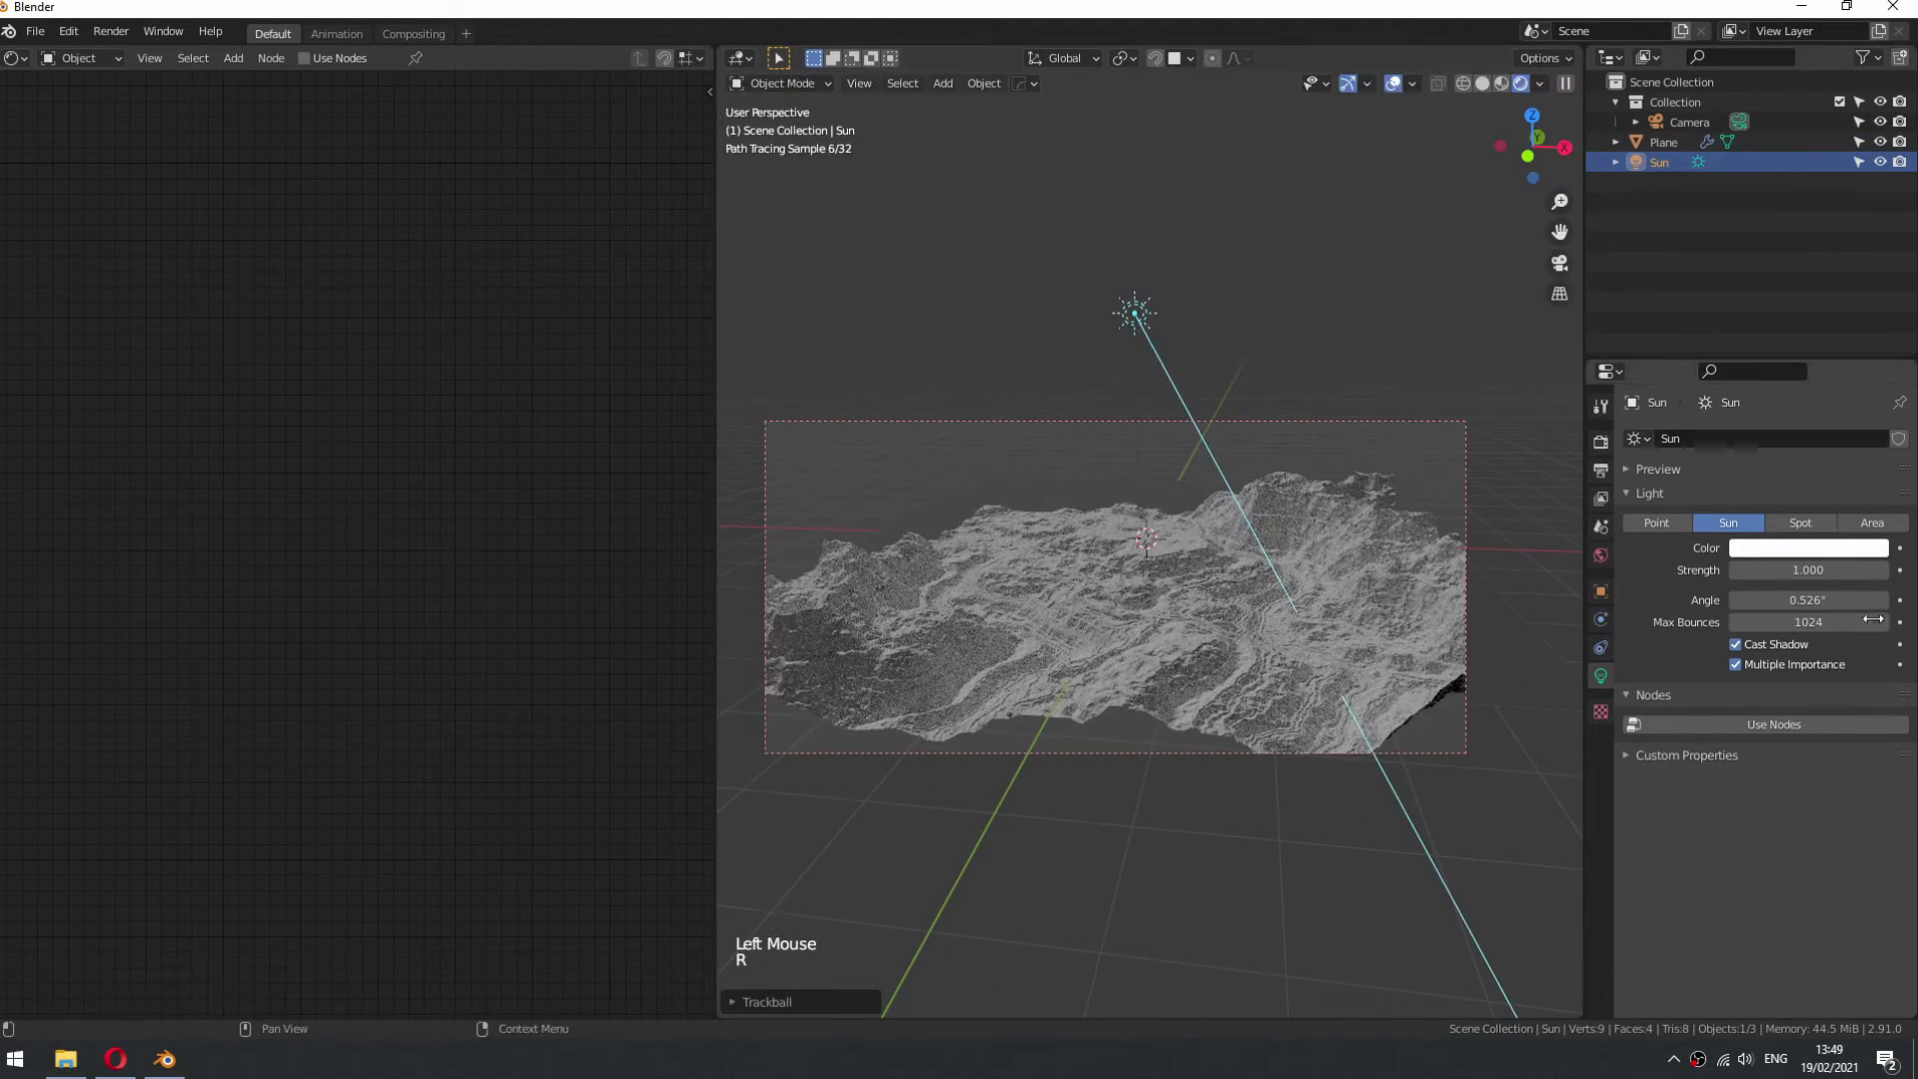
{"action": "left_click", "coordinate": [1824, 571]}
{"action": "type", "text": "3"}
{"action": "key", "text": "Return"}
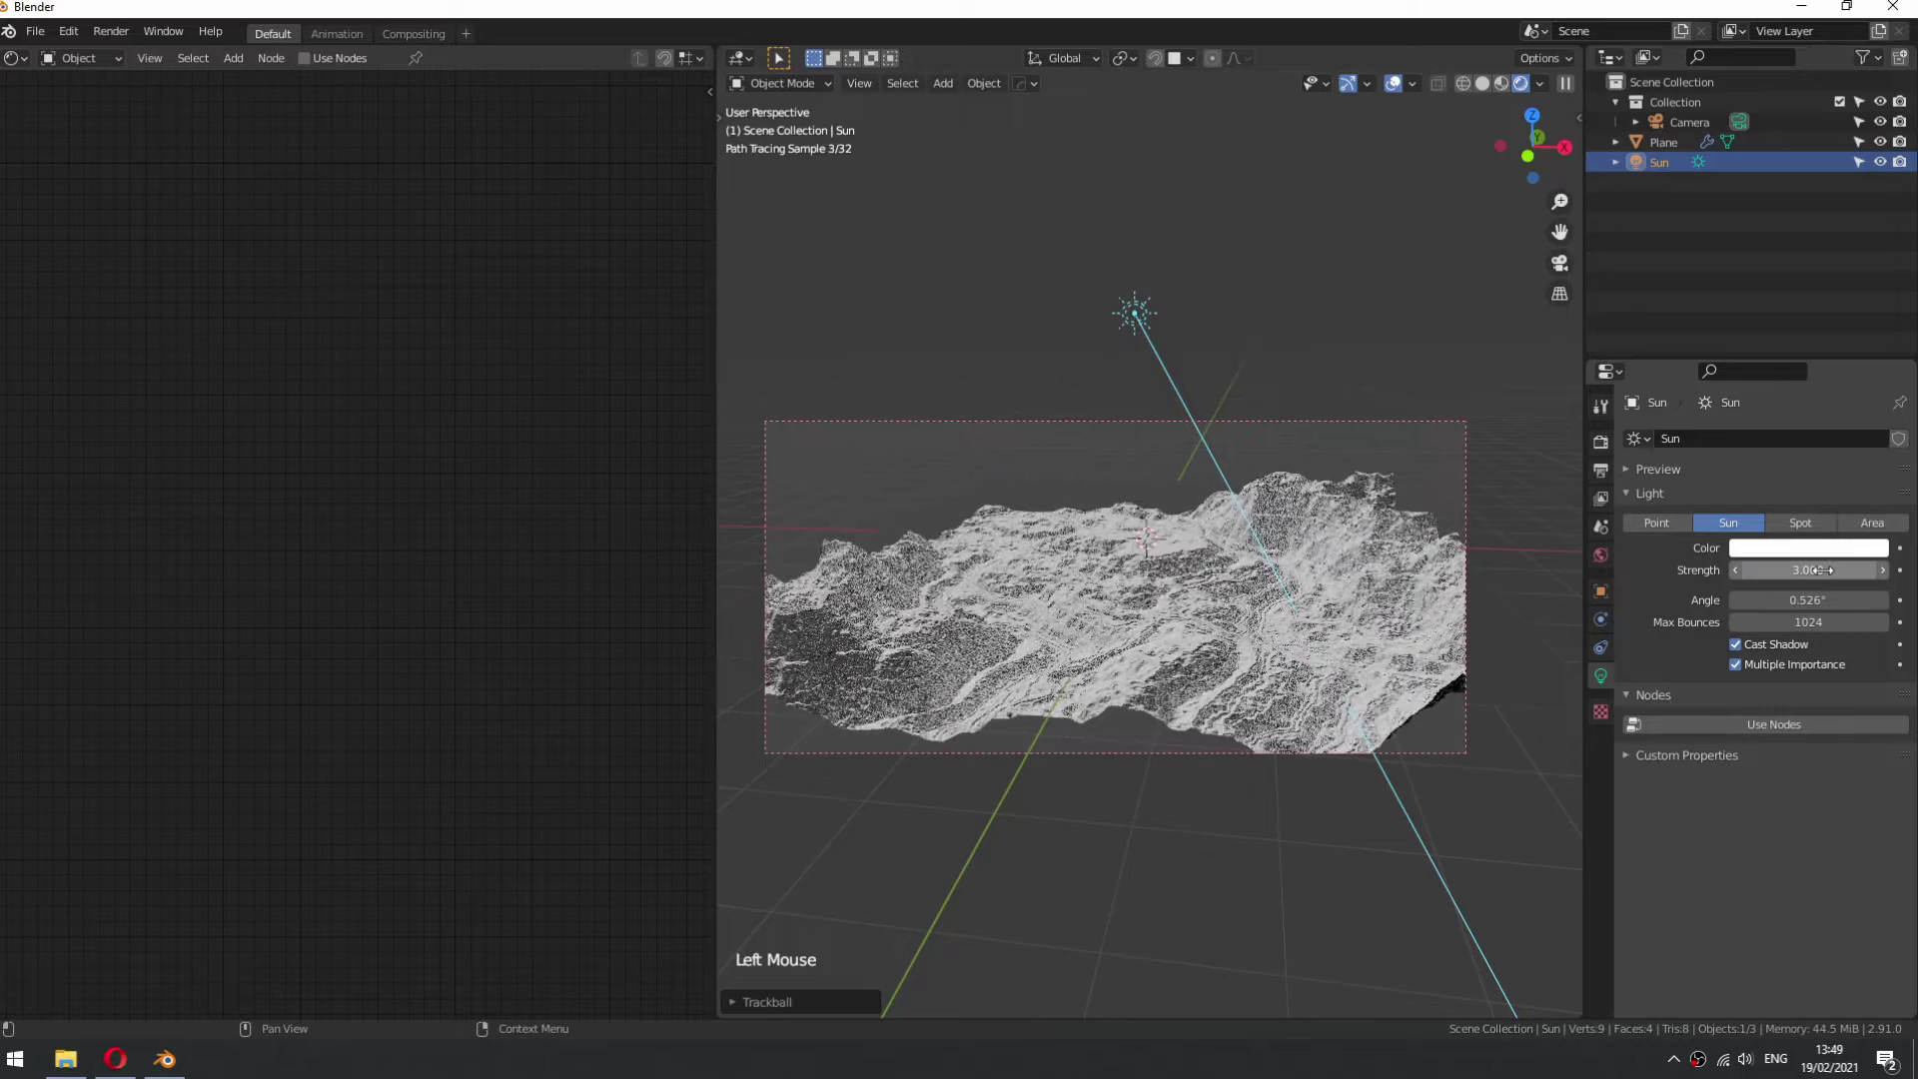
- Move the plane's Principled BSDF aside and connect the second Musgrave Texture's Height output to its Base Color
{"action": "left_click", "coordinate": [1190, 585]}
{"action": "scroll", "coordinate": [525, 332], "scroll_direction": "down", "scroll_amount": 6}
{"action": "scroll", "coordinate": [301, 394], "scroll_direction": "down", "scroll_amount": 3}
{"action": "middle_click_drag", "start_coordinate": [525, 332], "coordinate": [420, 502]}
{"action": "scroll", "coordinate": [420, 501], "scroll_direction": "down", "scroll_amount": 1}
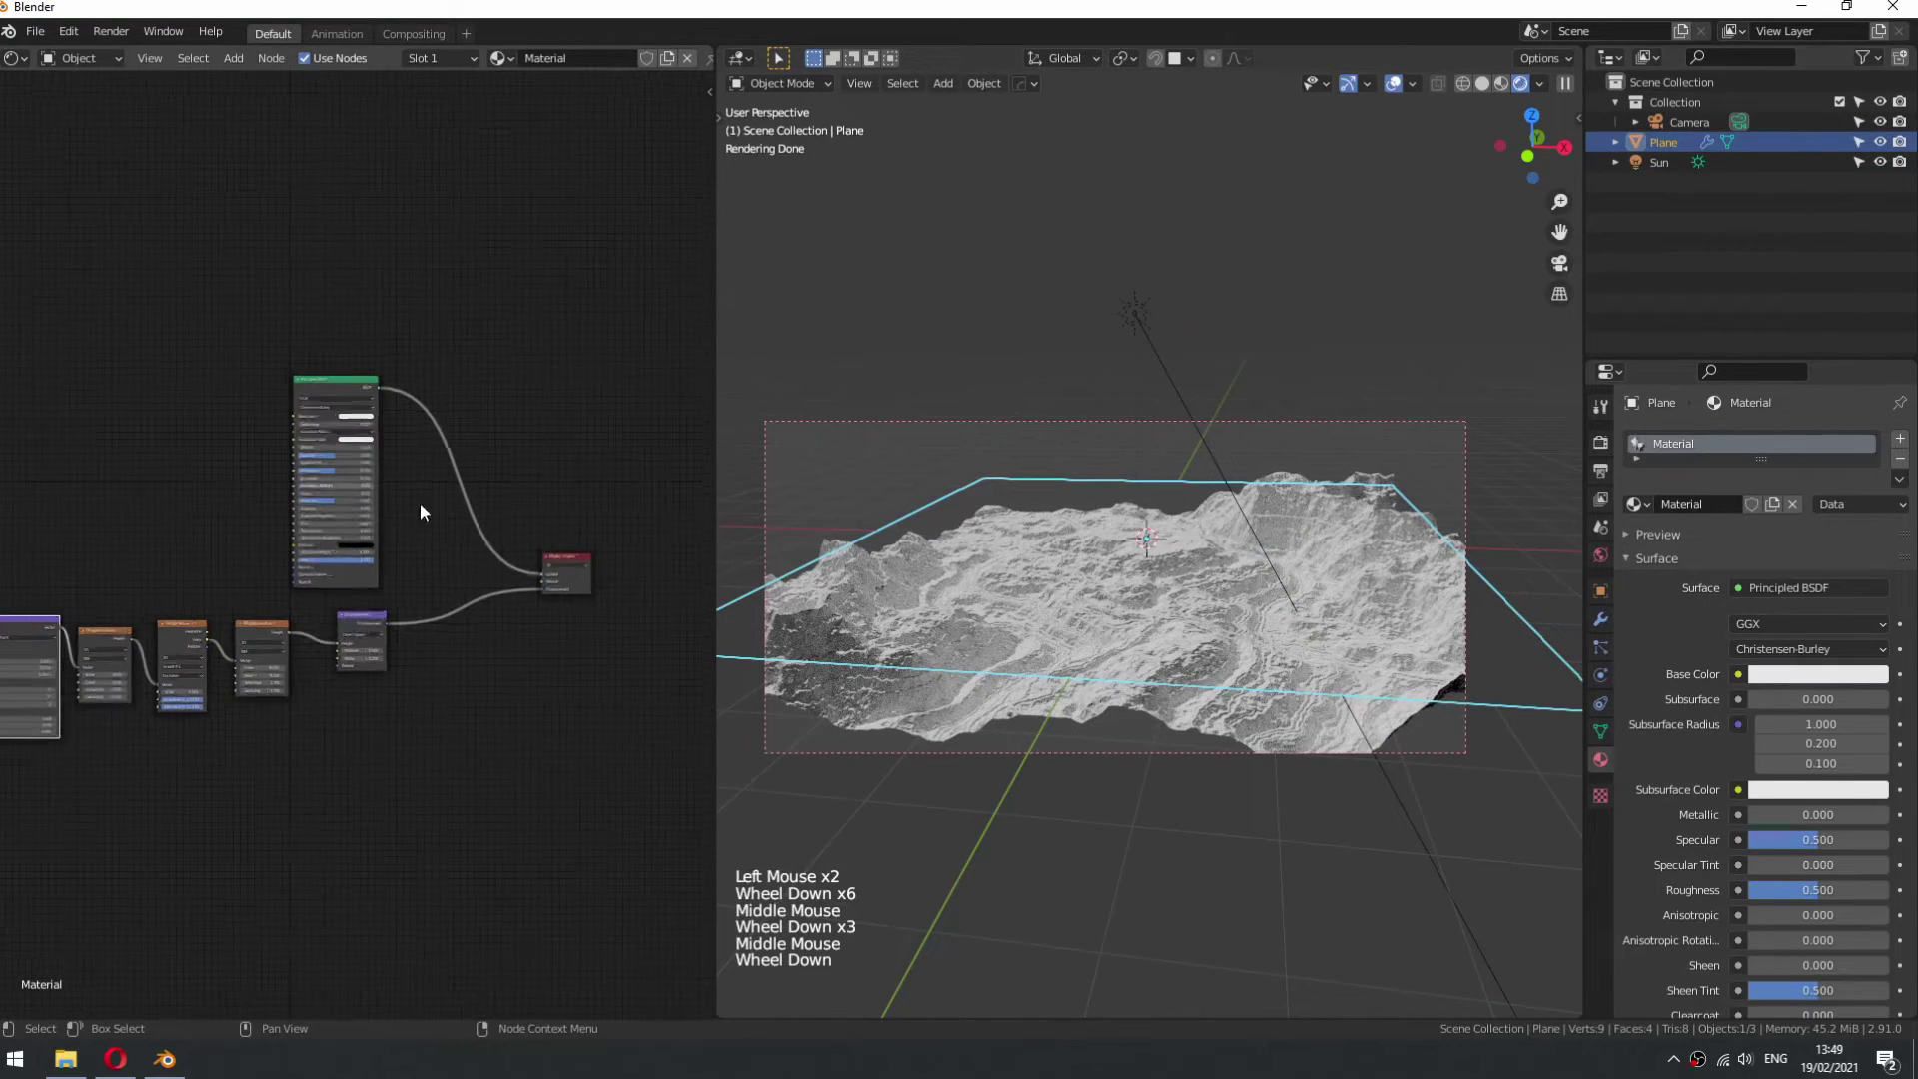
{"action": "scroll", "coordinate": [420, 512], "scroll_direction": "down", "scroll_amount": 1}
{"action": "left_click_drag", "start_coordinate": [333, 394], "coordinate": [406, 405]}
{"action": "scroll", "coordinate": [261, 655], "scroll_direction": "up", "scroll_amount": 4}
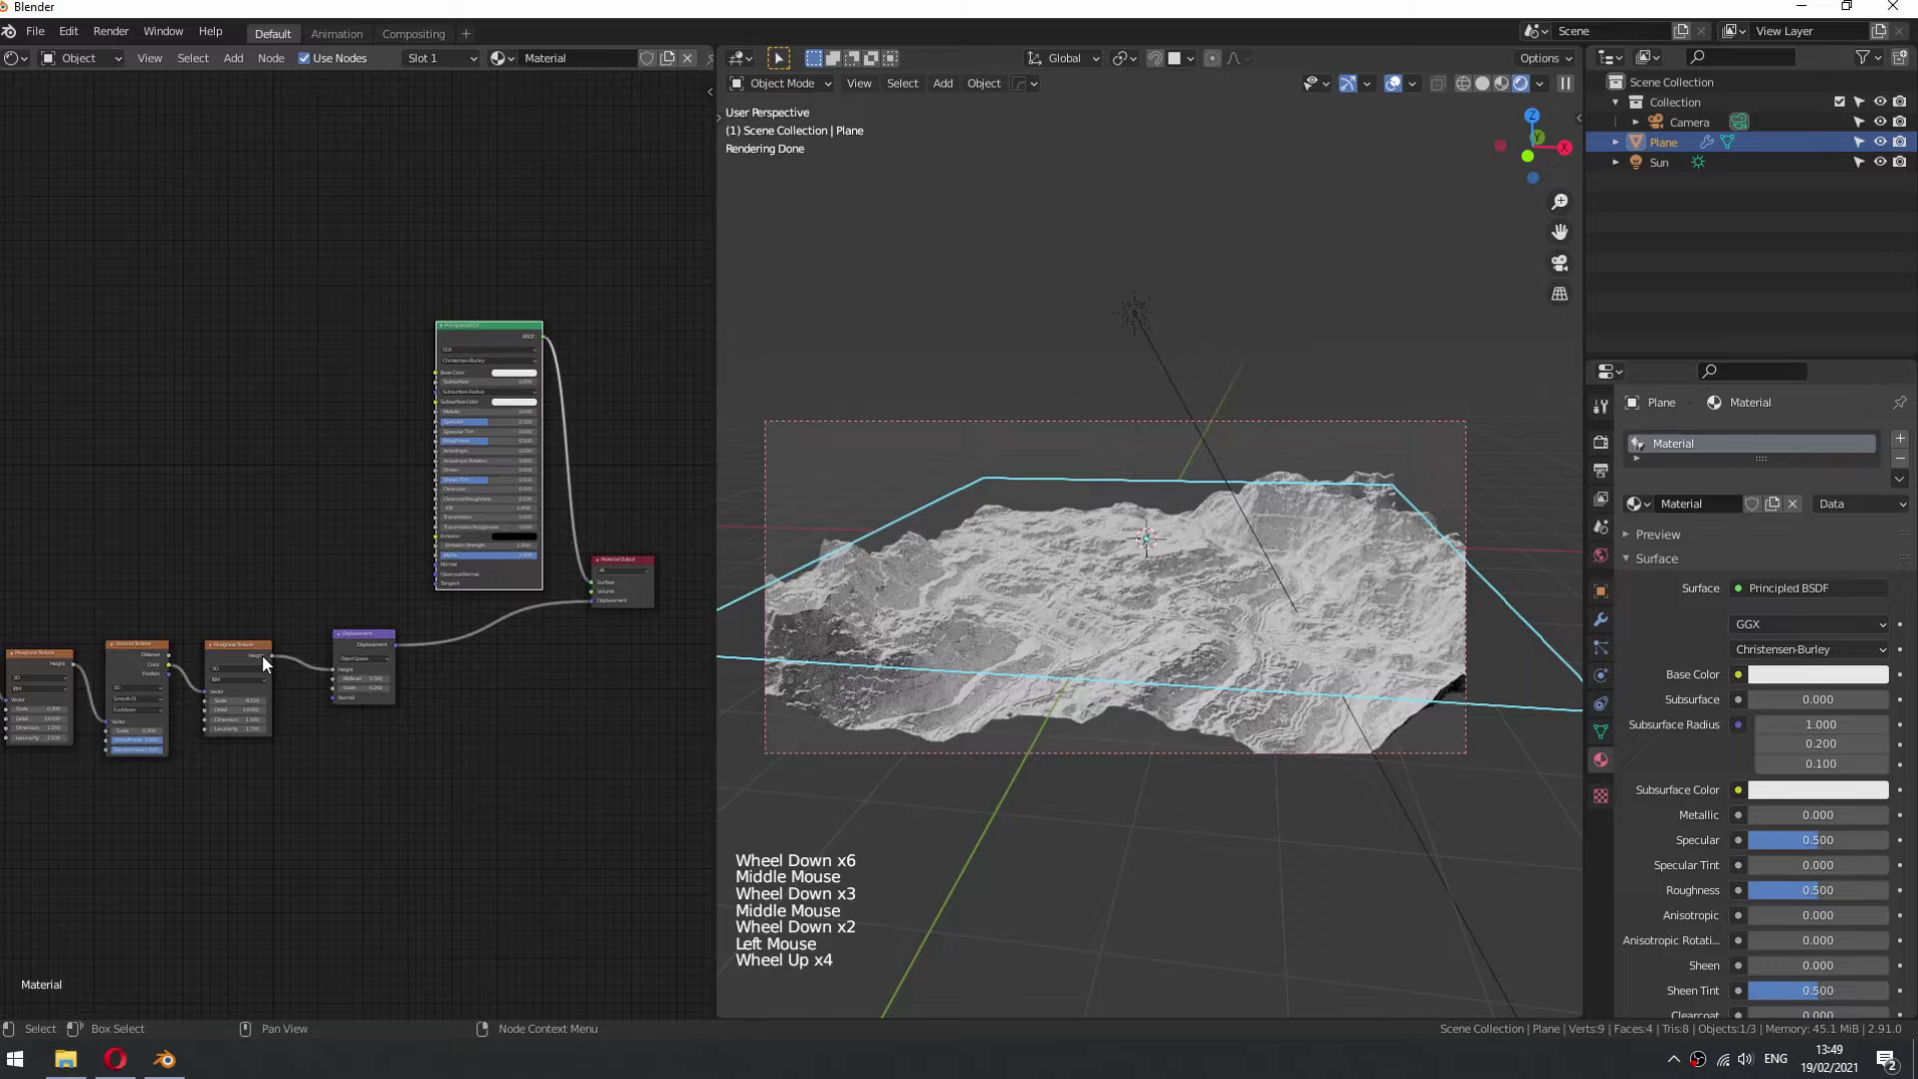
{"action": "left_click_drag", "start_coordinate": [266, 651], "coordinate": [434, 371]}
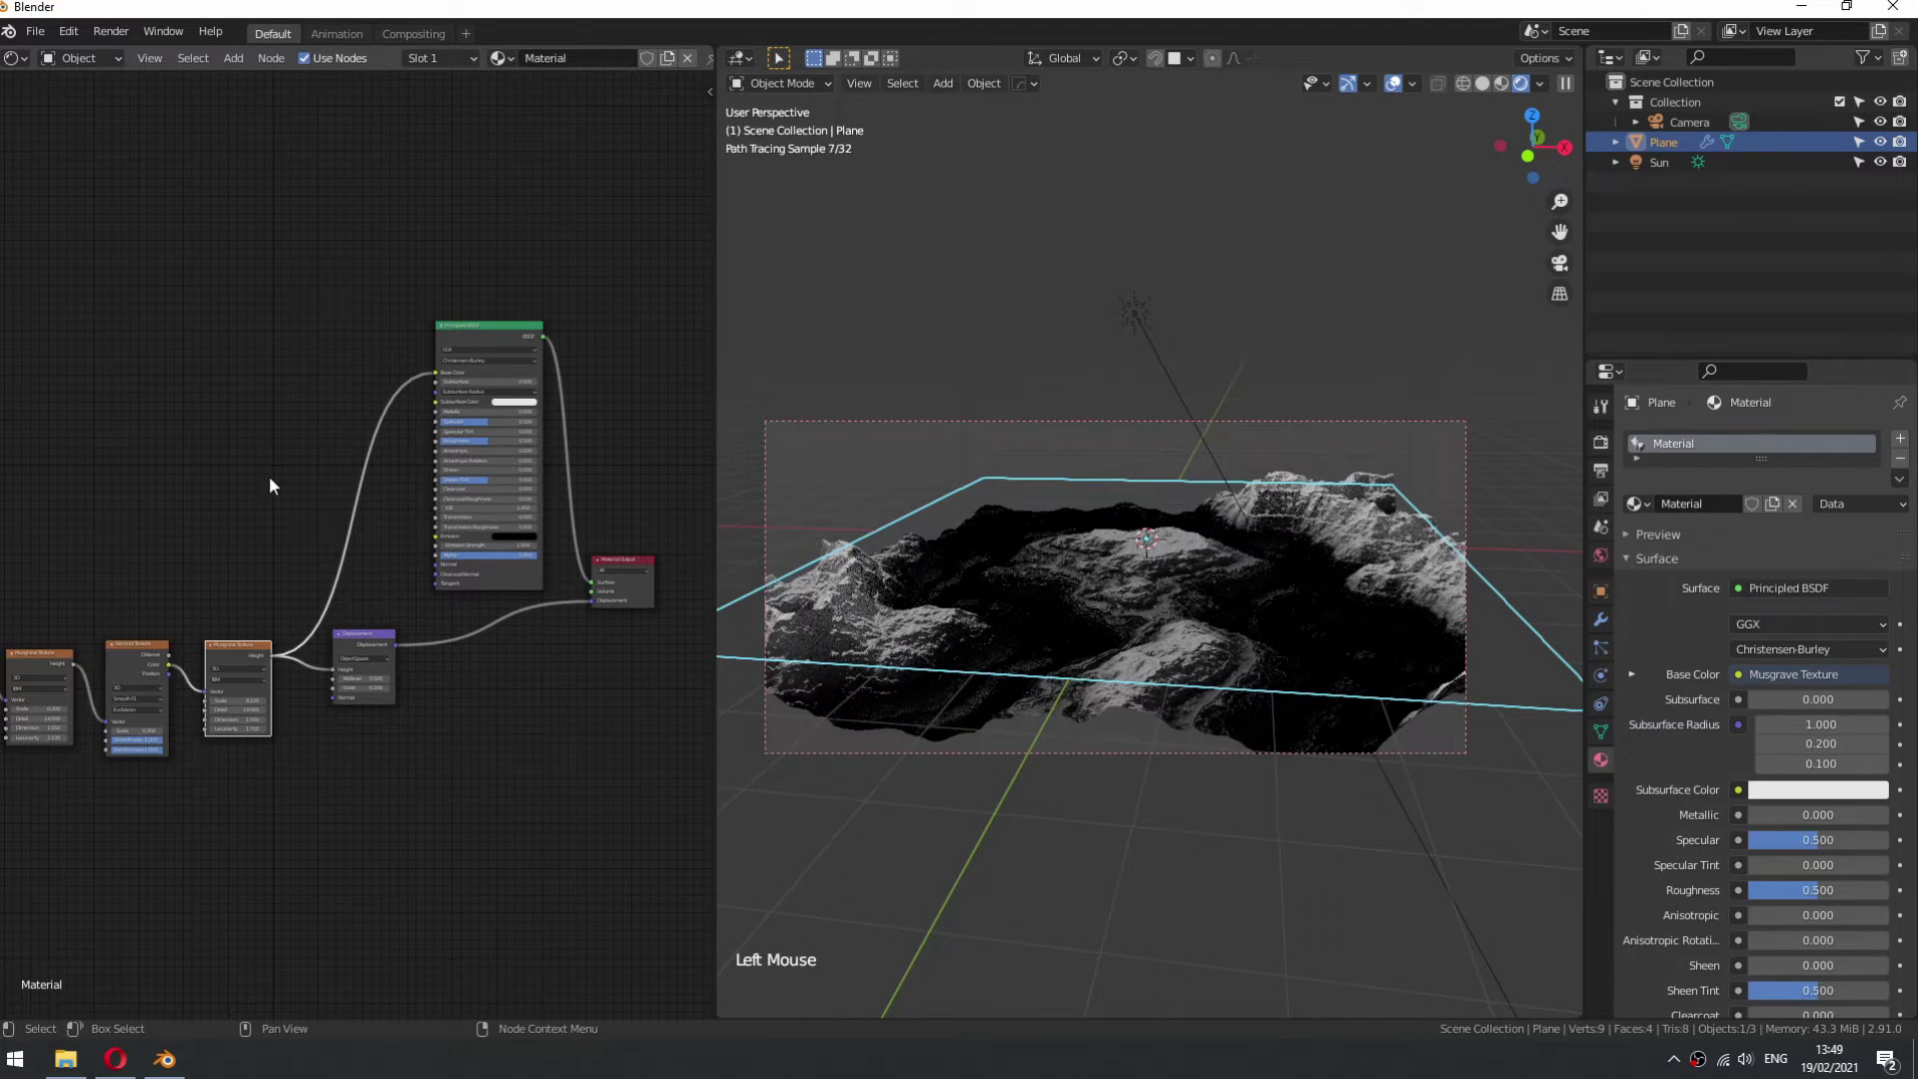
- Insert a Noise Texture into the link between the second Musgrave Texture and the Principled BSDF's Base Color
{"action": "scroll", "coordinate": [268, 476], "scroll_direction": "up", "scroll_amount": 2}
{"action": "middle_click_drag", "start_coordinate": [267, 476], "coordinate": [348, 455]}
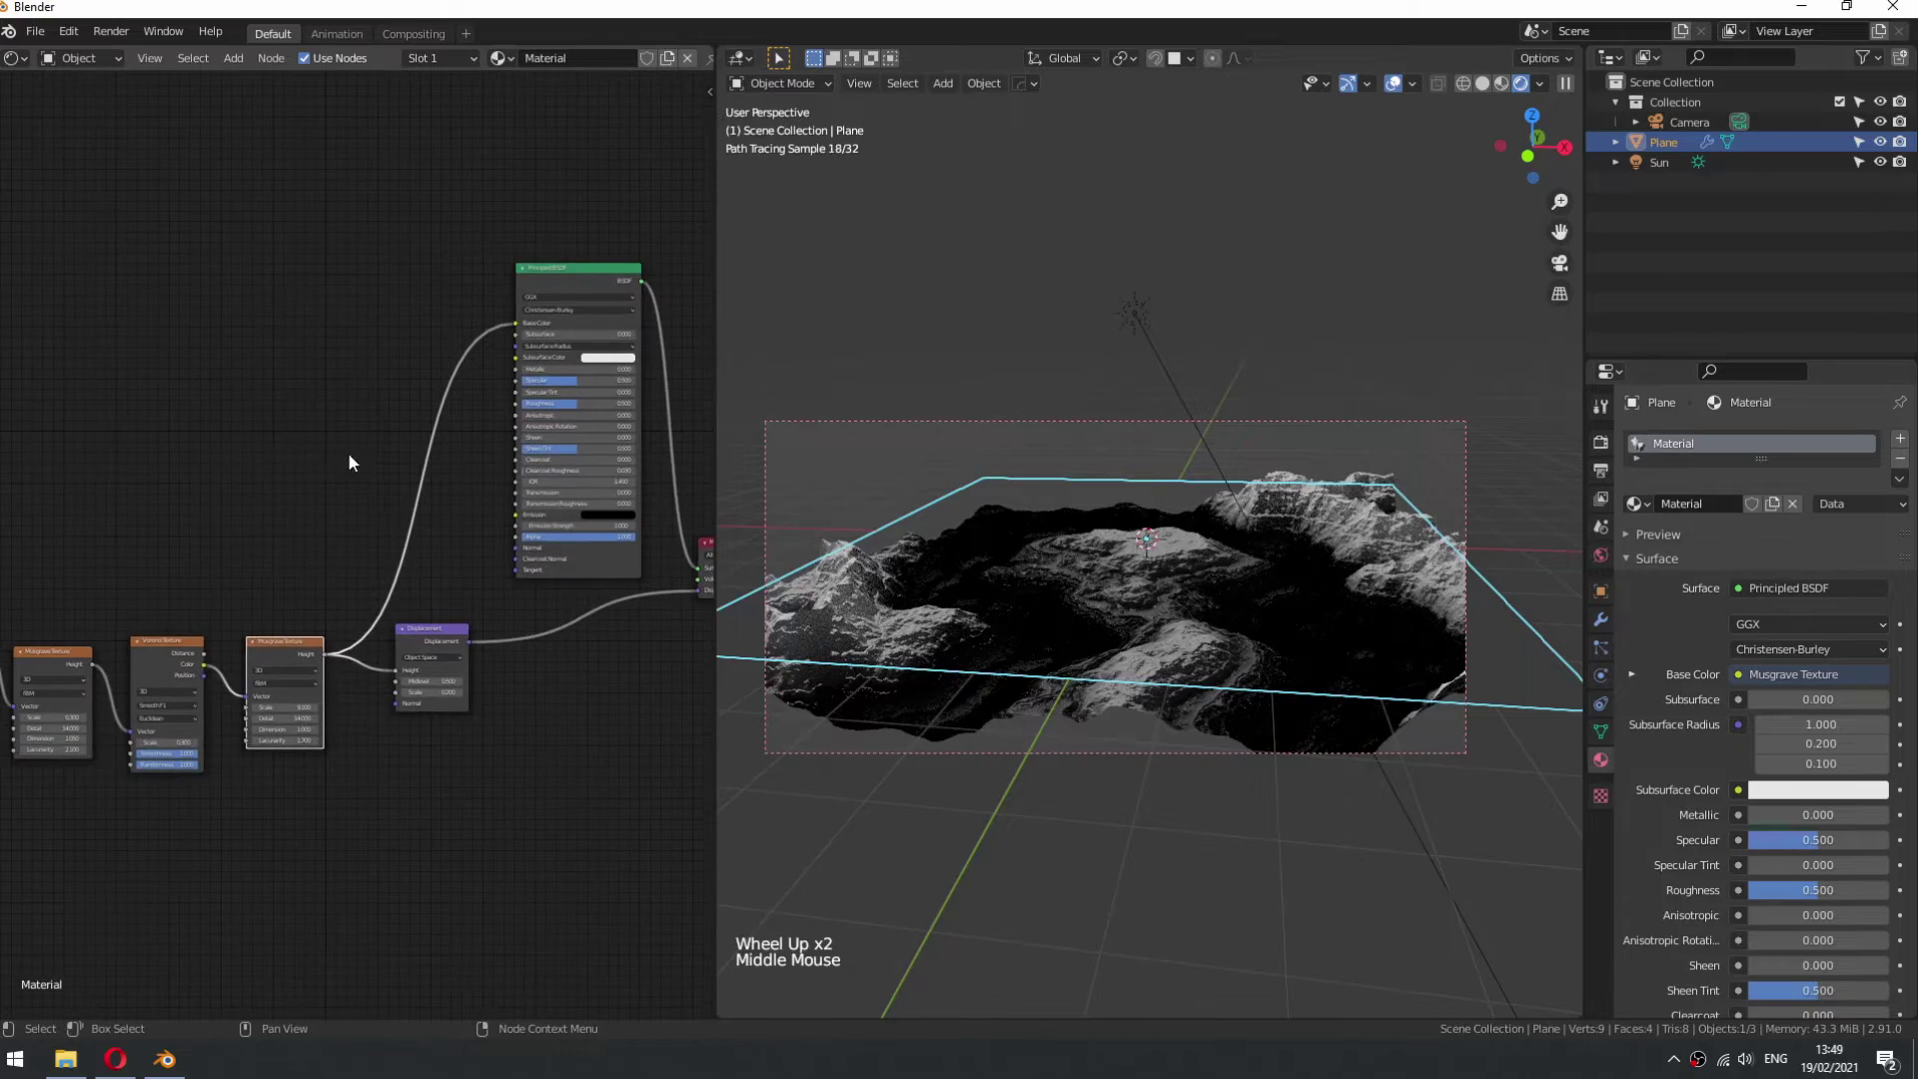
{"action": "key", "text": "shift+a"}
{"action": "type", "text": "no"}
{"action": "key", "text": "Return"}
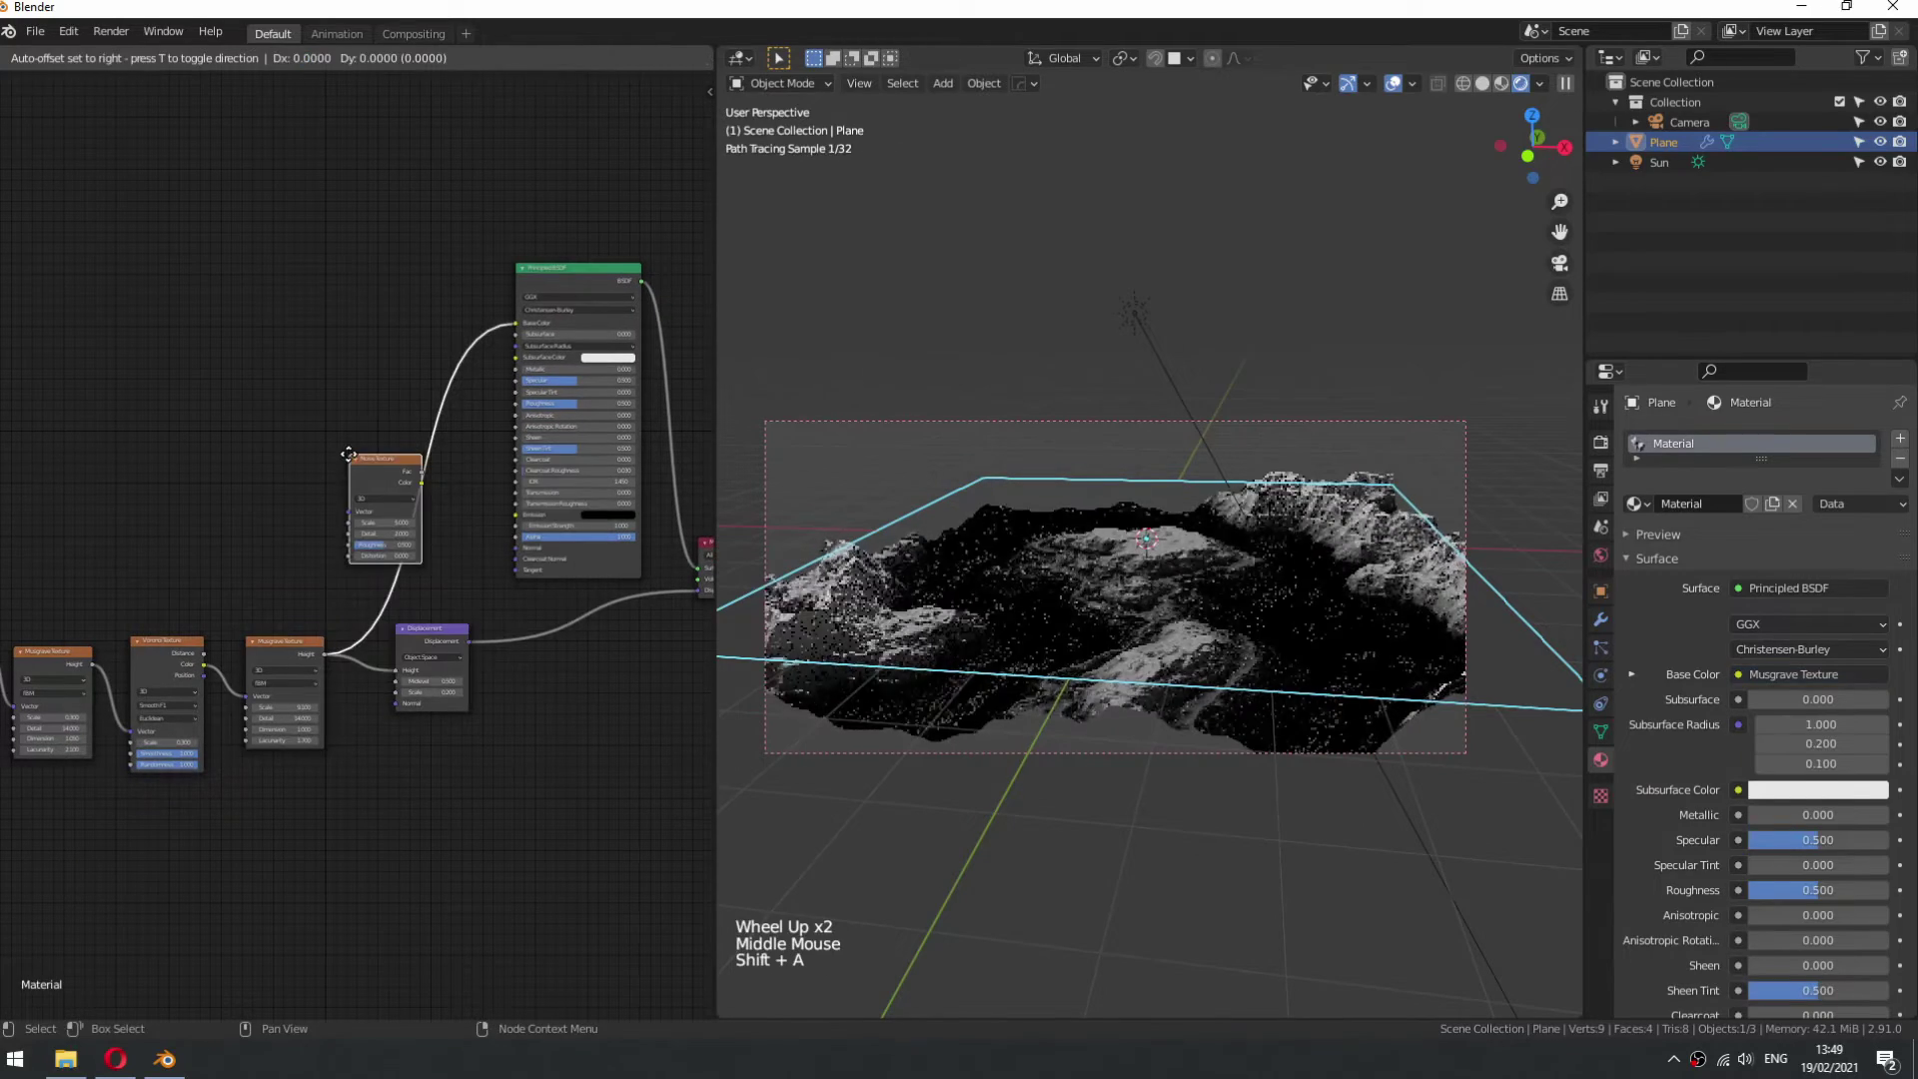
{"action": "left_click", "coordinate": [417, 407]}
{"action": "scroll", "coordinate": [1138, 571], "scroll_direction": "up", "scroll_amount": 2}
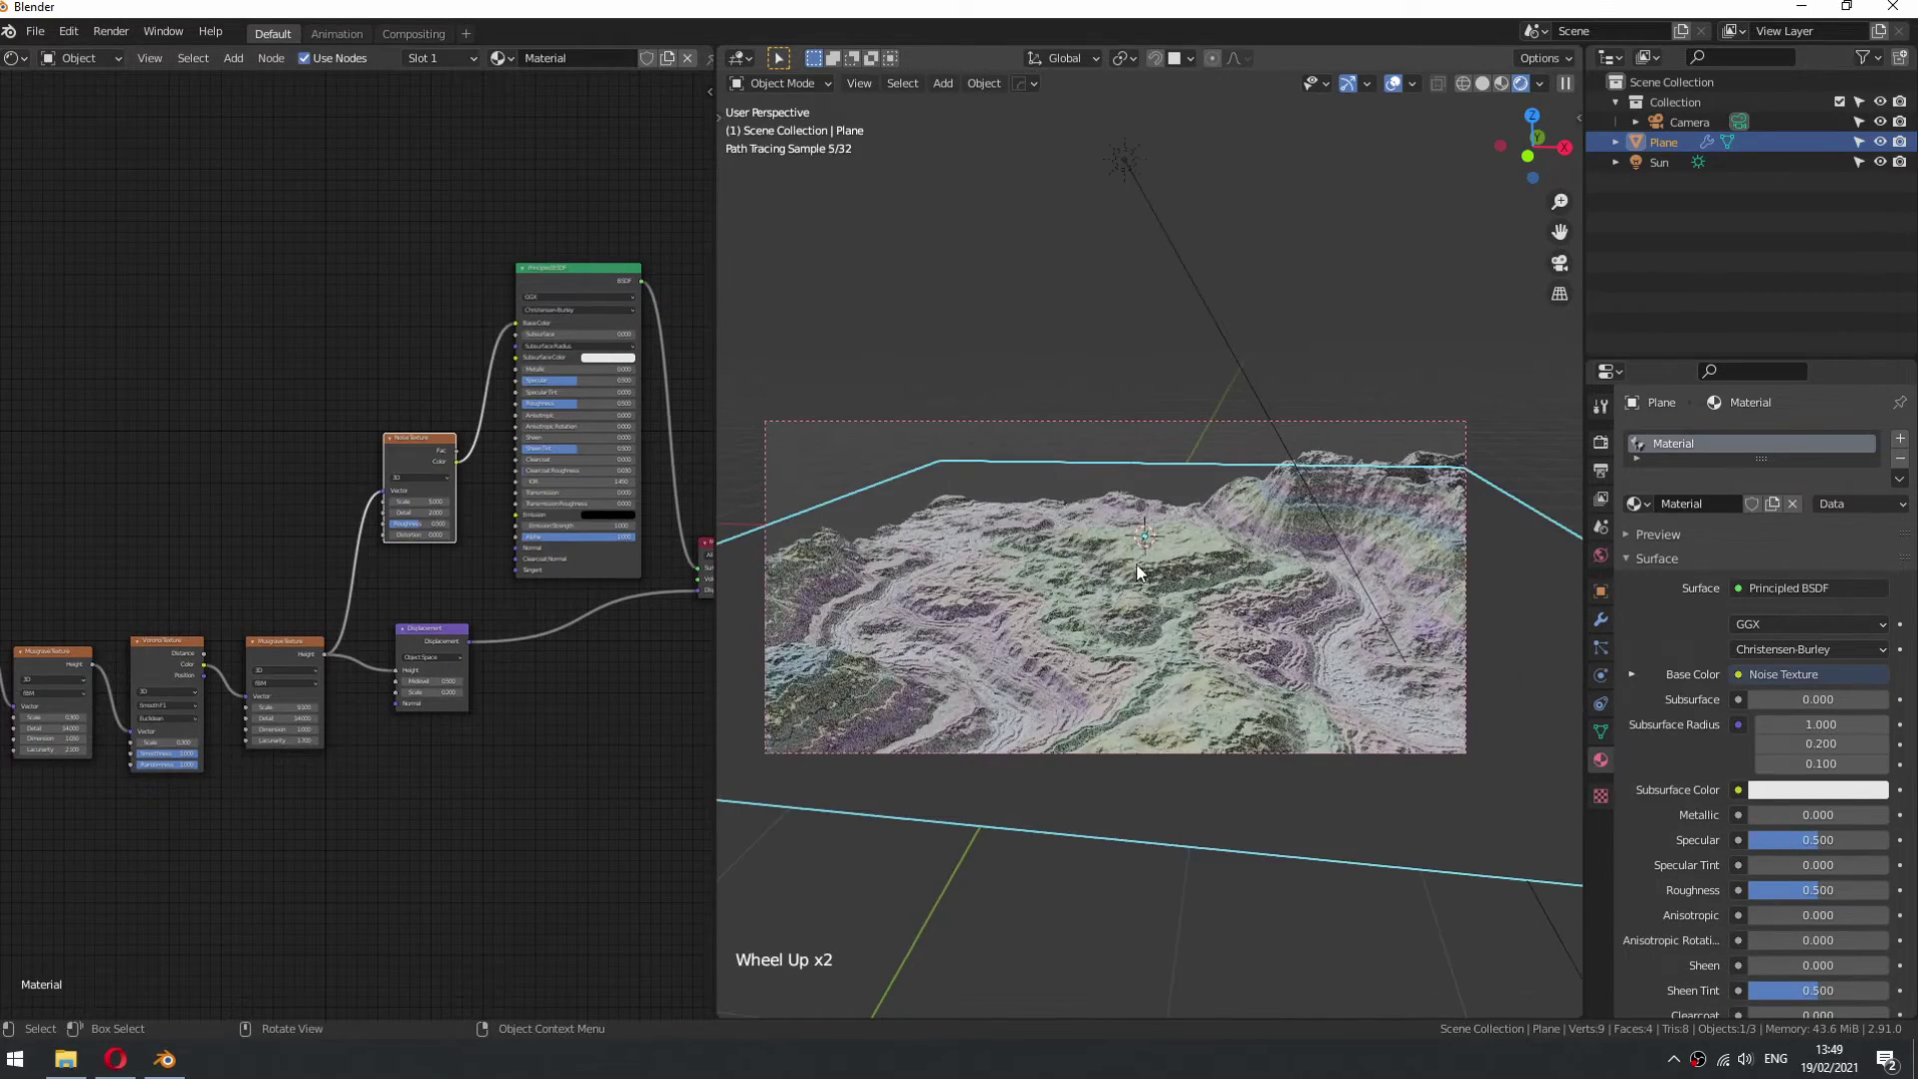
{"action": "middle_click_drag", "start_coordinate": [1139, 572], "coordinate": [1146, 507], "text": "shift"}
{"action": "scroll", "coordinate": [1147, 507], "scroll_direction": "up", "scroll_amount": 2}
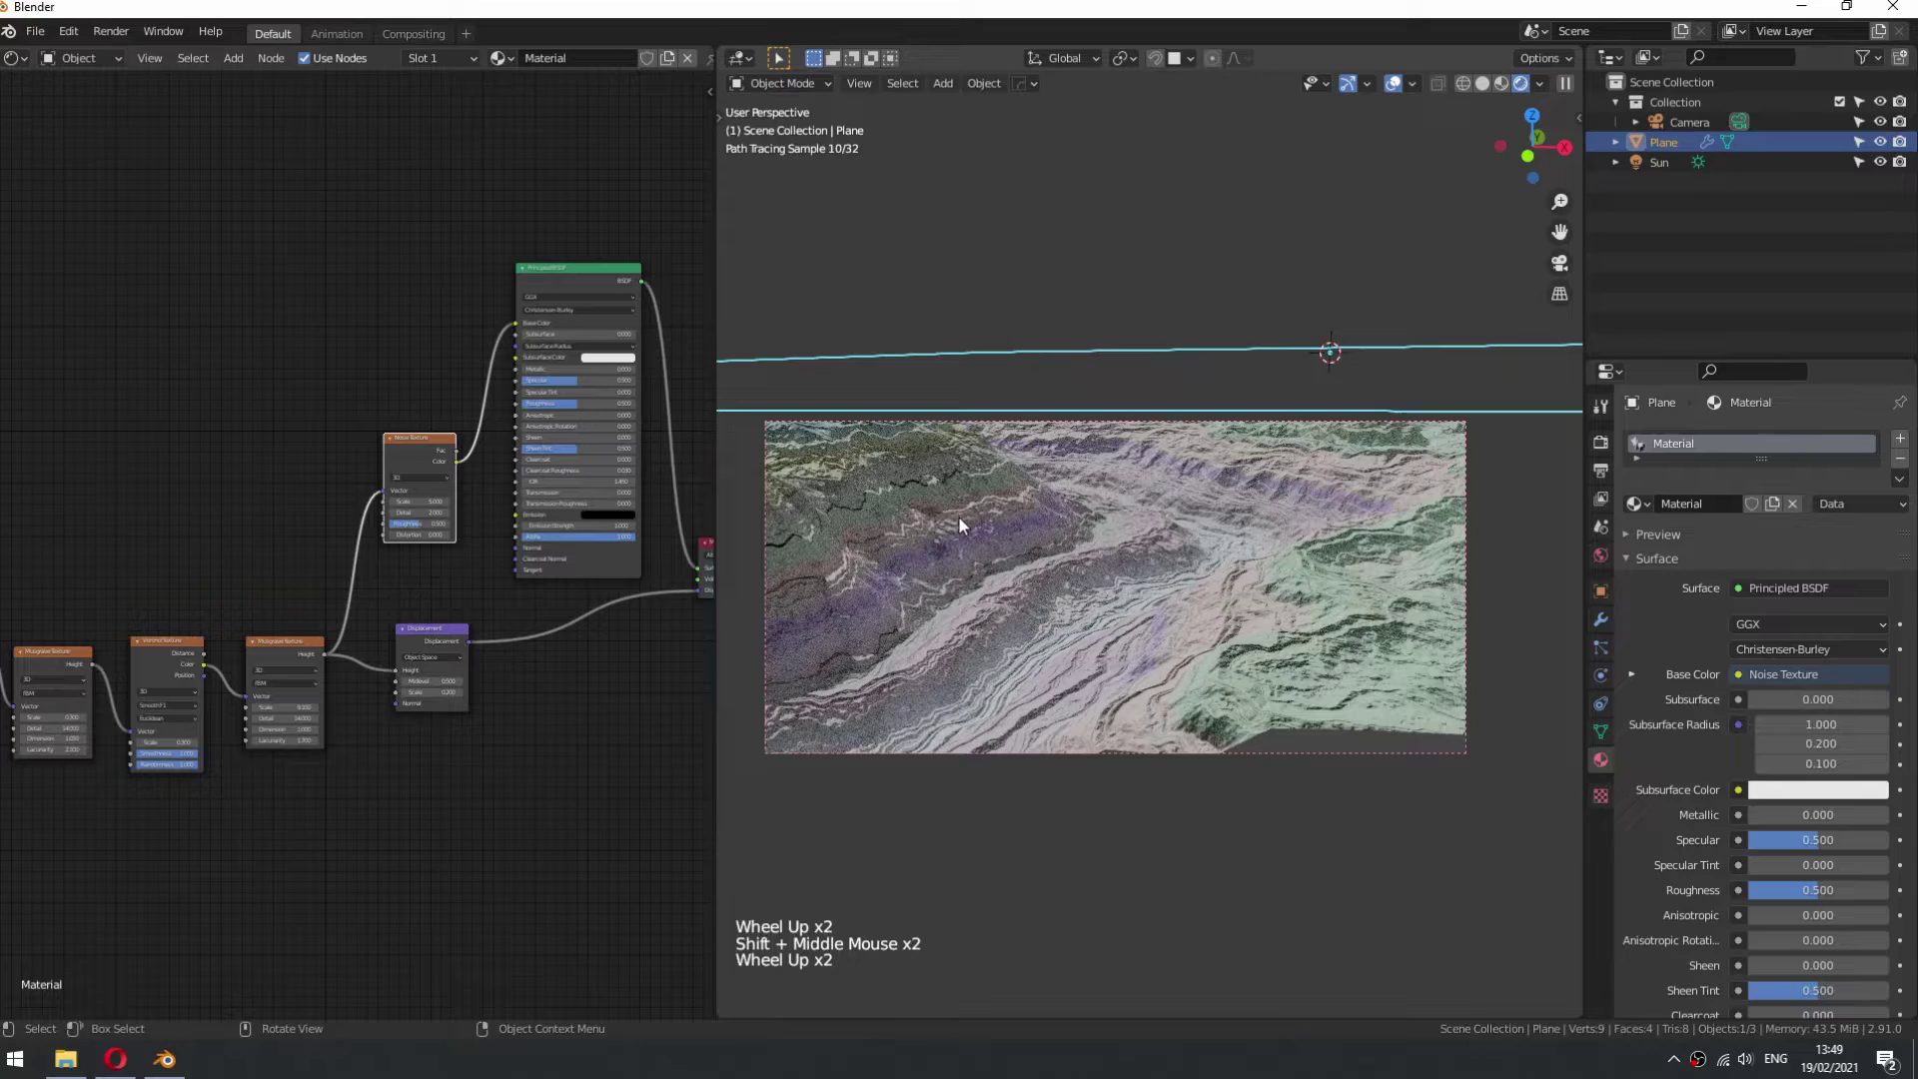
- Insert a ColorRamp between the Noise Texture's Color output and the Principled BSDF's Base Color
{"action": "middle_click_drag", "start_coordinate": [396, 420], "coordinate": [369, 481]}
{"action": "key", "text": "shift+a"}
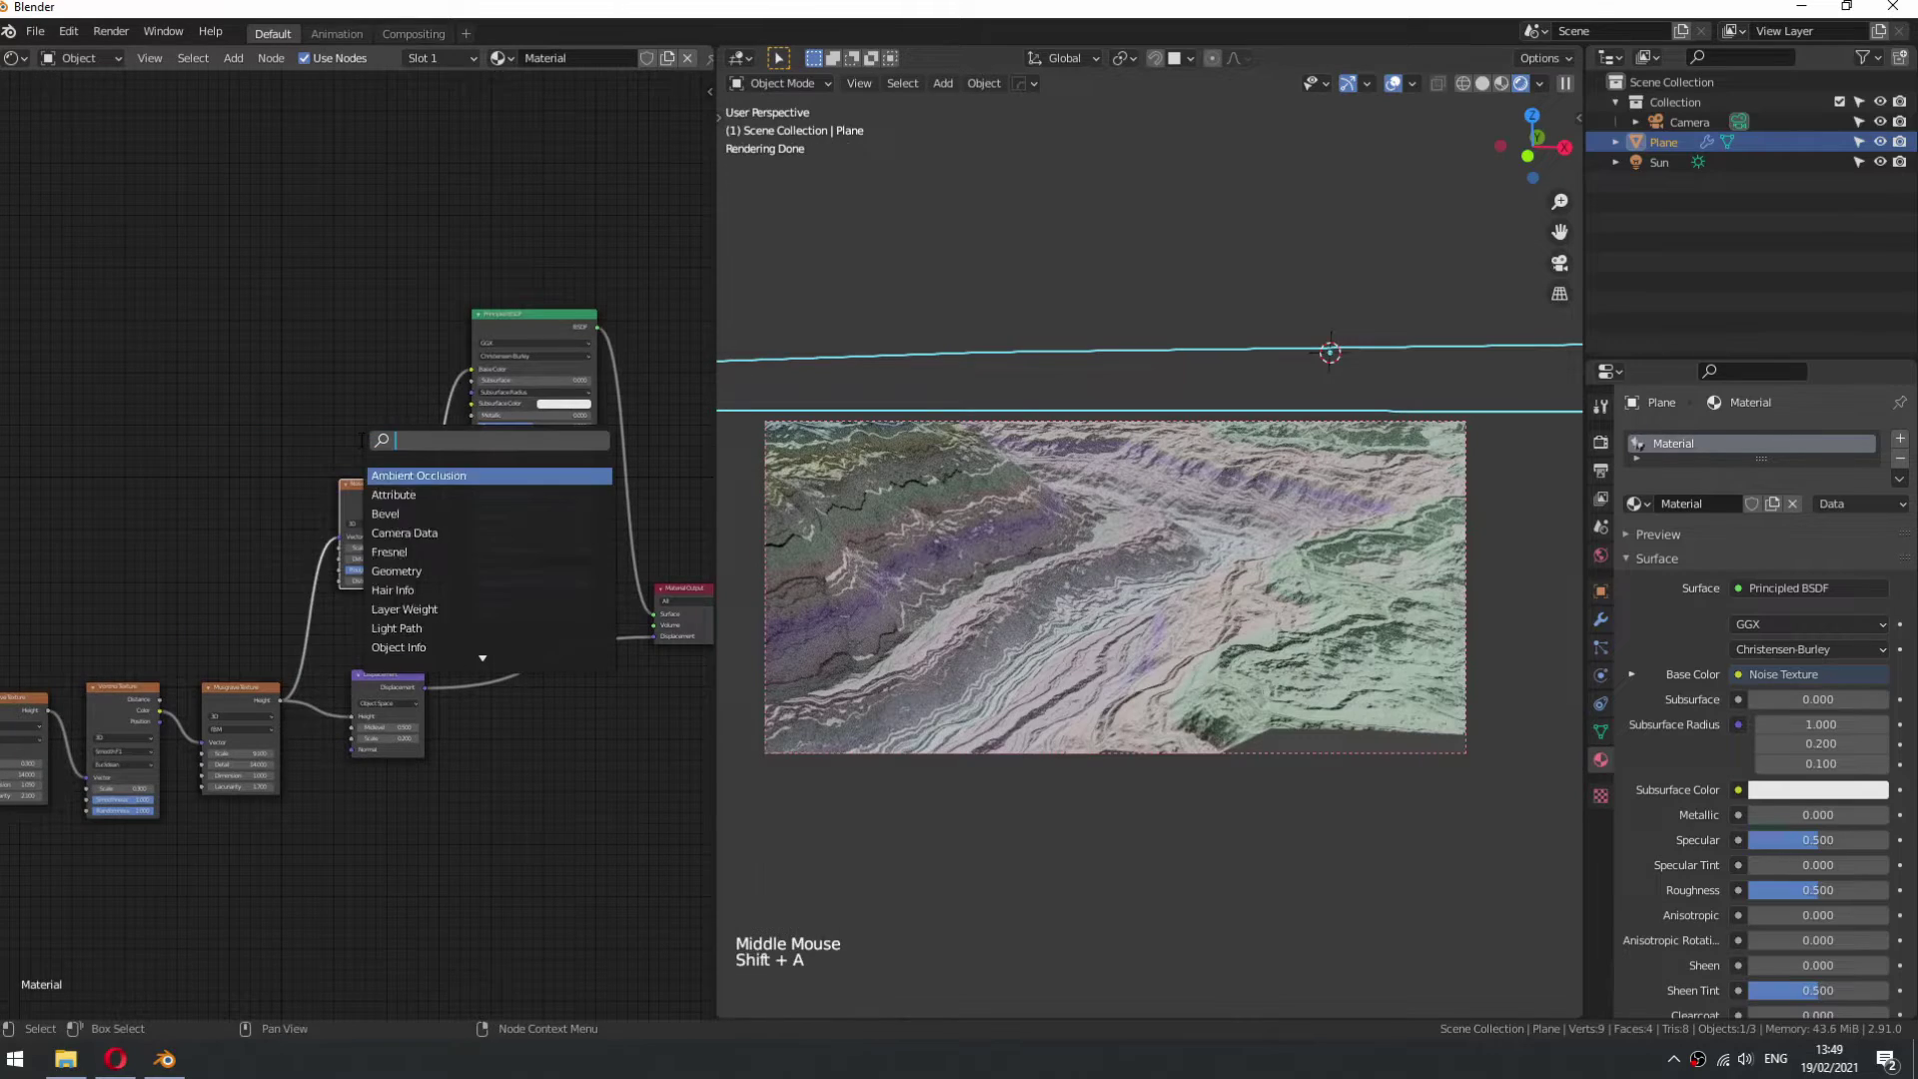
{"action": "type", "text": "r"}
{"action": "key", "text": "Return"}
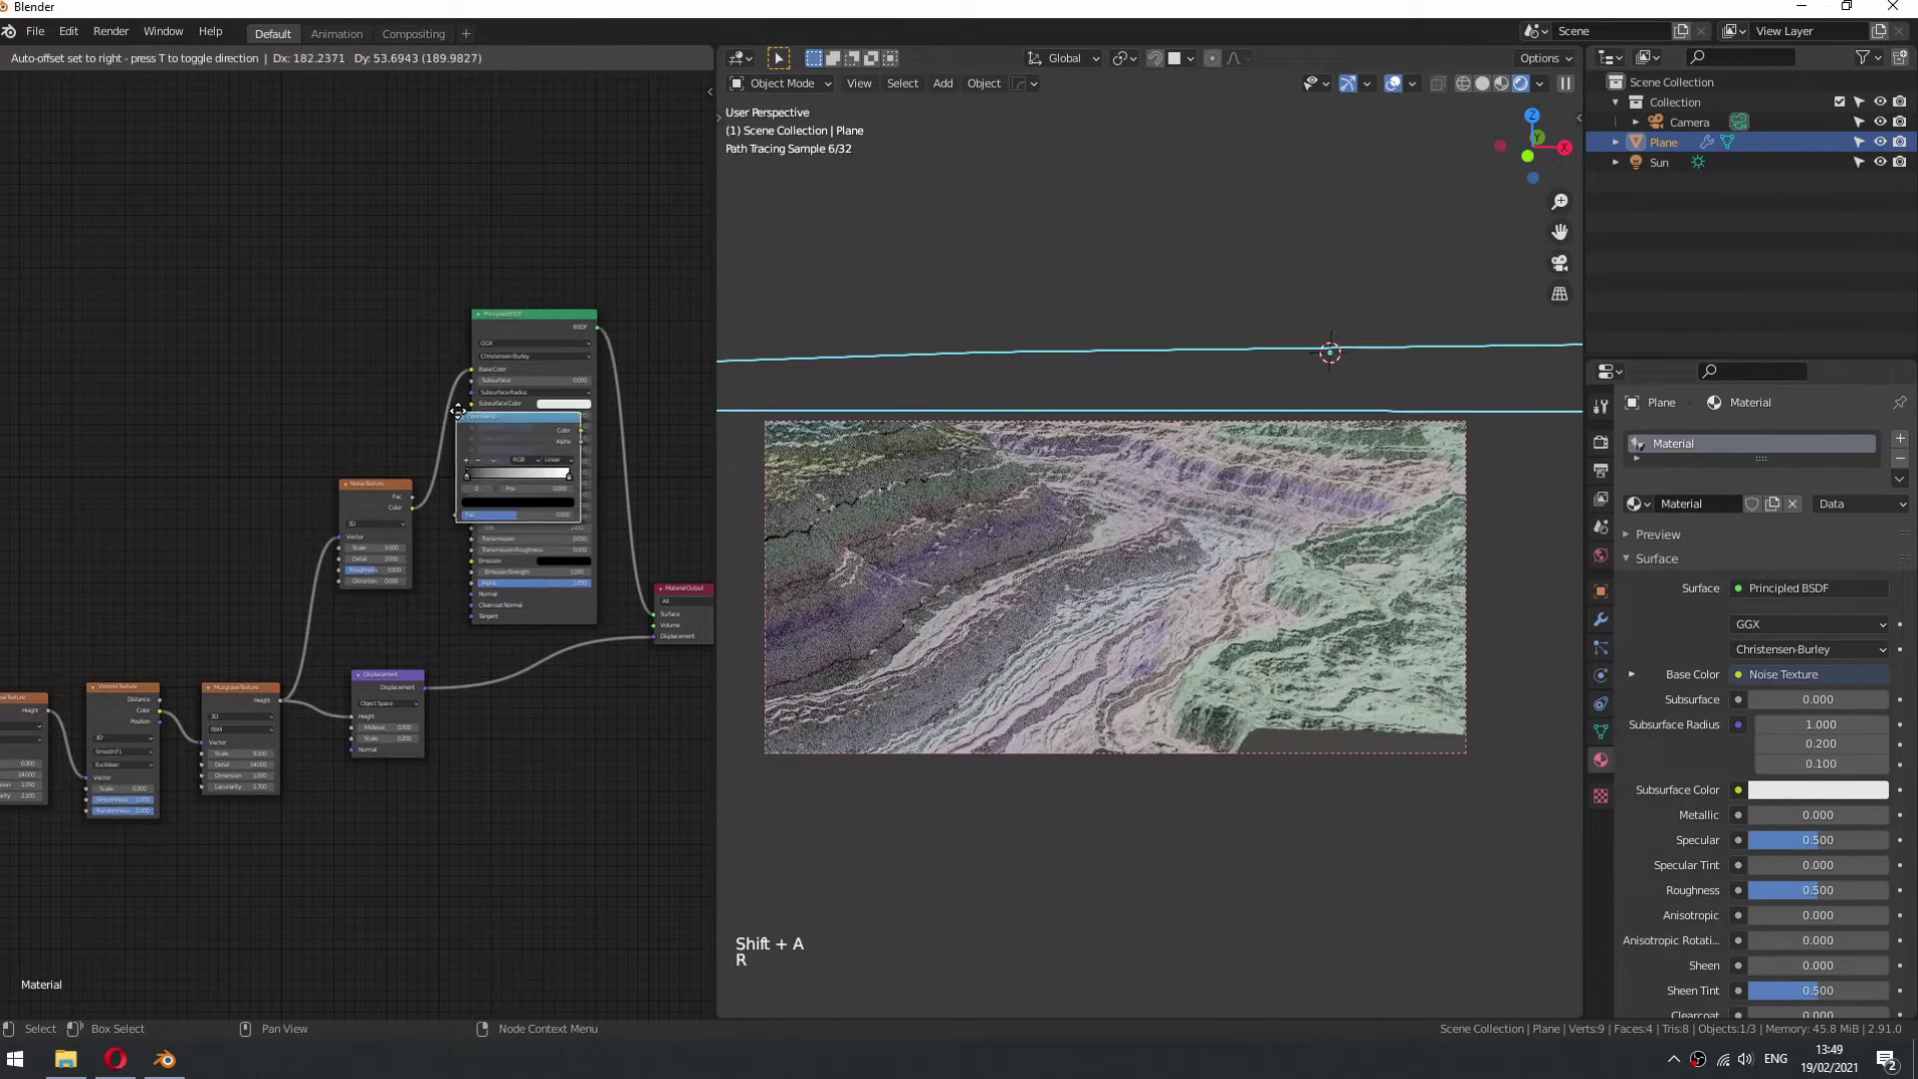
{"action": "left_click", "coordinate": [439, 403]}
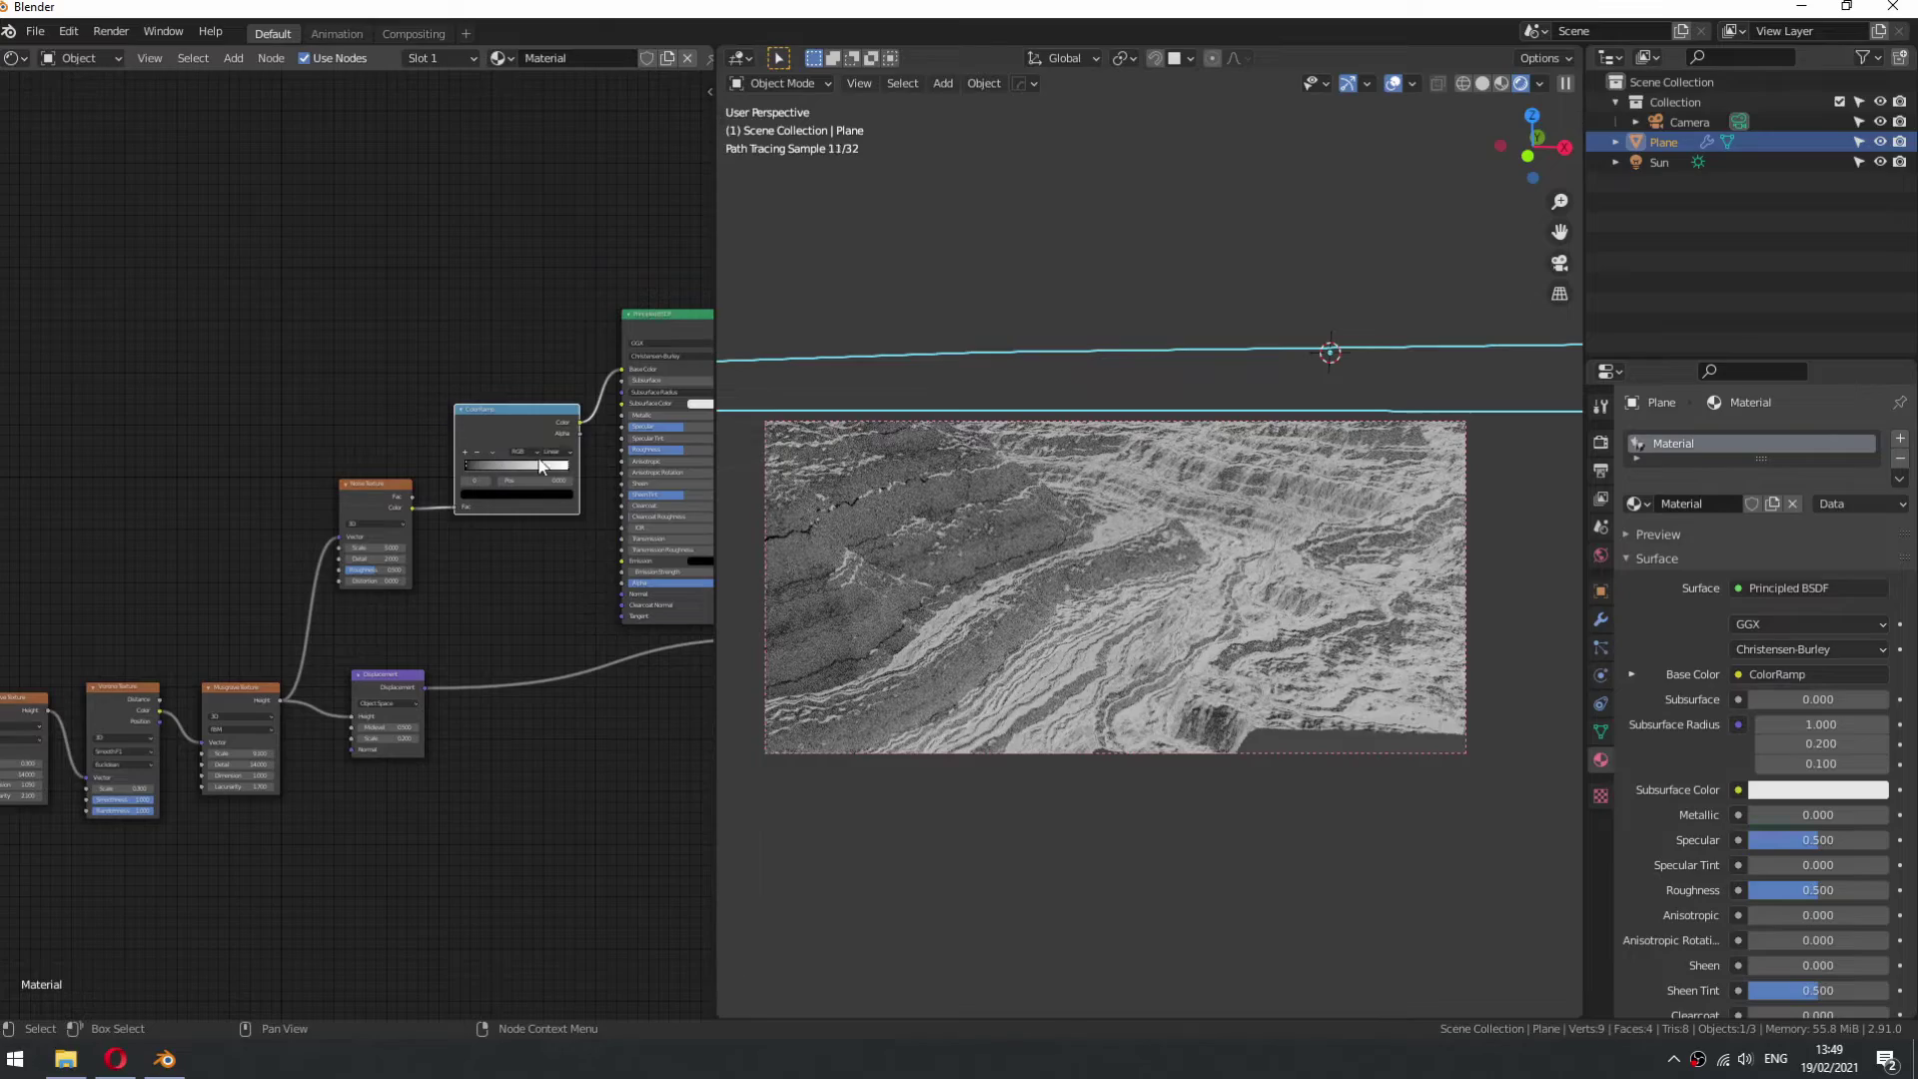
- Move the ColorRamp's black and white stops closer together and recolour the white stop to a light sandy orange
{"action": "left_click_drag", "start_coordinate": [468, 465], "coordinate": [538, 475]}
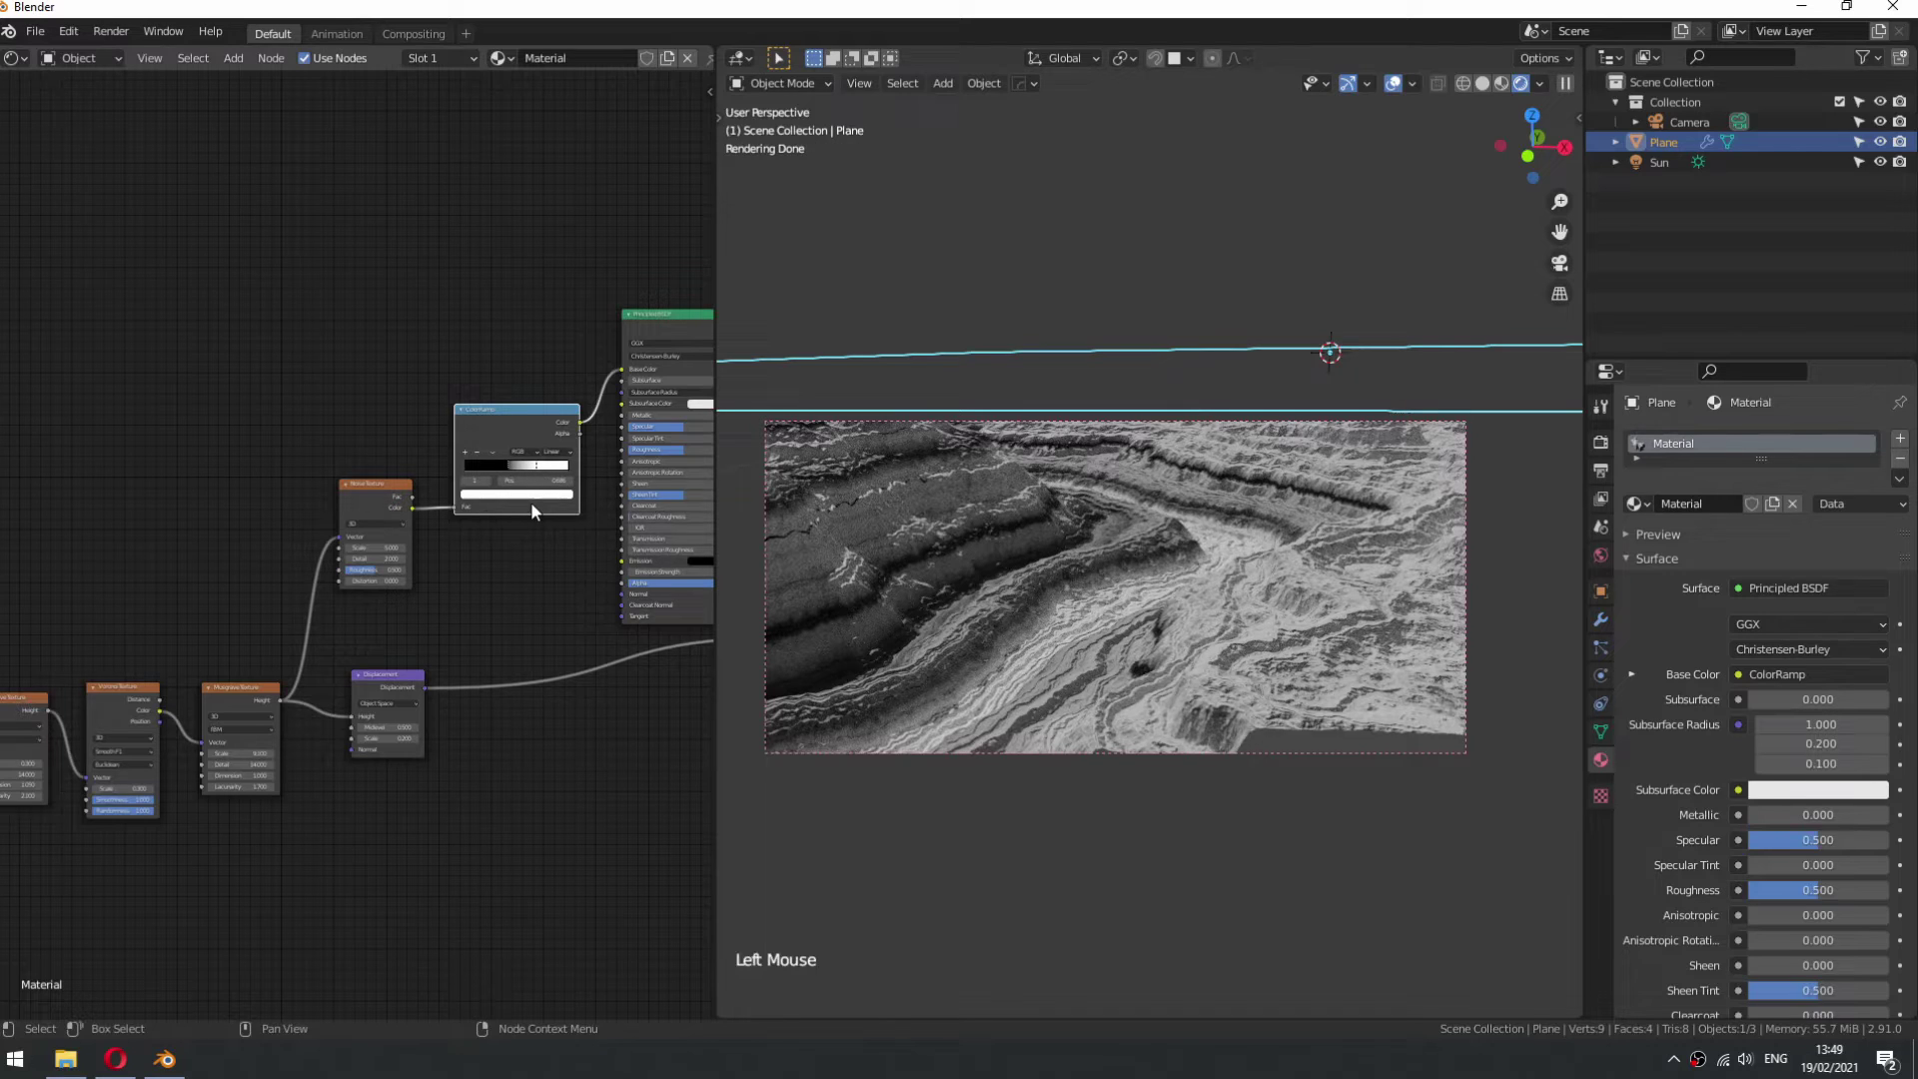
{"action": "left_click", "coordinate": [530, 502]}
{"action": "left_click", "coordinate": [496, 390]}
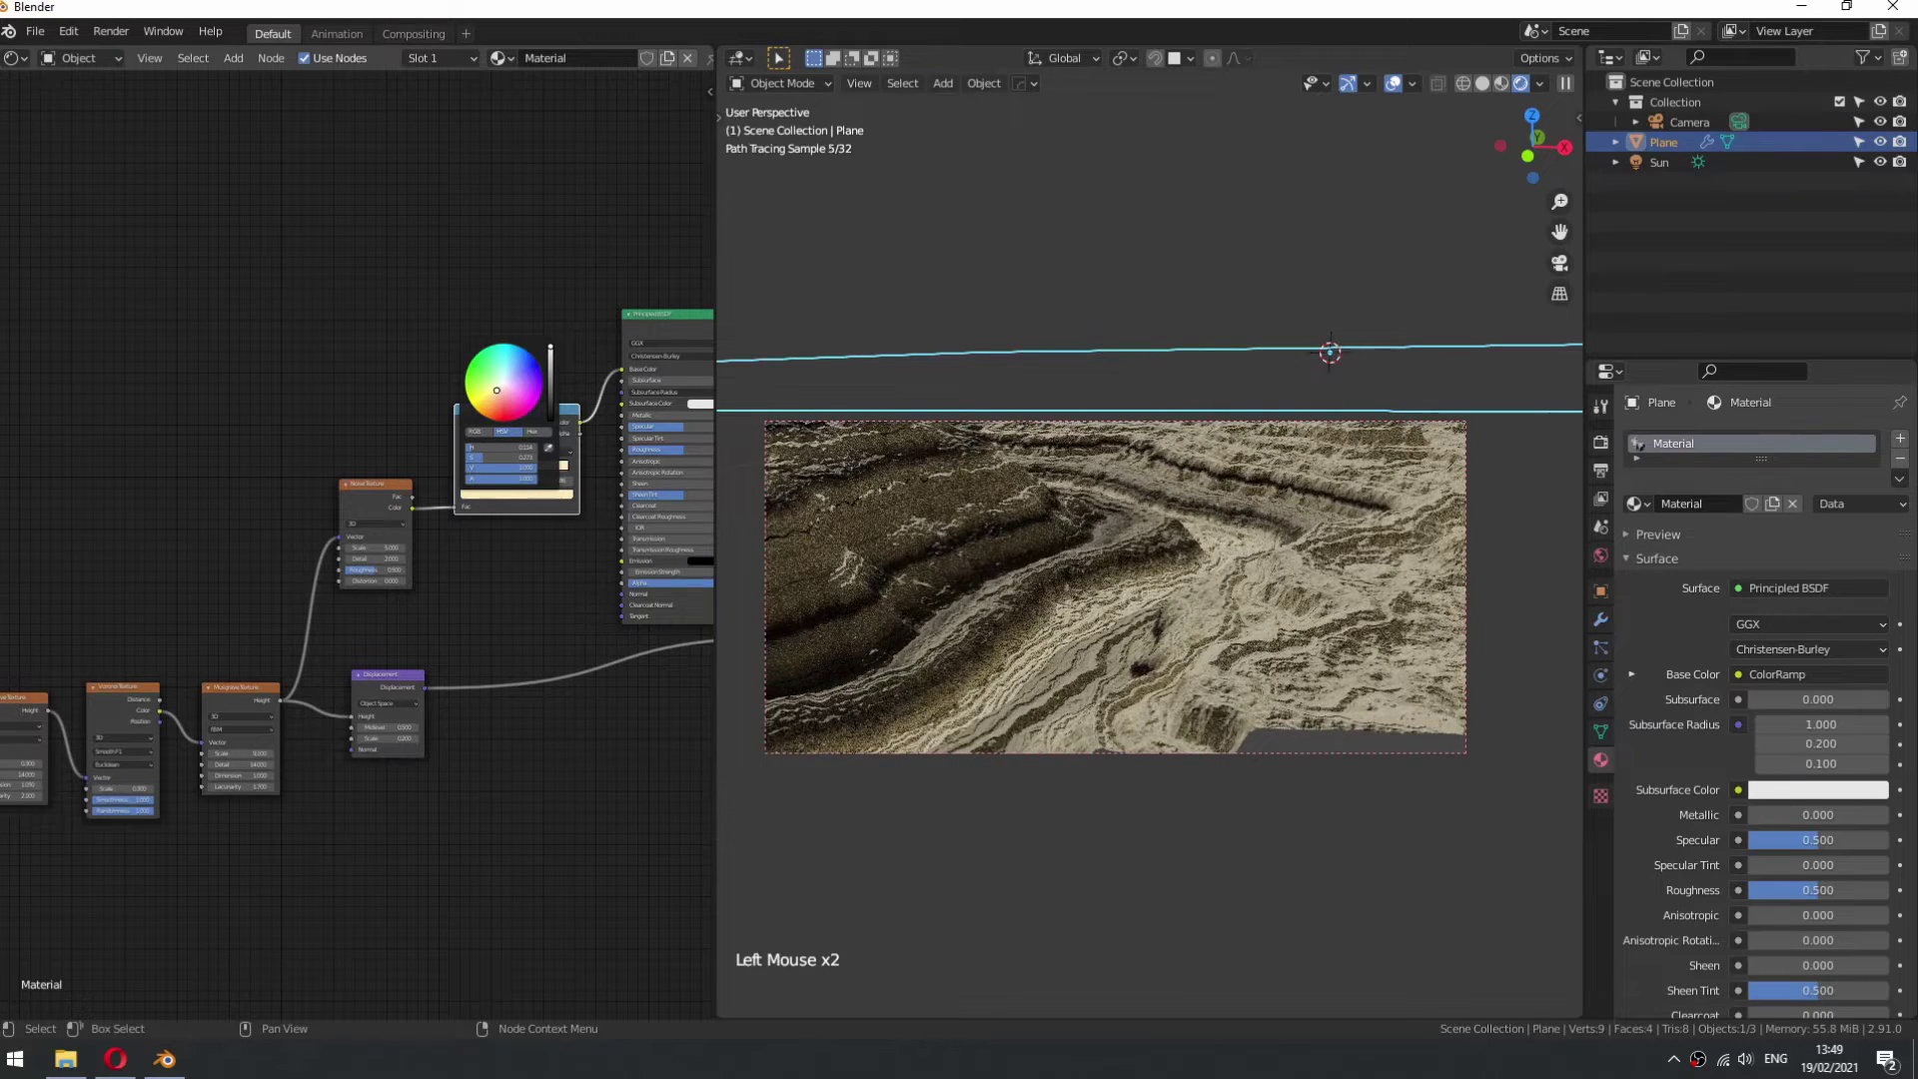
{"action": "left_click_drag", "start_coordinate": [496, 390], "coordinate": [550, 349]}
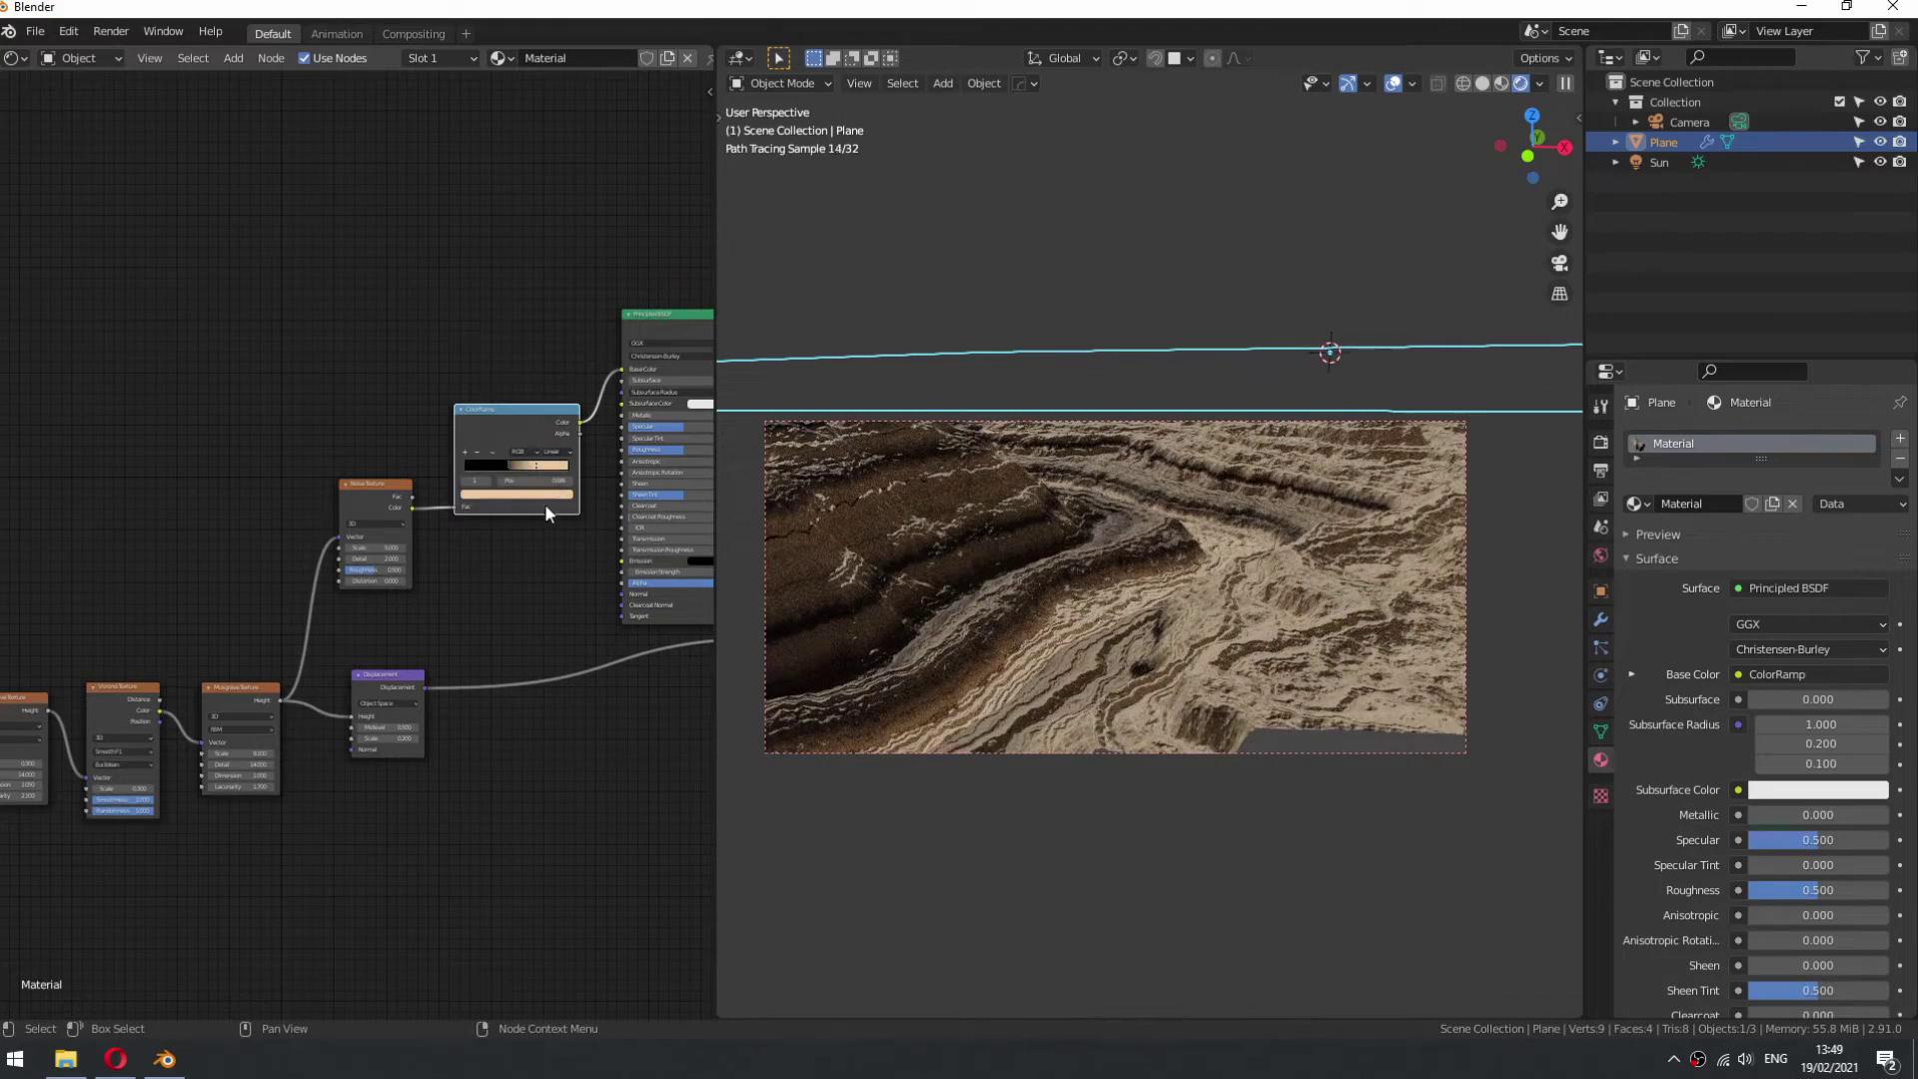
- Brighten a dark stop near the middle of the ColorRamp and tint it brown
{"action": "left_click", "coordinate": [509, 465]}
{"action": "left_click", "coordinate": [510, 492]}
{"action": "left_click", "coordinate": [550, 388]}
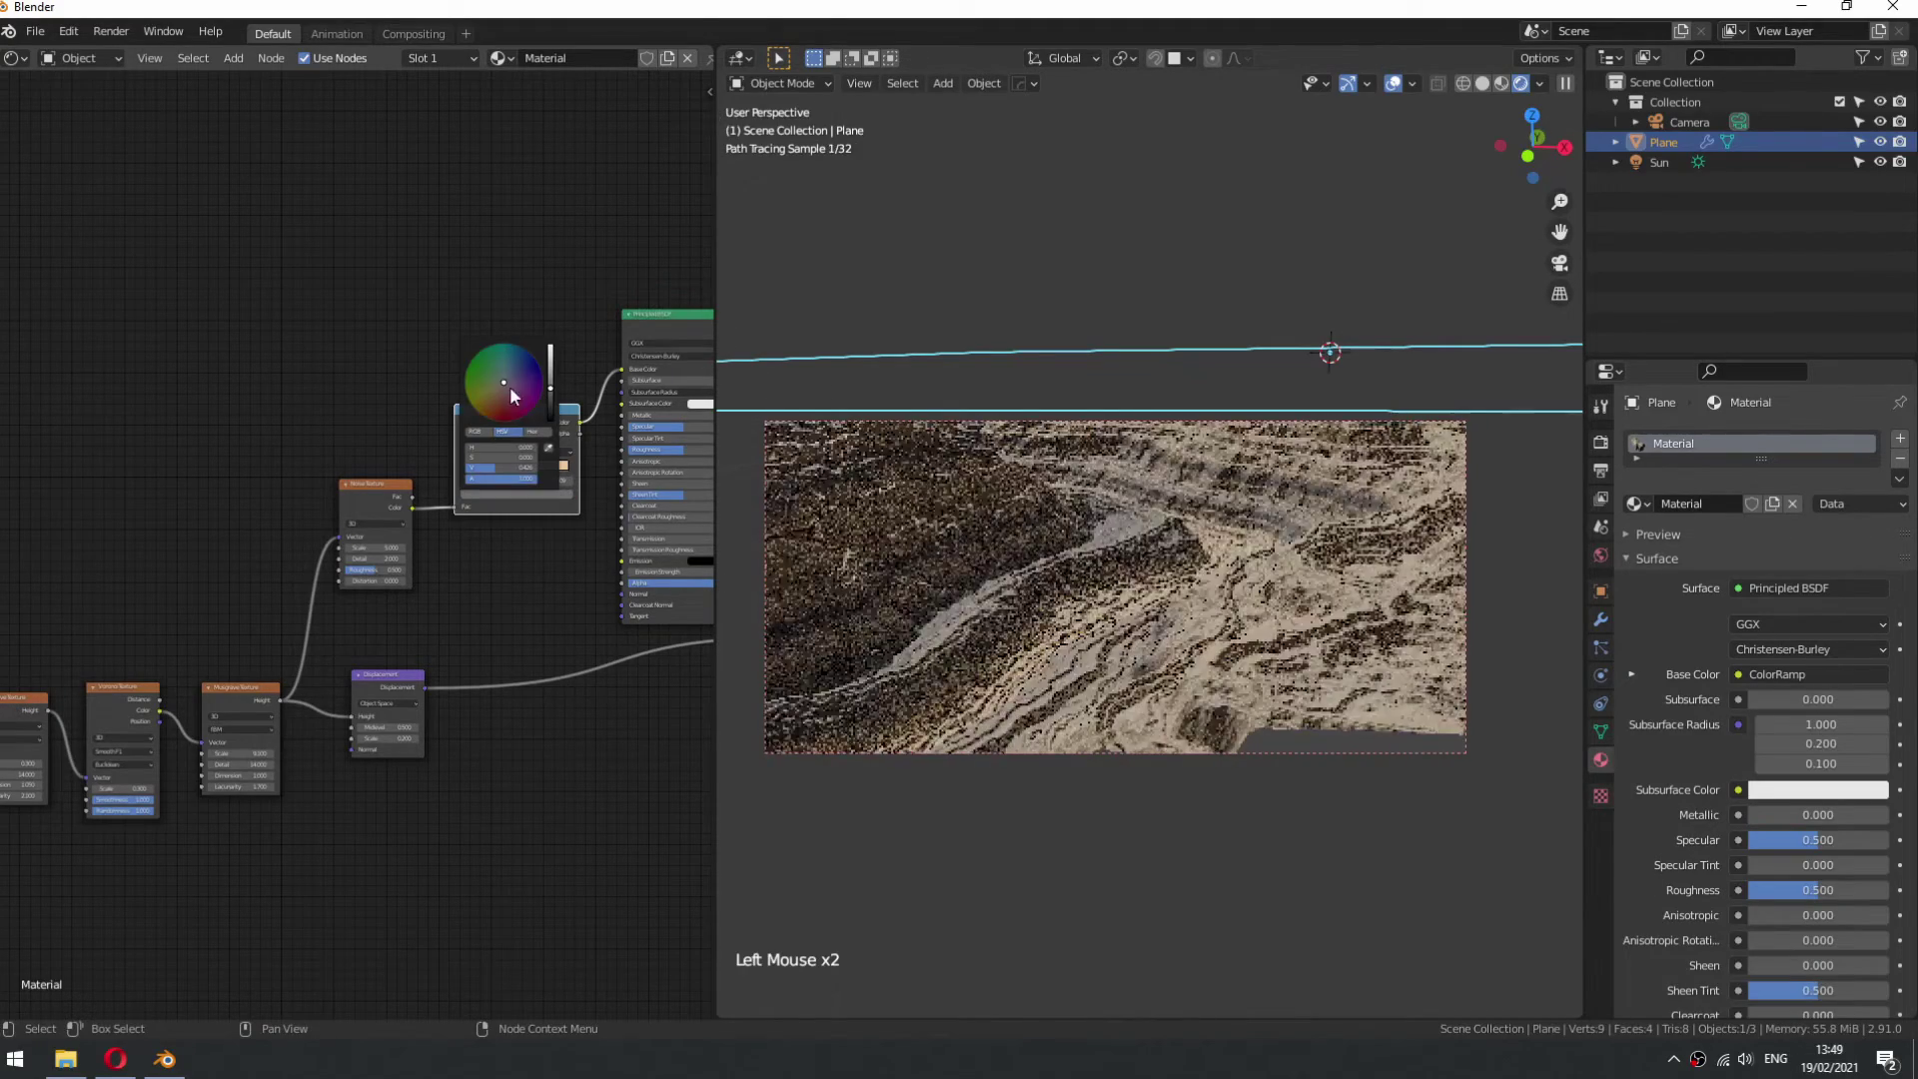
{"action": "left_click_drag", "start_coordinate": [507, 387], "coordinate": [550, 401]}
- Recolour the ColorRamp's darkest stop to a dark reddish brown and adjust the dark stops' positions
{"action": "left_click", "coordinate": [471, 460]}
{"action": "left_click", "coordinate": [506, 493]}
{"action": "left_click", "coordinate": [504, 408]}
{"action": "left_click", "coordinate": [495, 397]}
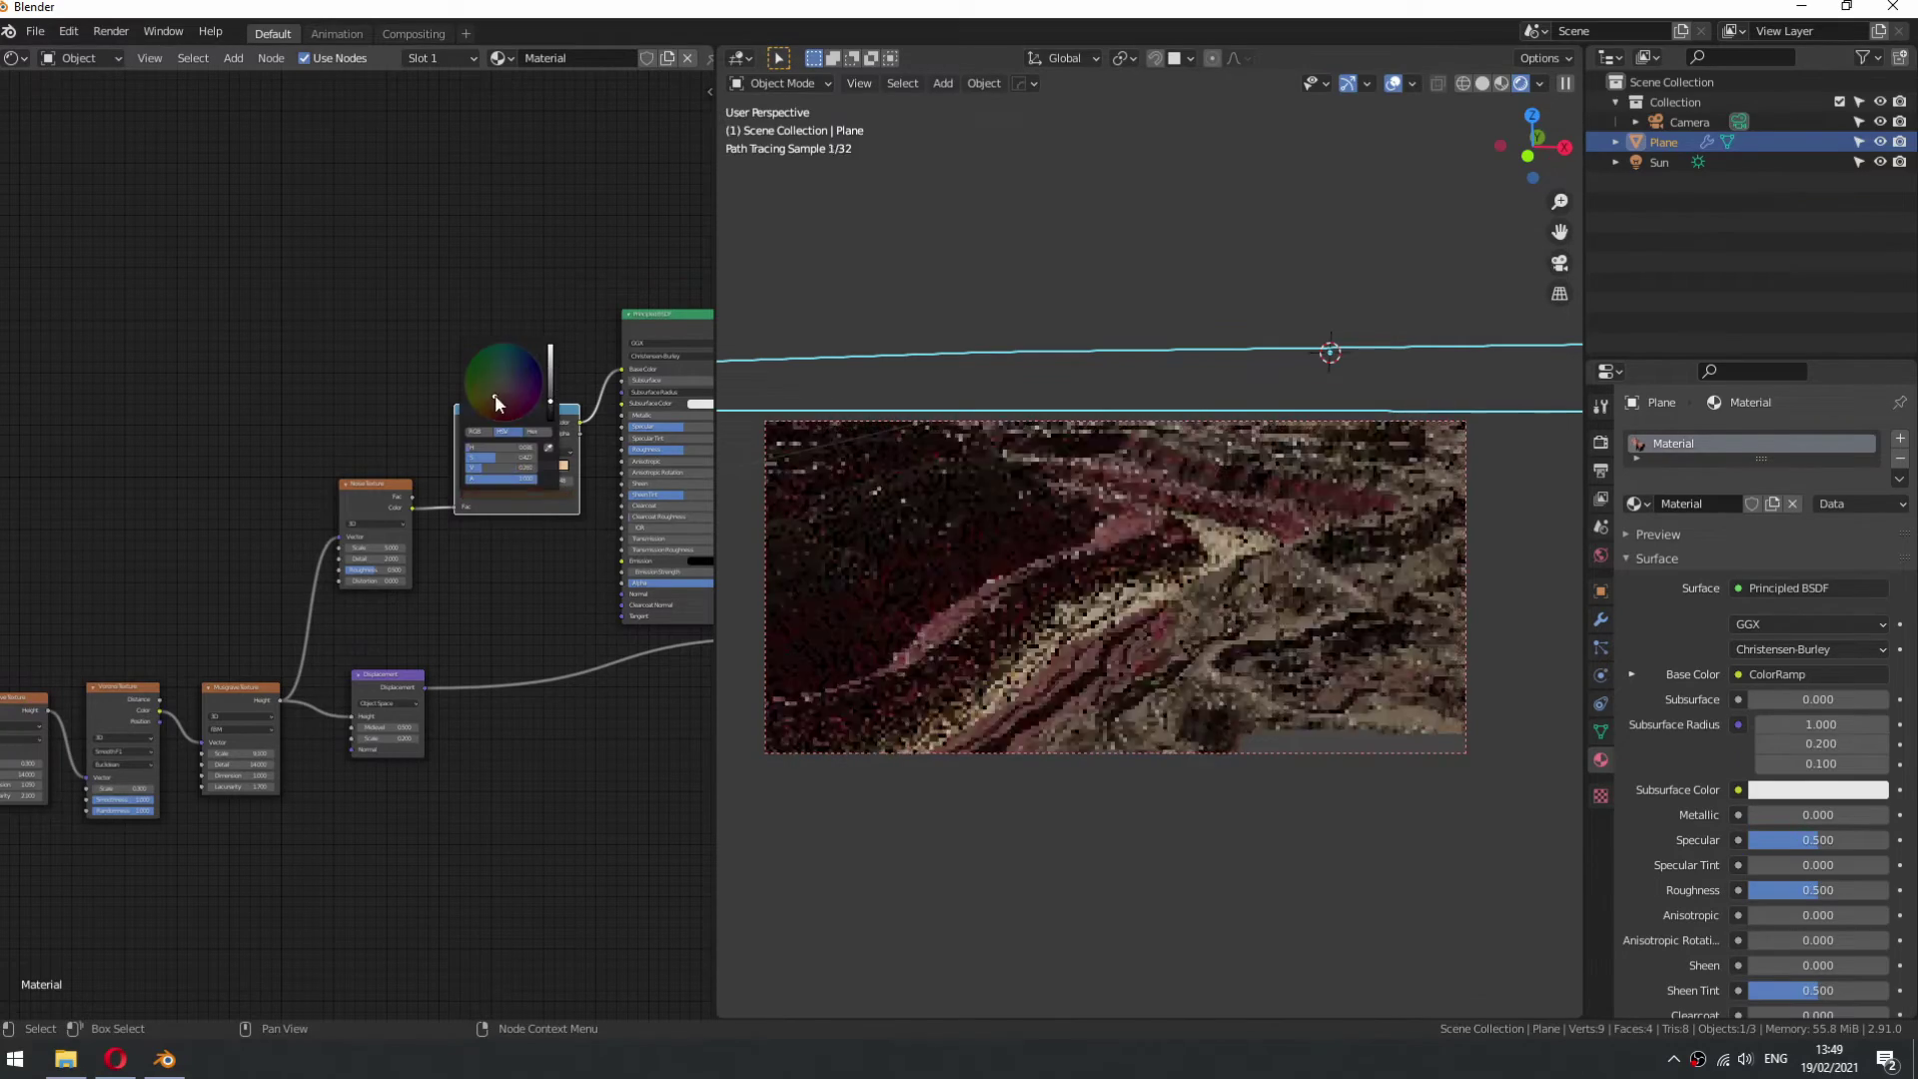
{"action": "left_click", "coordinate": [499, 459]}
{"action": "left_click", "coordinate": [502, 463]}
{"action": "left_click_drag", "start_coordinate": [503, 463], "coordinate": [507, 464]}
{"action": "left_click", "coordinate": [508, 492]}
{"action": "left_click_drag", "start_coordinate": [497, 398], "coordinate": [498, 467]}
- Inspect the coloured terrain from several angles and look over the material's shader nodes
{"action": "scroll", "coordinate": [1214, 509], "scroll_direction": "down", "scroll_amount": 4}
{"action": "middle_click_drag", "start_coordinate": [1189, 450], "coordinate": [1239, 599]}
{"action": "scroll", "coordinate": [1221, 523], "scroll_direction": "down", "scroll_amount": 1}
{"action": "scroll", "coordinate": [1256, 605], "scroll_direction": "up", "scroll_amount": 3}
{"action": "middle_click_drag", "start_coordinate": [1239, 640], "coordinate": [1081, 654]}
{"action": "scroll", "coordinate": [1081, 653], "scroll_direction": "up", "scroll_amount": 4}
{"action": "middle_click_drag", "start_coordinate": [637, 542], "coordinate": [467, 517]}
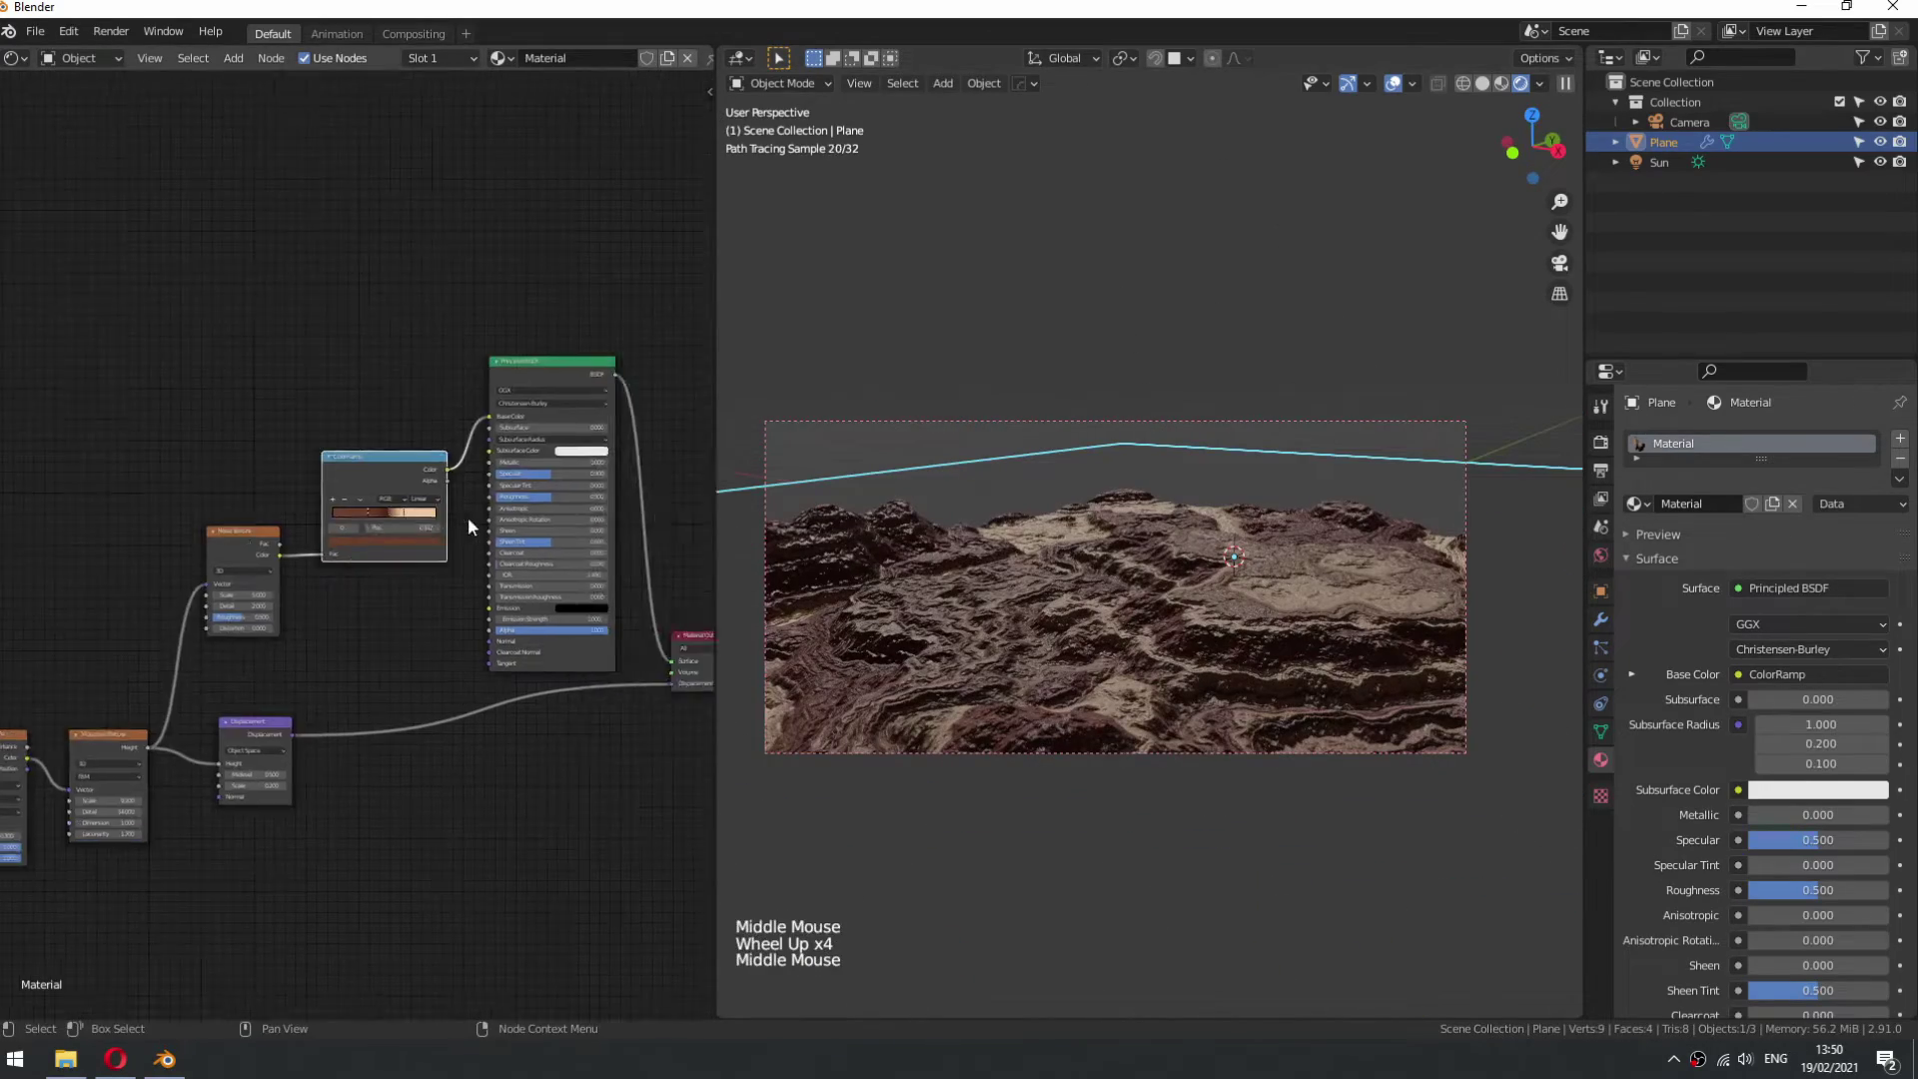
{"action": "scroll", "coordinate": [467, 517], "scroll_direction": "up", "scroll_amount": 7}
{"action": "middle_click_drag", "start_coordinate": [689, 589], "coordinate": [322, 535]}
{"action": "left_click_drag", "start_coordinate": [322, 530], "coordinate": [399, 530]}
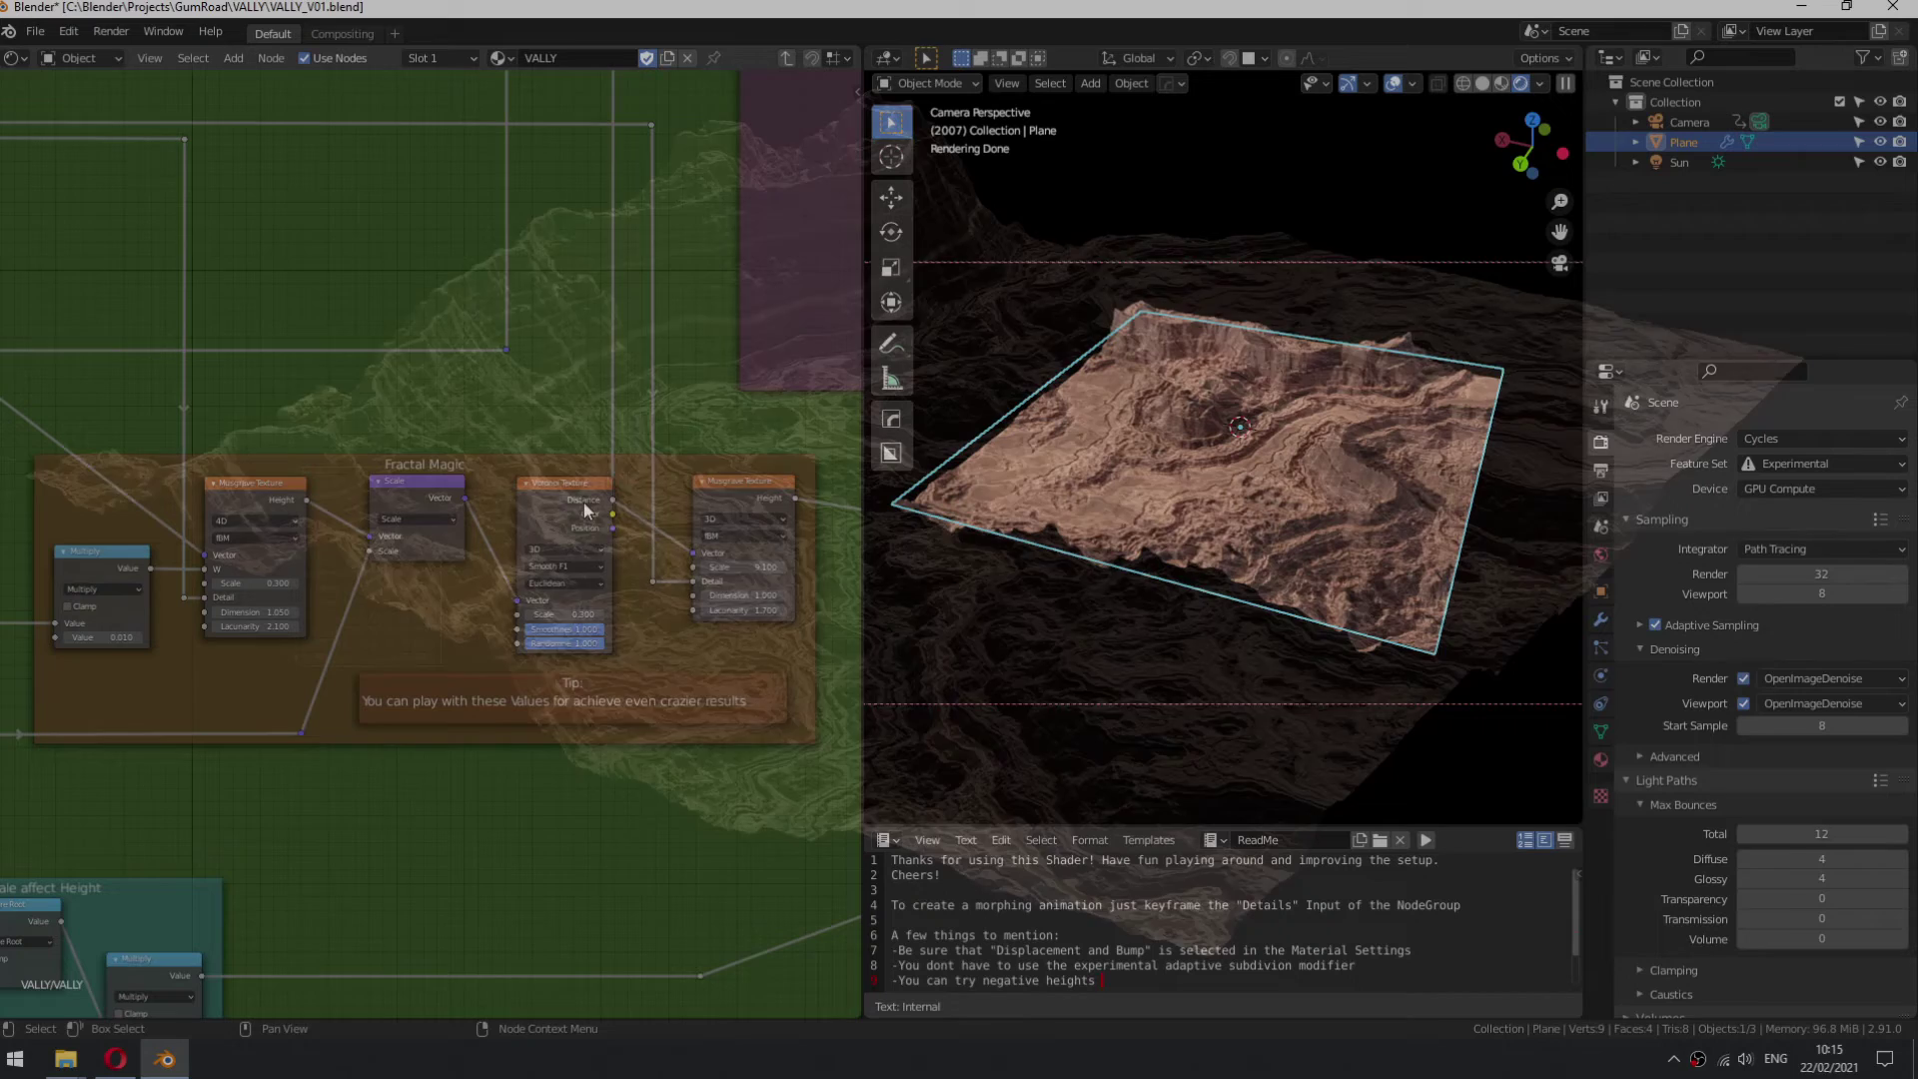
- Switch to the browser and view the VALLY - Canyon Shader product's description and included .blend file on Gumroad
{"action": "scroll", "coordinate": [316, 524], "scroll_direction": "down", "scroll_amount": 4}
{"action": "scroll", "coordinate": [378, 494], "scroll_direction": "down", "scroll_amount": 3}
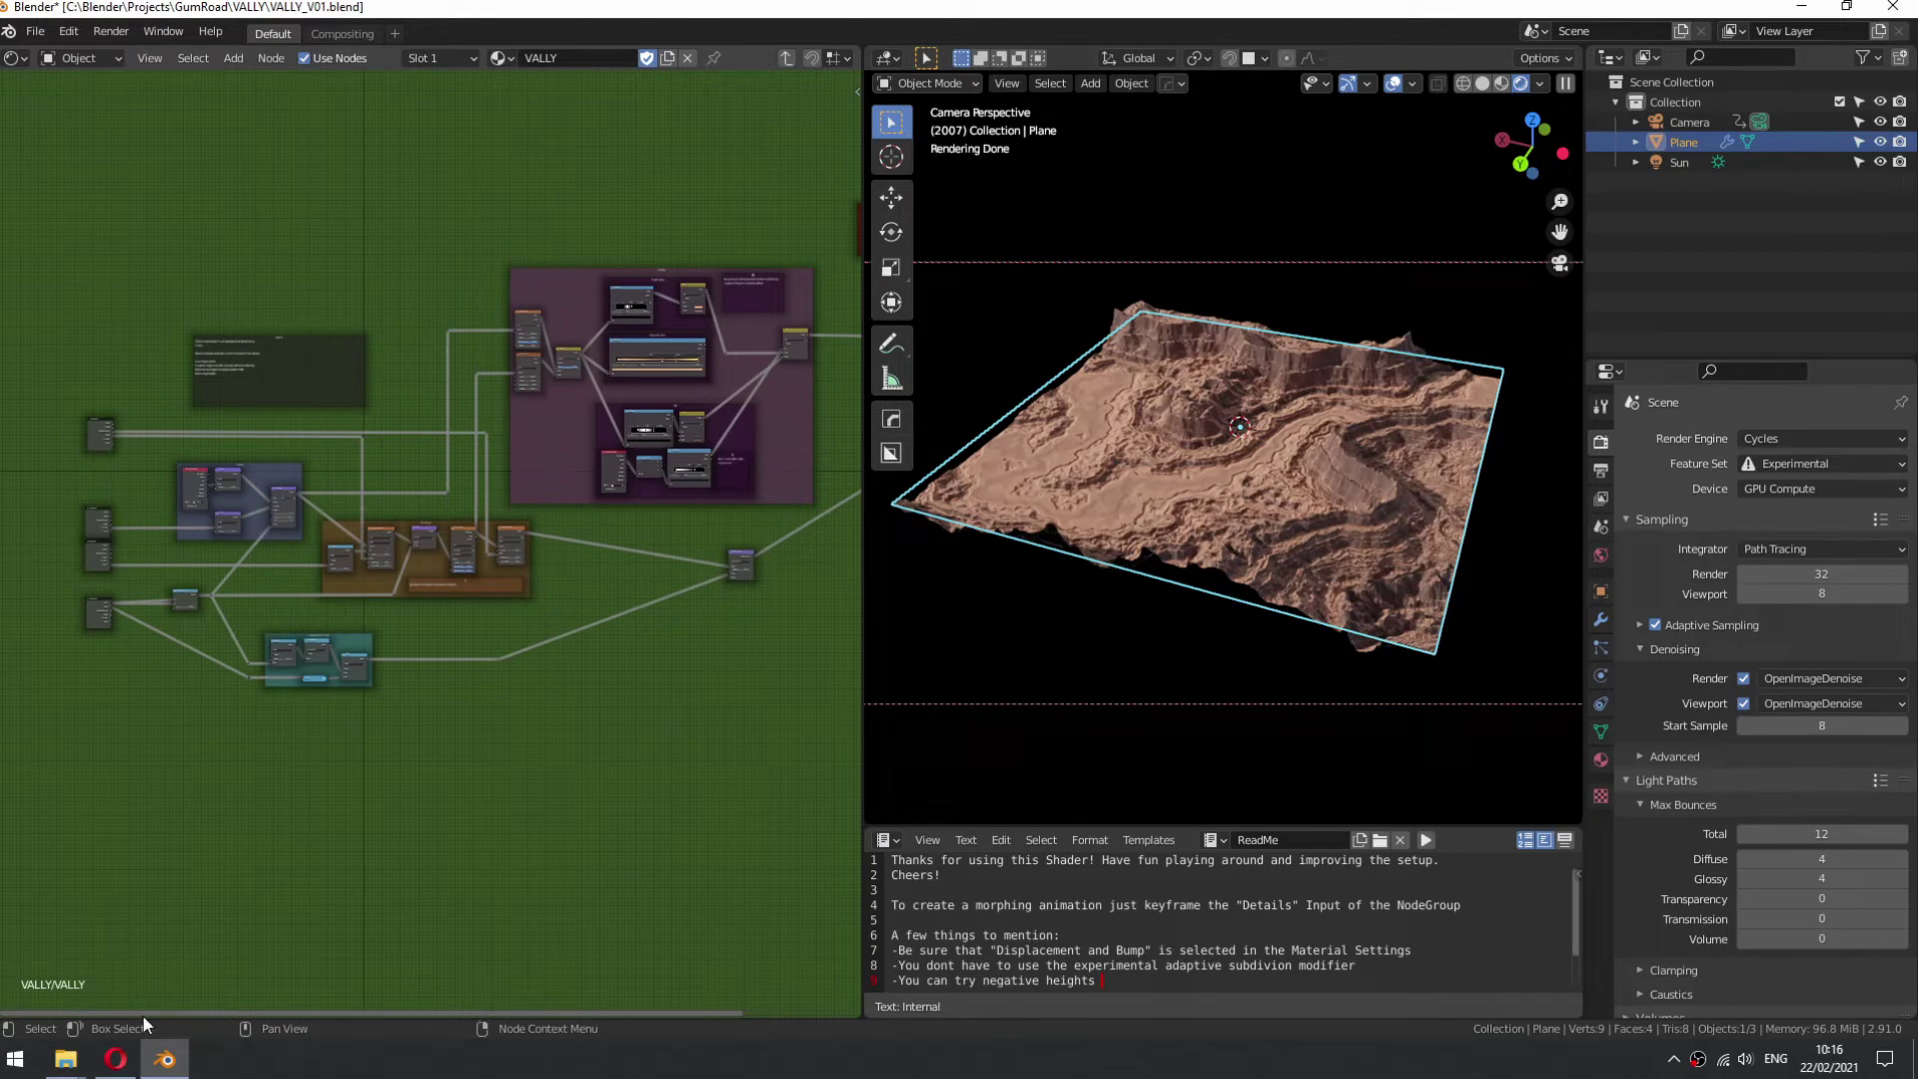
{"action": "left_click", "coordinate": [115, 1058]}
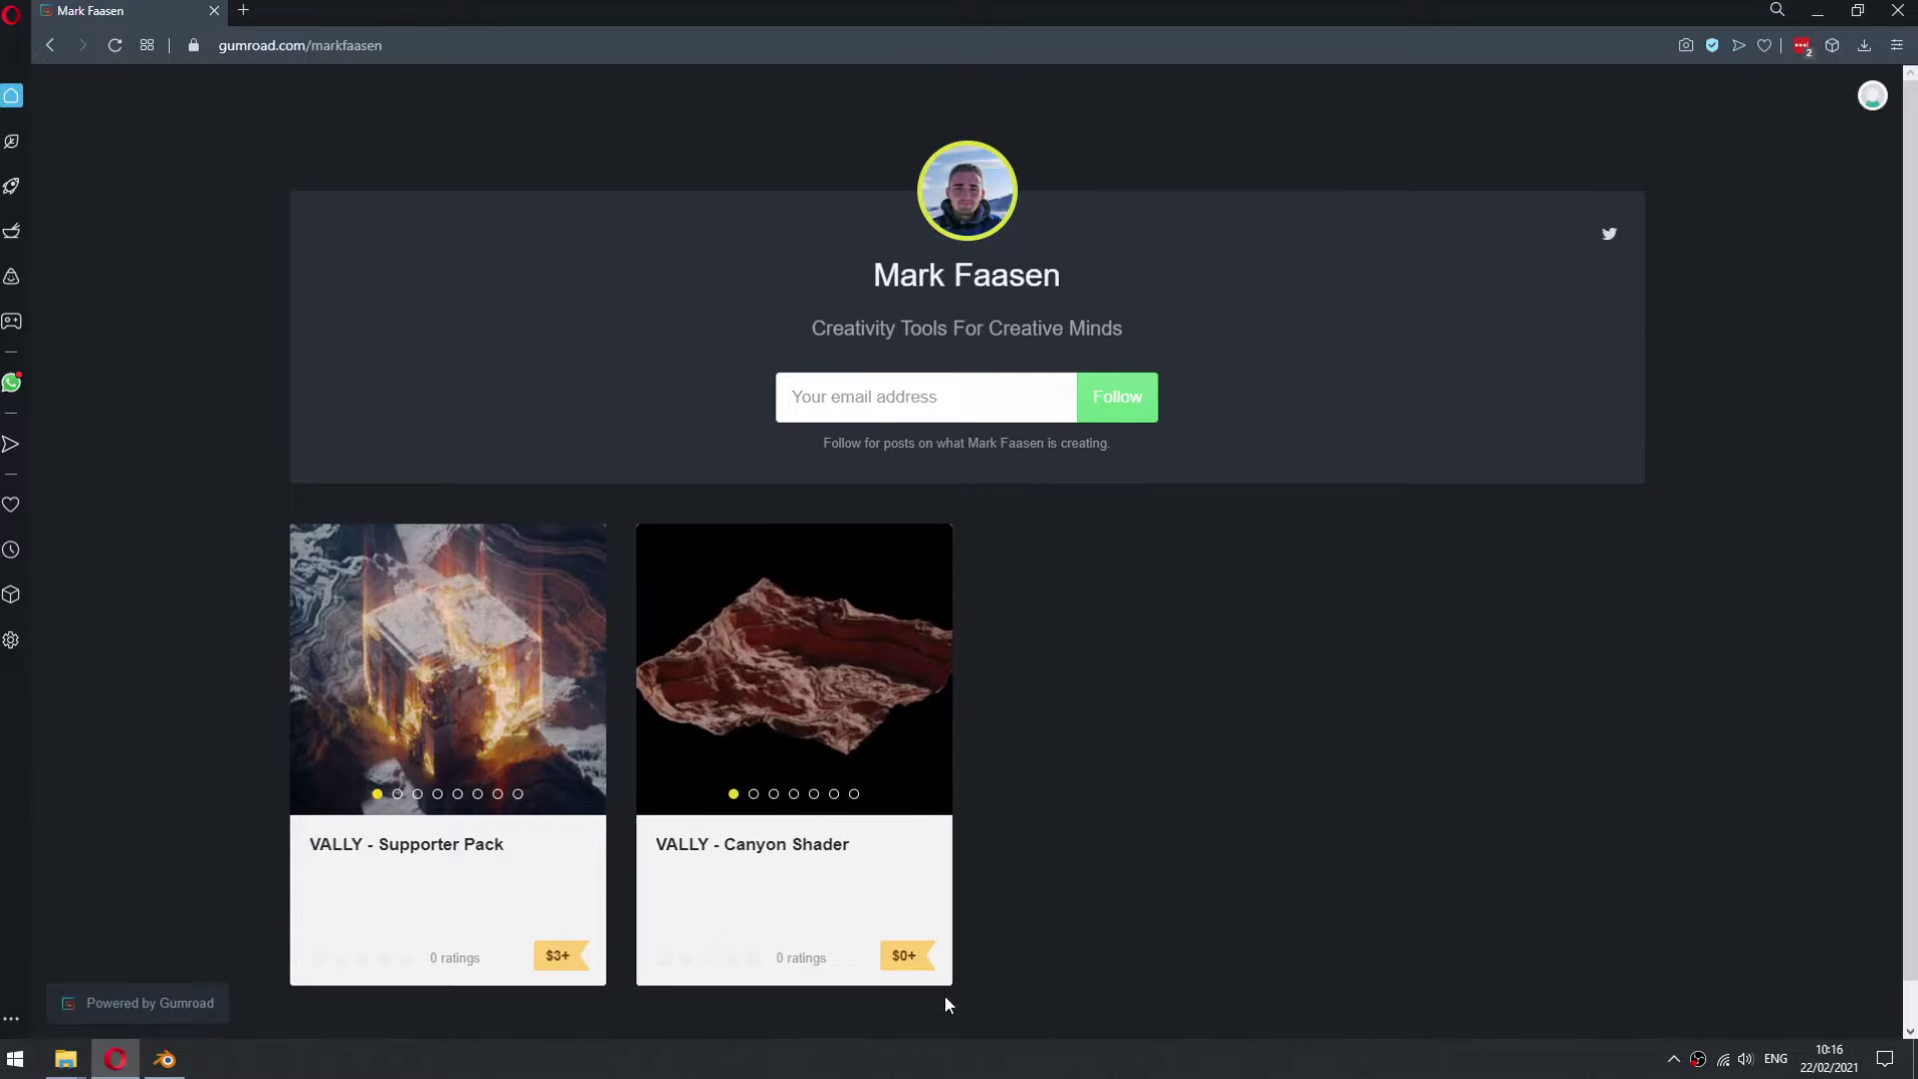
{"action": "left_click", "coordinate": [684, 856]}
{"action": "scroll", "coordinate": [984, 670], "scroll_direction": "down", "scroll_amount": 2}
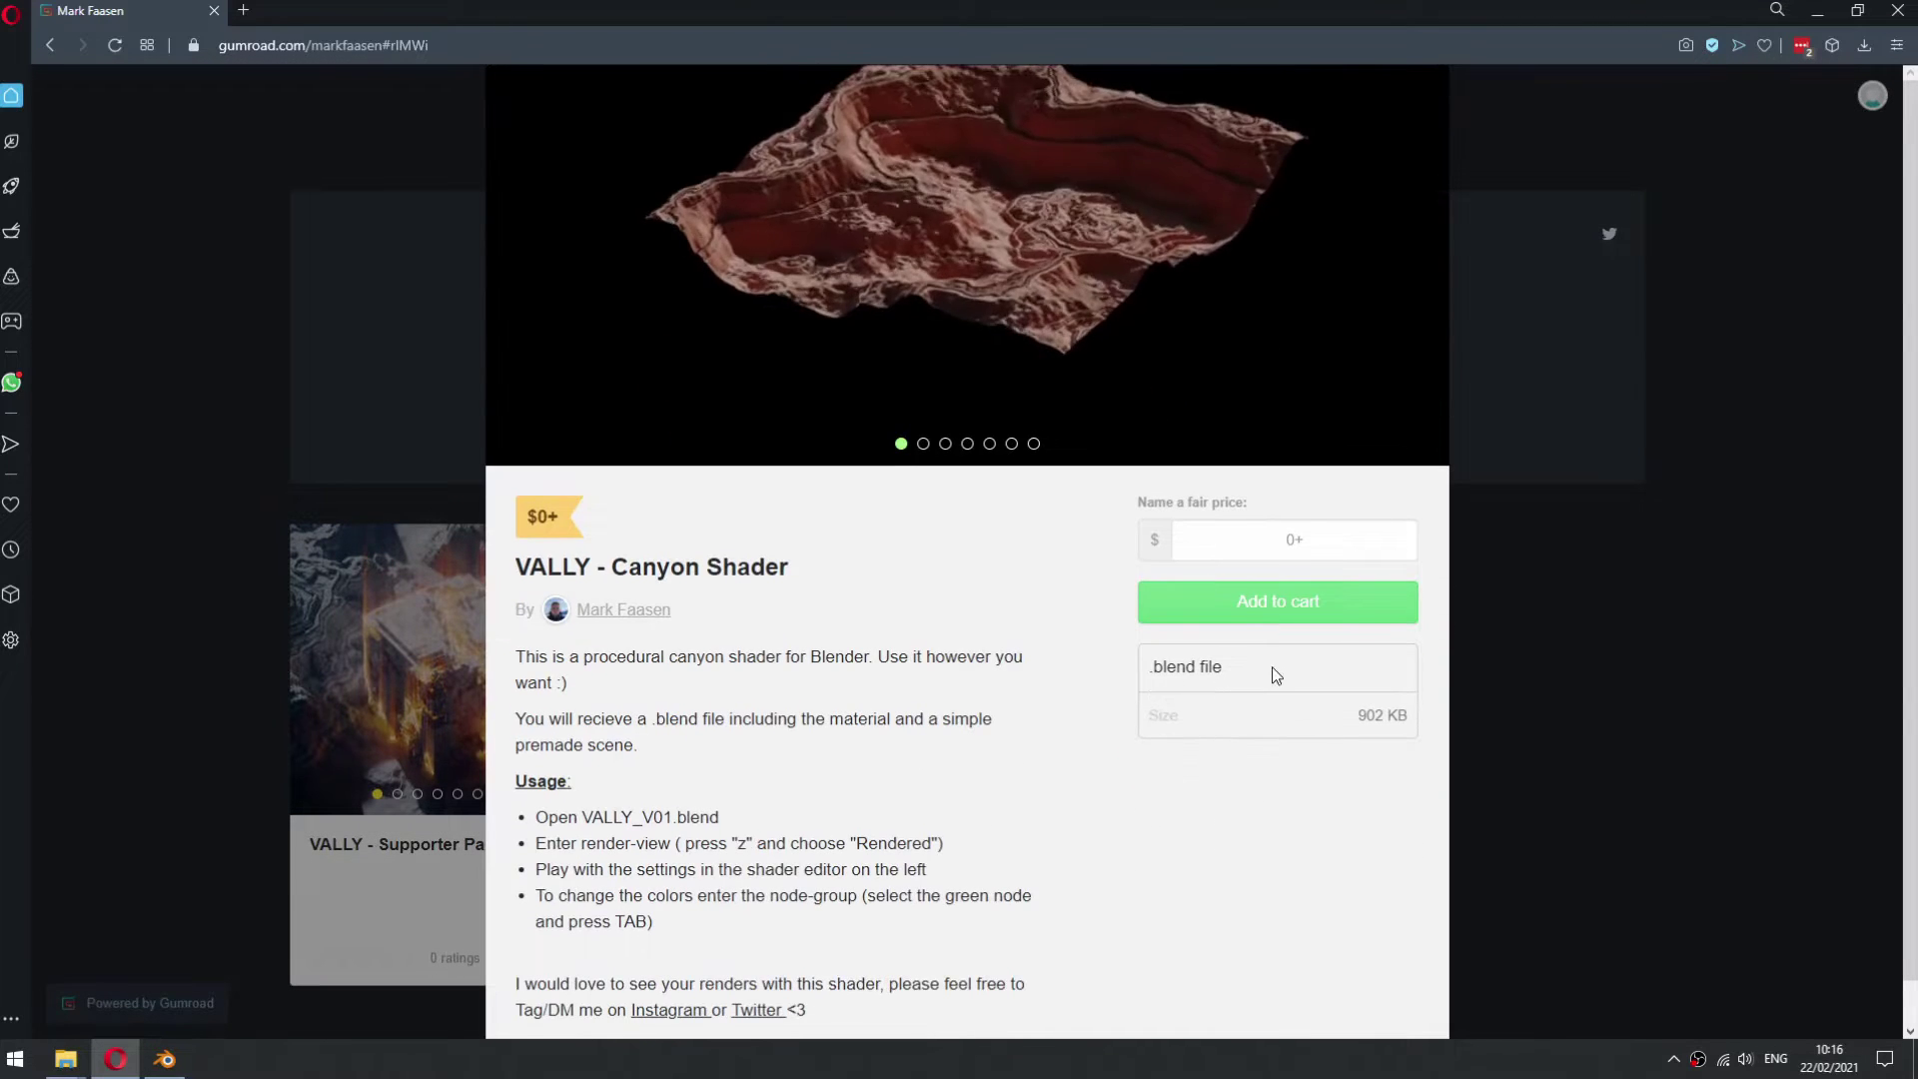
{"action": "left_click_drag", "start_coordinate": [1224, 667], "coordinate": [1149, 668]}
{"action": "left_click", "coordinate": [151, 883]}
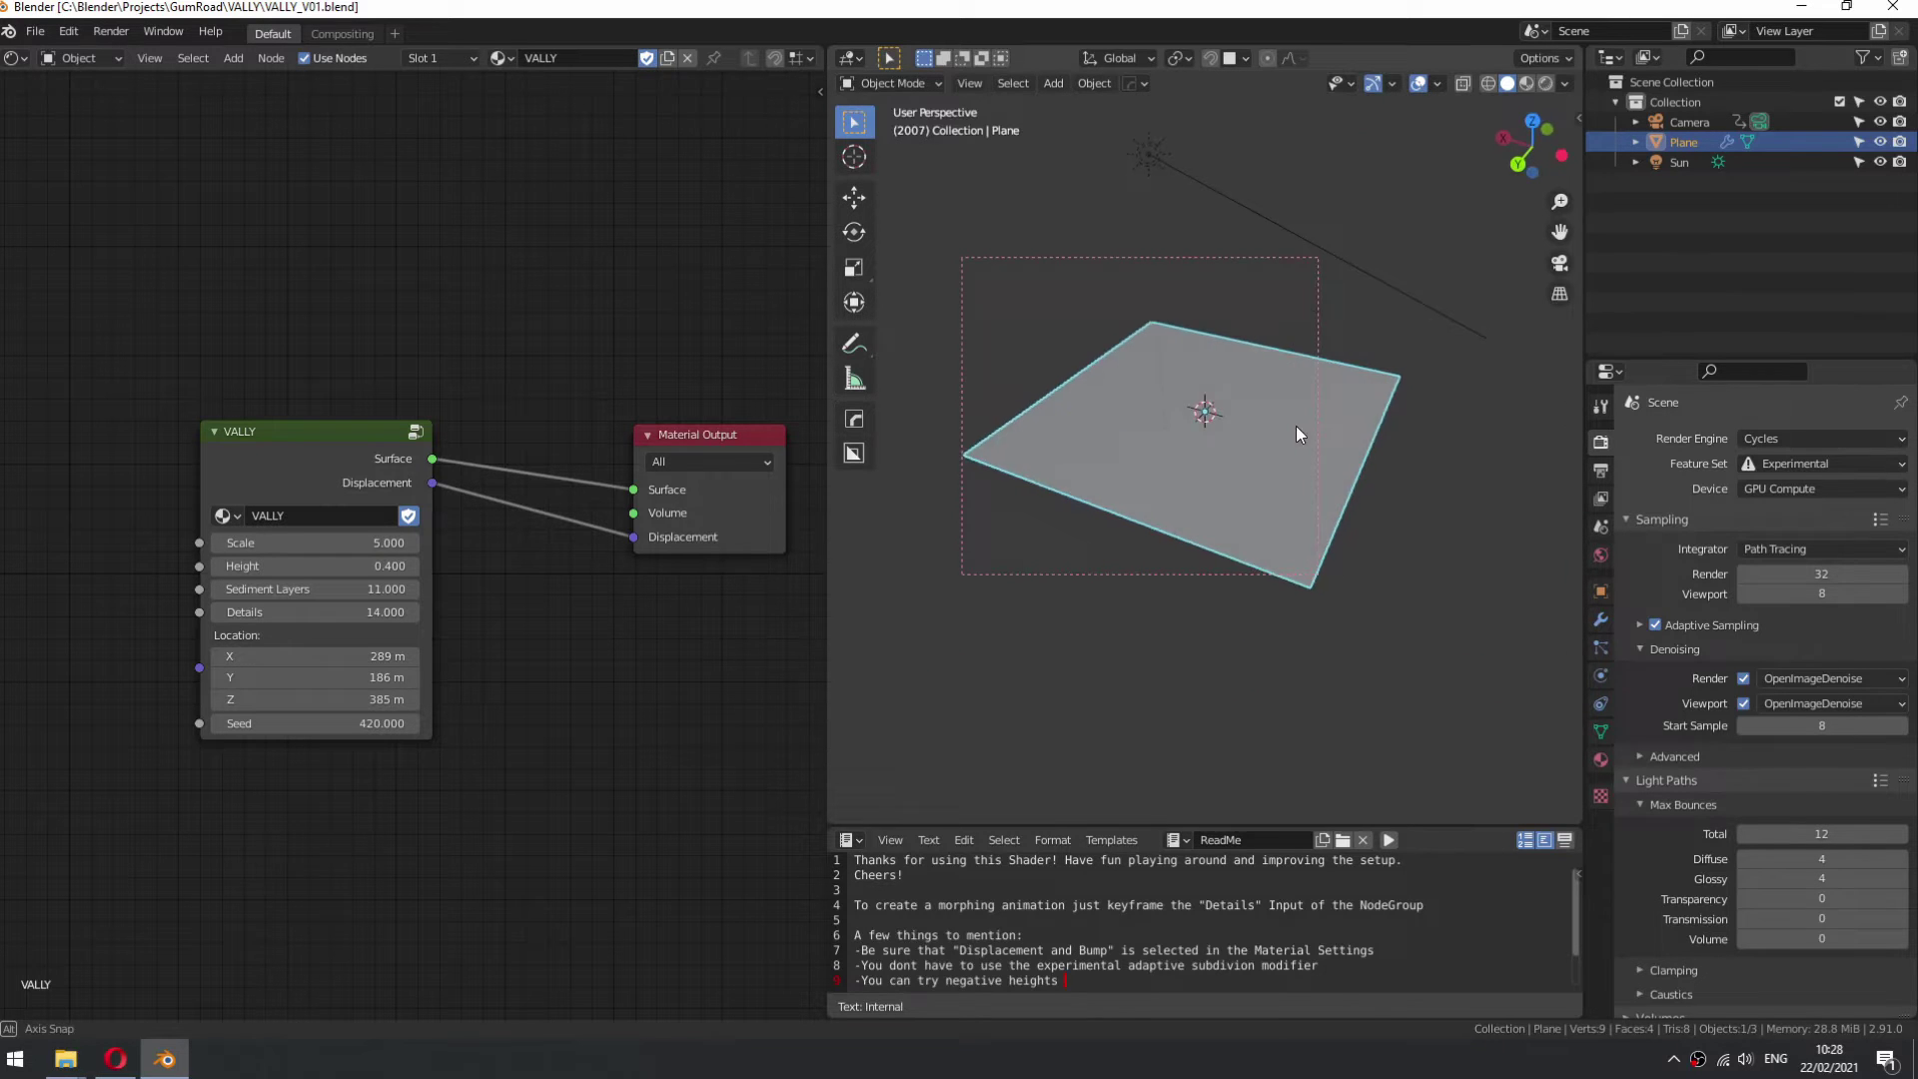
- Switch the 3D viewport to rendered shading and make the plane the selected object
{"action": "left_click", "coordinate": [1169, 280]}
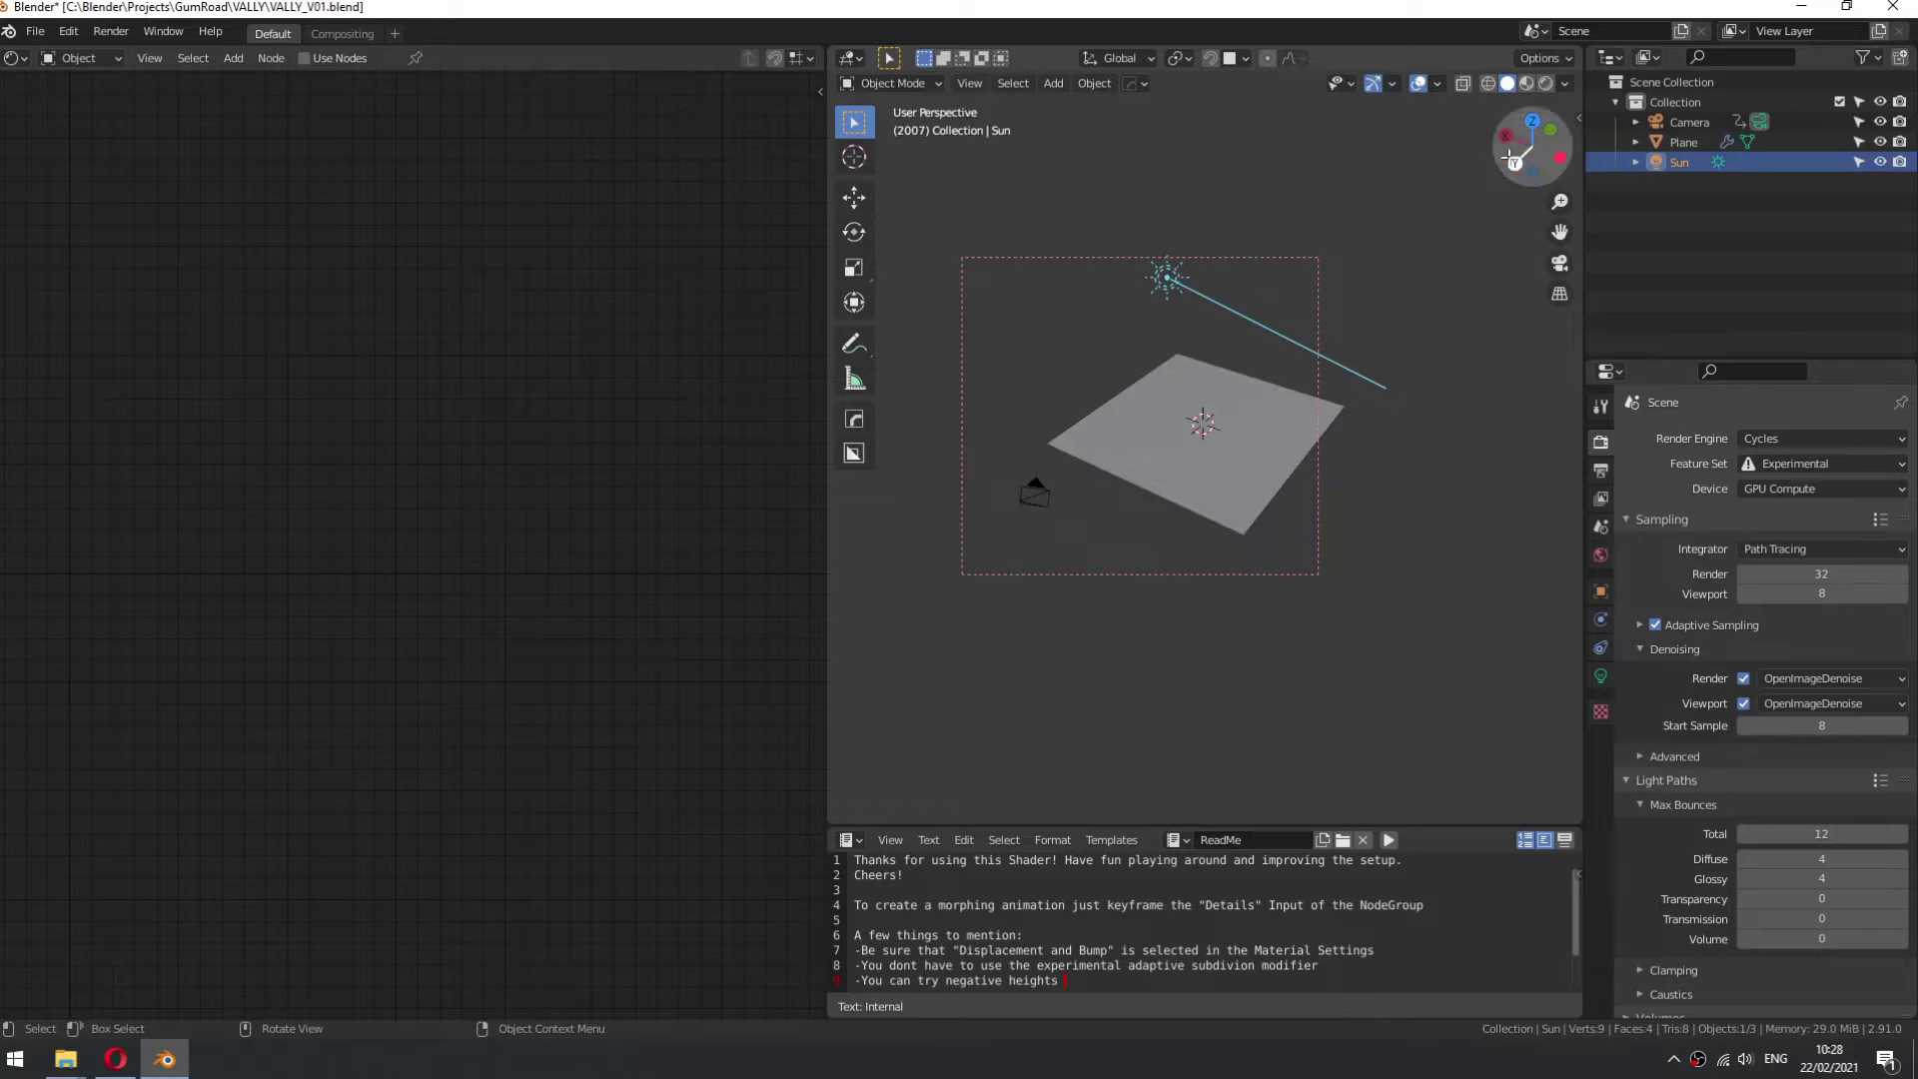
{"action": "left_click", "coordinate": [1548, 89]}
{"action": "left_click", "coordinate": [1189, 442]}
- Set the VALLY node's Location to X 322 m and Y 182 m, and its Scale to 7.3
{"action": "mouse_move", "coordinate": [1183, 440]}
{"action": "middle_mouse_down"}
{"action": "mouse_move", "coordinate": [1271, 417]}
{"action": "mouse_move", "coordinate": [1153, 432]}
{"action": "middle_mouse_up"}
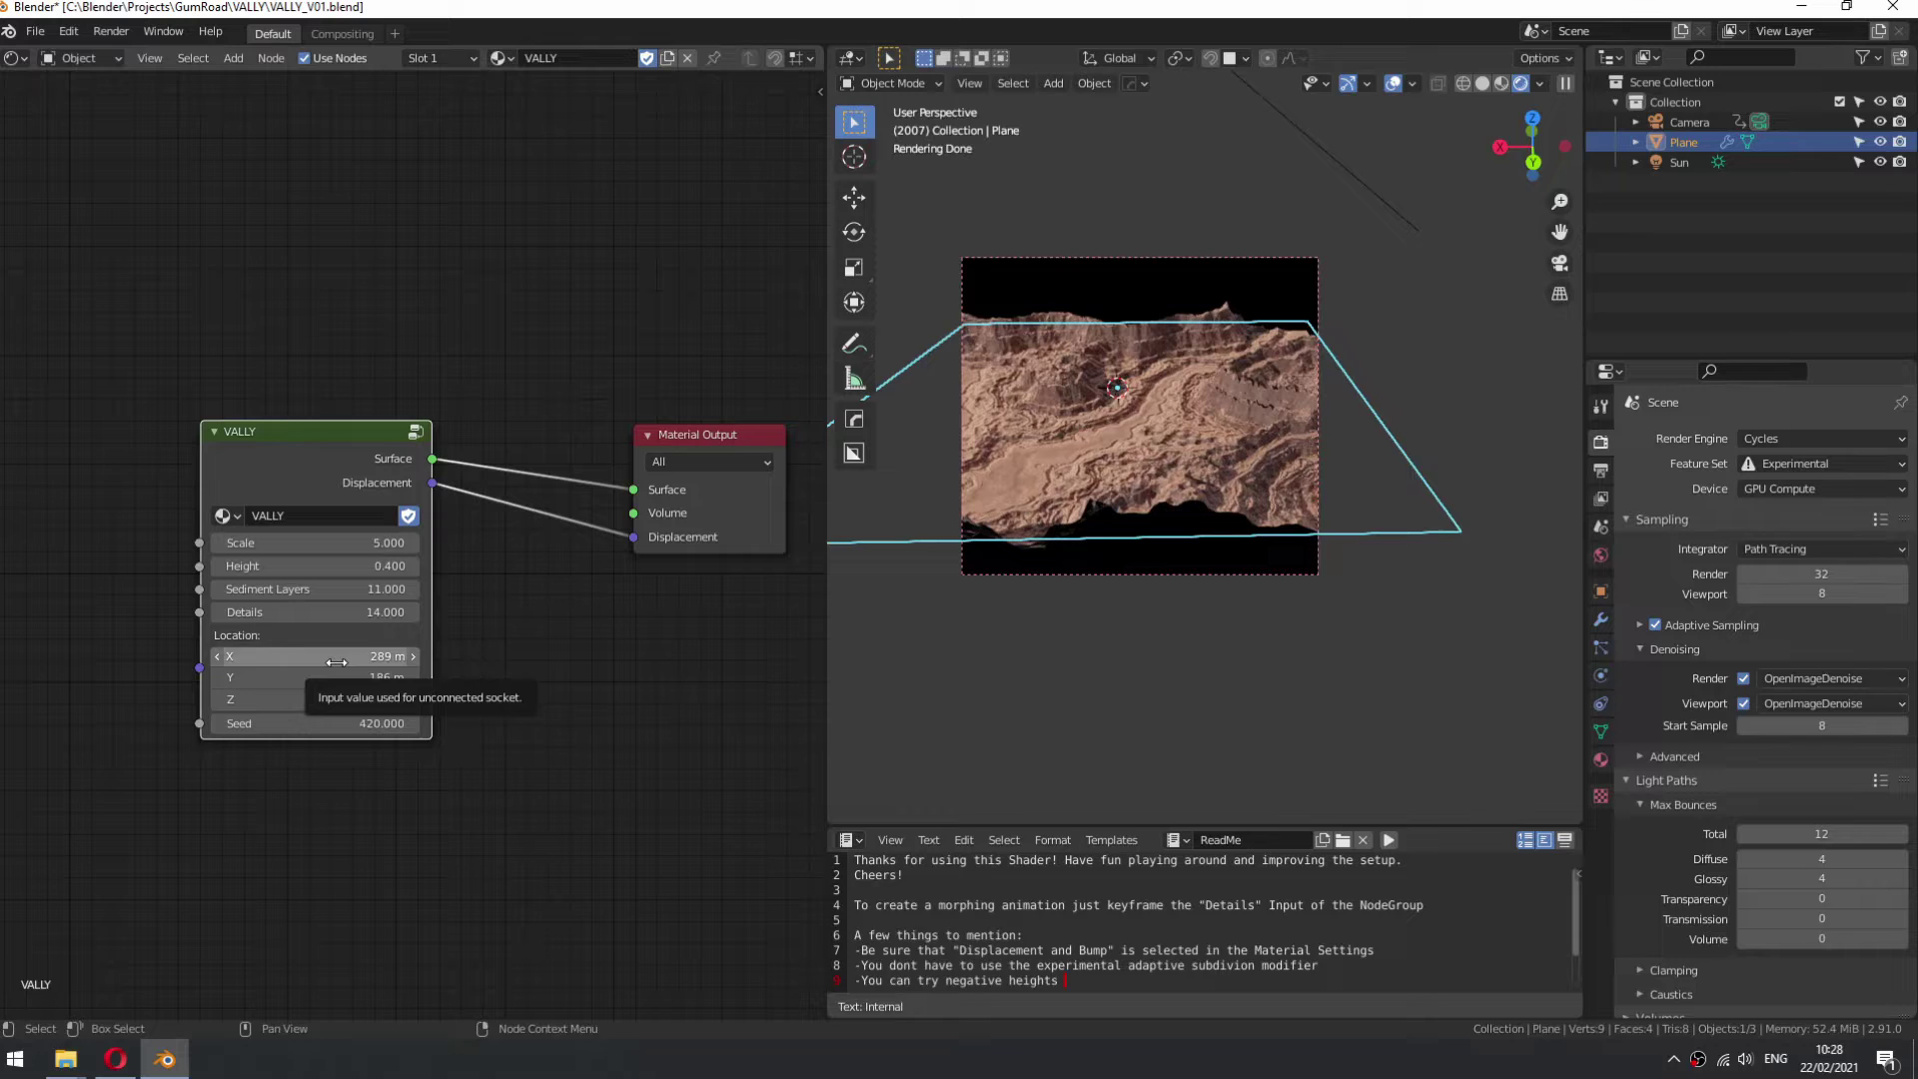
{"action": "mouse_move", "coordinate": [336, 663]}
{"action": "left_mouse_down"}
{"action": "mouse_move", "coordinate": [374, 663]}
{"action": "mouse_move", "coordinate": [328, 678]}
{"action": "left_mouse_up"}
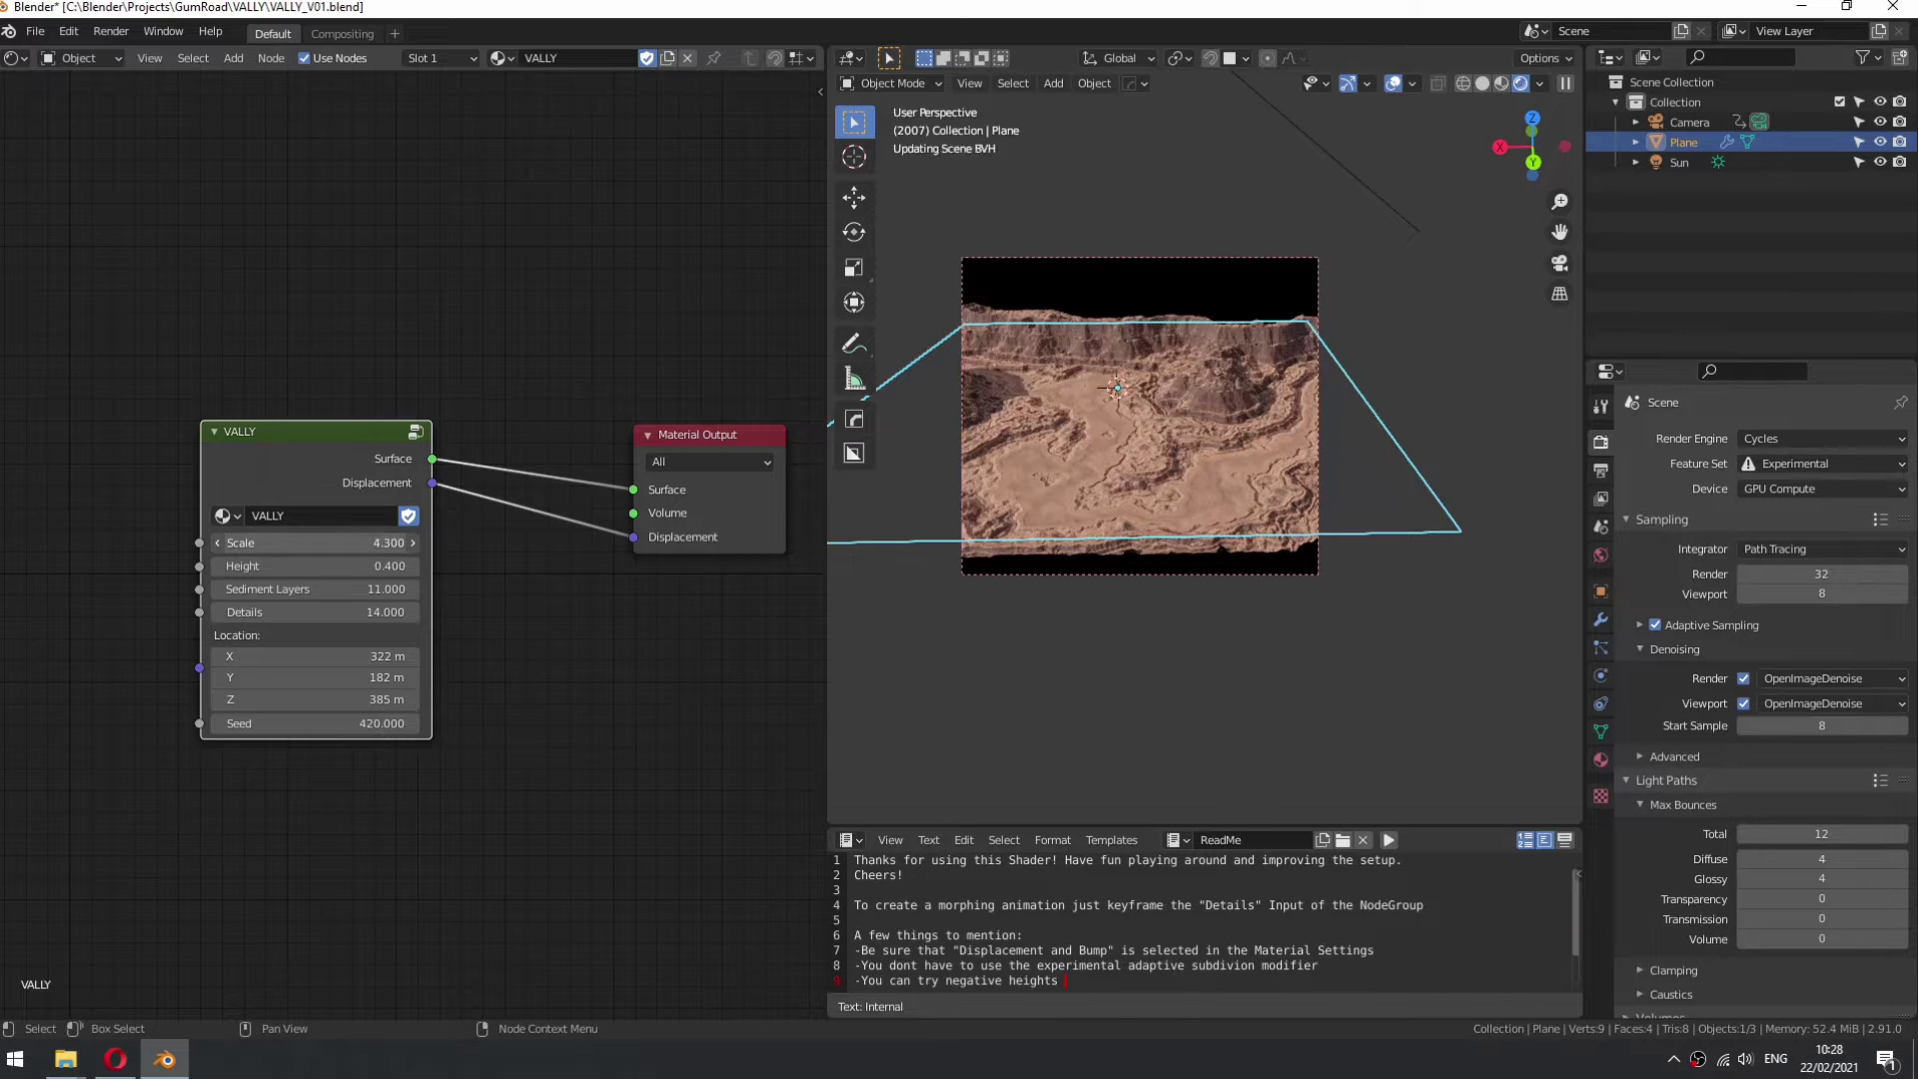
{"action": "left_click_drag", "start_coordinate": [315, 542], "coordinate": [339, 543]}
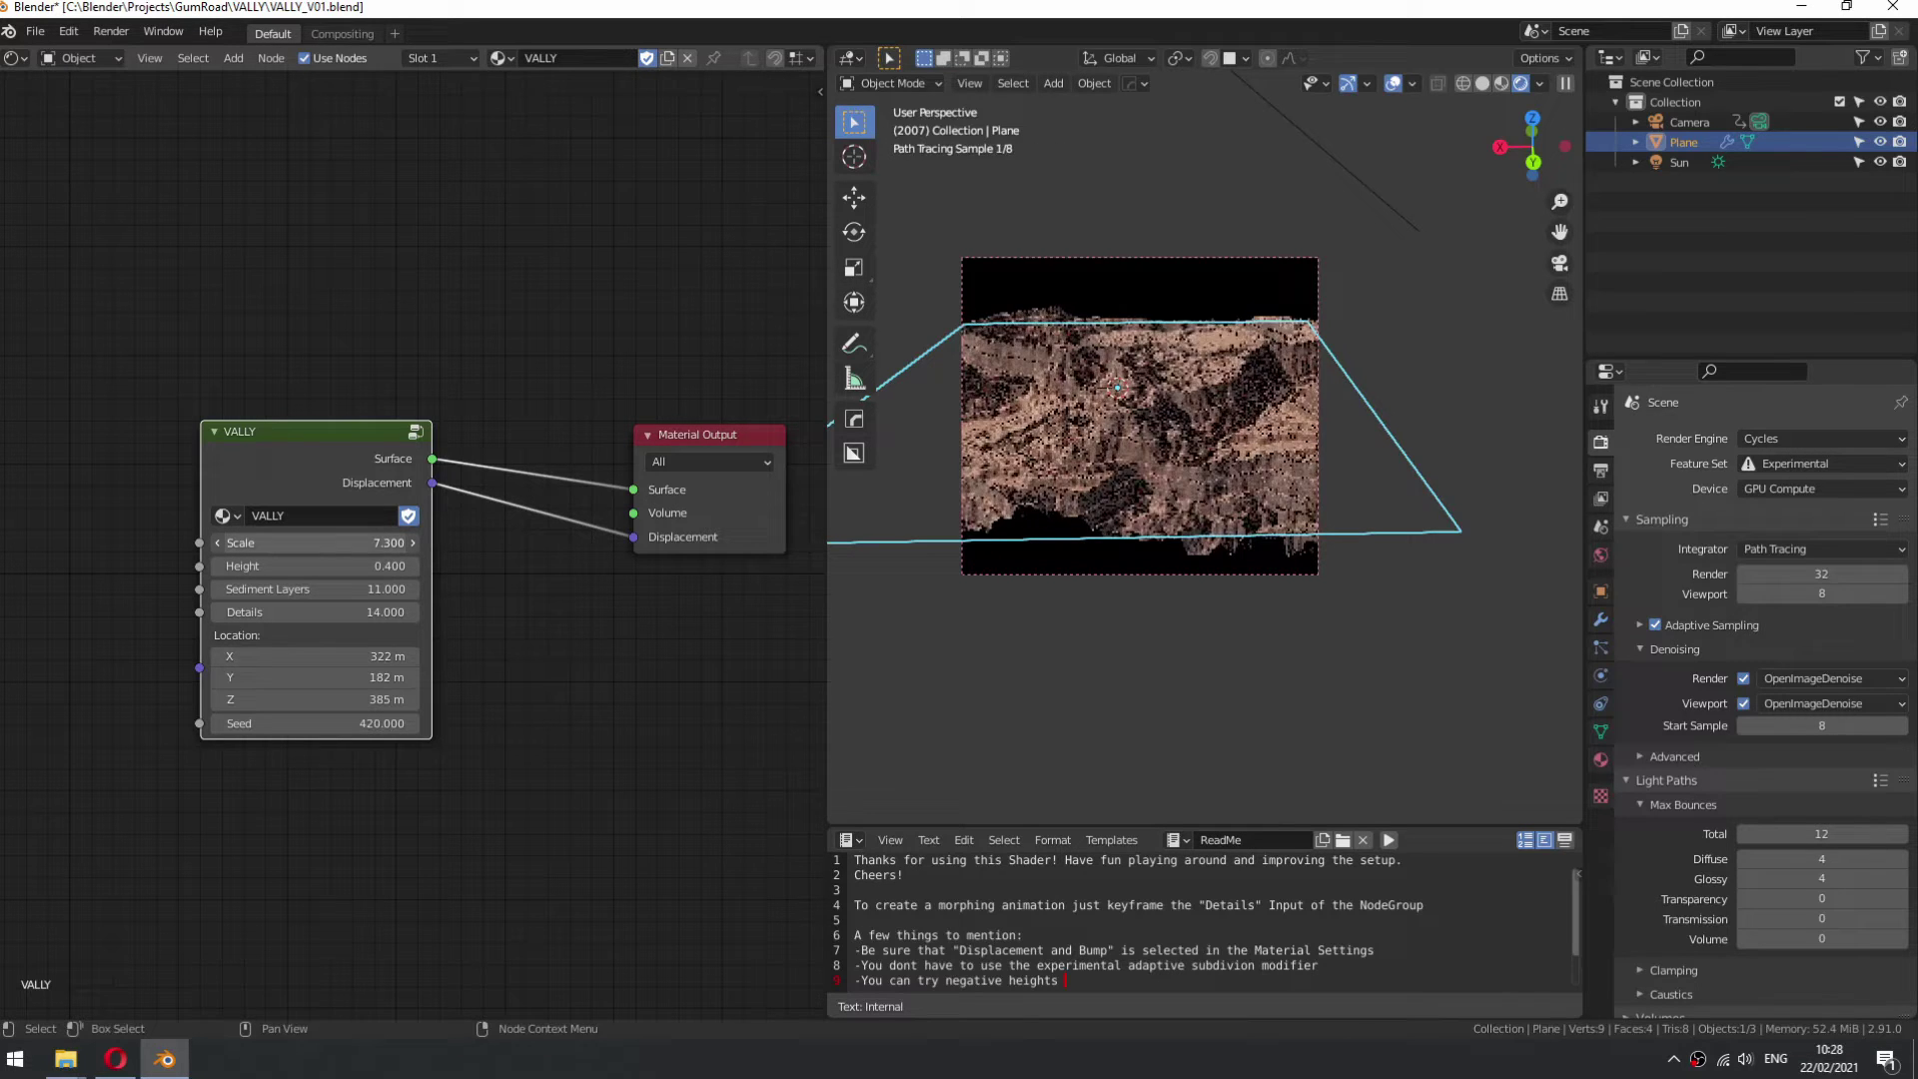
- Examine the rendered terrain's cliff walls and rock layers up close from several angles
{"action": "mouse_move", "coordinate": [1315, 435]}
{"action": "middle_mouse_down"}
{"action": "mouse_move", "coordinate": [1185, 440]}
{"action": "mouse_move", "coordinate": [1324, 416]}
{"action": "middle_mouse_up"}
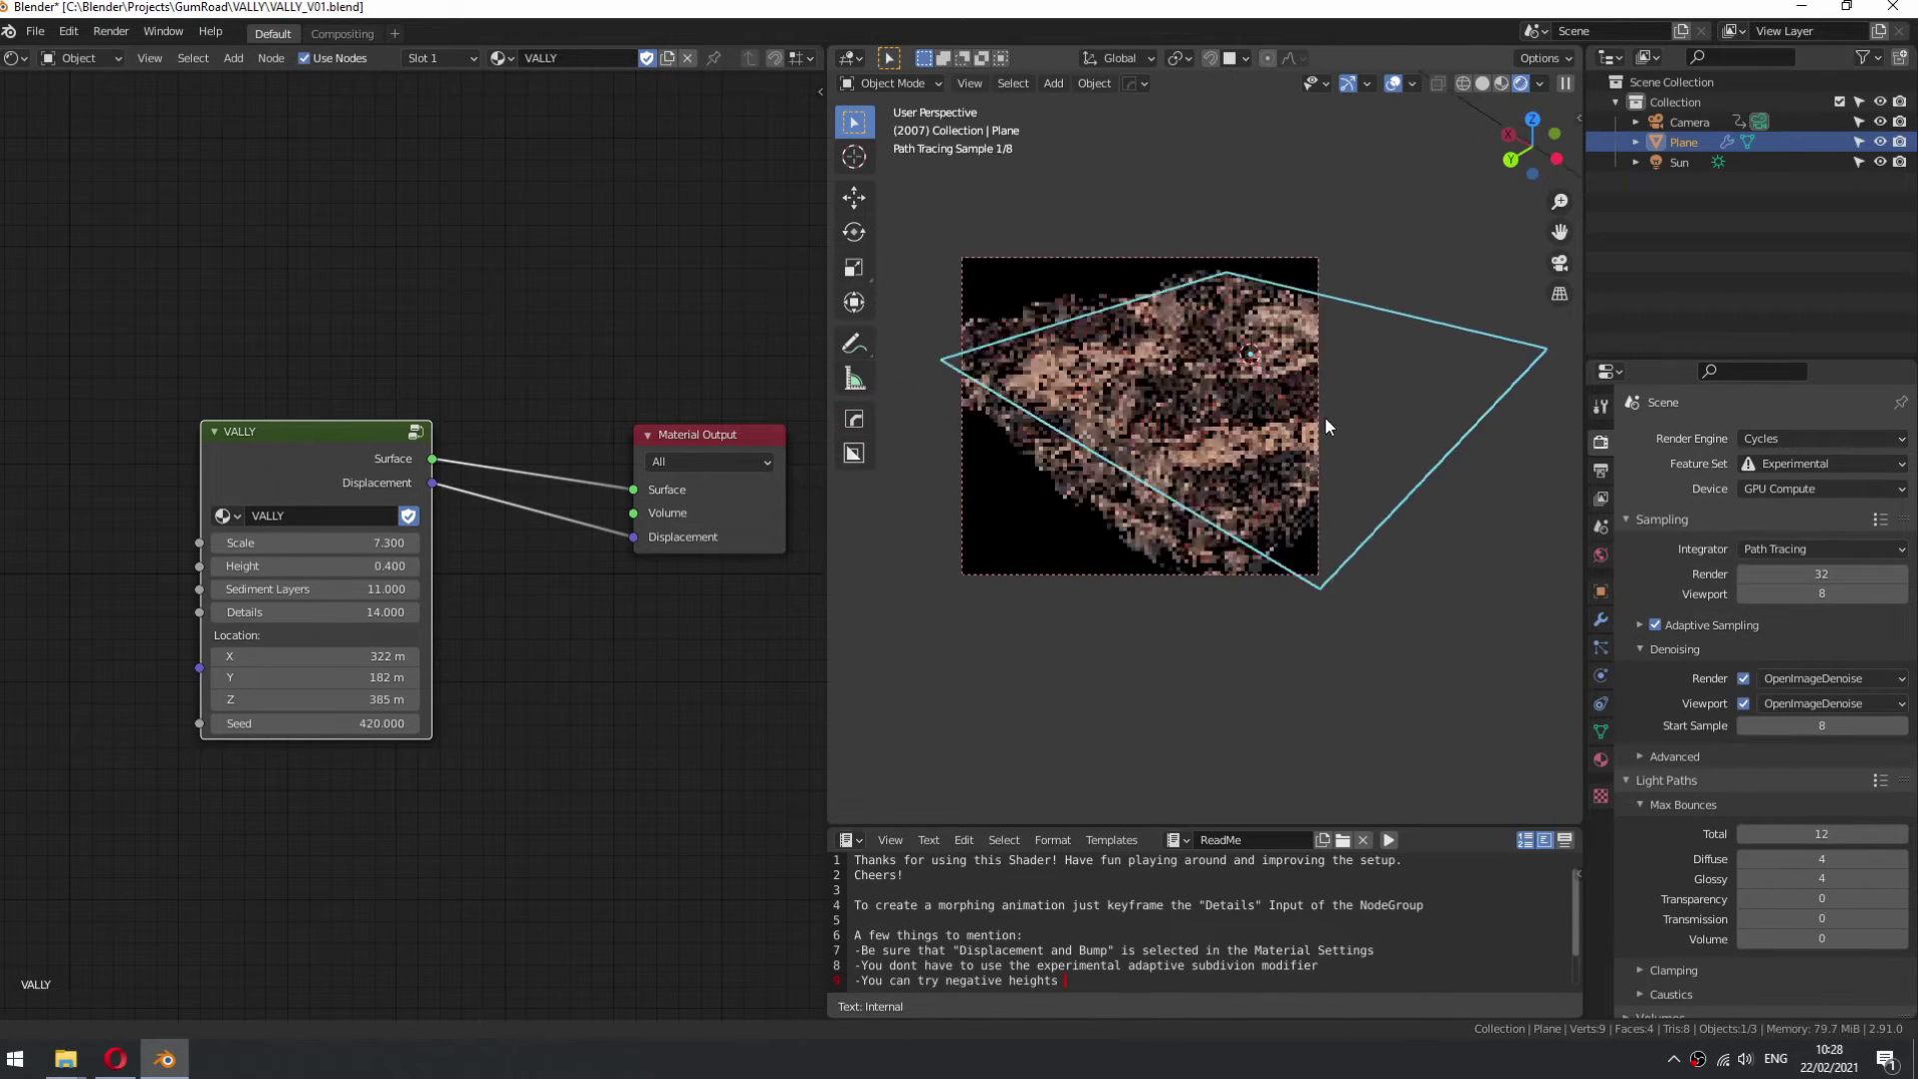
{"action": "scroll", "coordinate": [1273, 422], "scroll_direction": "up", "scroll_amount": 3}
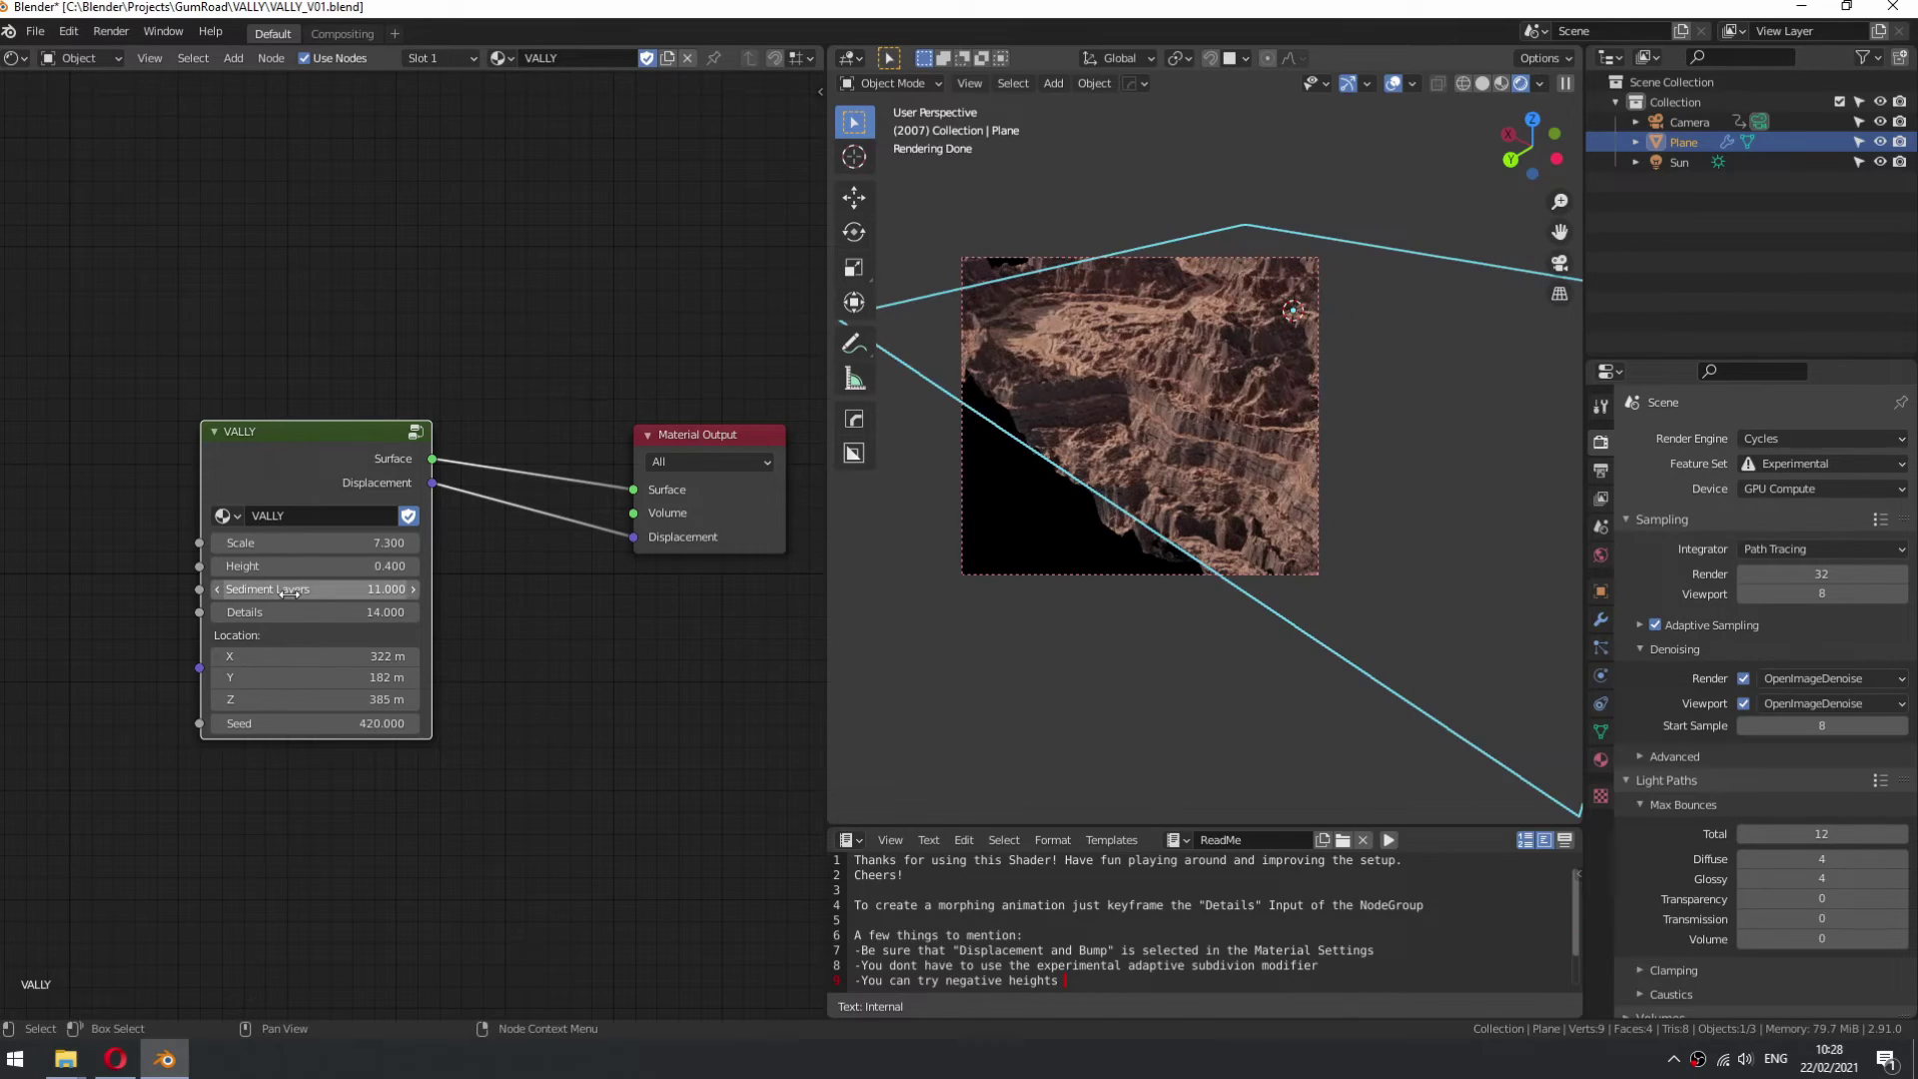
{"action": "middle_click_drag", "start_coordinate": [1255, 504], "coordinate": [1208, 449], "text": "shift"}
{"action": "scroll", "coordinate": [1189, 422], "scroll_direction": "up", "scroll_amount": 3}
{"action": "scroll", "coordinate": [1177, 394], "scroll_direction": "down", "scroll_amount": 2}
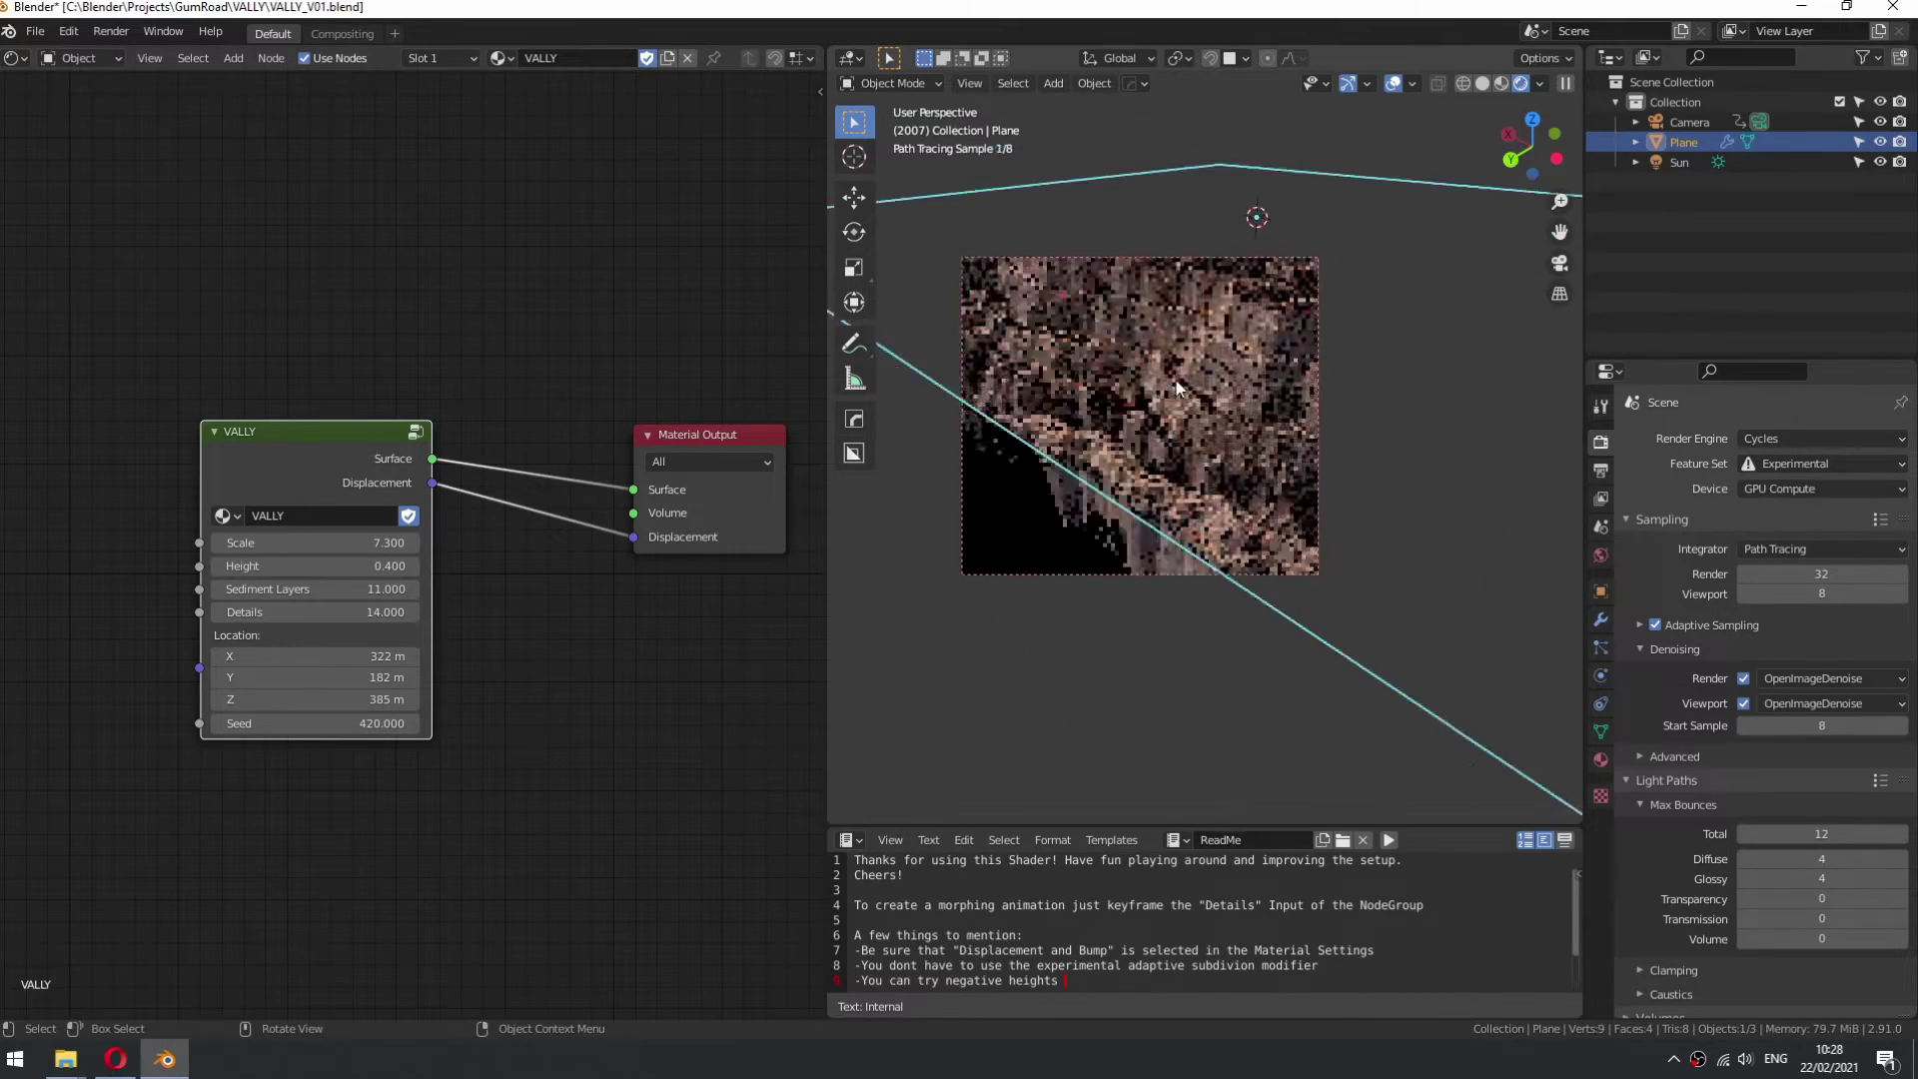
{"action": "middle_click_drag", "start_coordinate": [1177, 387], "coordinate": [1159, 376]}
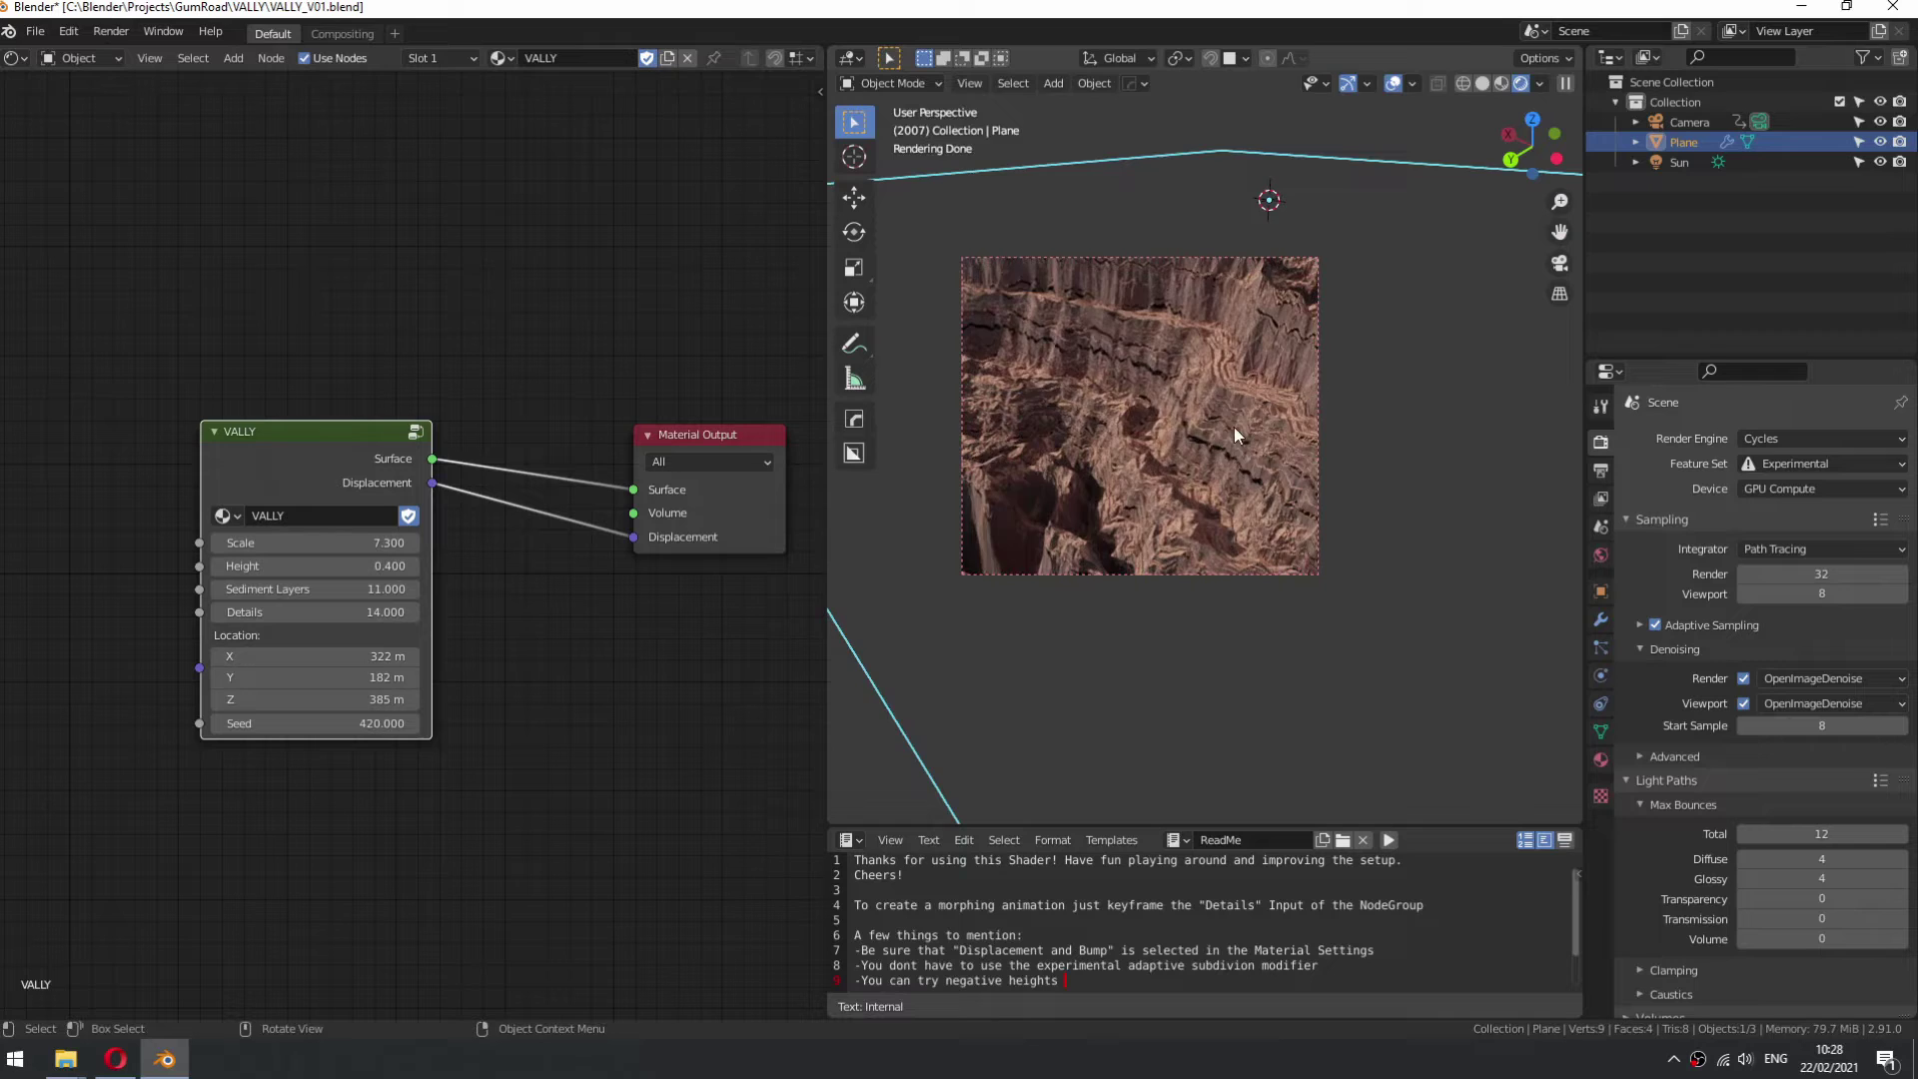
{"action": "key", "text": "Tab"}
{"action": "key", "text": "Tab"}
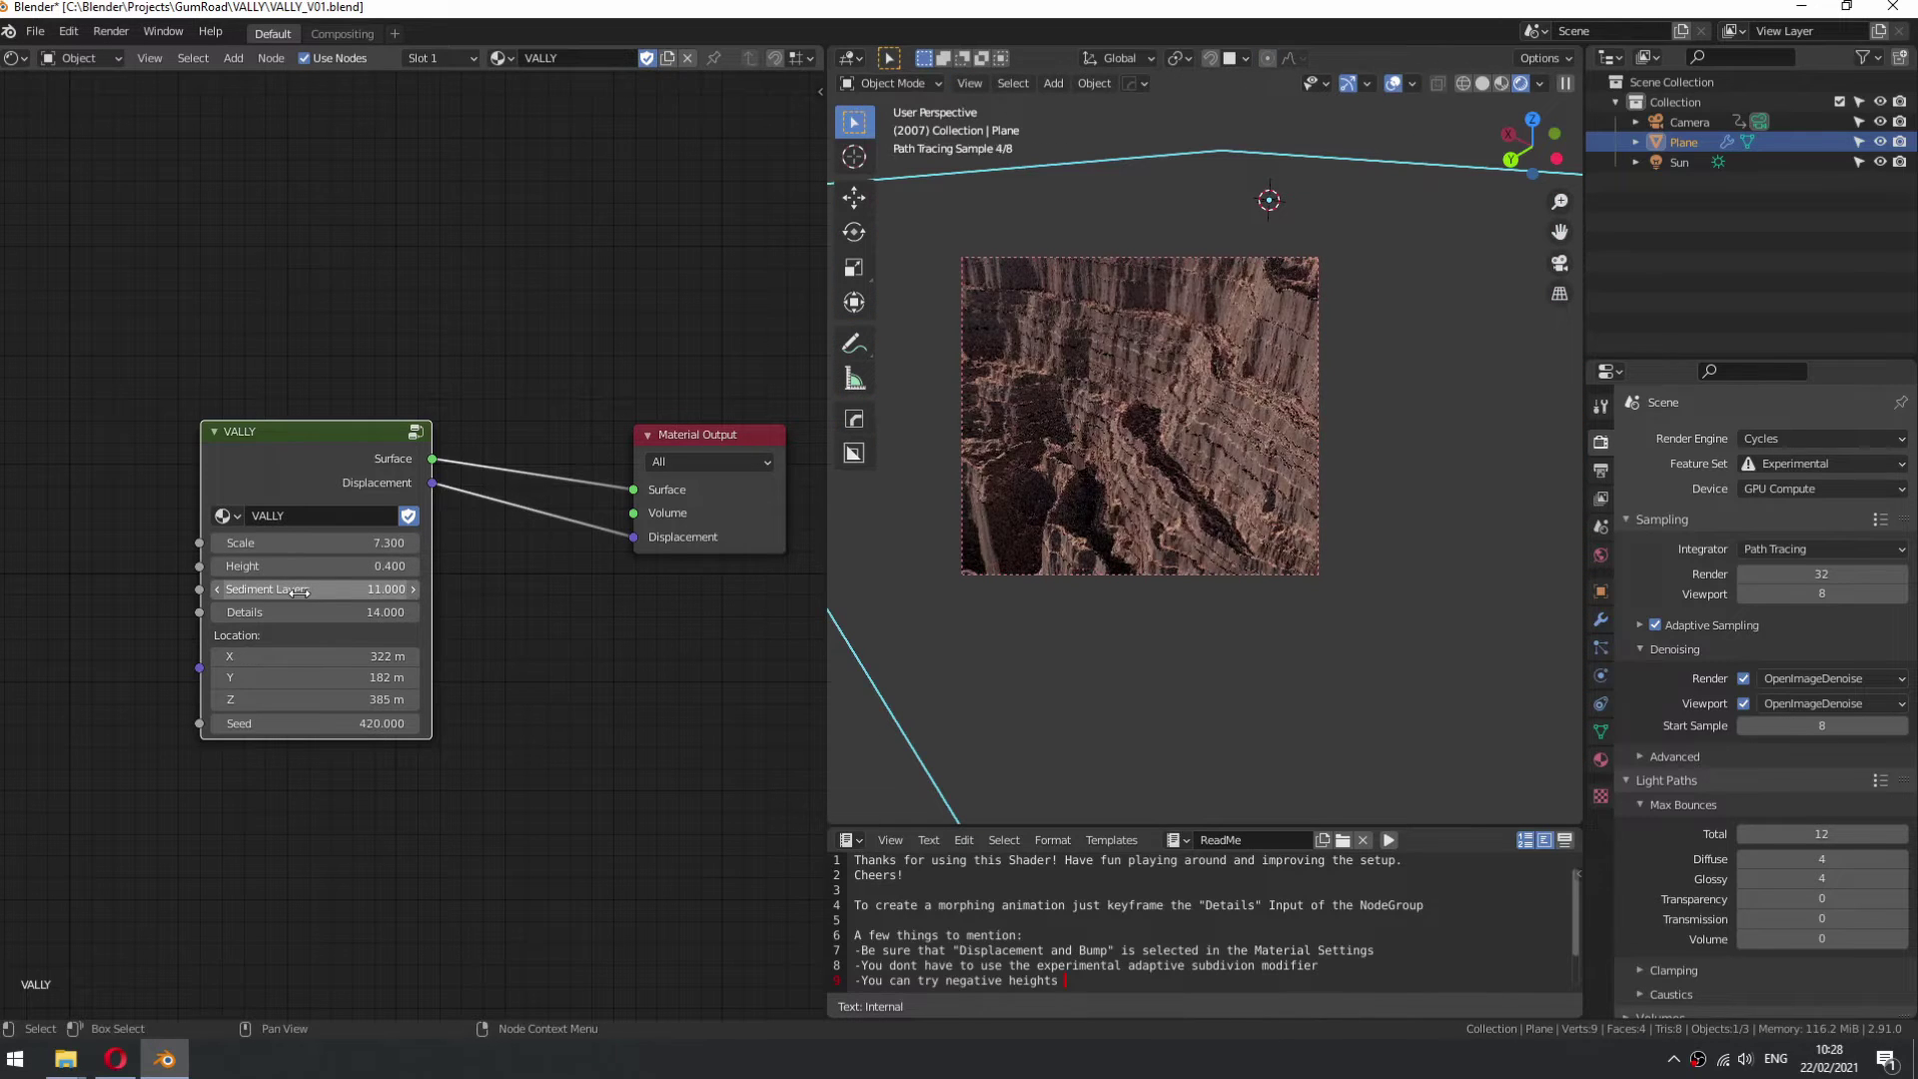
- Try 5.6 Sediment Layers on the VALLY node, and settle on 16 while checking the canyon from other angles
{"action": "left_click_drag", "start_coordinate": [300, 593], "coordinate": [262, 592]}
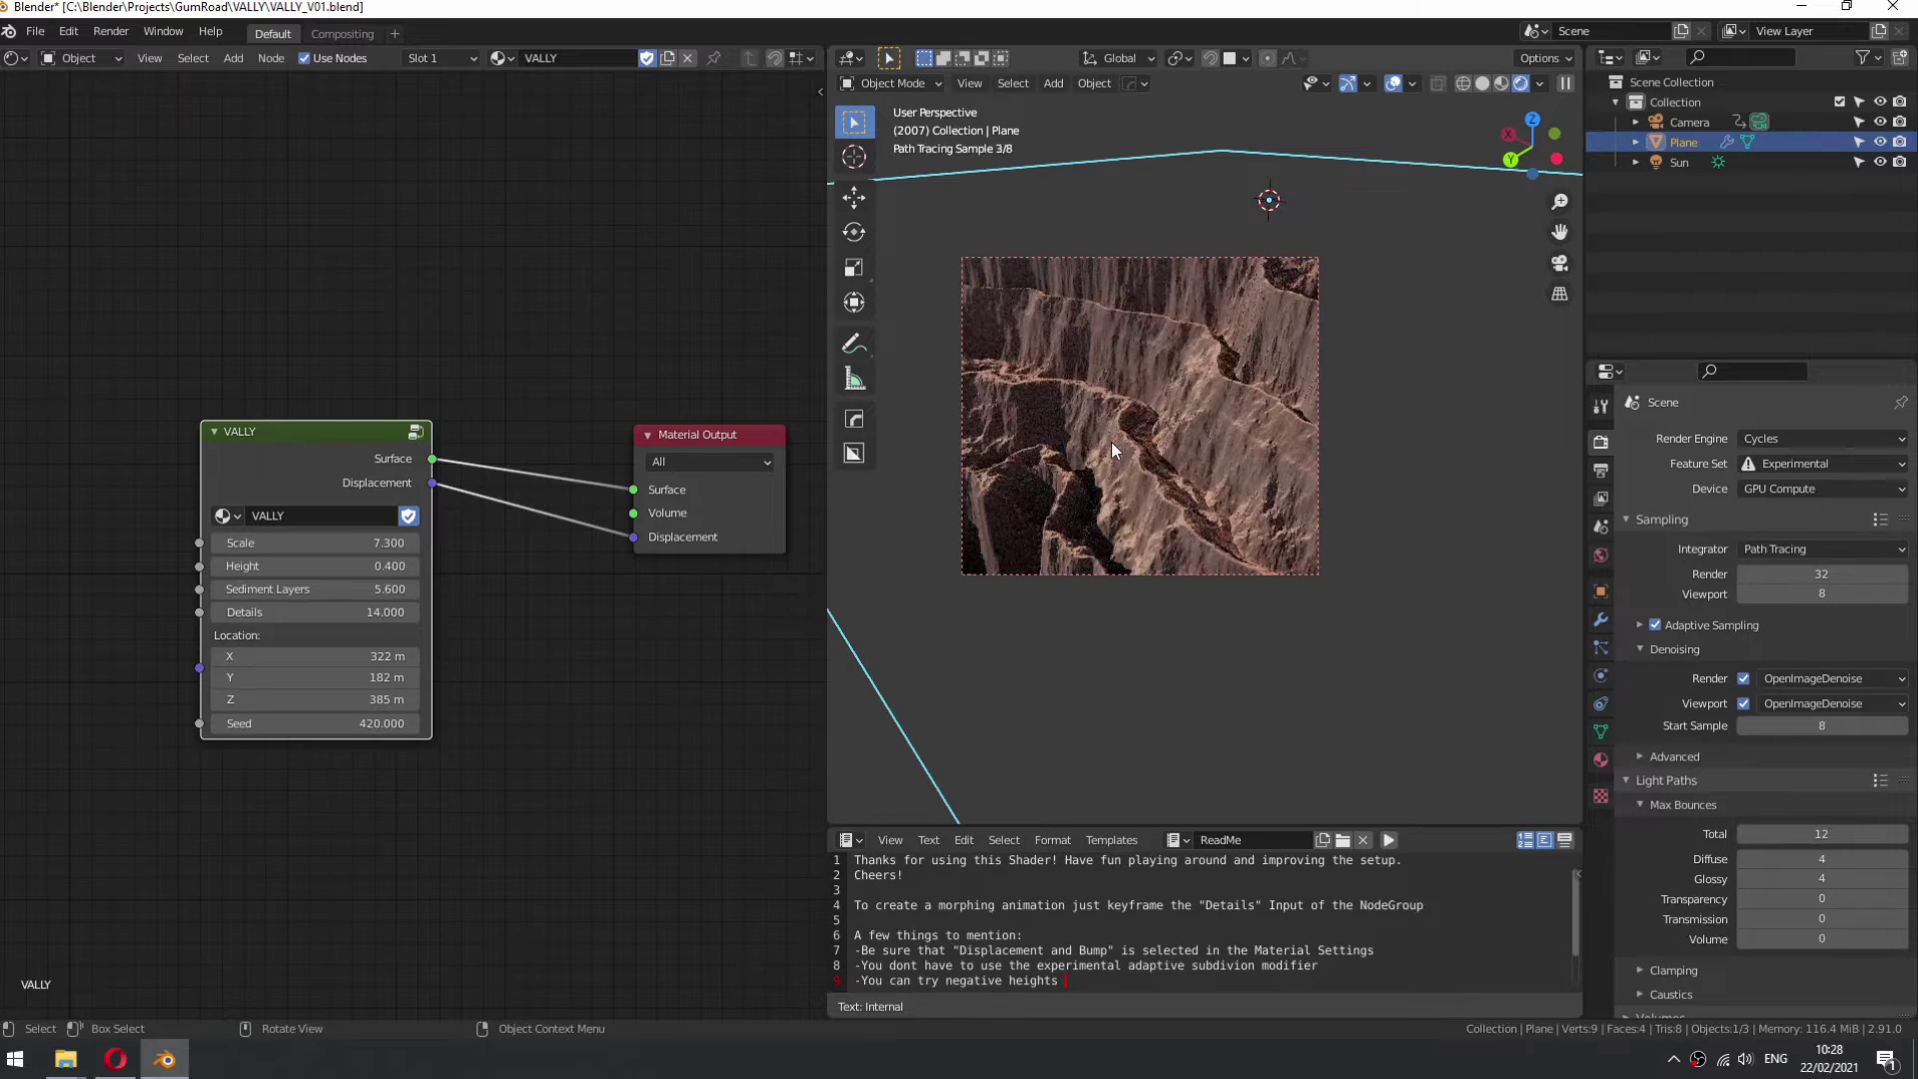
{"action": "mouse_move", "coordinate": [1114, 436]}
{"action": "middle_mouse_down"}
{"action": "mouse_move", "coordinate": [1238, 342]}
{"action": "mouse_move", "coordinate": [1301, 430]}
{"action": "mouse_move", "coordinate": [1159, 426]}
{"action": "mouse_move", "coordinate": [1275, 477]}
{"action": "mouse_move", "coordinate": [1232, 400]}
{"action": "mouse_move", "coordinate": [1126, 452]}
{"action": "middle_mouse_up"}
{"action": "left_click_drag", "start_coordinate": [315, 589], "coordinate": [385, 589]}
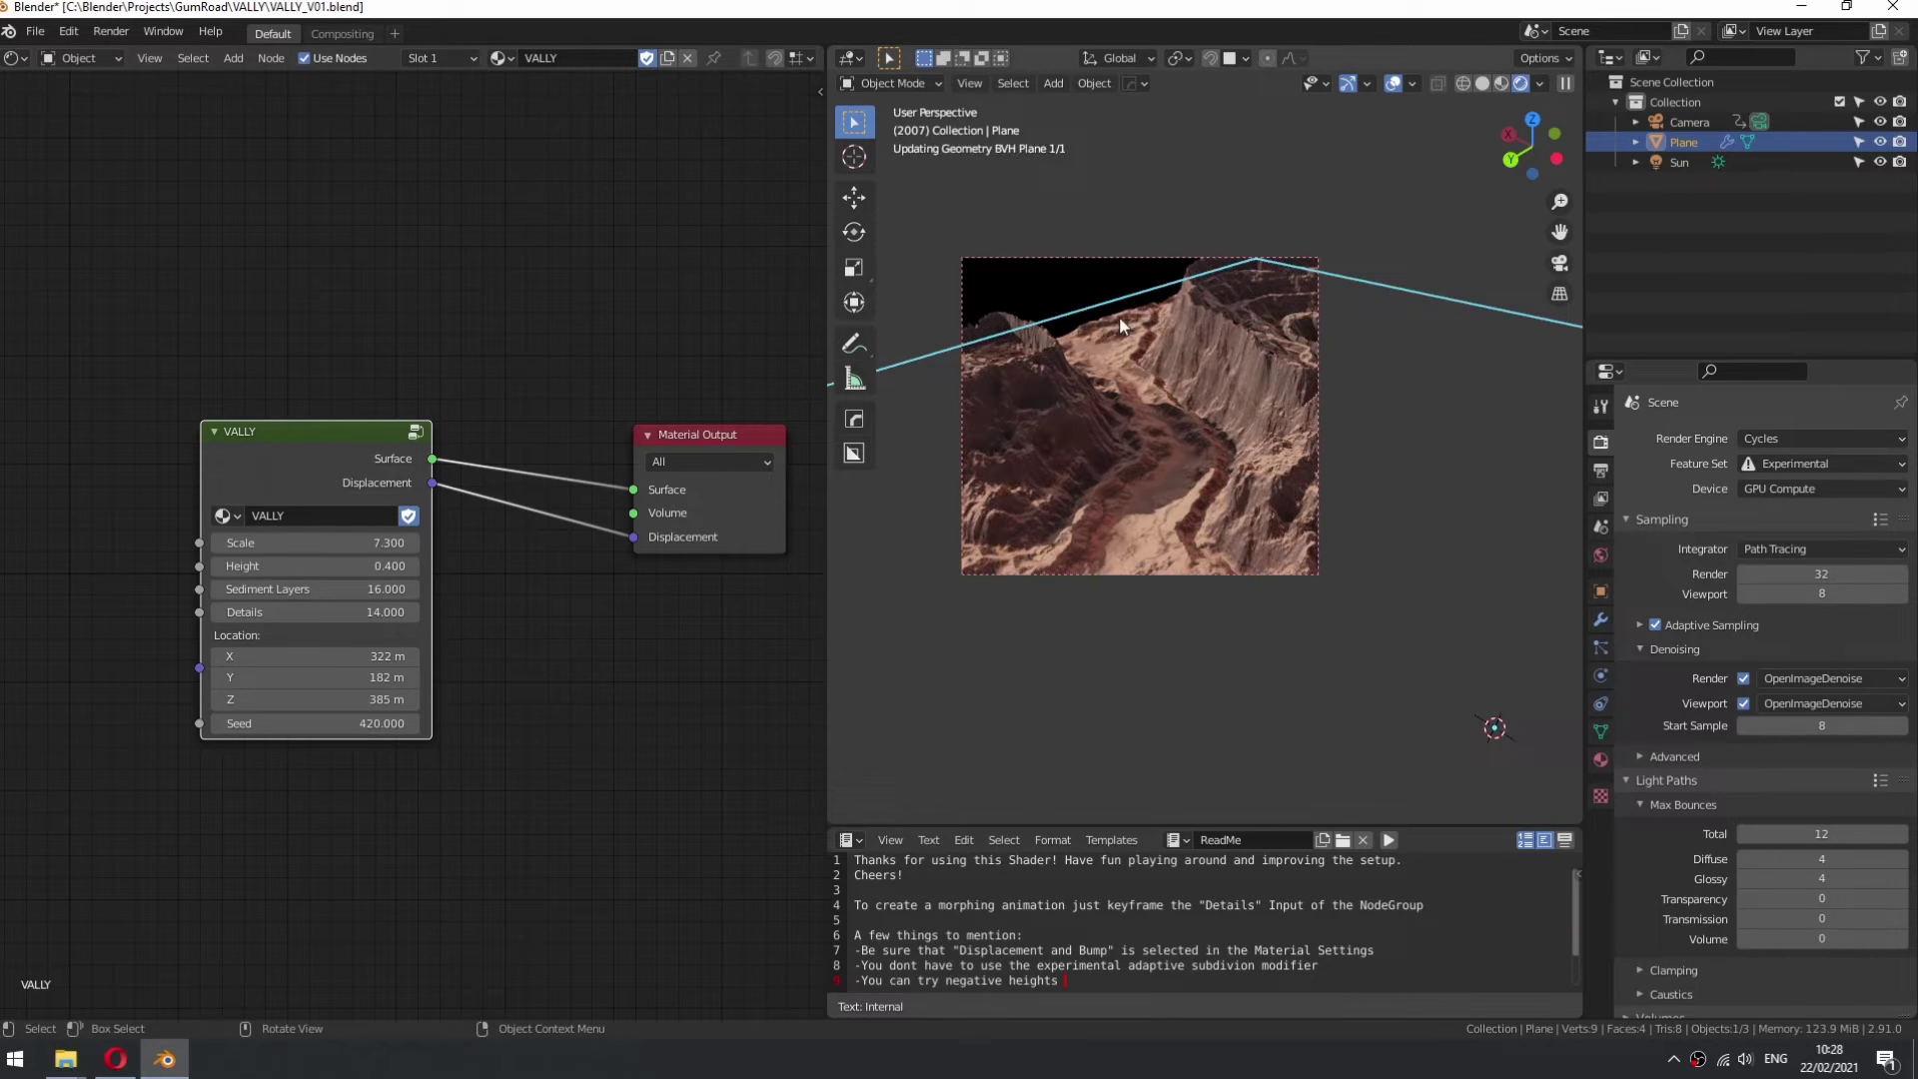
{"action": "middle_click_drag", "start_coordinate": [1165, 370], "coordinate": [1196, 454]}
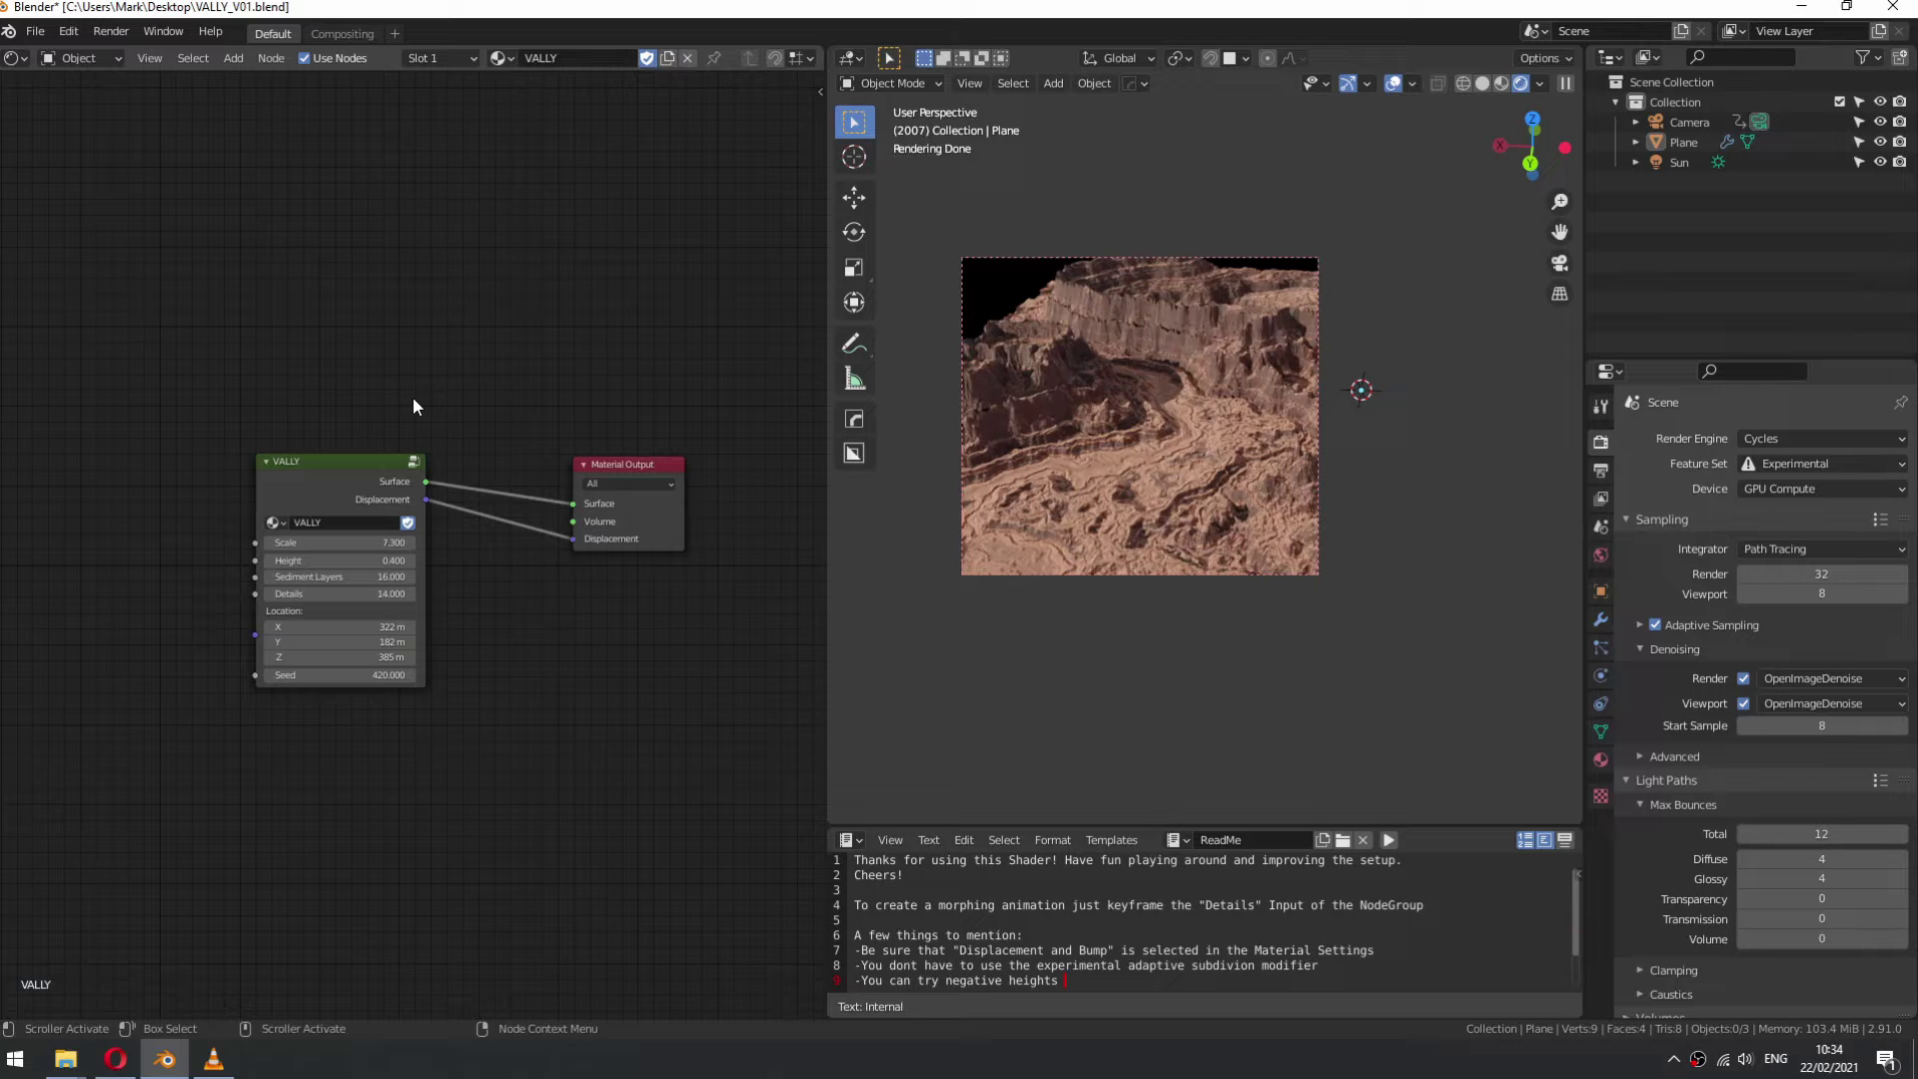
- Open the VALLY node group for editing and locate the Walls nodes inside its Coloring frame
{"action": "left_click", "coordinate": [364, 478]}
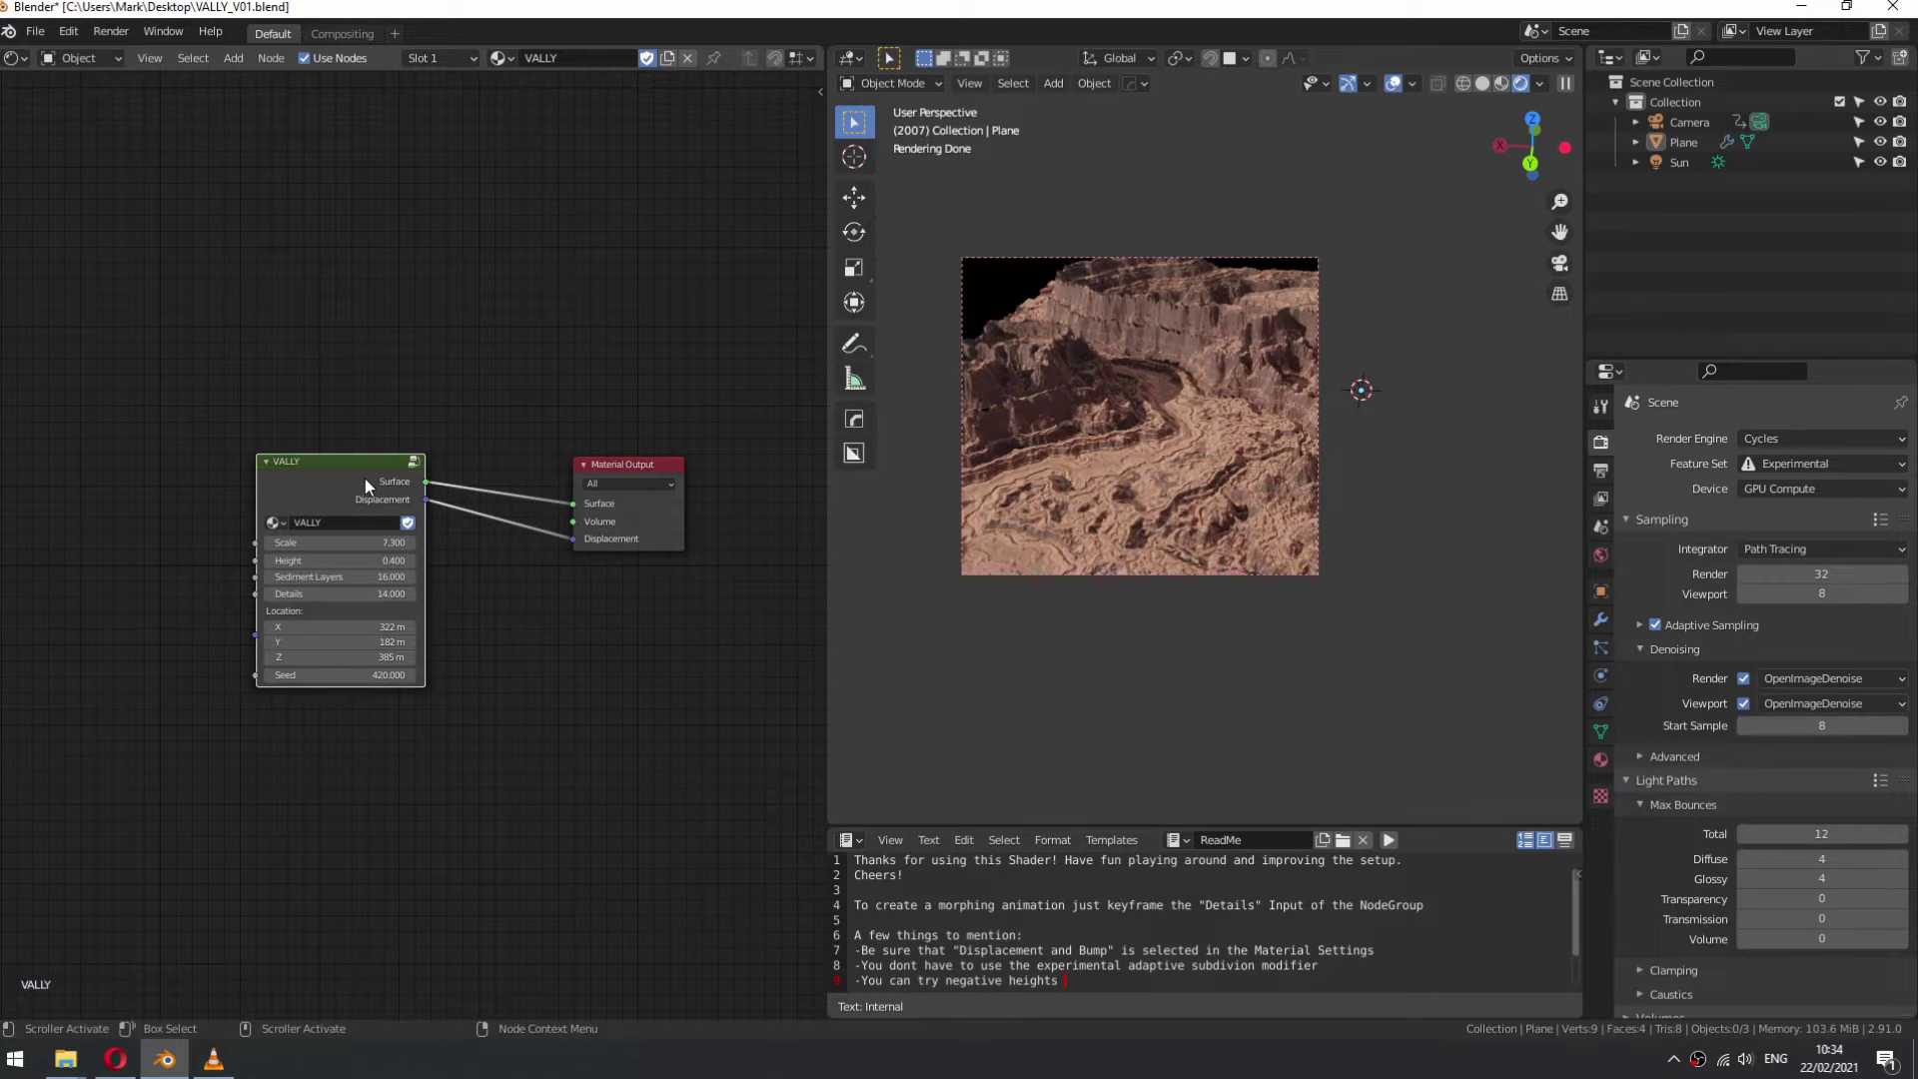
{"action": "key", "text": "Tab"}
{"action": "scroll", "coordinate": [368, 479], "scroll_direction": "down", "scroll_amount": 2}
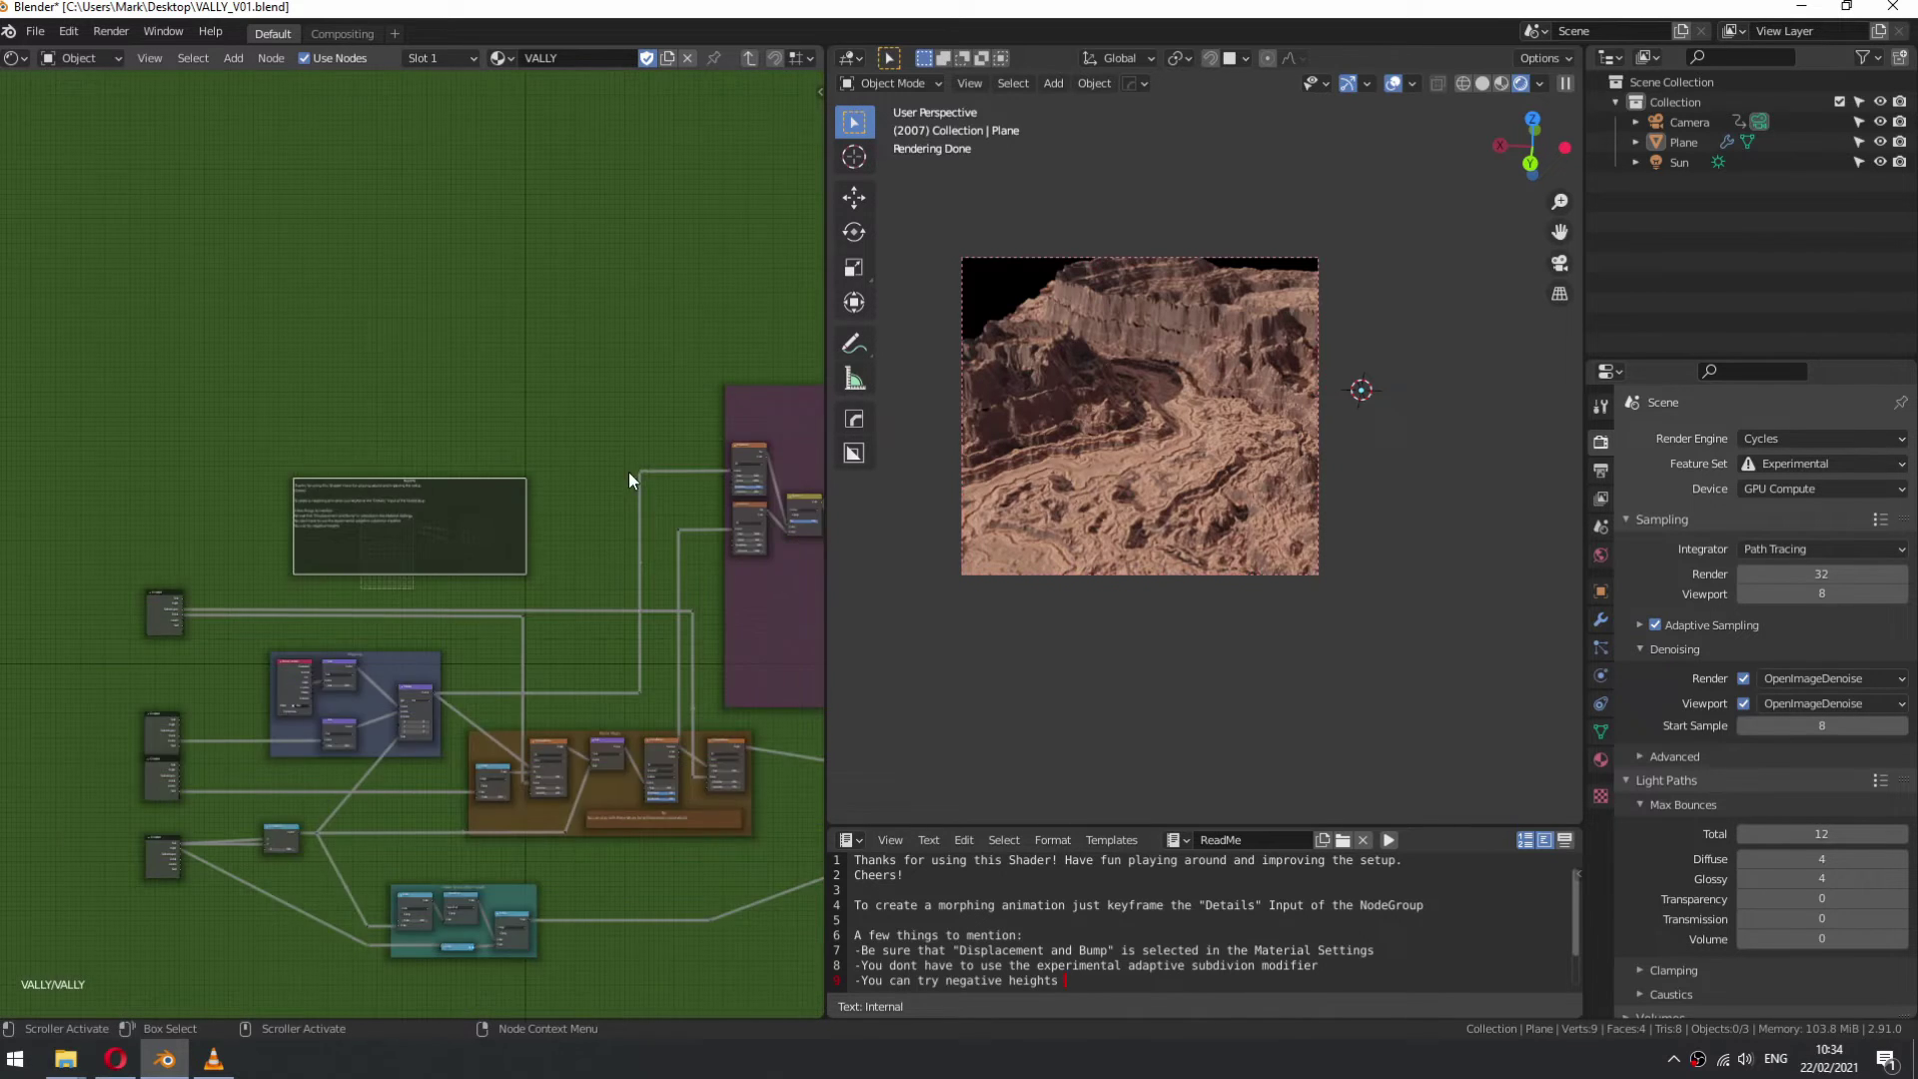
{"action": "middle_click_drag", "start_coordinate": [734, 462], "coordinate": [334, 489]}
{"action": "scroll", "coordinate": [340, 488], "scroll_direction": "up", "scroll_amount": 2}
{"action": "middle_click_drag", "start_coordinate": [613, 467], "coordinate": [449, 454]}
{"action": "scroll", "coordinate": [447, 408], "scroll_direction": "up", "scroll_amount": 1}
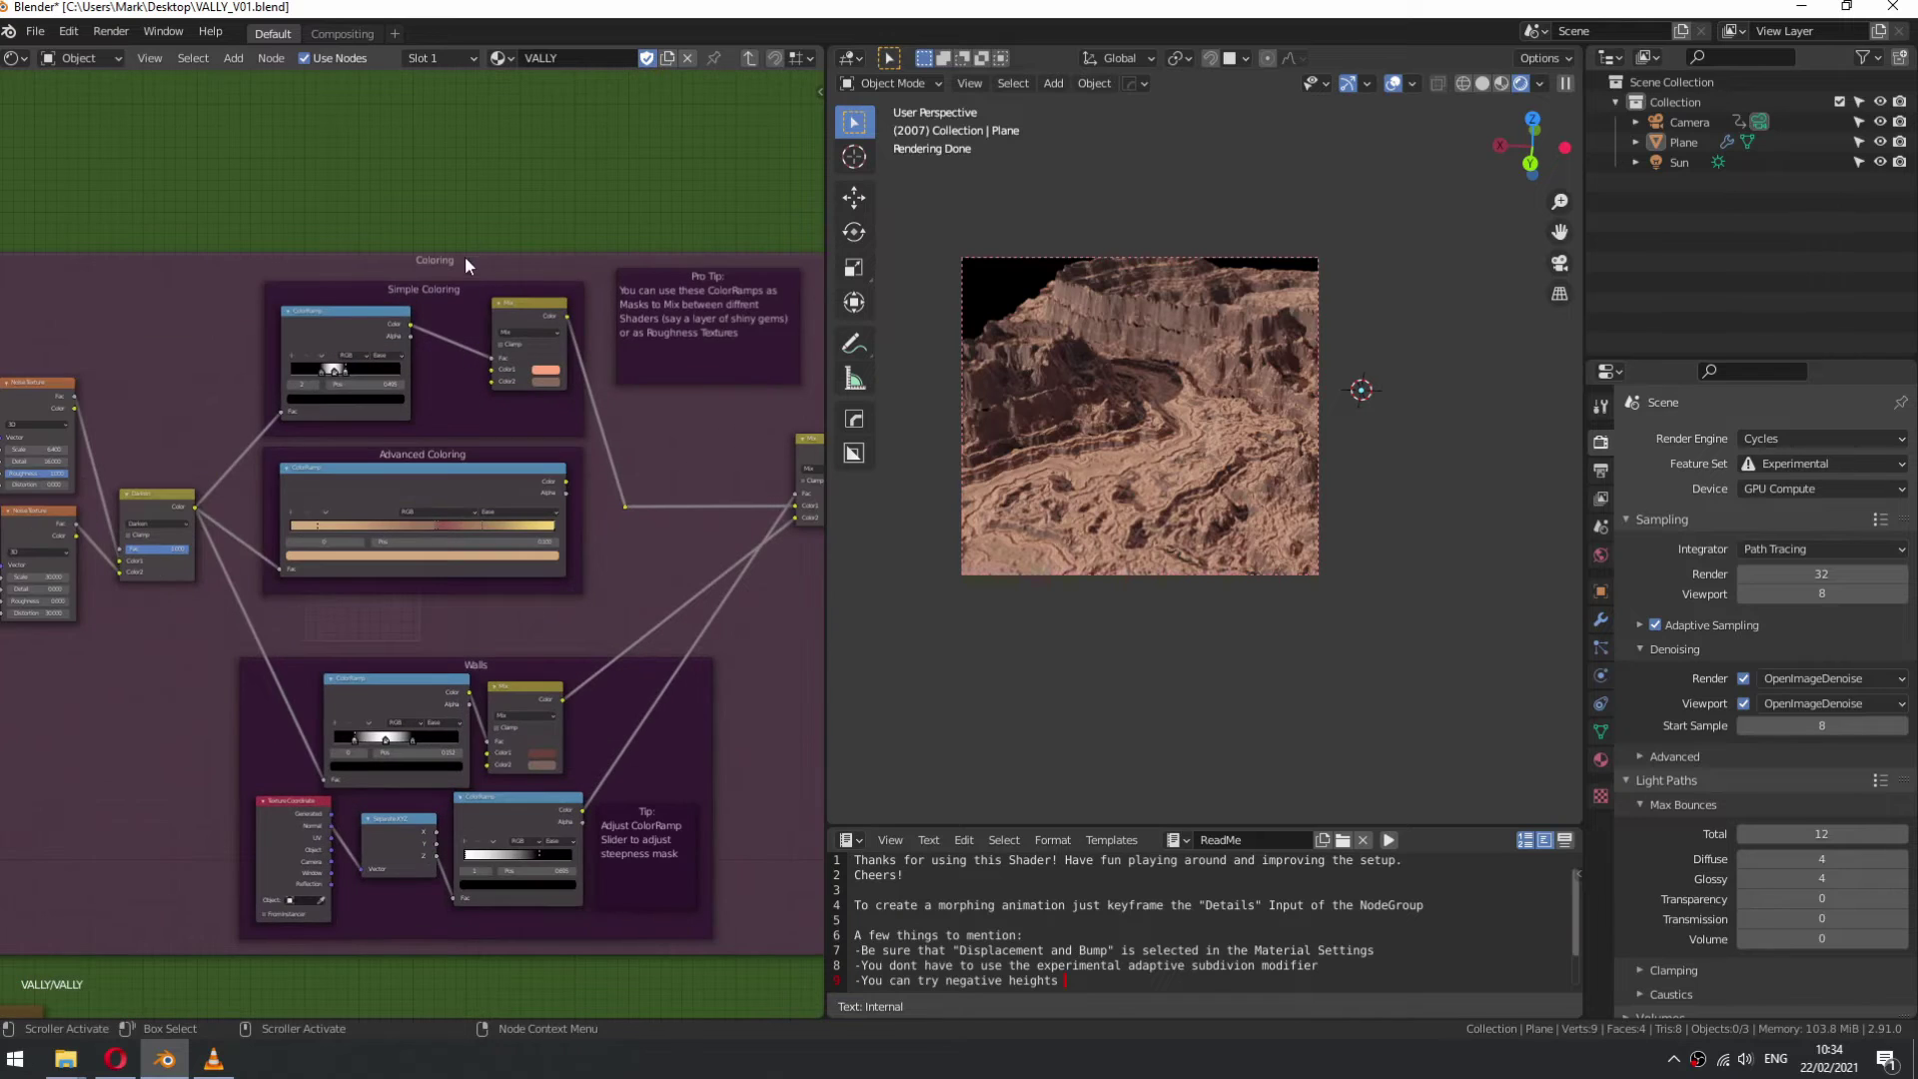
{"action": "middle_click_drag", "start_coordinate": [542, 602], "coordinate": [528, 388]}
{"action": "scroll", "coordinate": [452, 453], "scroll_direction": "up", "scroll_amount": 6}
{"action": "scroll", "coordinate": [511, 446], "scroll_direction": "up", "scroll_amount": 2}
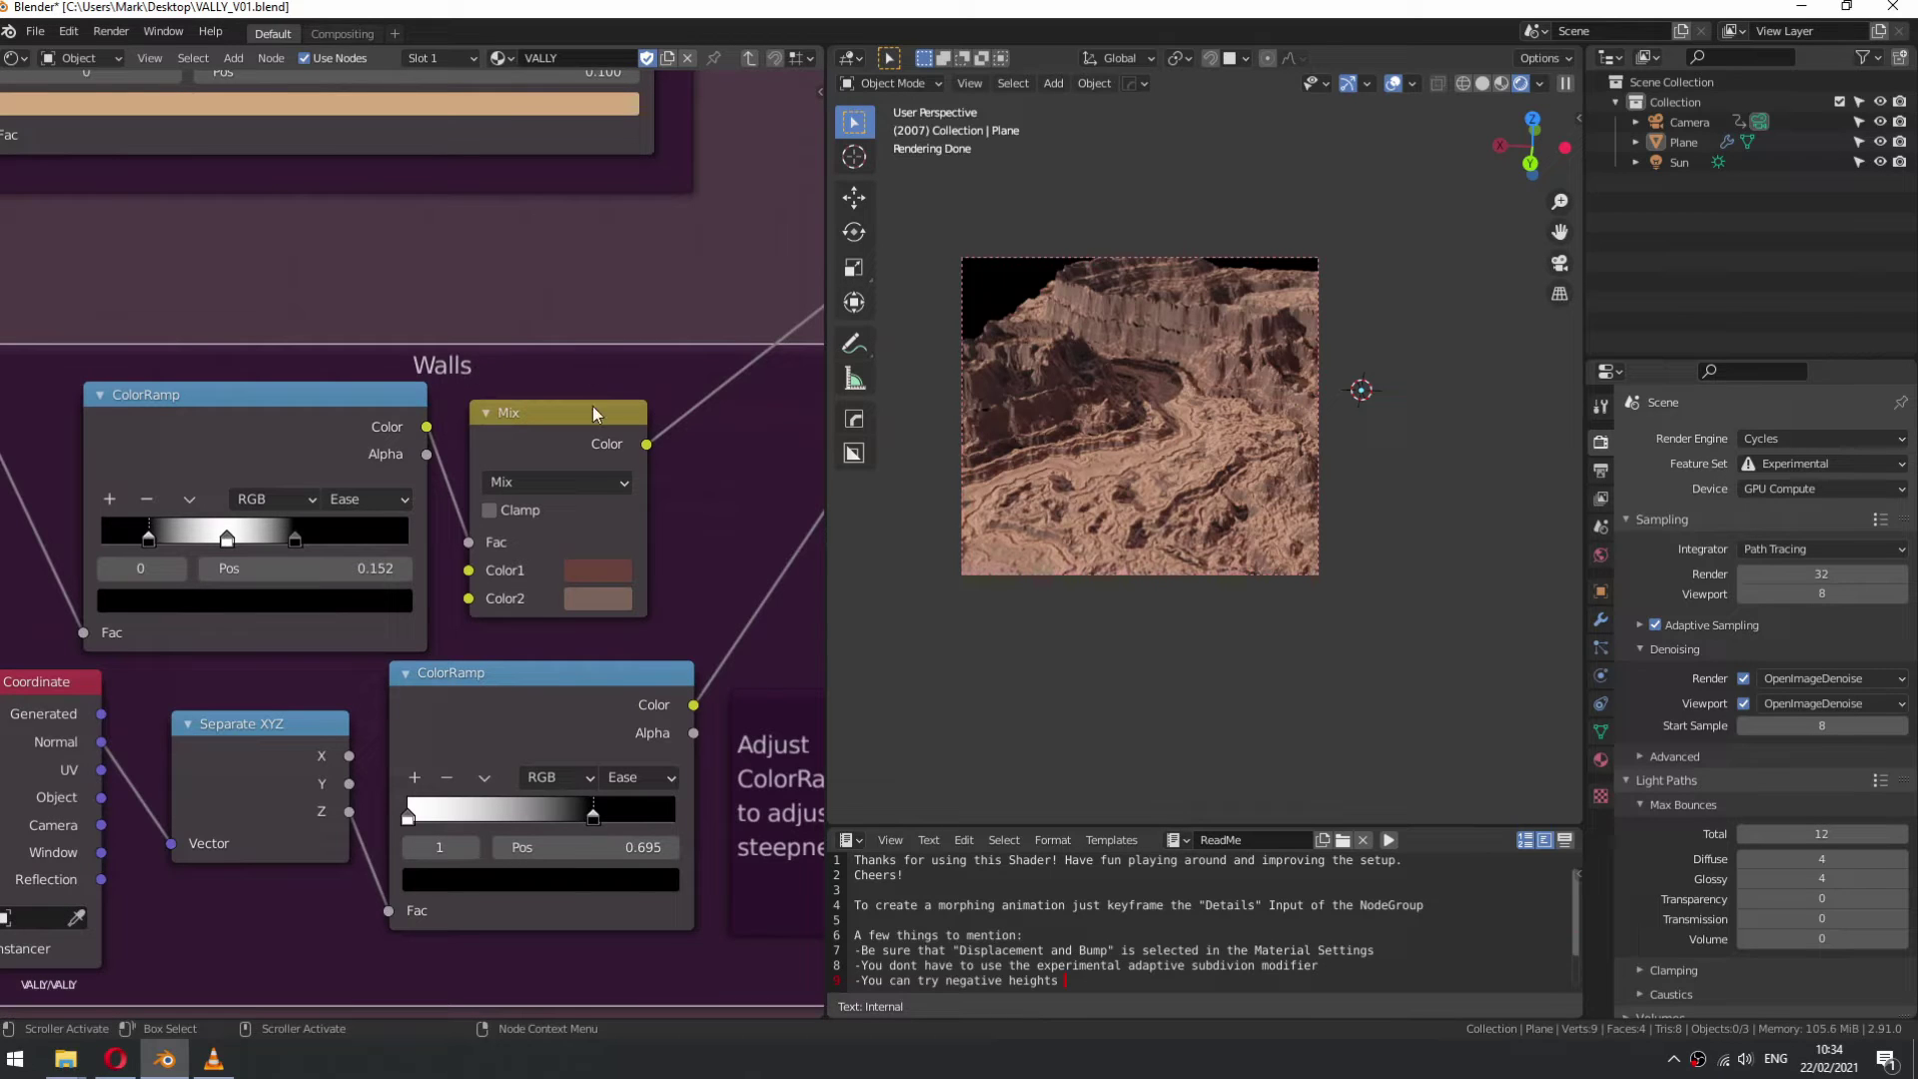
- Recolour the Walls Mix node toward grey, setting Color2 to a blue-grey with hue 0.605, saturation 0.120 and value 0.484
{"action": "left_click", "coordinate": [593, 563]}
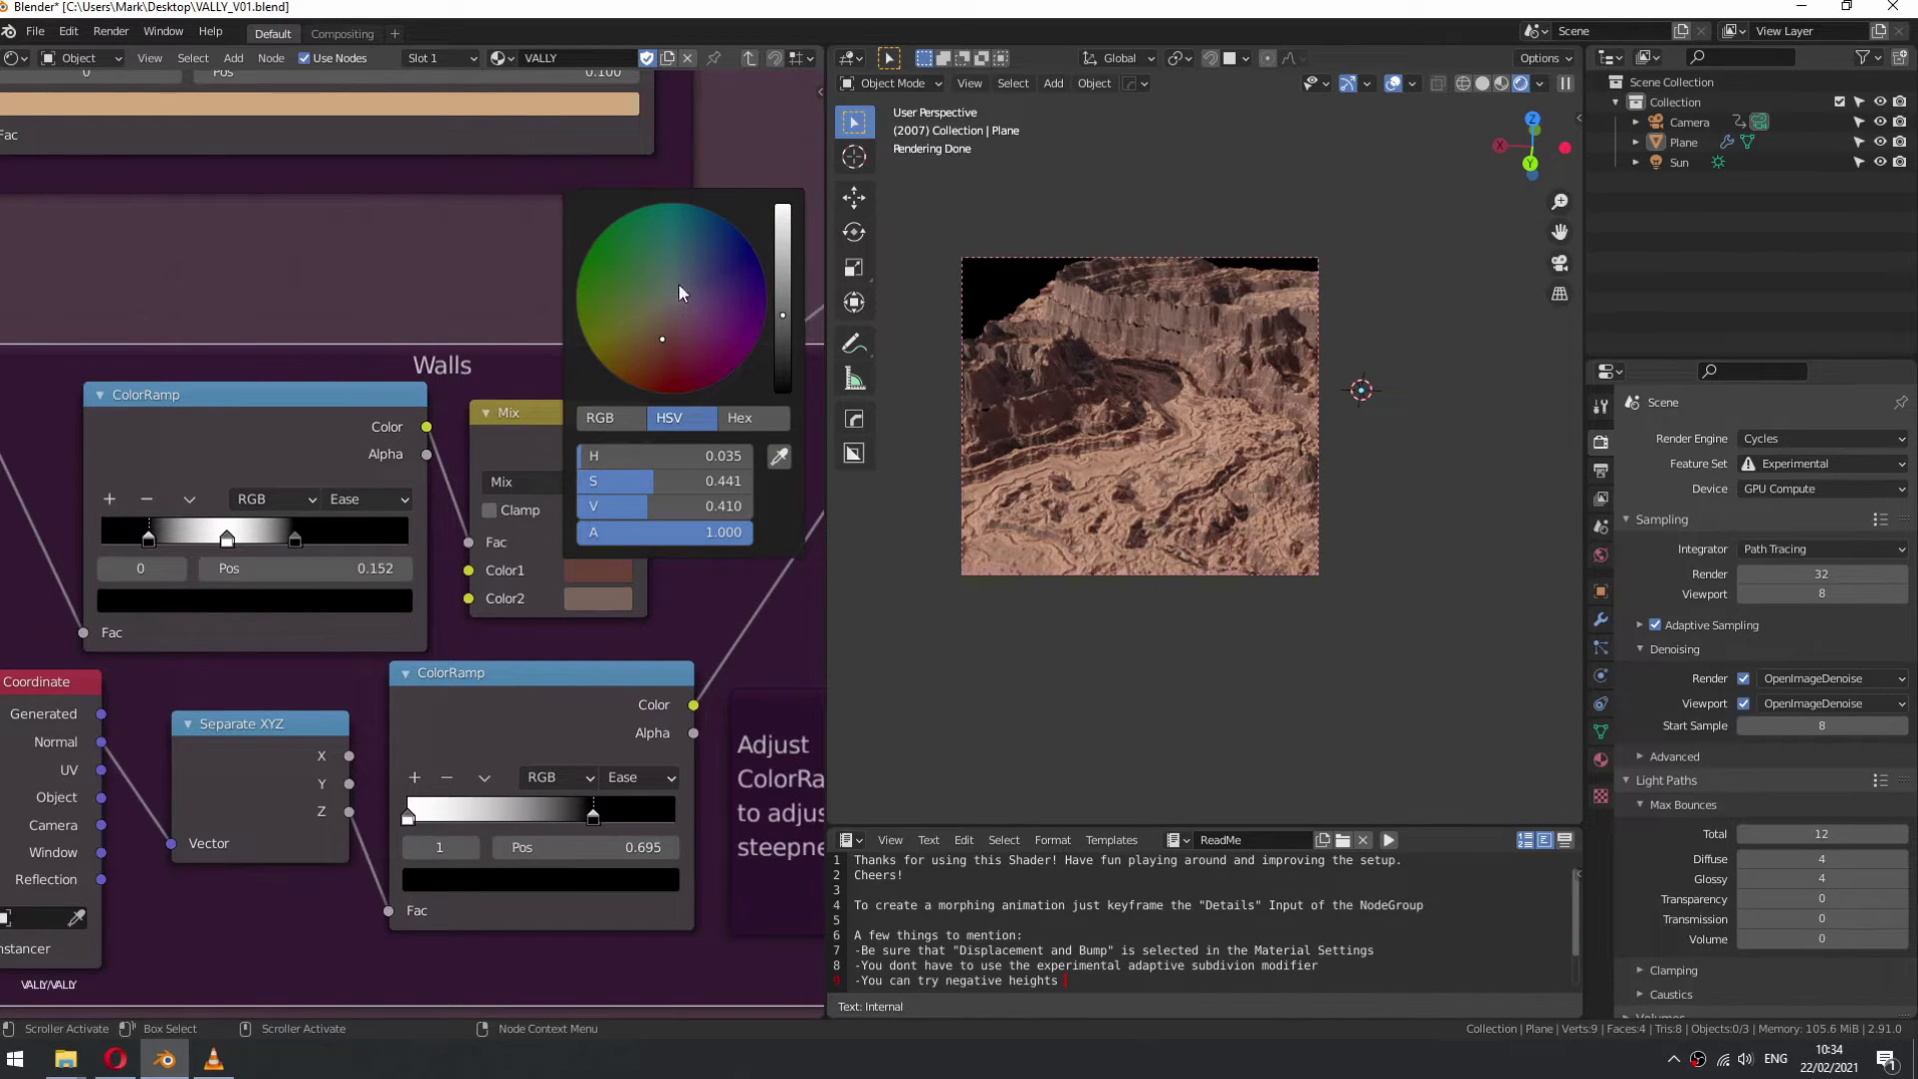
{"action": "left_click", "coordinate": [597, 599]}
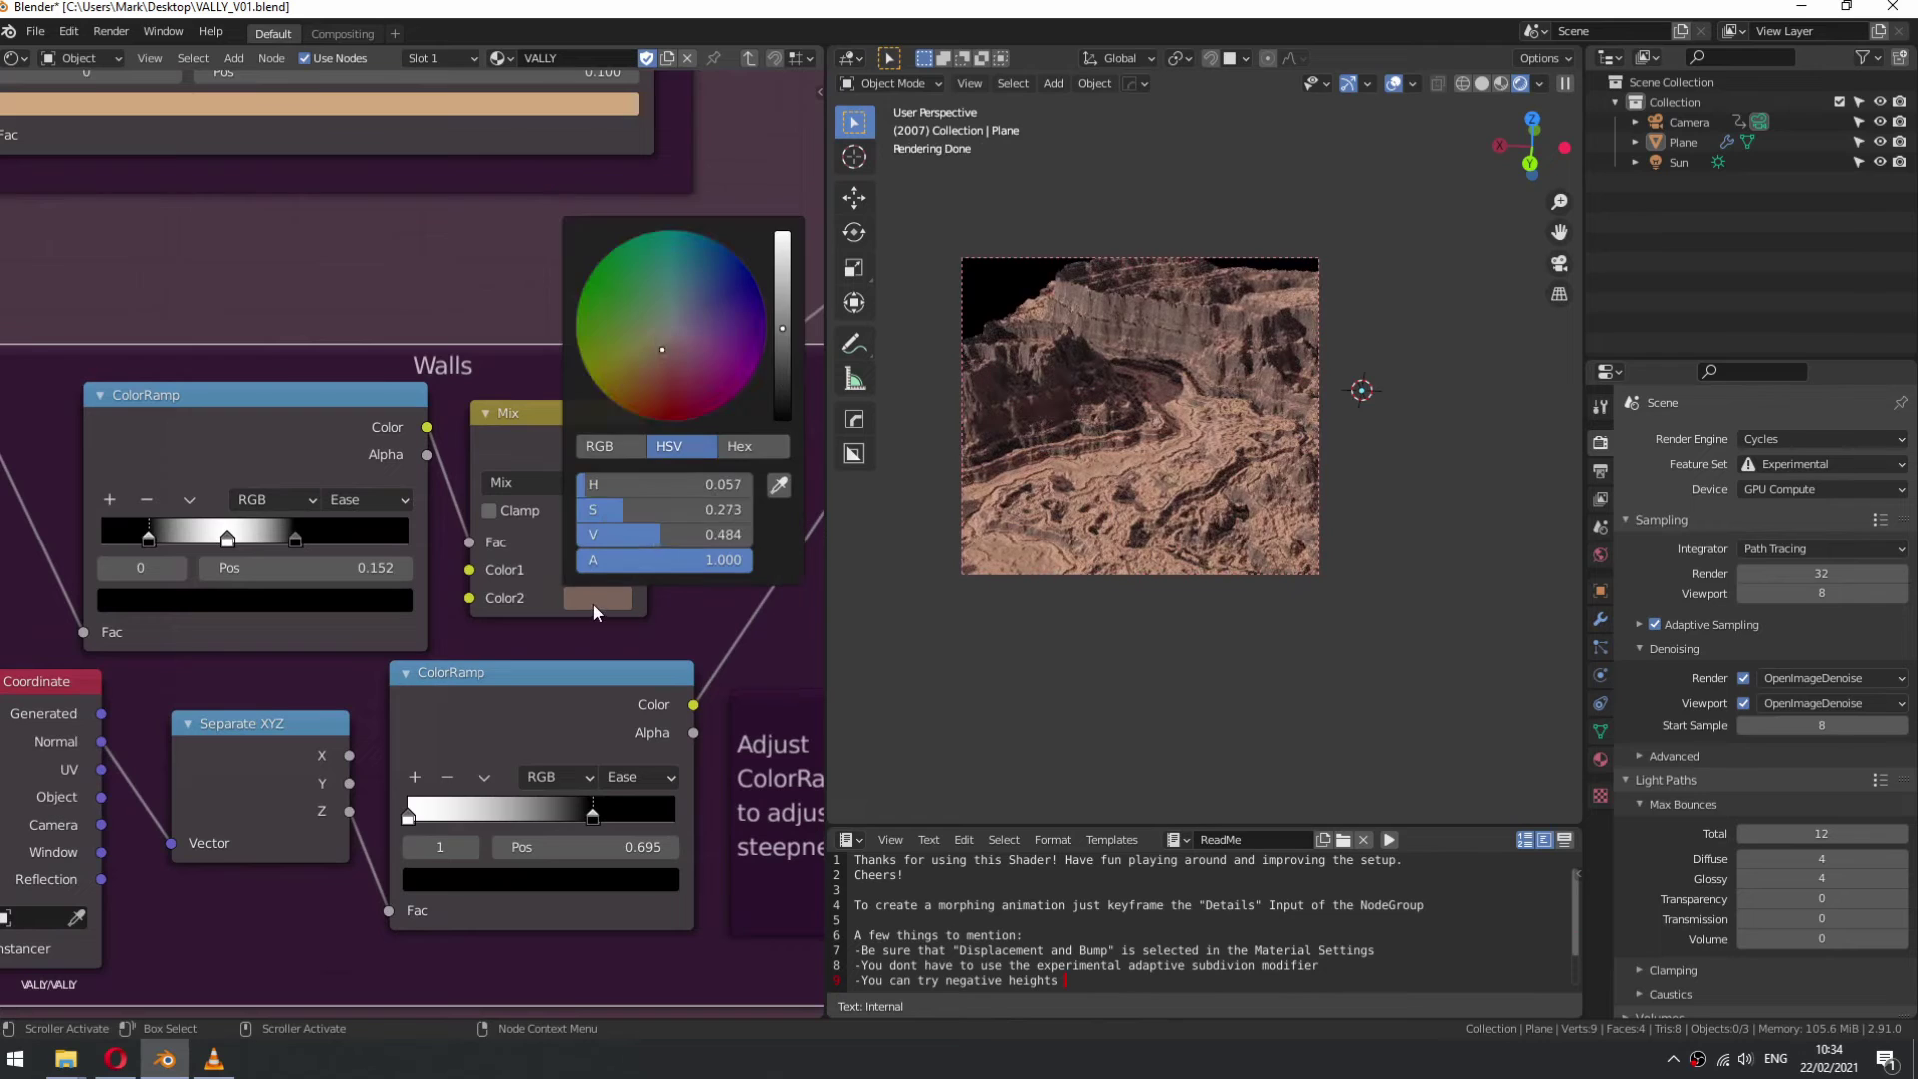
{"action": "left_click_drag", "start_coordinate": [672, 308], "coordinate": [679, 318]}
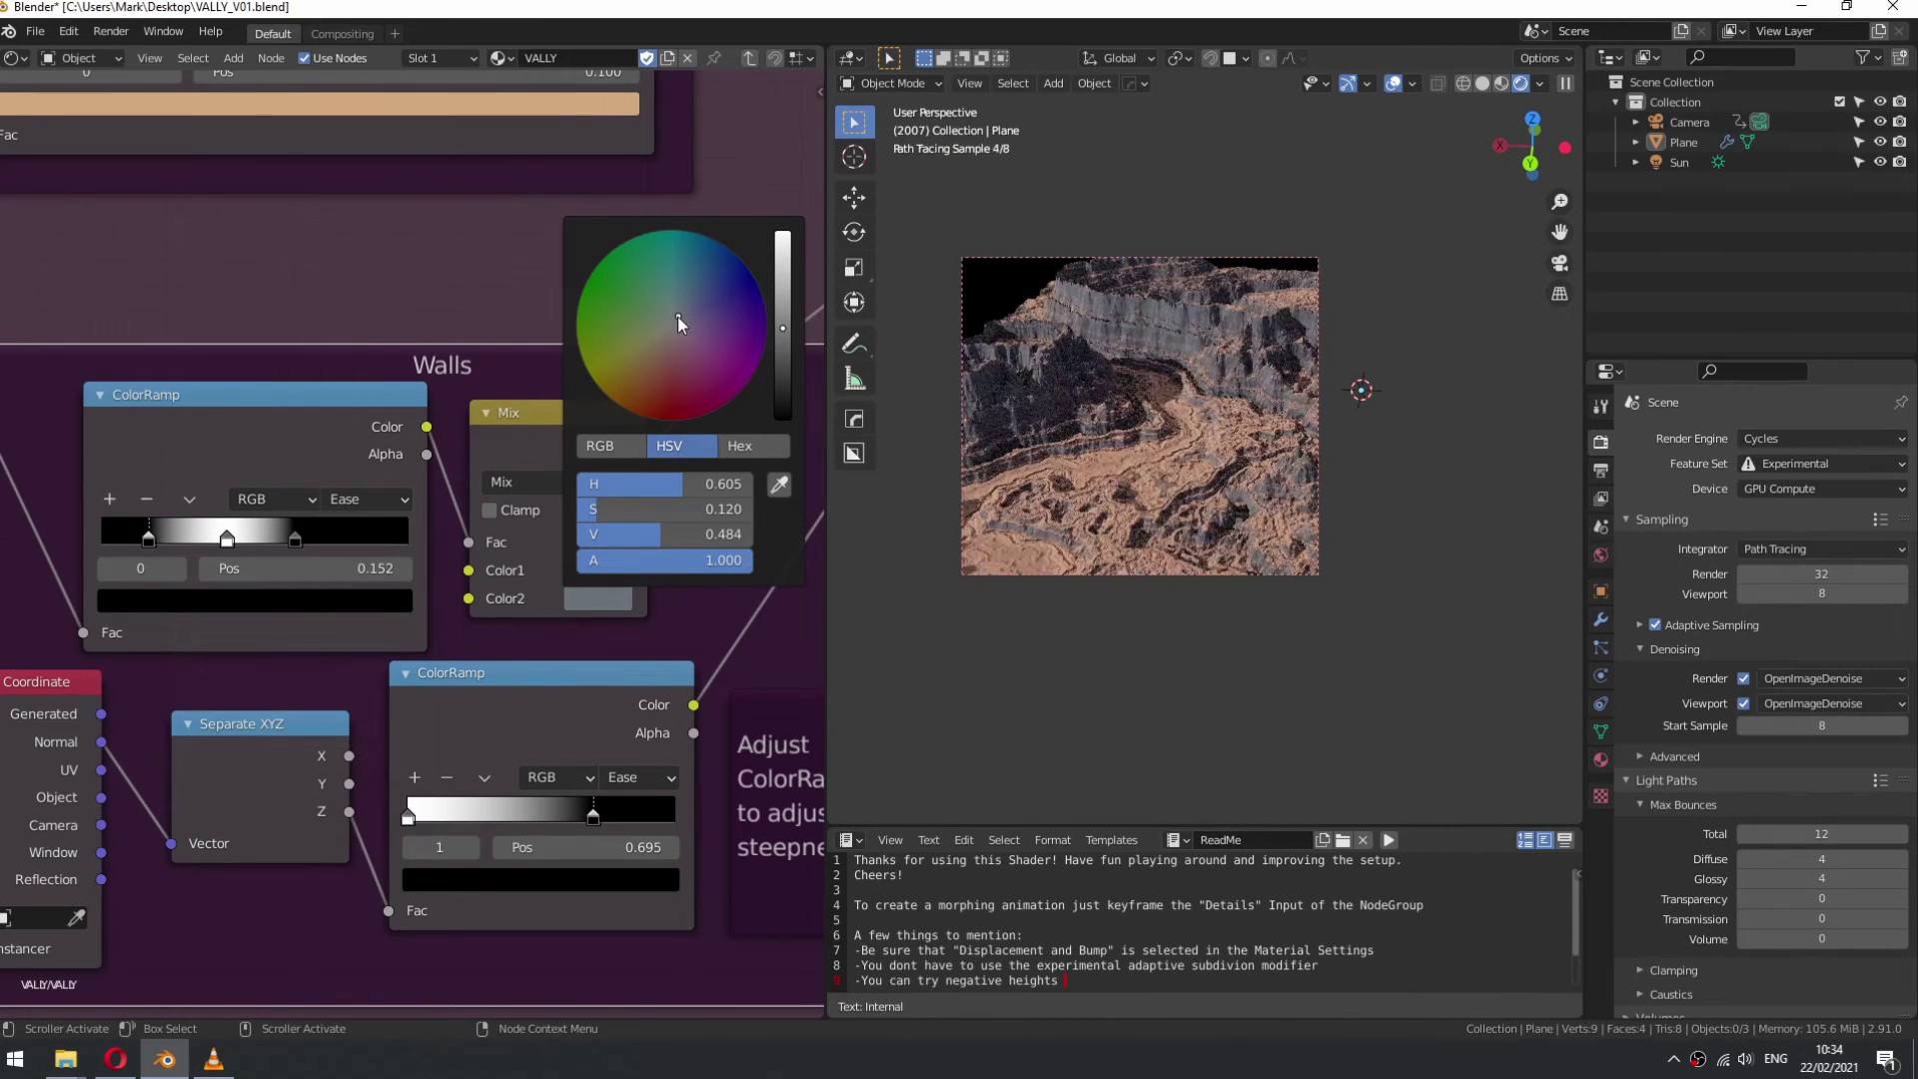
- In the Simple Coloring frame, change the Mix node's Color1 to near white and Color2 to blue-grey, and inspect the canyon
{"action": "scroll", "coordinate": [530, 234], "scroll_direction": "down", "scroll_amount": 6}
{"action": "middle_click_drag", "start_coordinate": [529, 234], "coordinate": [482, 802]}
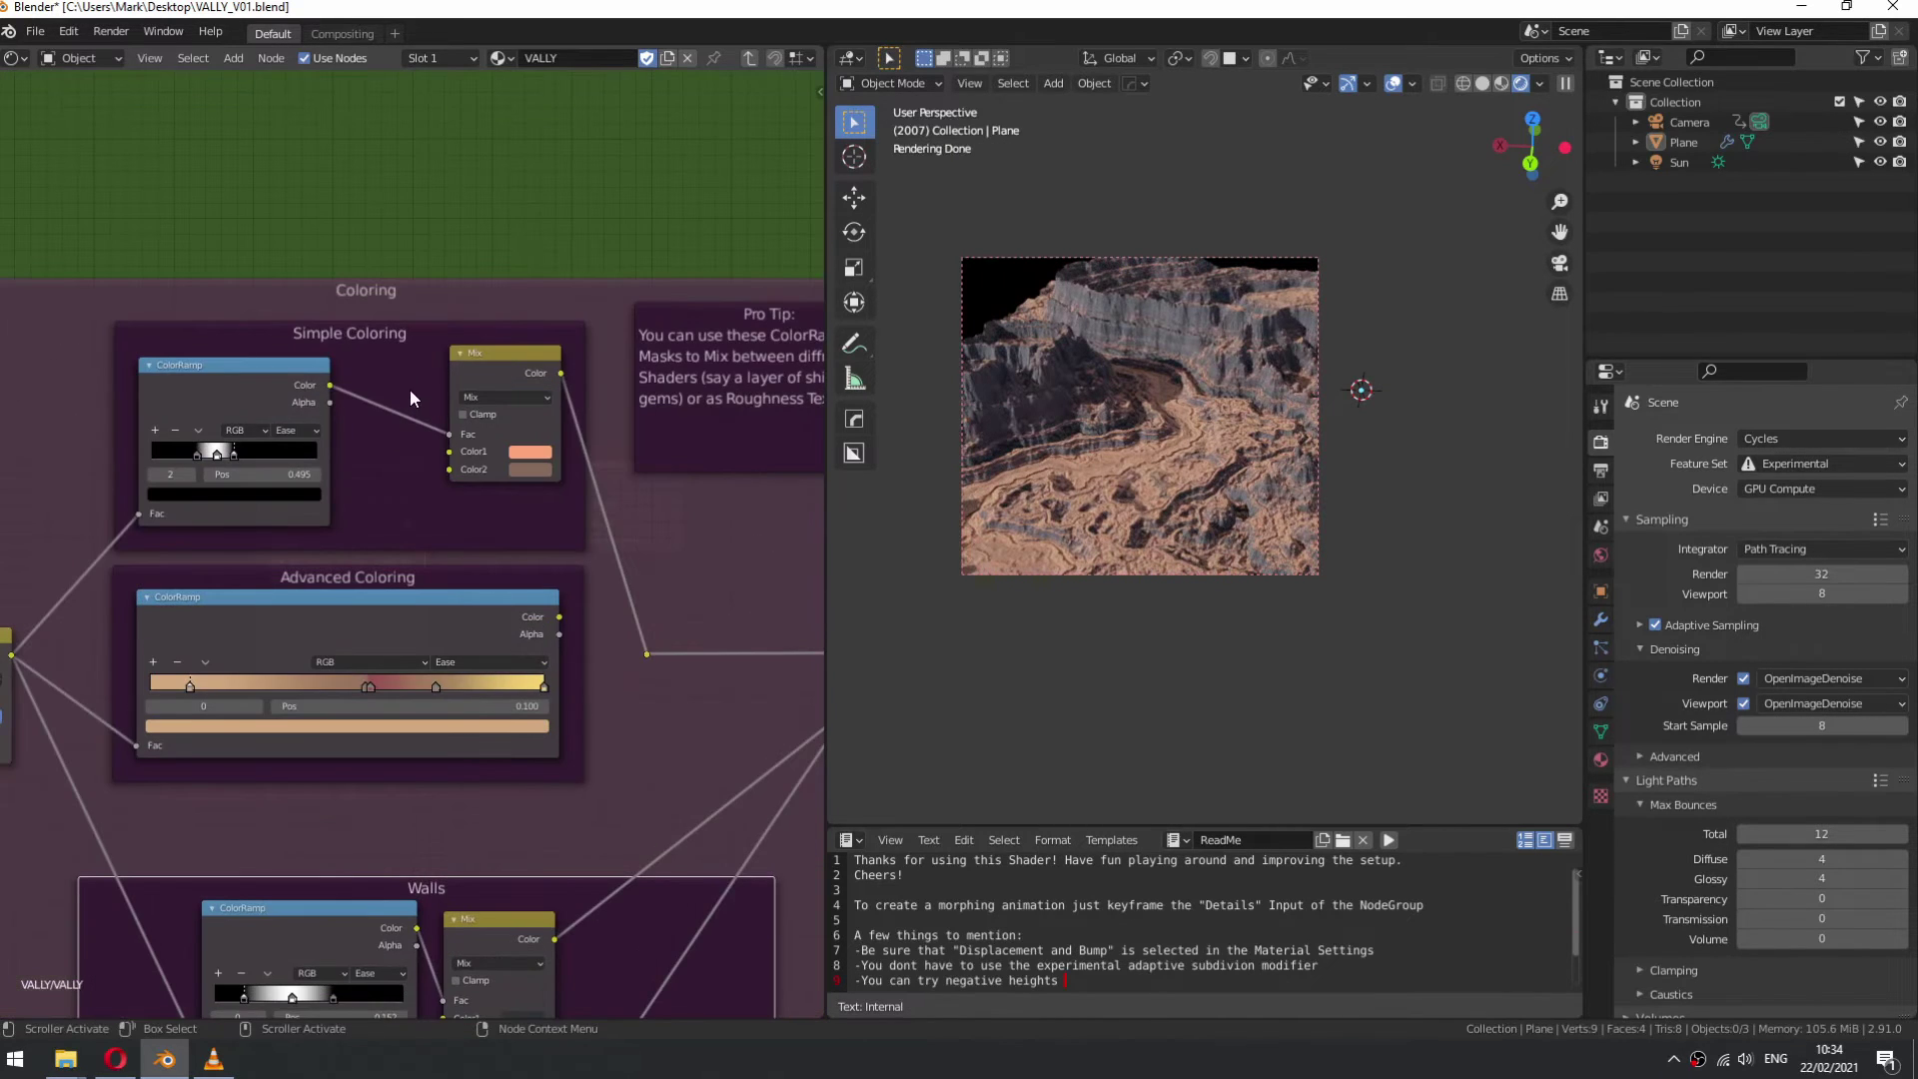
{"action": "scroll", "coordinate": [410, 398], "scroll_direction": "up", "scroll_amount": 1}
{"action": "left_click", "coordinate": [380, 342]}
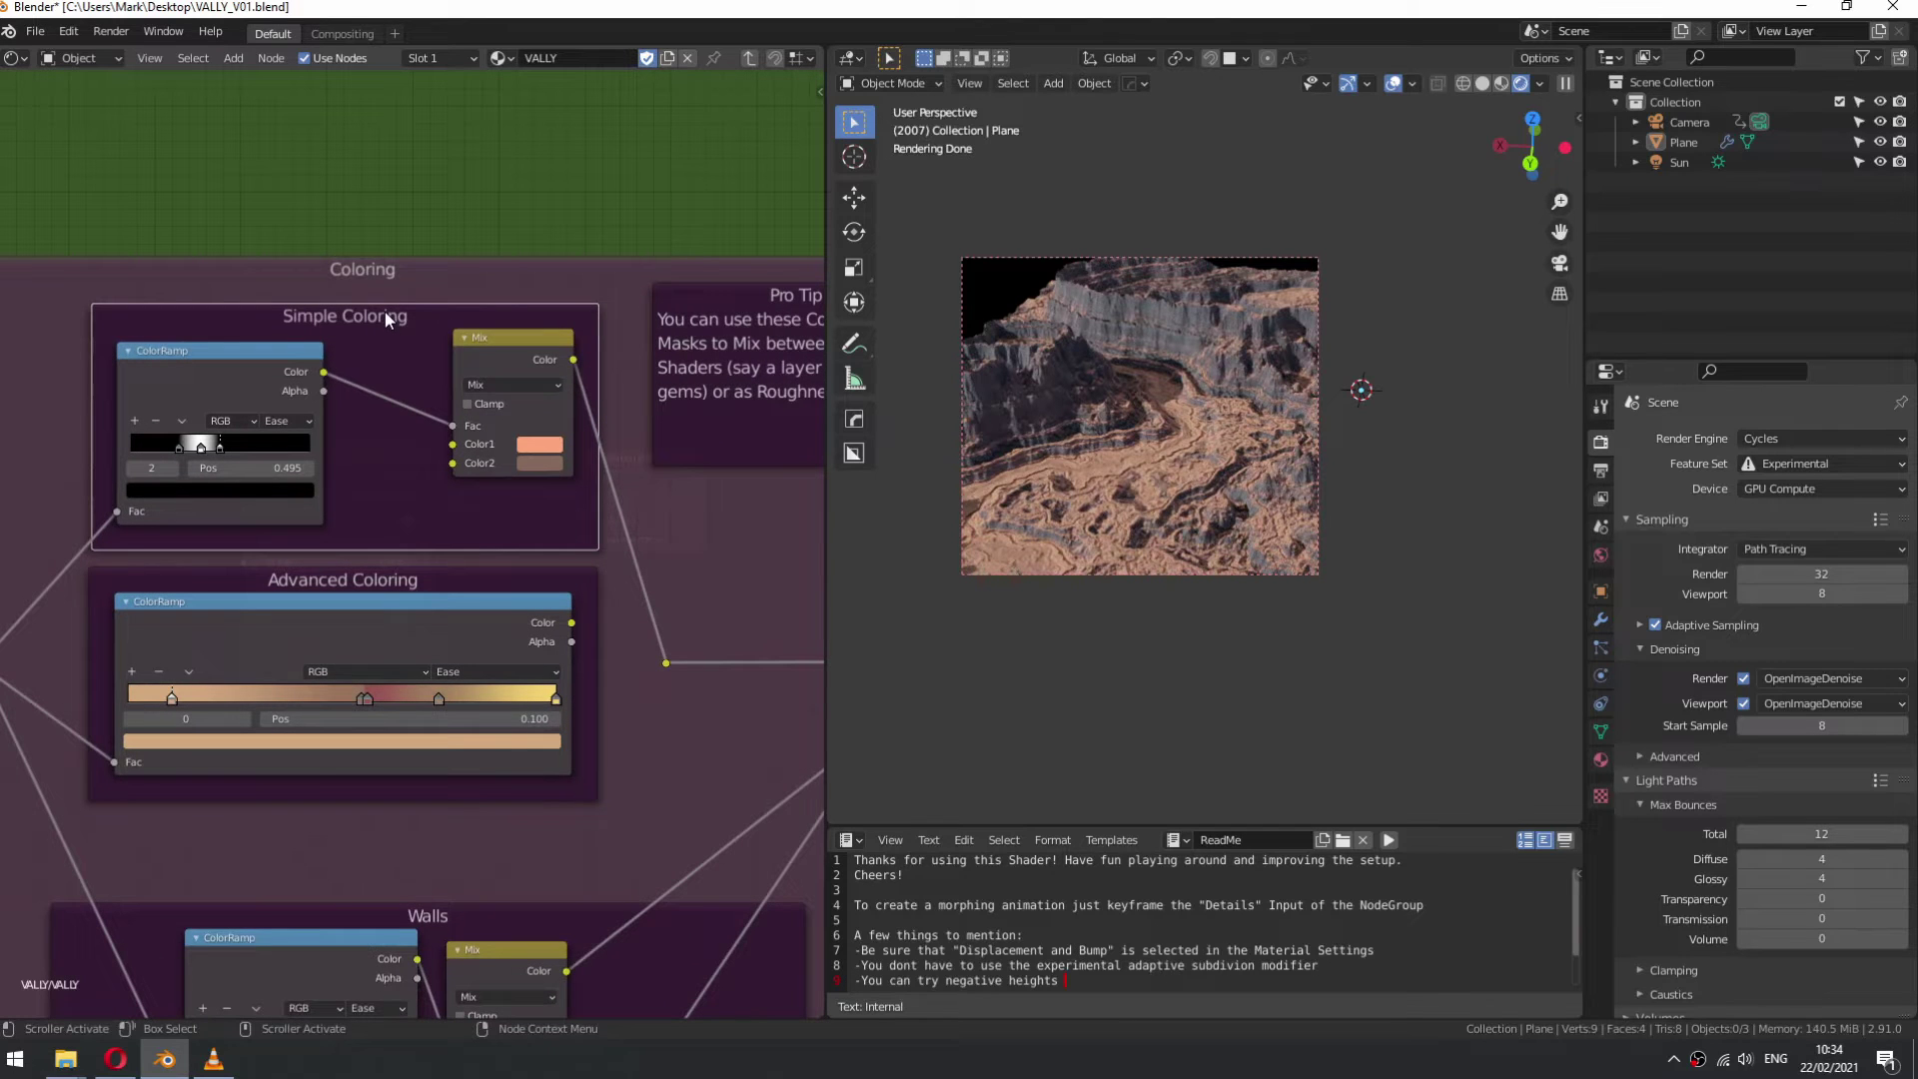
{"action": "scroll", "coordinate": [455, 381], "scroll_direction": "up", "scroll_amount": 1}
{"action": "left_click", "coordinate": [564, 425]}
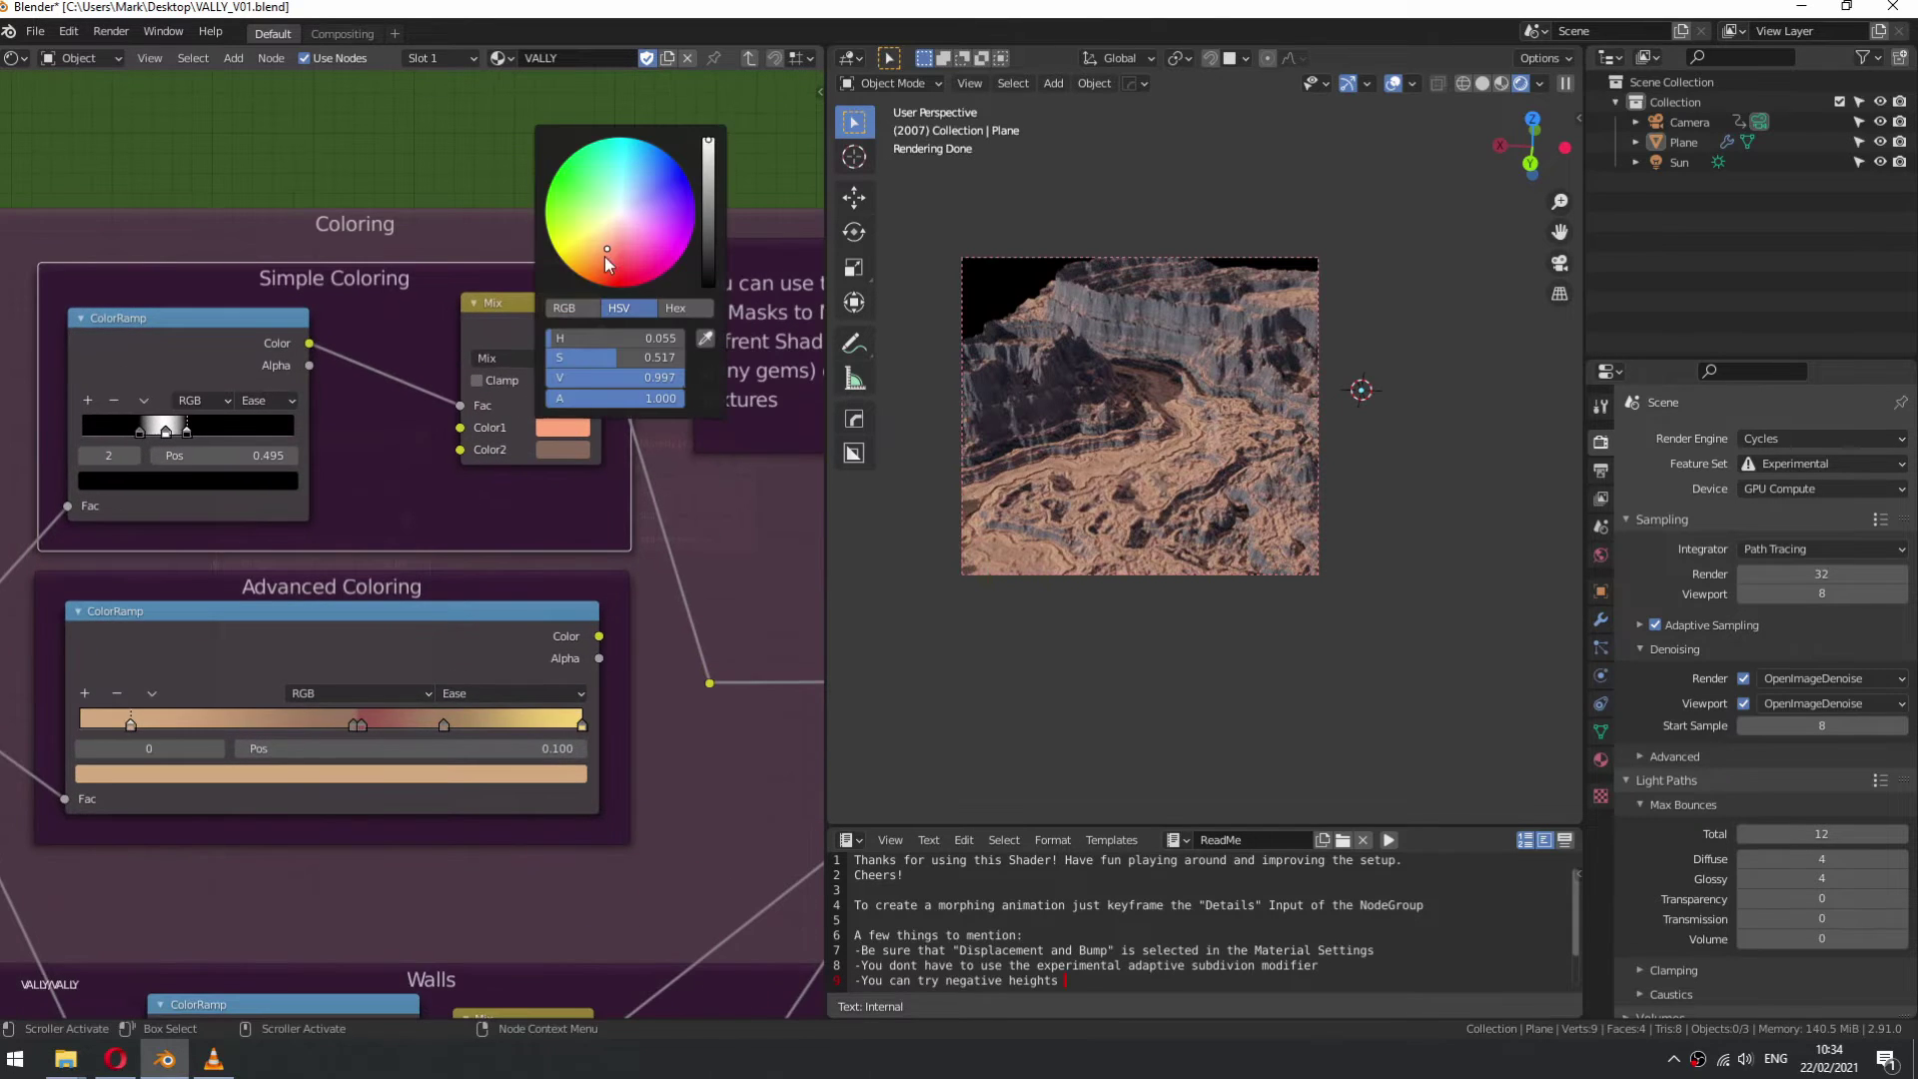
{"action": "left_click", "coordinate": [621, 220]}
{"action": "left_click", "coordinate": [566, 450]}
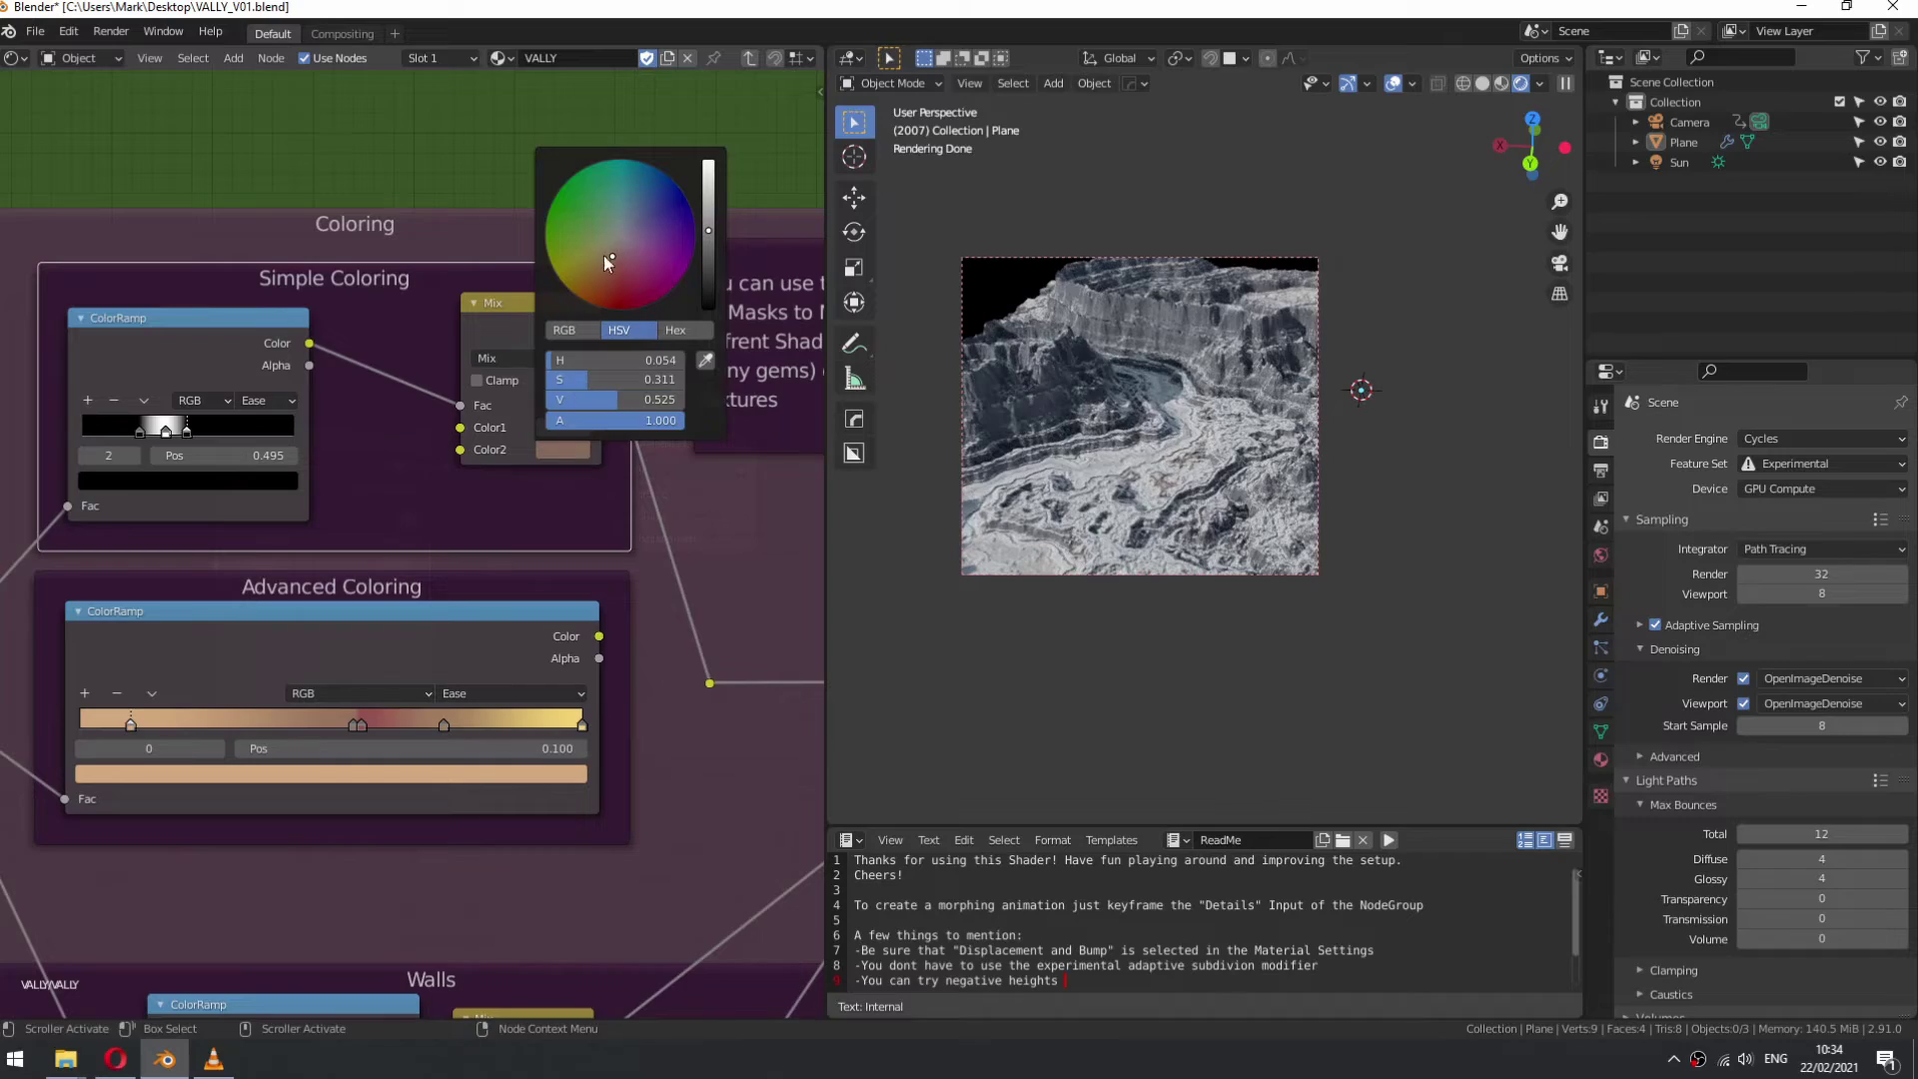
{"action": "left_click", "coordinate": [632, 236]}
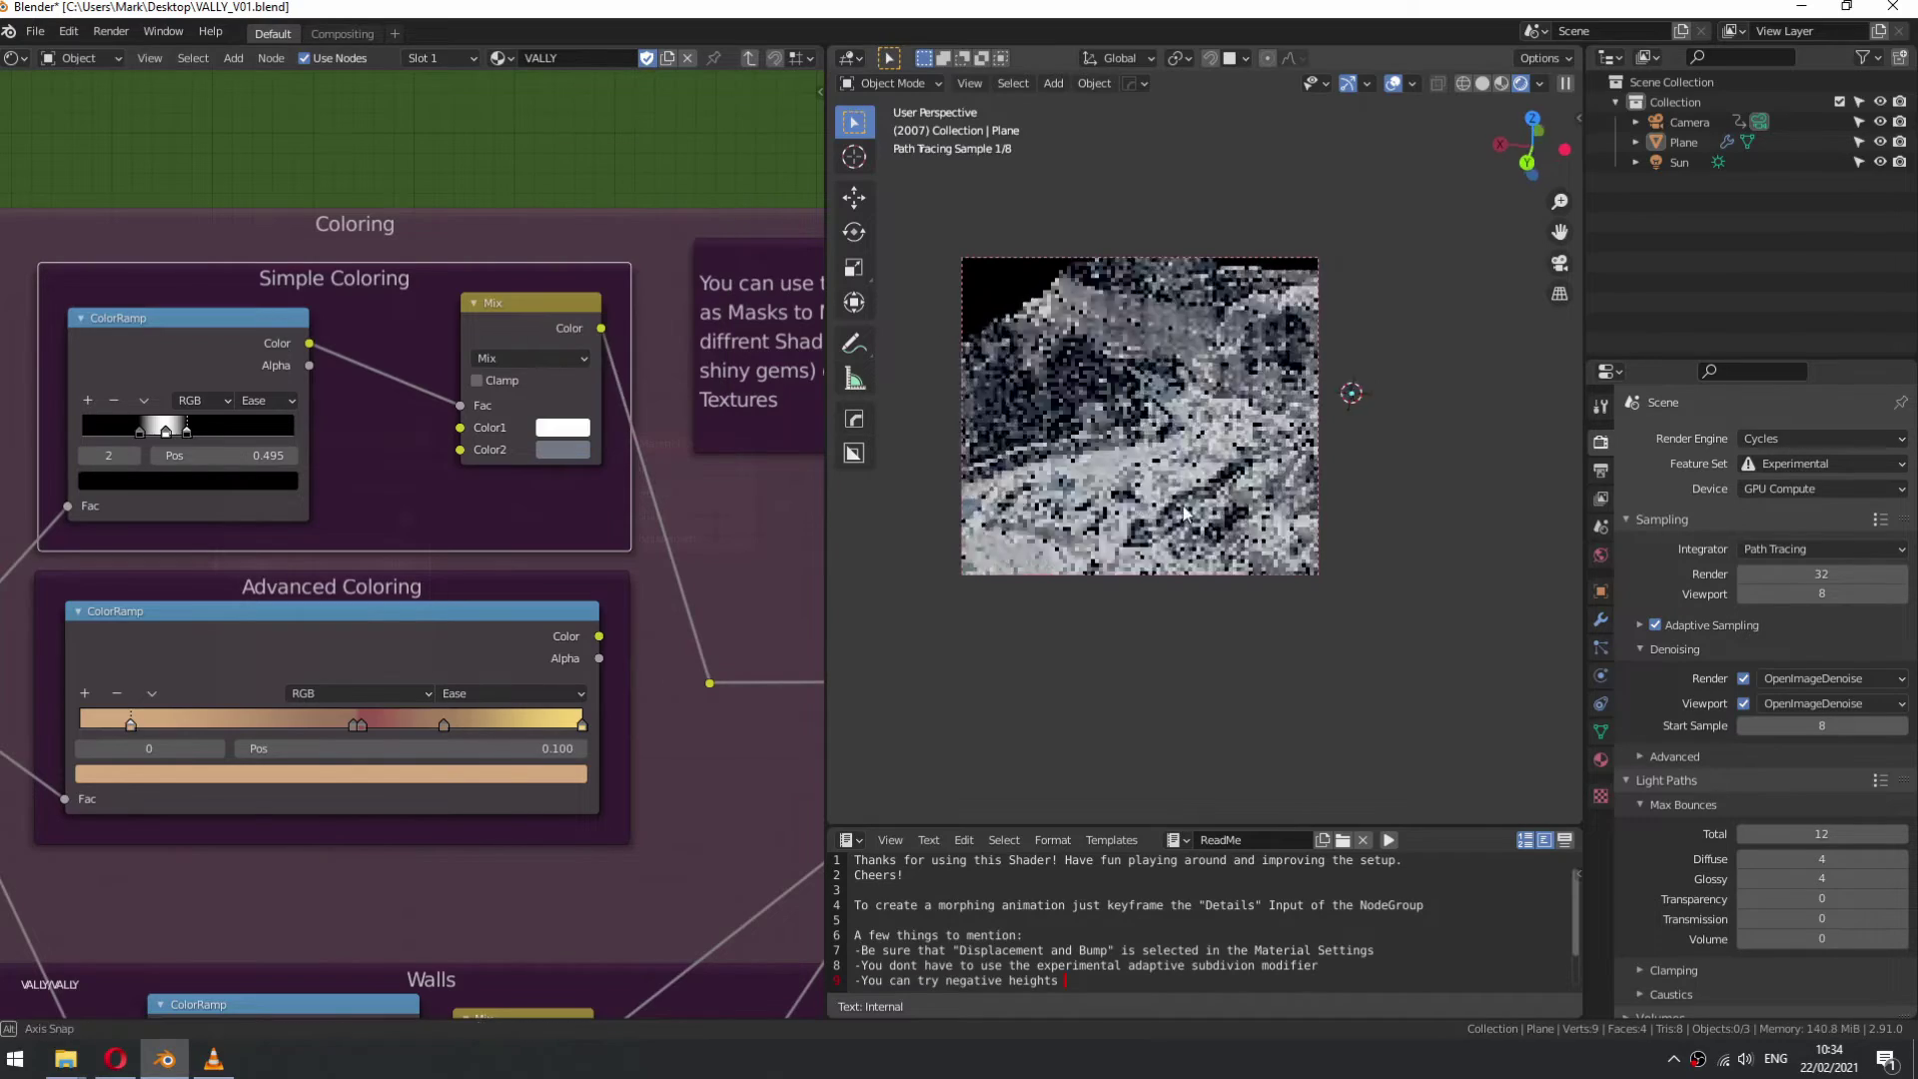
{"action": "middle_click_drag", "start_coordinate": [1185, 512], "coordinate": [1103, 401]}
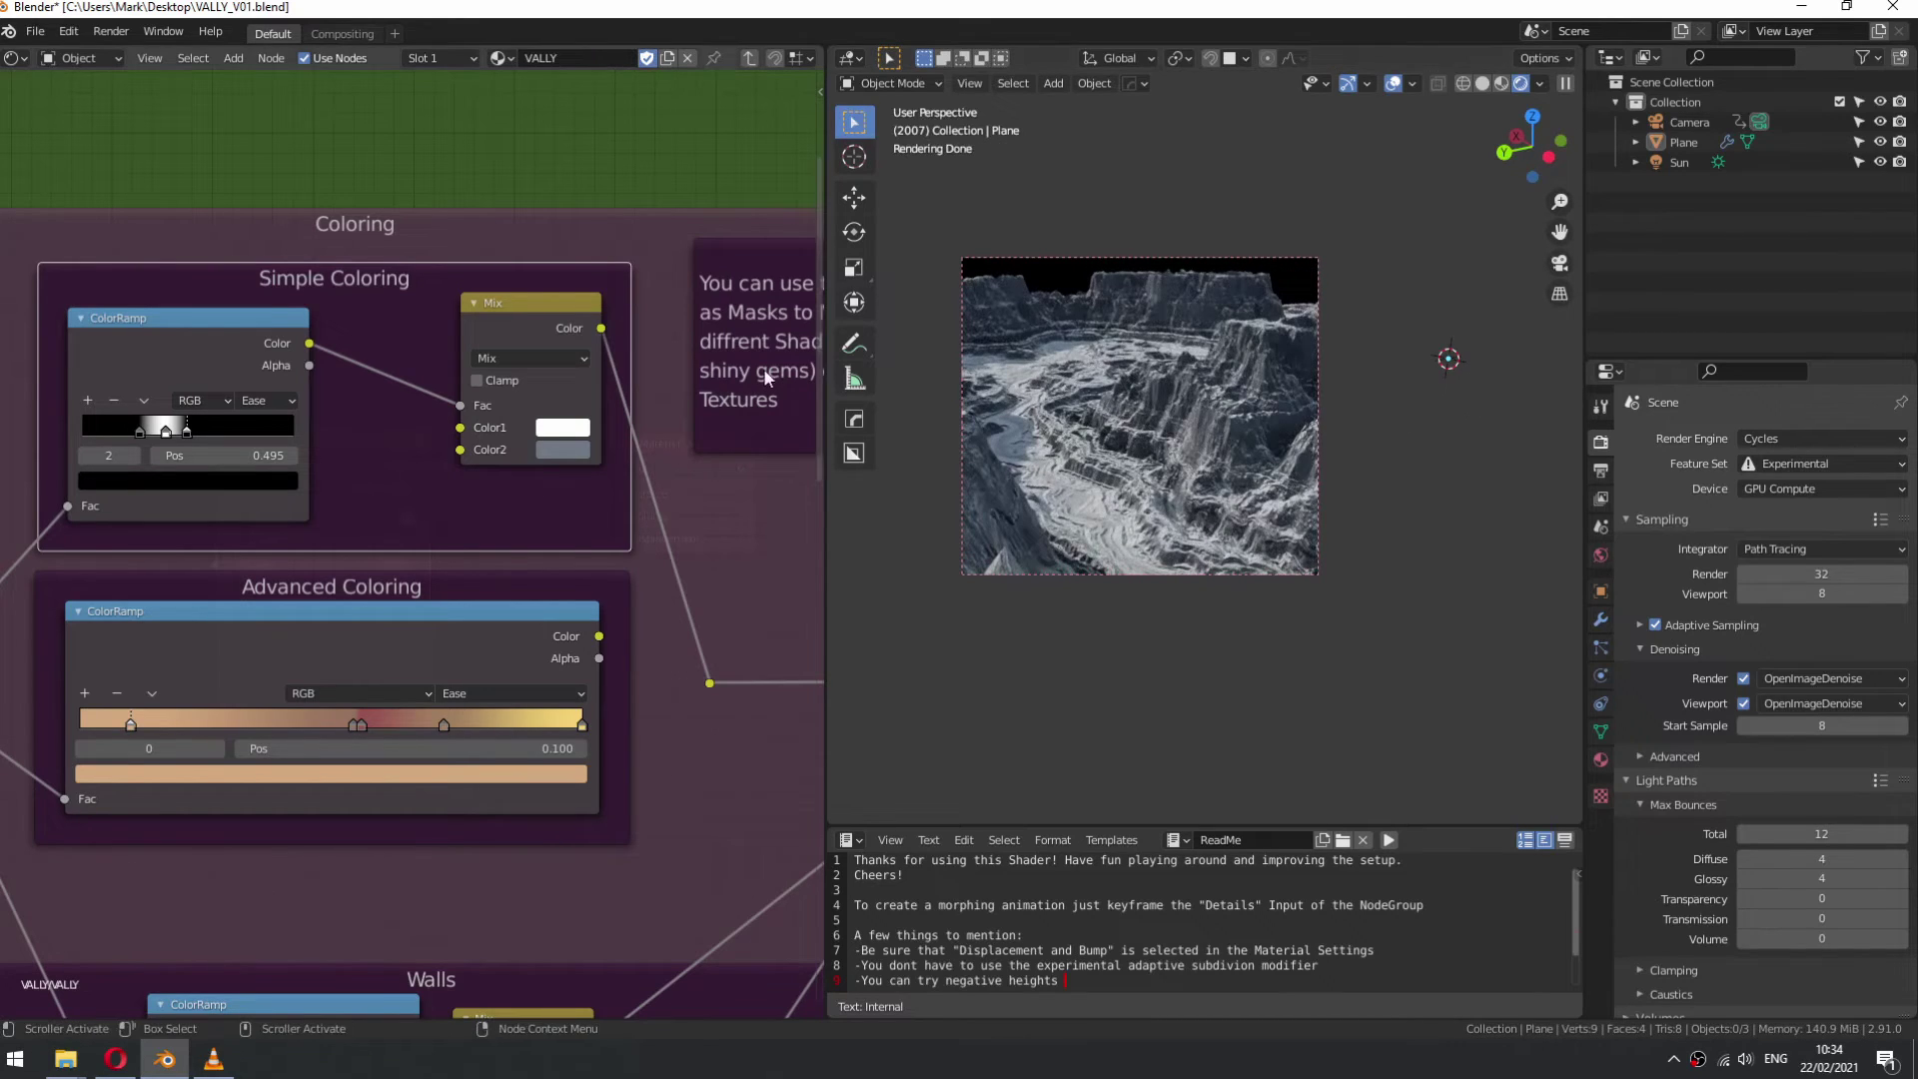
- Feed the Advanced Coloring ColorRamp into the coloring output instead of the Simple Coloring Mix, and shift a middle stop toward the ramp's start
{"action": "middle_click_drag", "start_coordinate": [573, 677], "coordinate": [654, 594]}
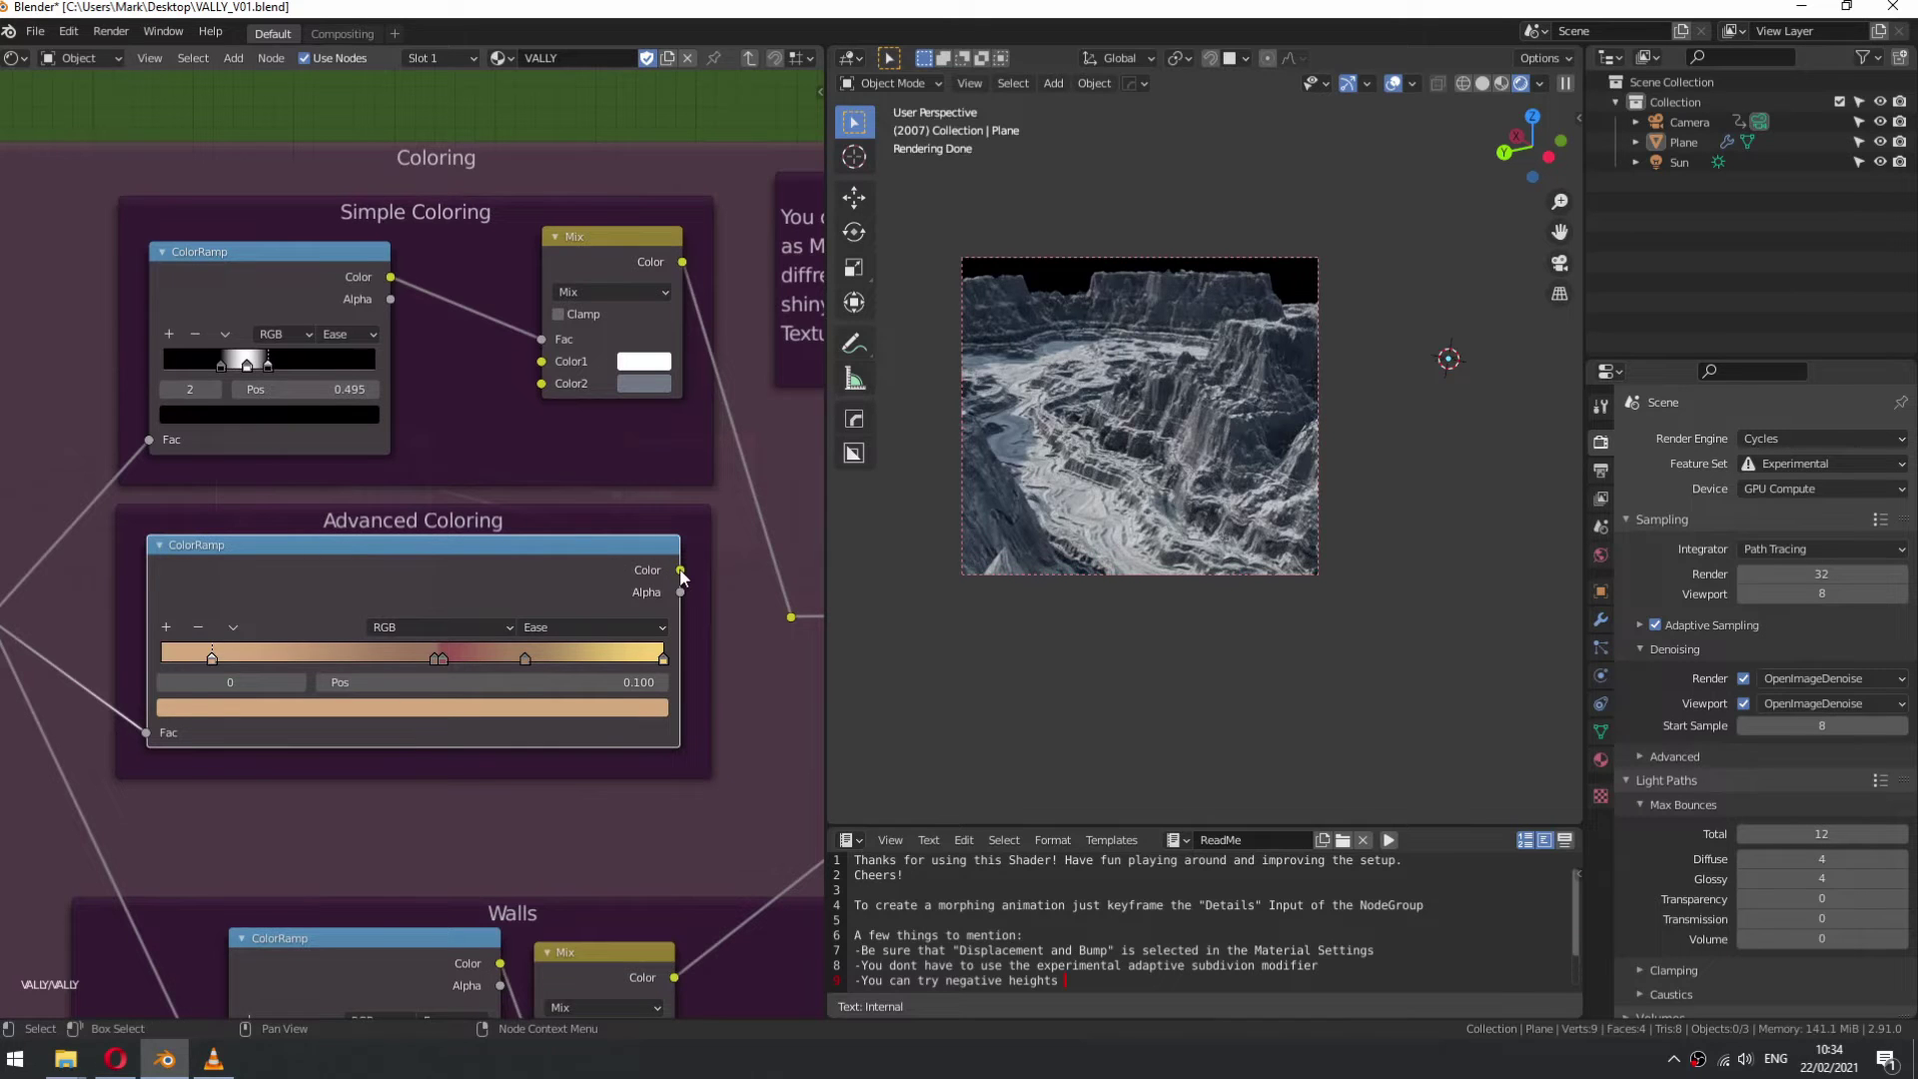
{"action": "left_click_drag", "start_coordinate": [788, 614], "coordinate": [790, 617]}
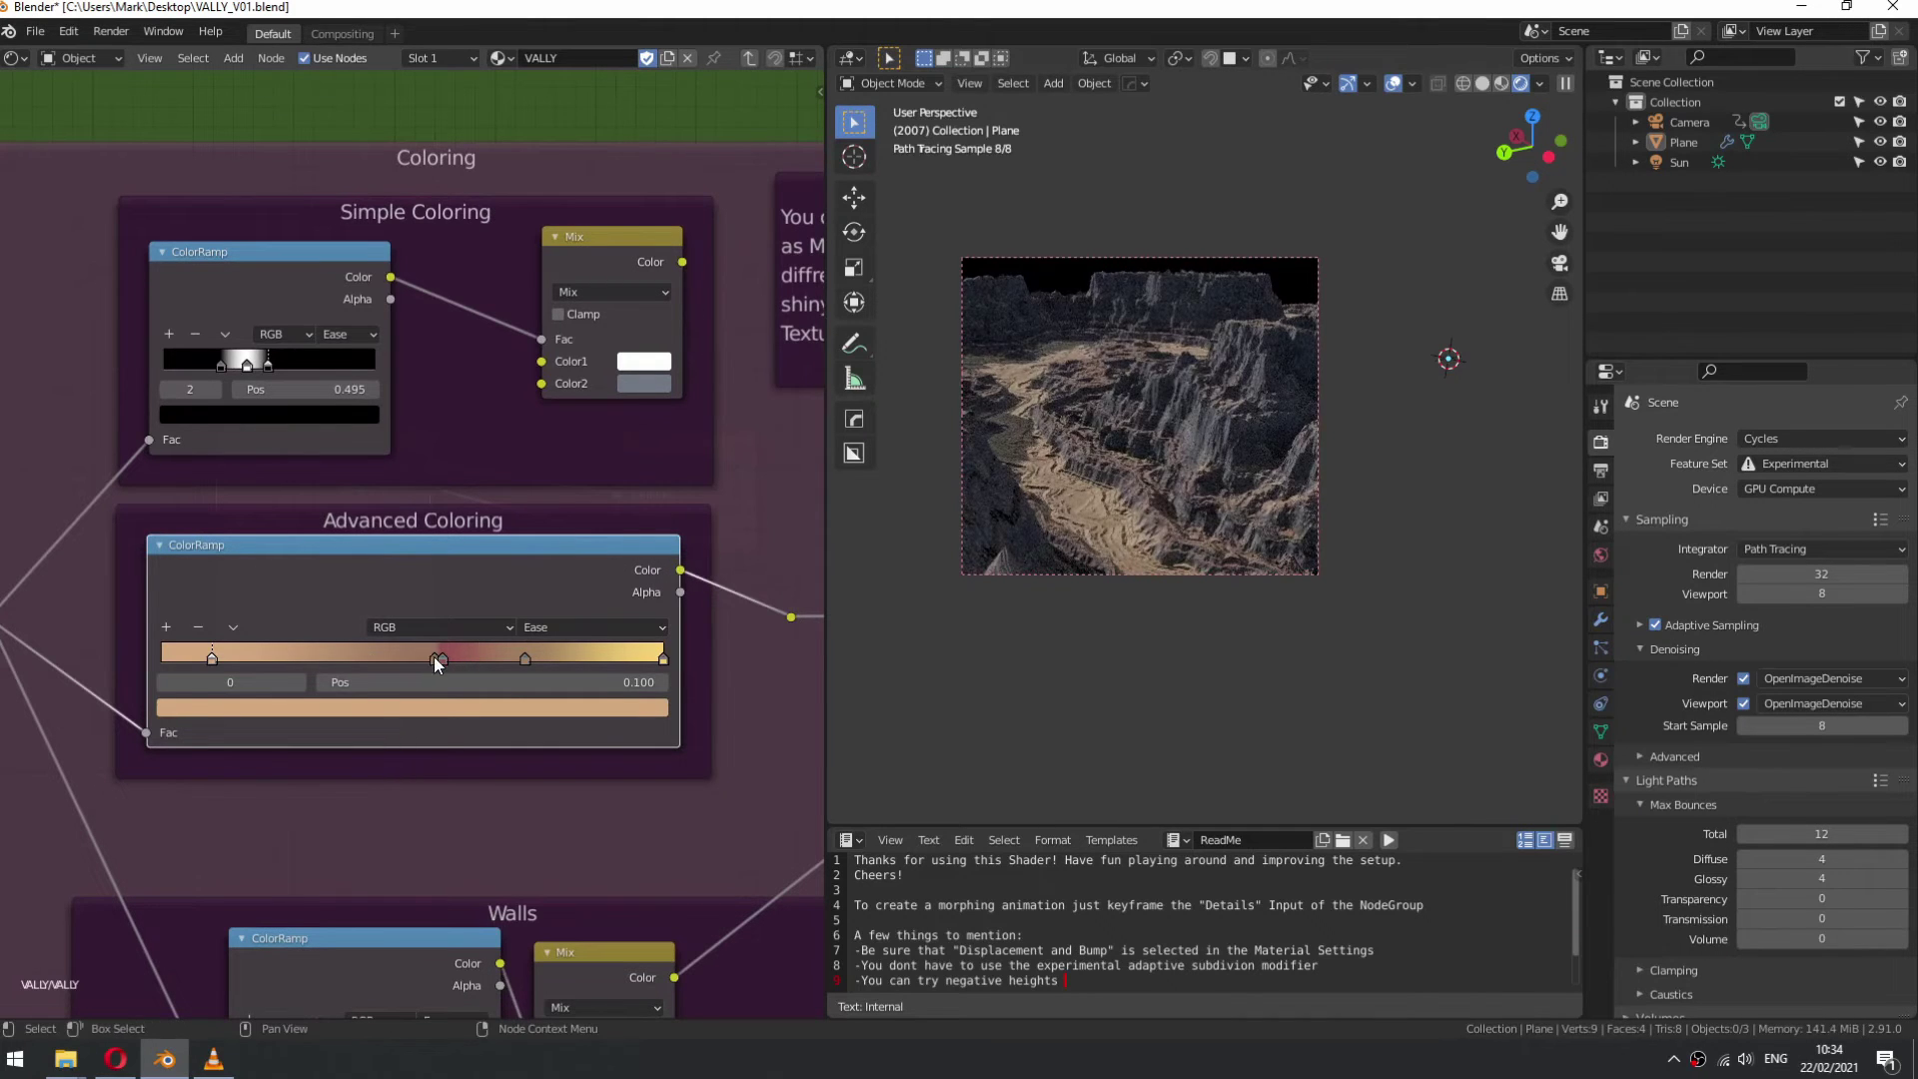
{"action": "left_click_drag", "start_coordinate": [437, 662], "coordinate": [325, 669]}
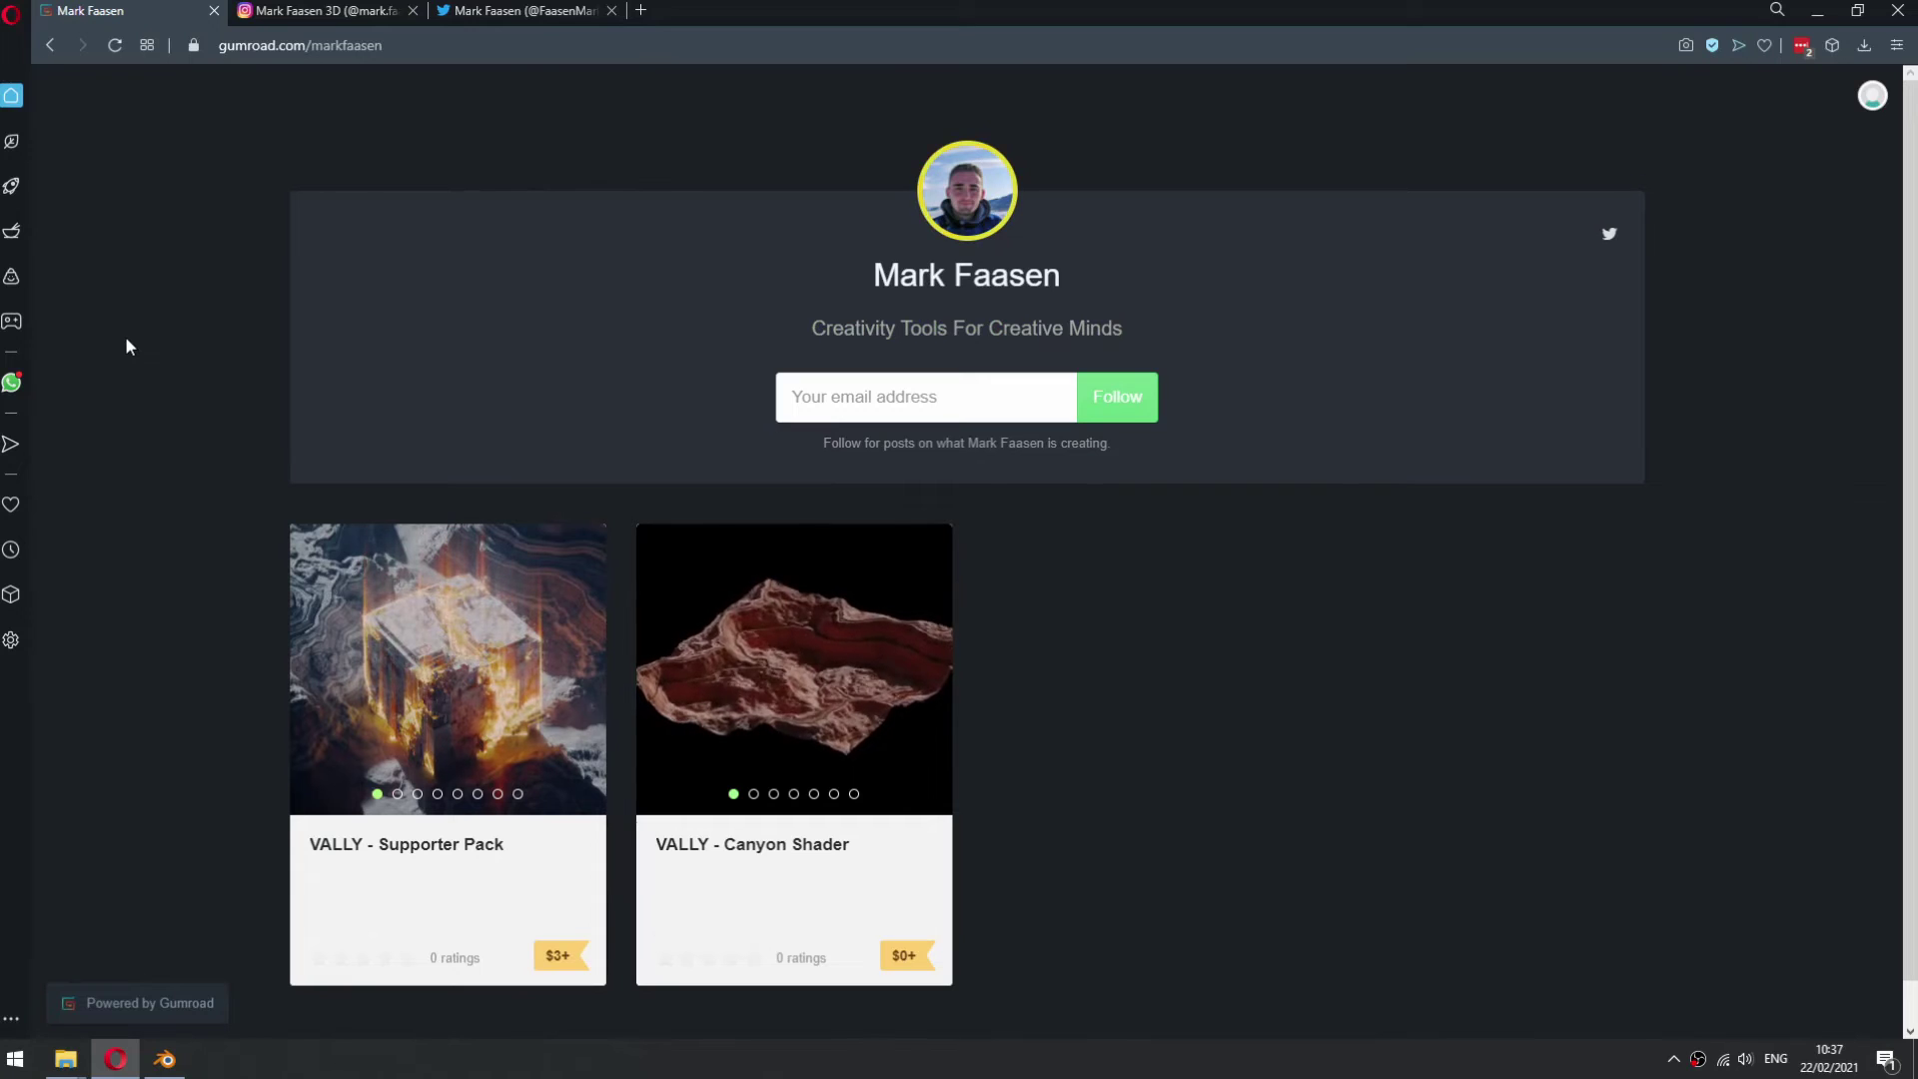
- Open the VALLY - Supporter Pack product on Gumroad in the browser and browse its preview gallery
{"action": "mouse_move", "coordinate": [582, 663]}
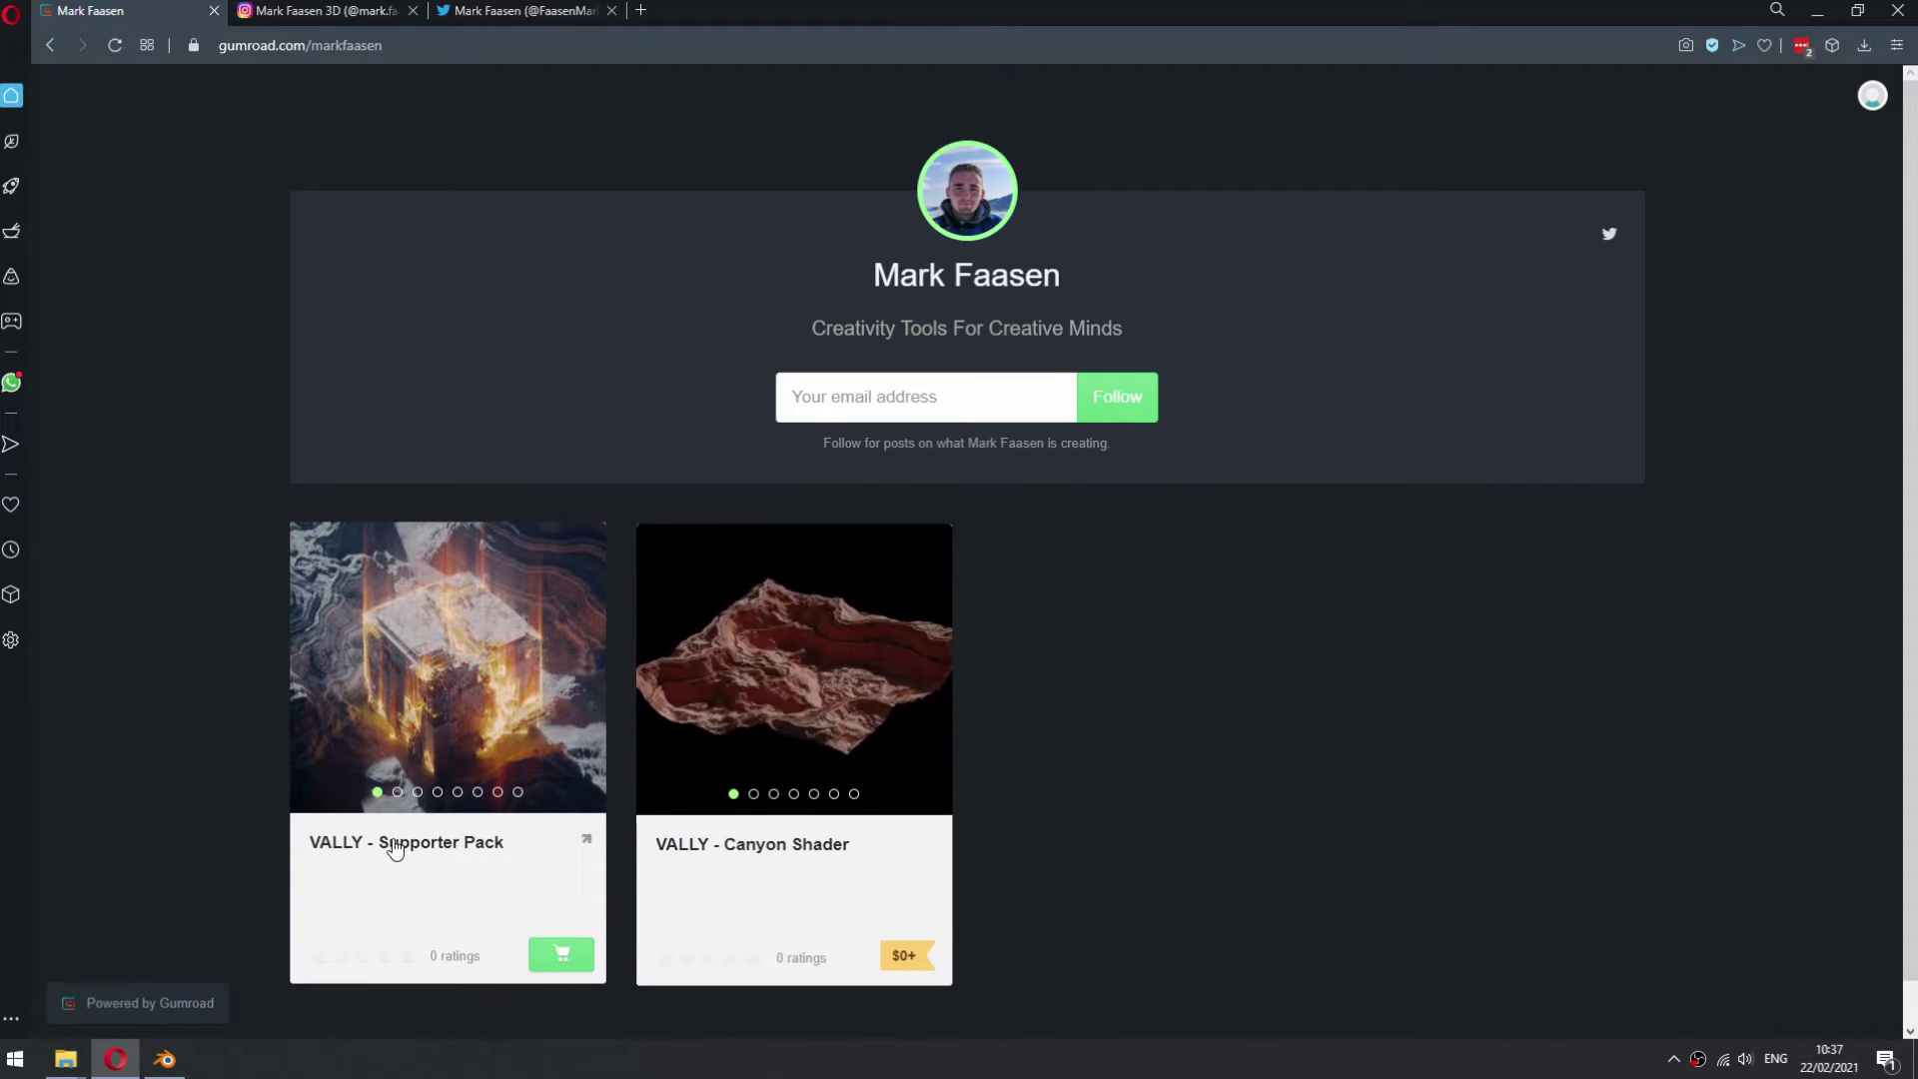
{"action": "left_click", "coordinate": [430, 709]}
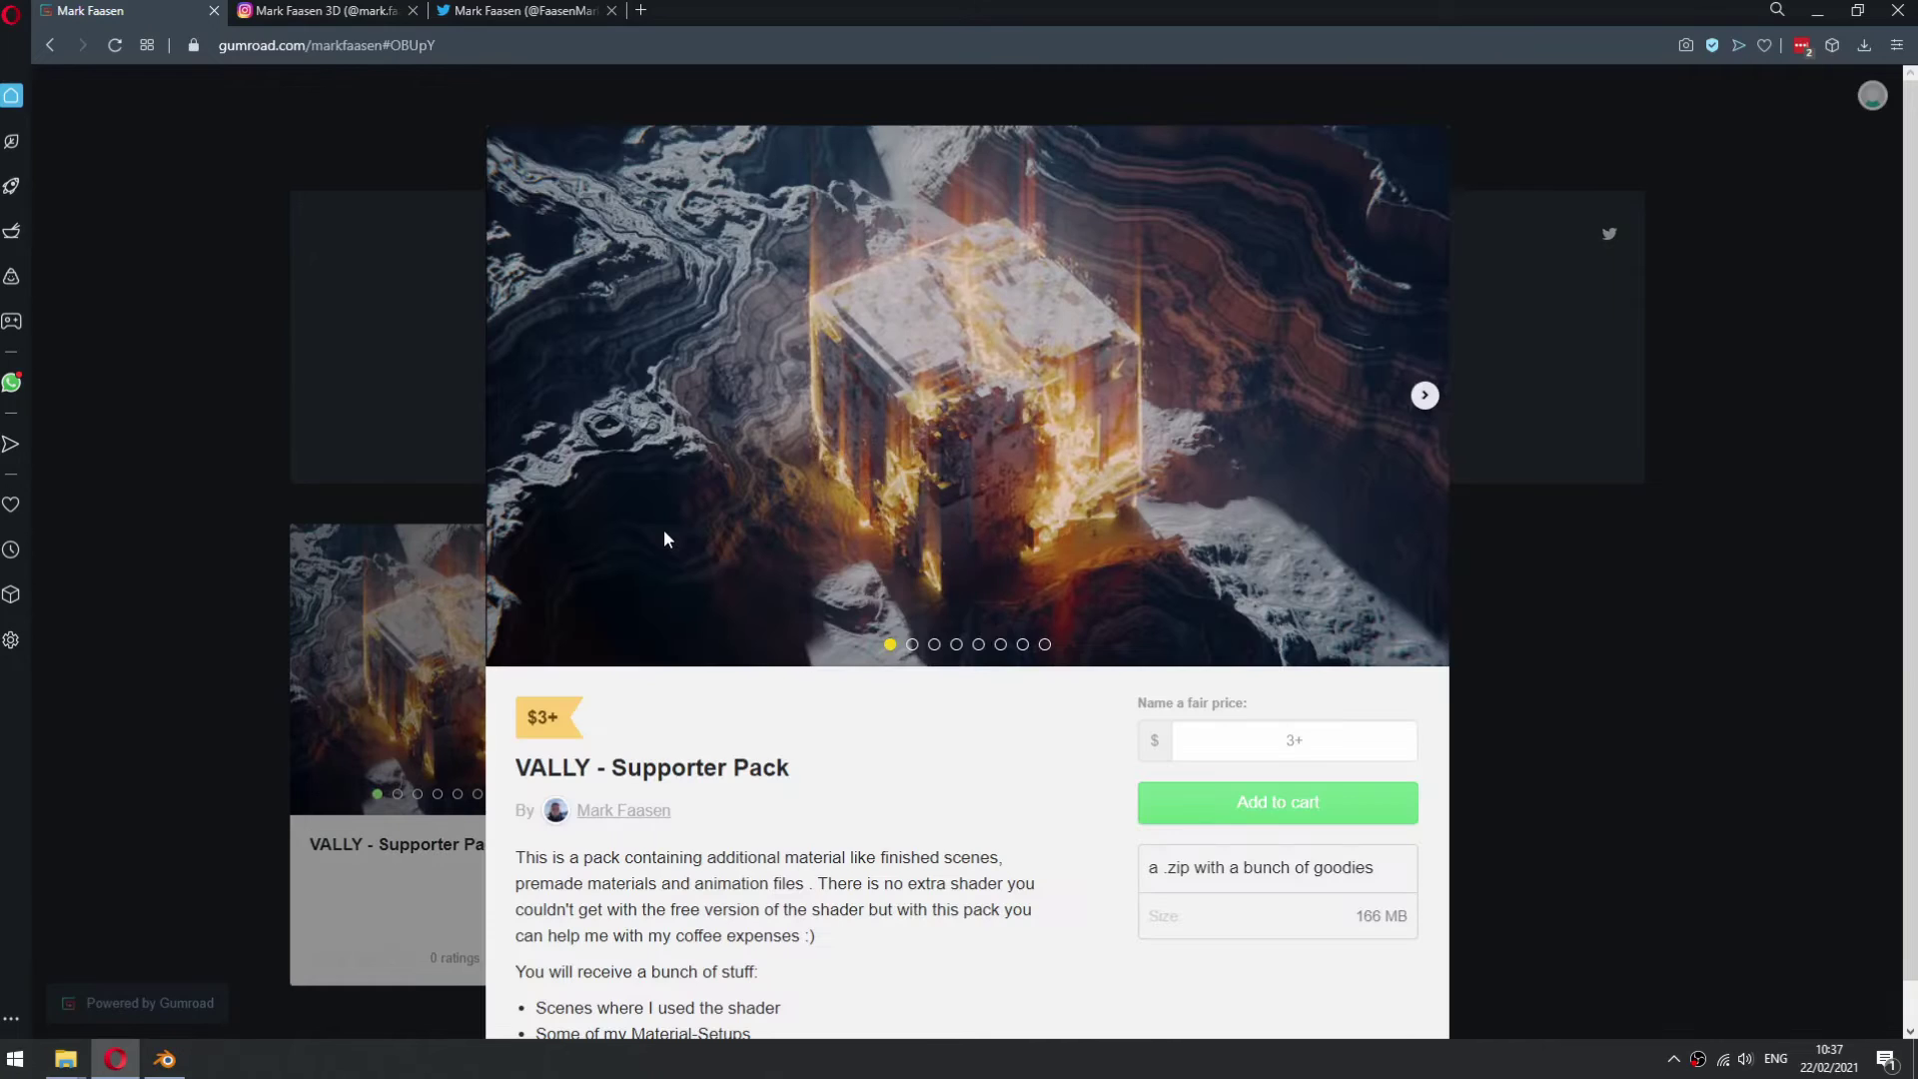
{"action": "left_click", "coordinate": [1424, 396]}
{"action": "left_click", "coordinate": [1426, 398]}
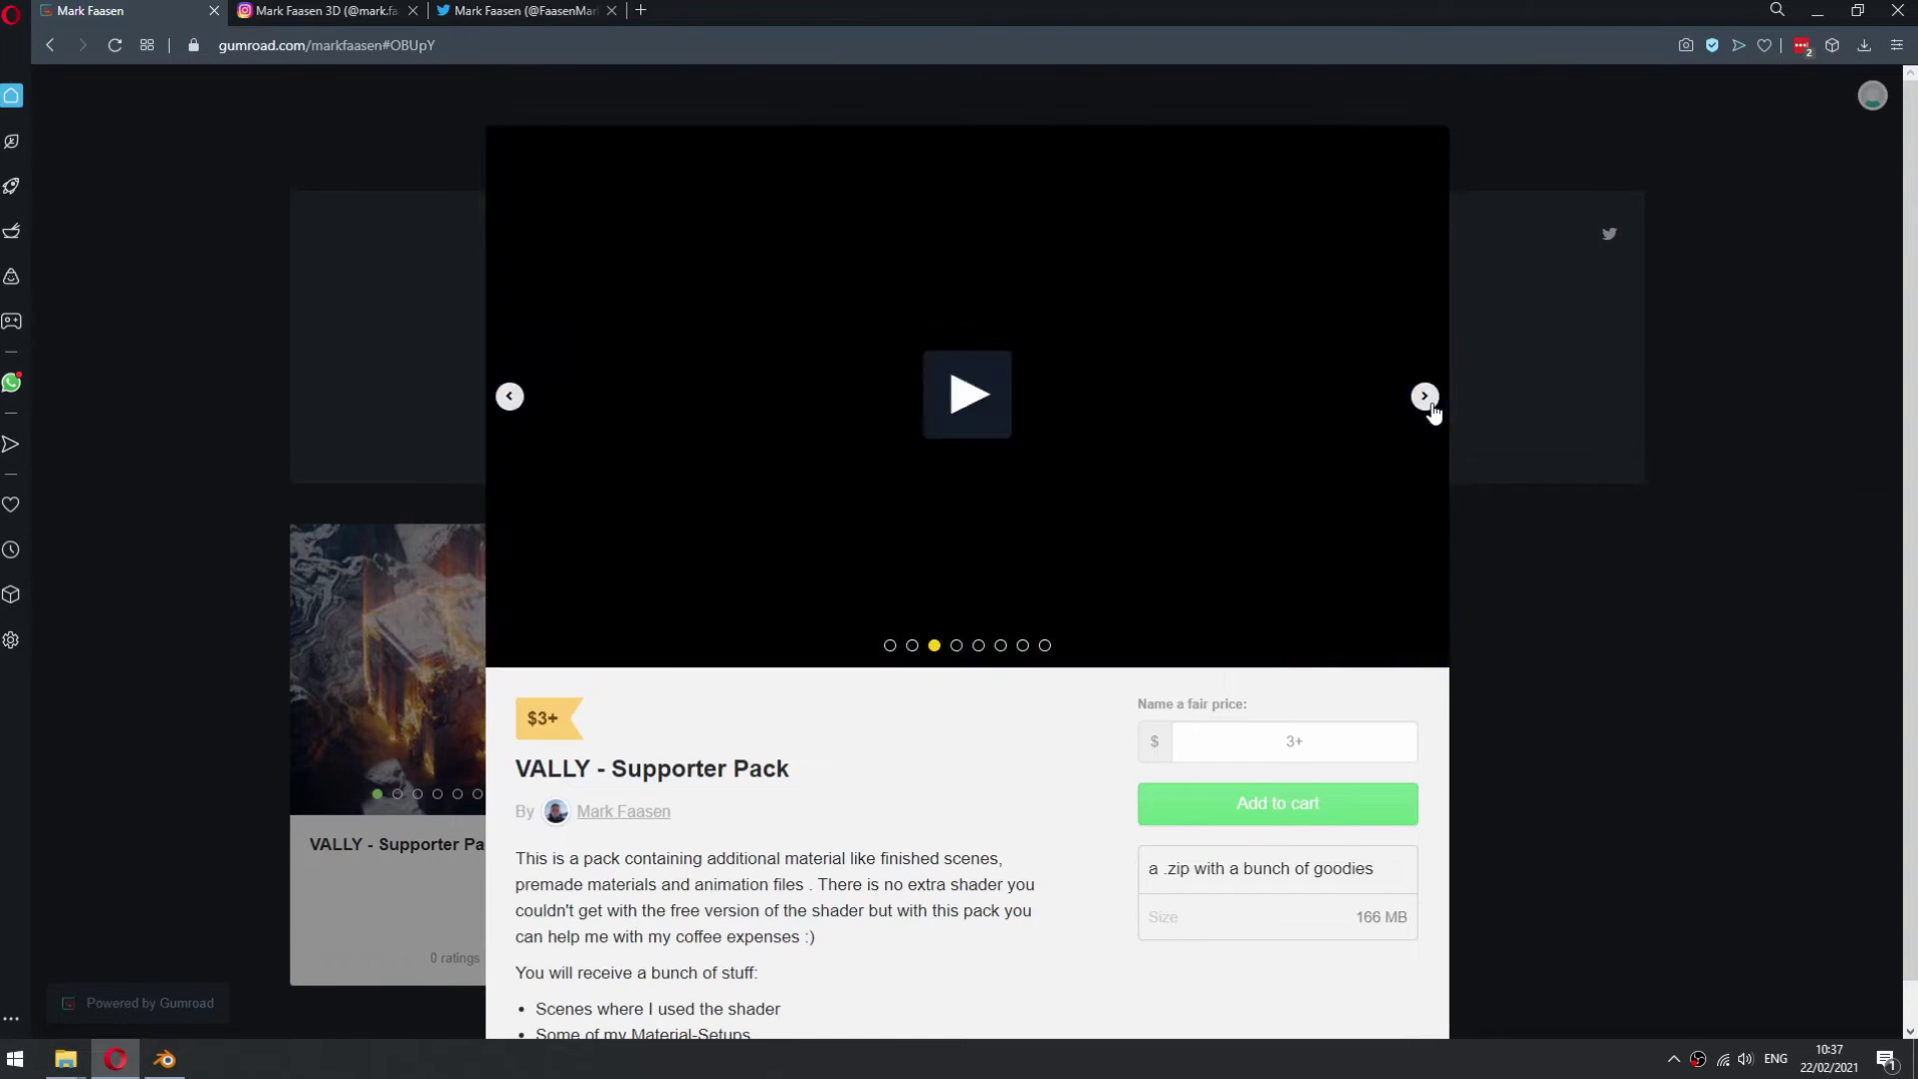
- View the remaining canyon terrain previews in the VALLY - Supporter Pack gallery, continuing past the video slide
{"action": "left_click", "coordinate": [1425, 398]}
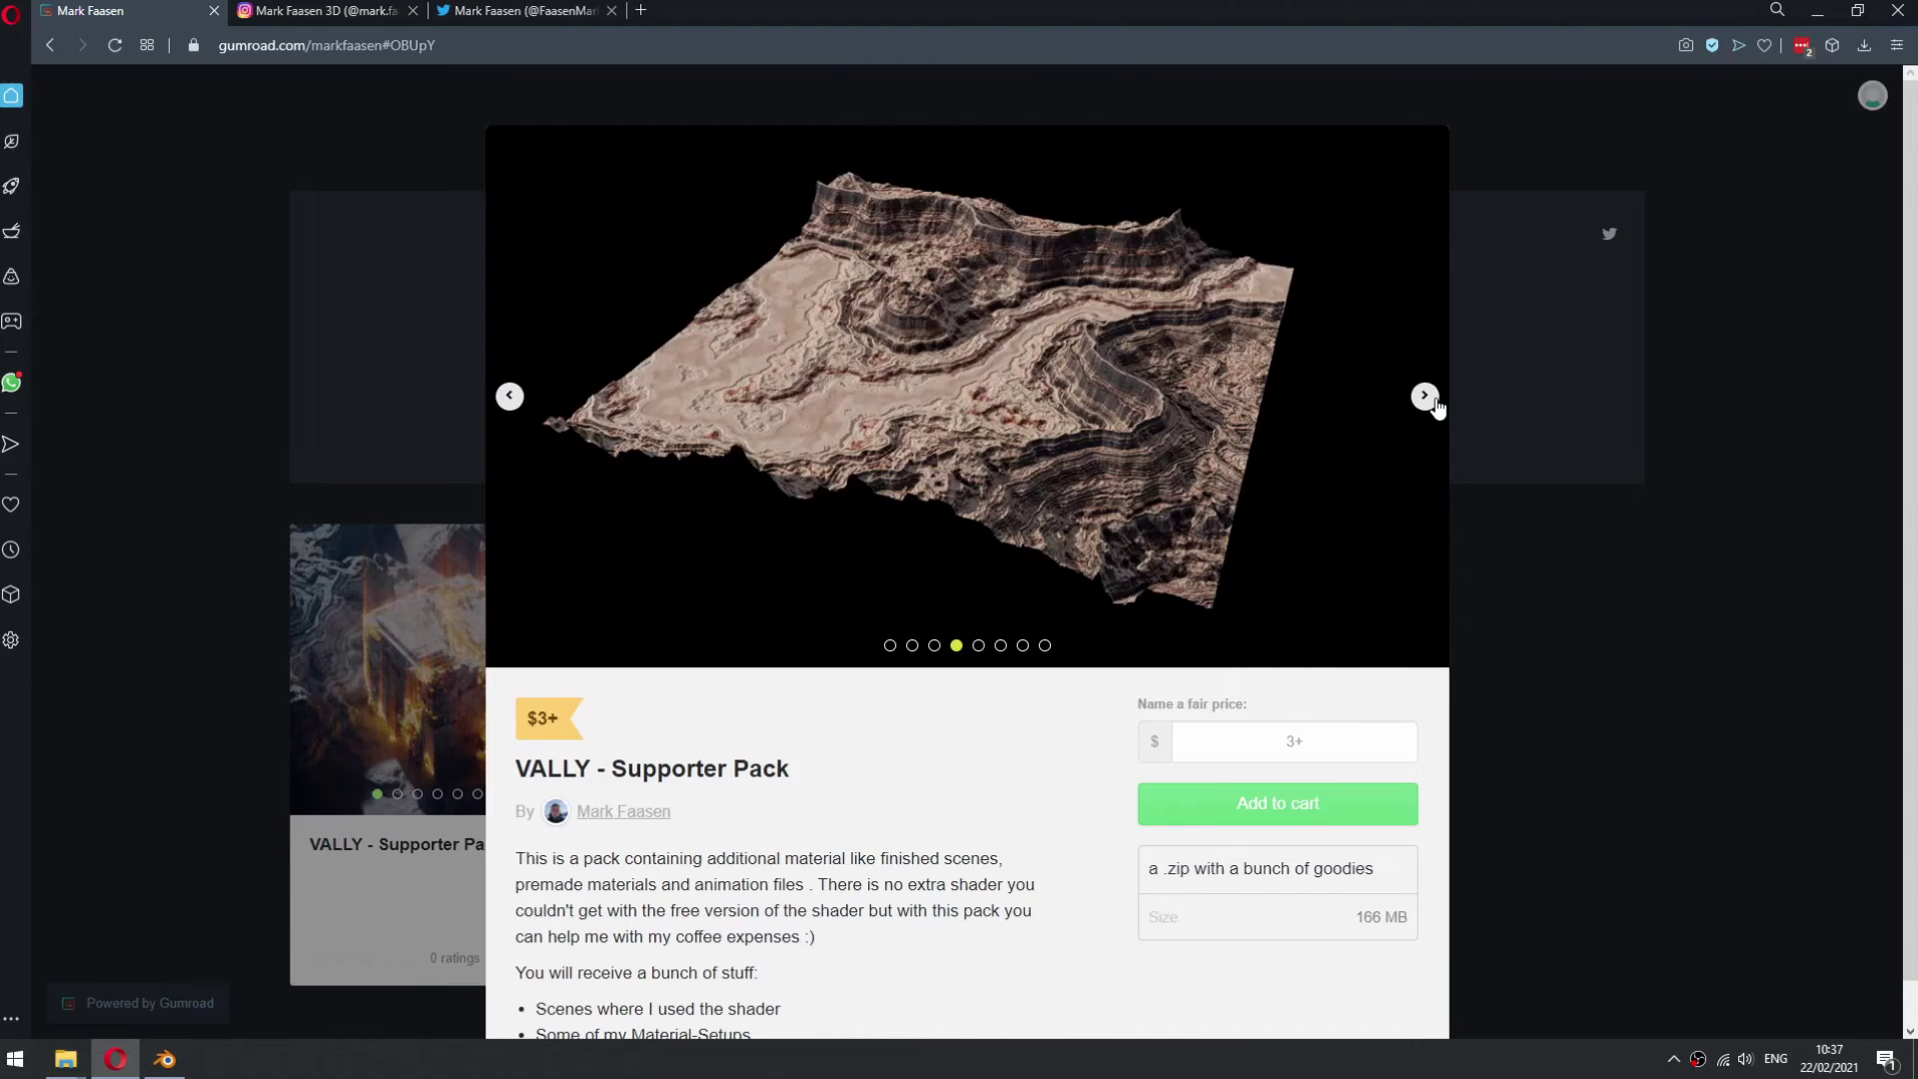
{"action": "left_click", "coordinate": [1429, 399]}
{"action": "left_click", "coordinate": [1423, 397]}
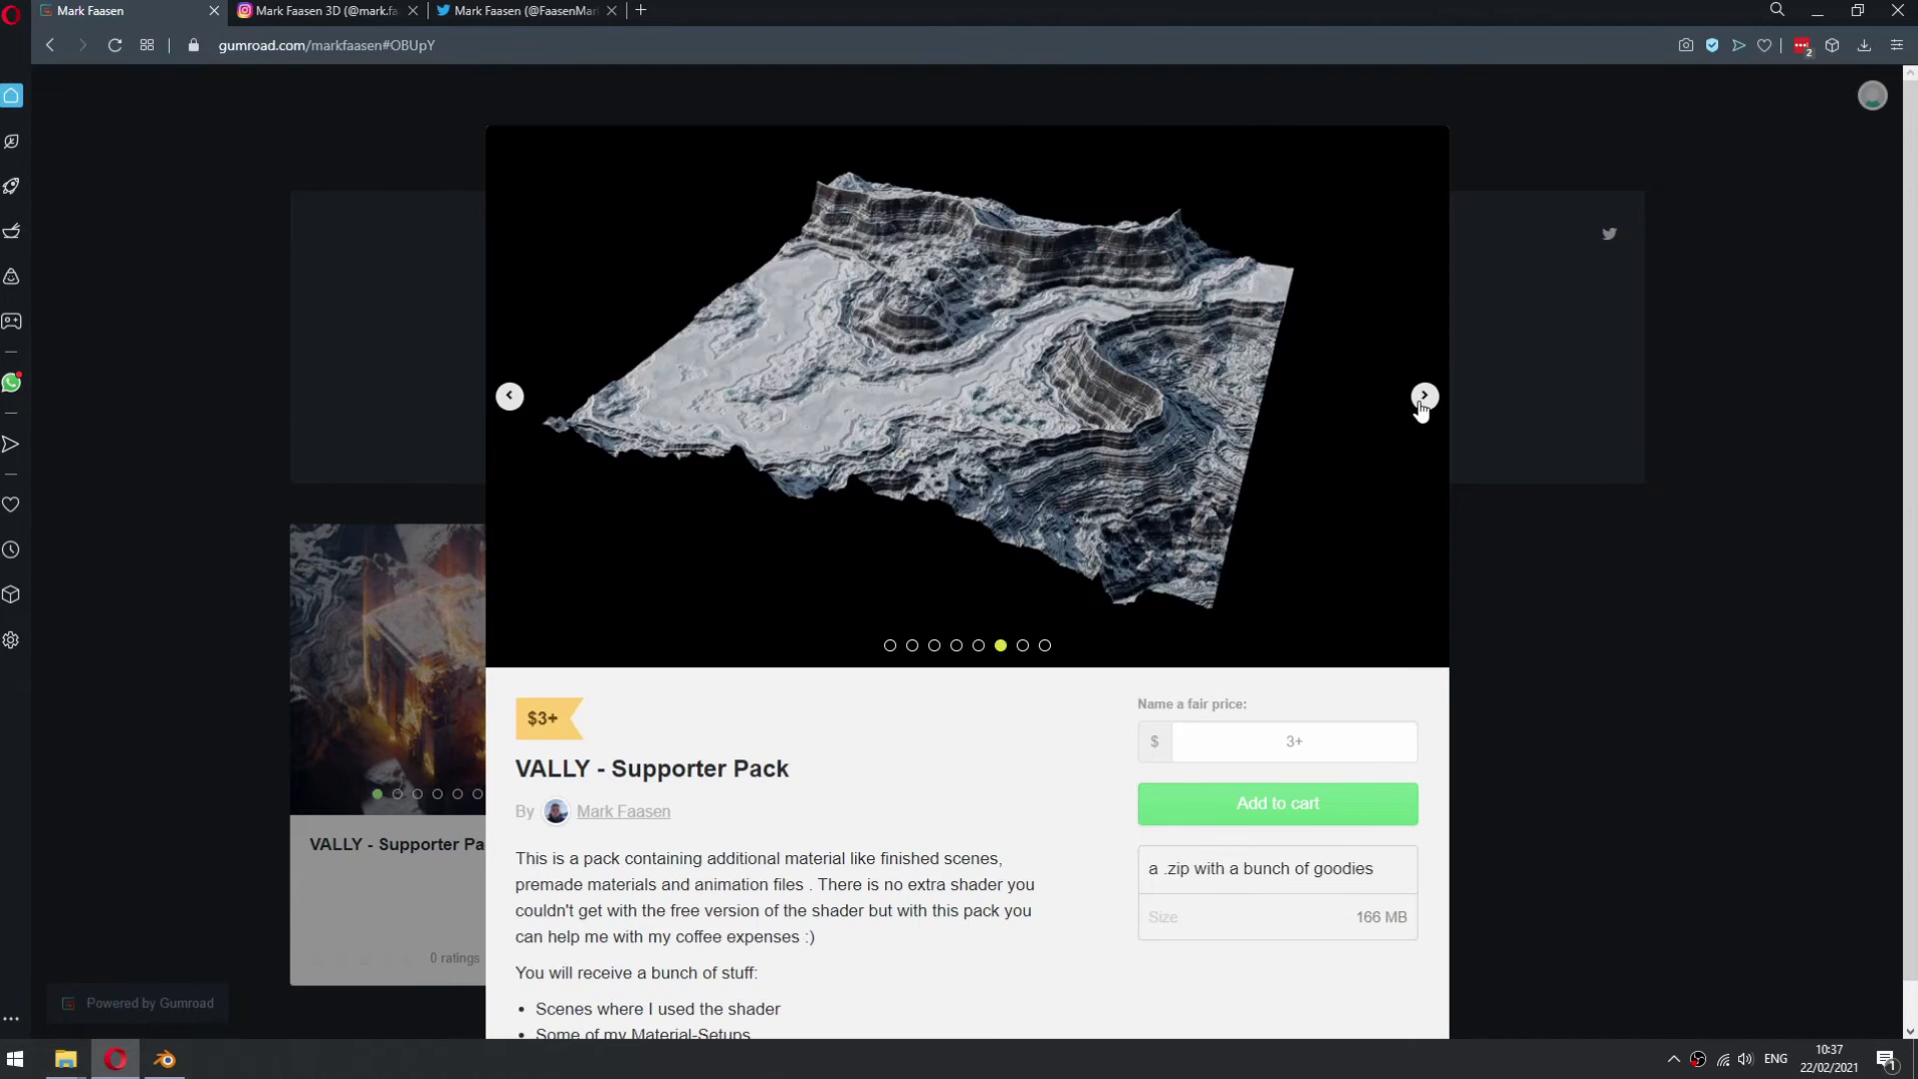
{"action": "left_click", "coordinate": [1424, 397]}
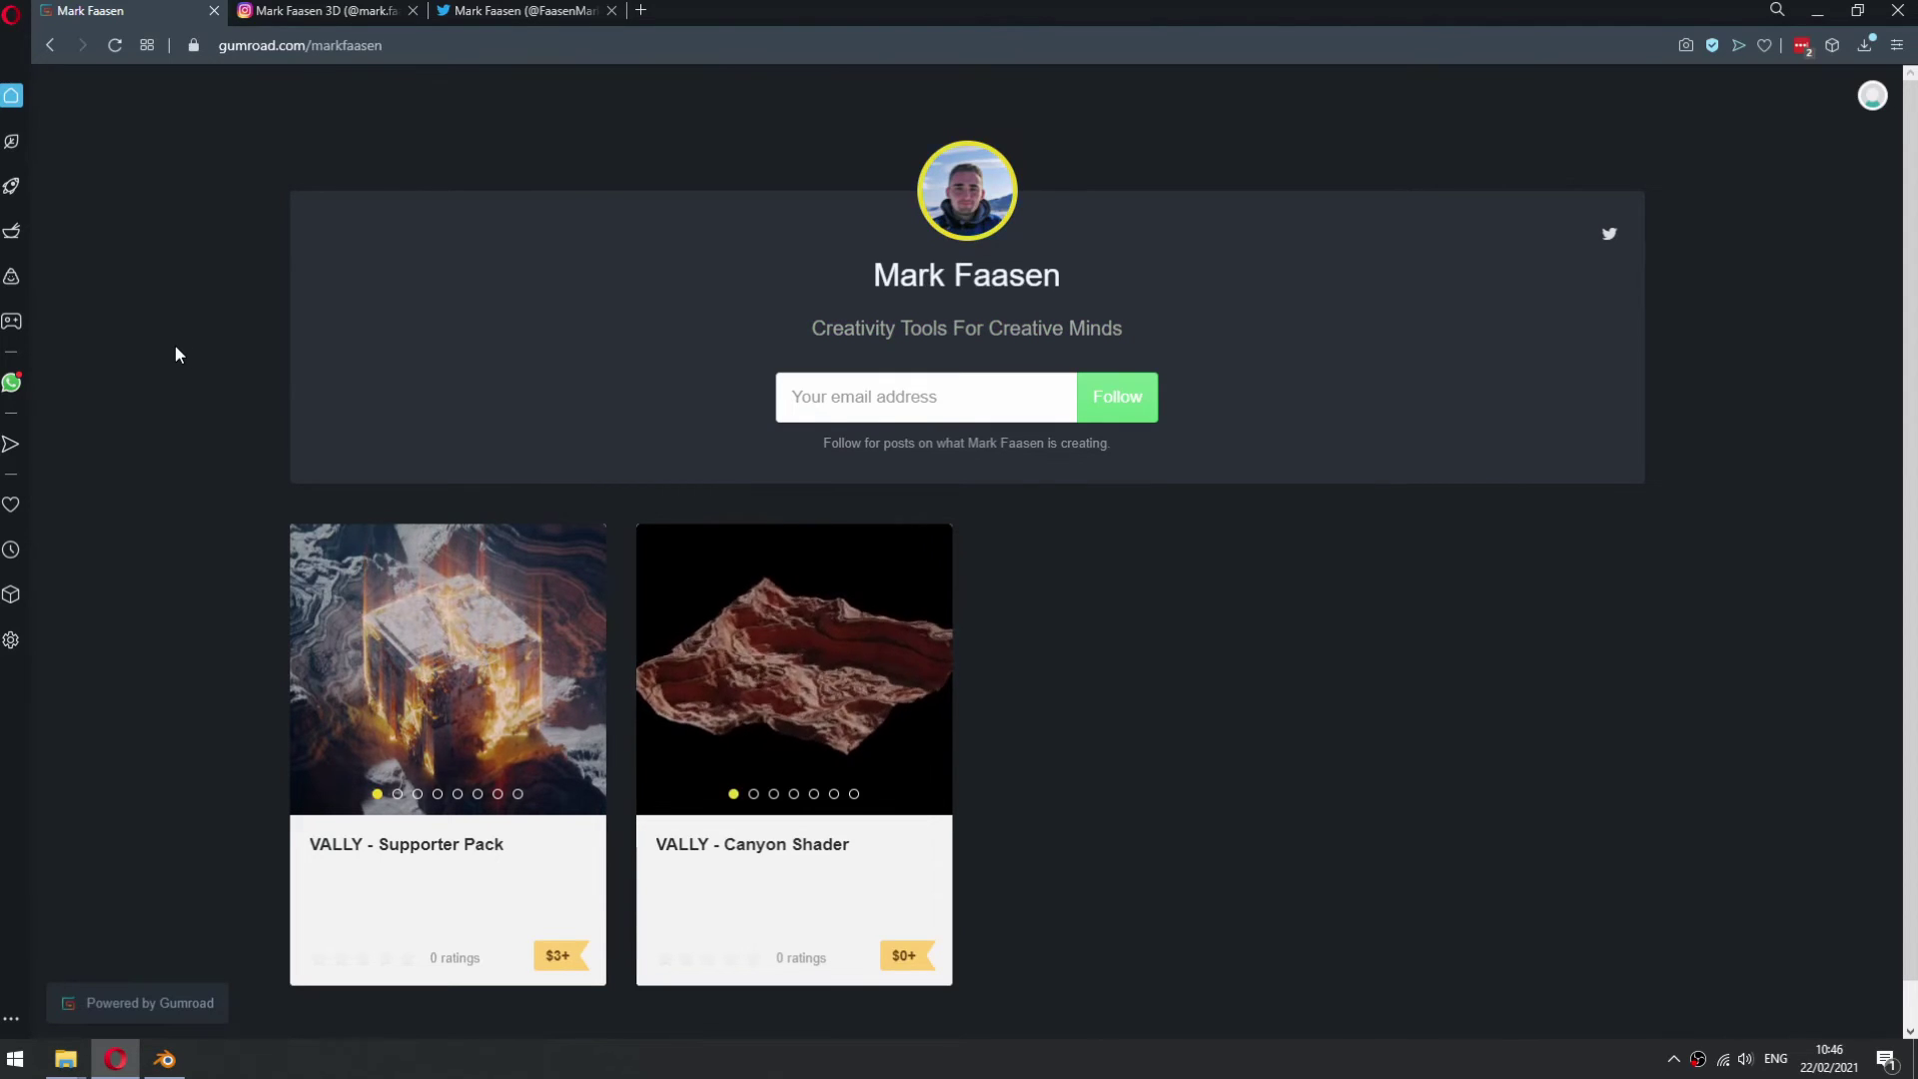
- Look through the artwork posts on the creator's Instagram profile and the Procedural Nebulae tweet on the Twitter profile
{"action": "left_click", "coordinate": [291, 10]}
{"action": "scroll", "coordinate": [287, 488], "scroll_direction": "down", "scroll_amount": 10}
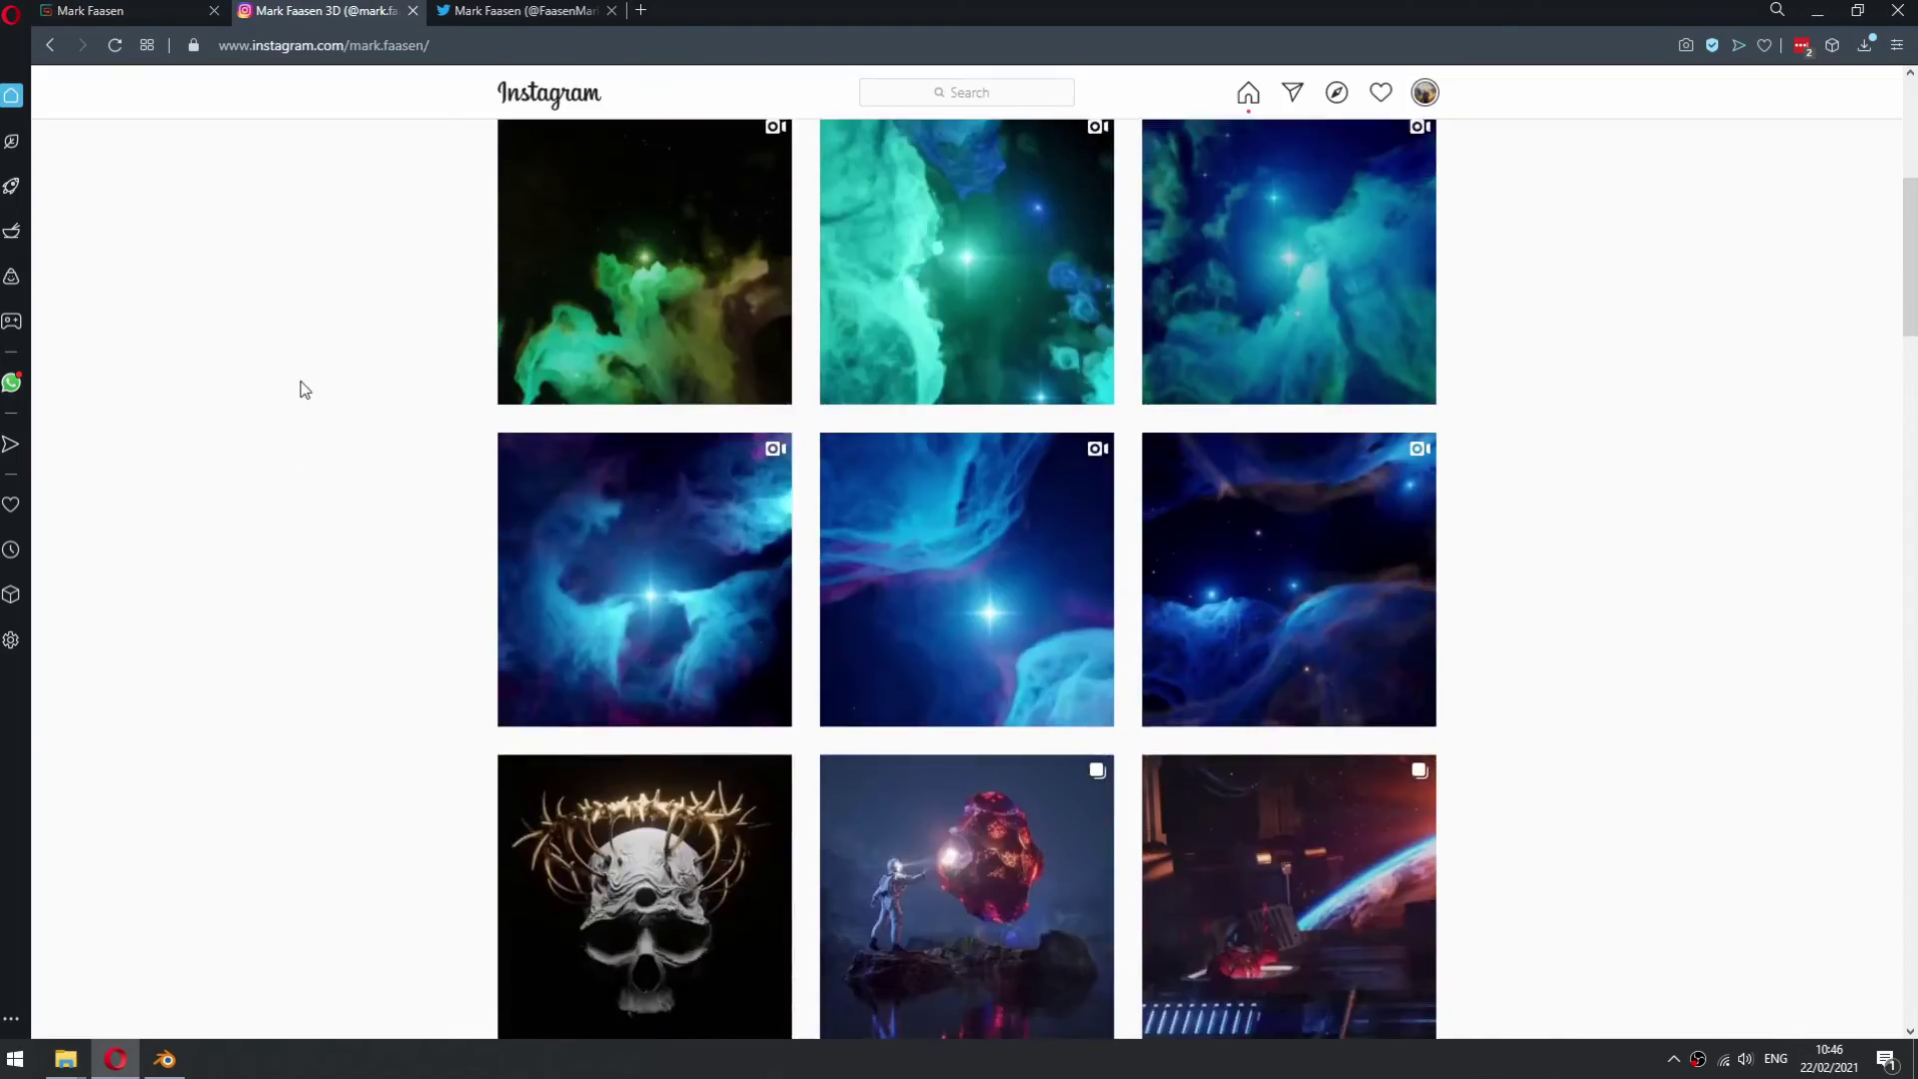
{"action": "scroll", "coordinate": [307, 380], "scroll_direction": "down", "scroll_amount": 20}
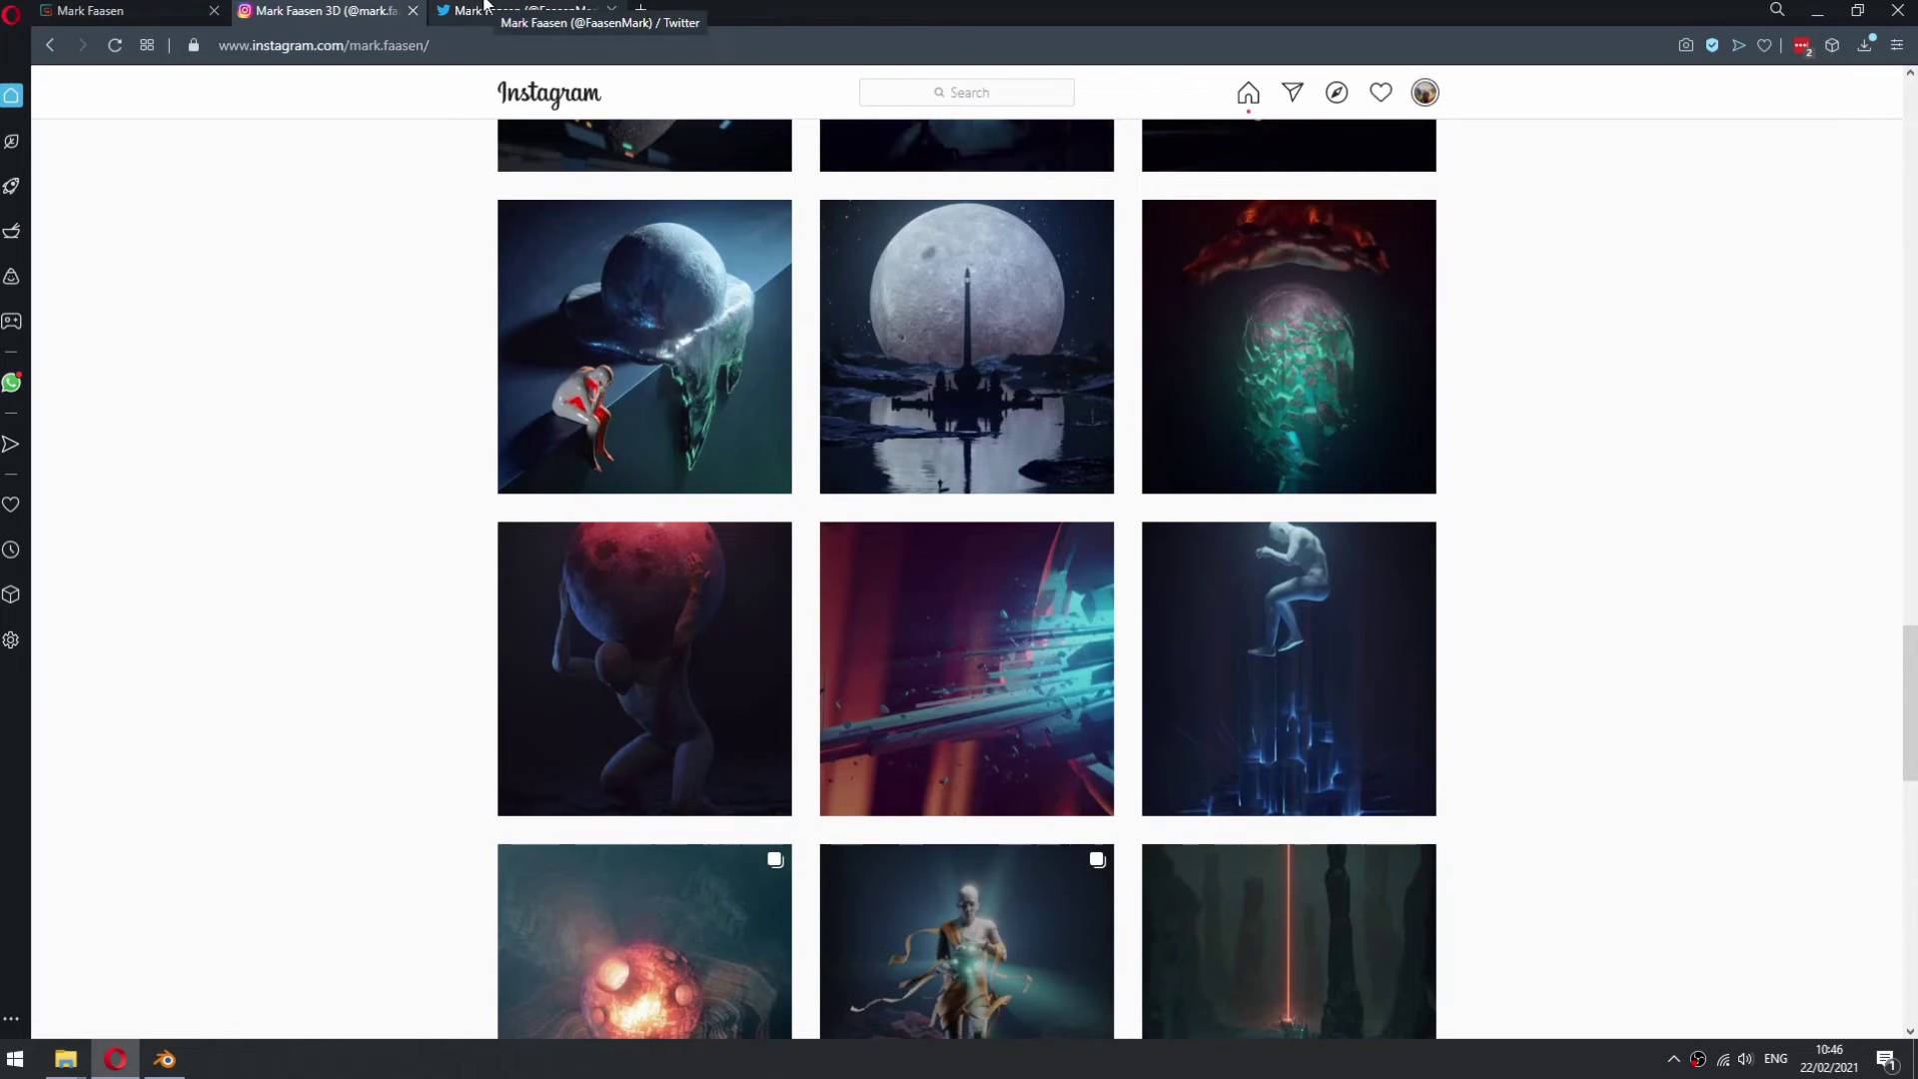
{"action": "left_click", "coordinate": [487, 6]}
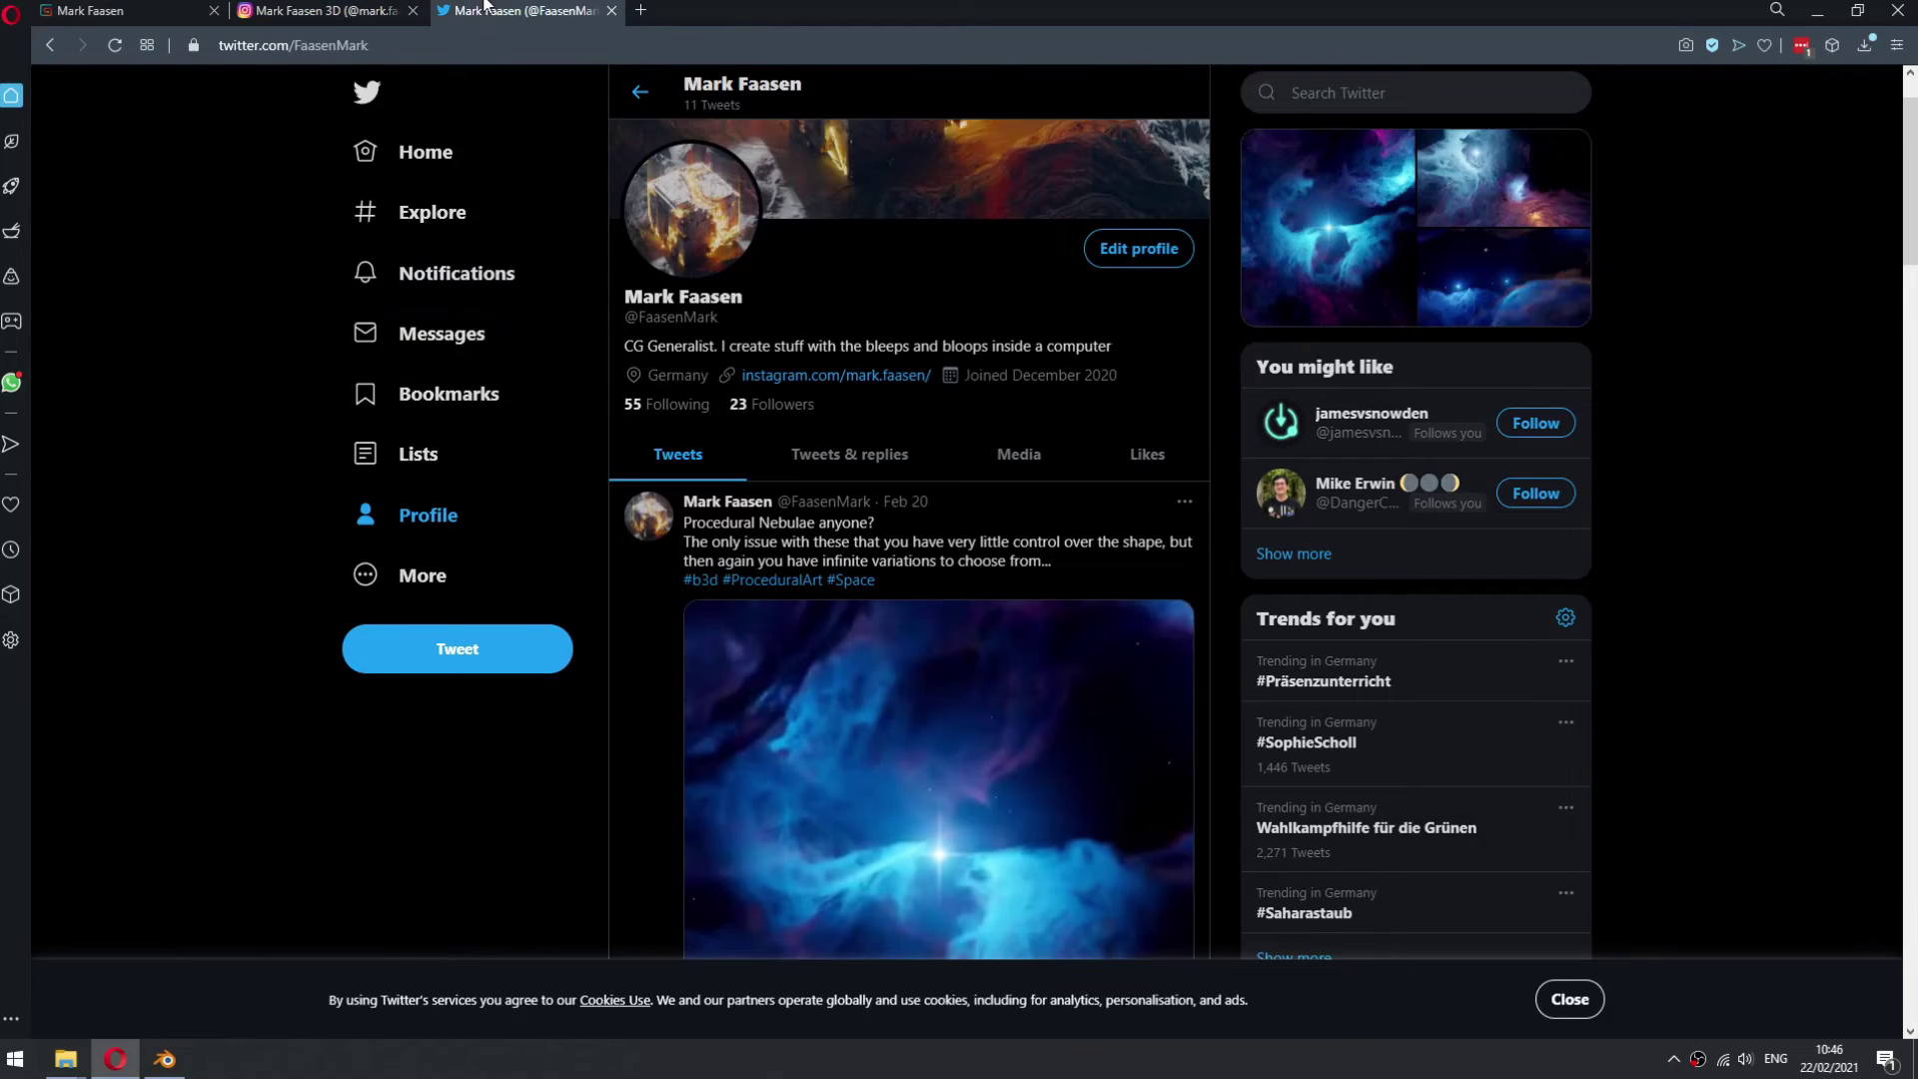
{"action": "scroll", "coordinate": [272, 405], "scroll_direction": "down", "scroll_amount": 3}
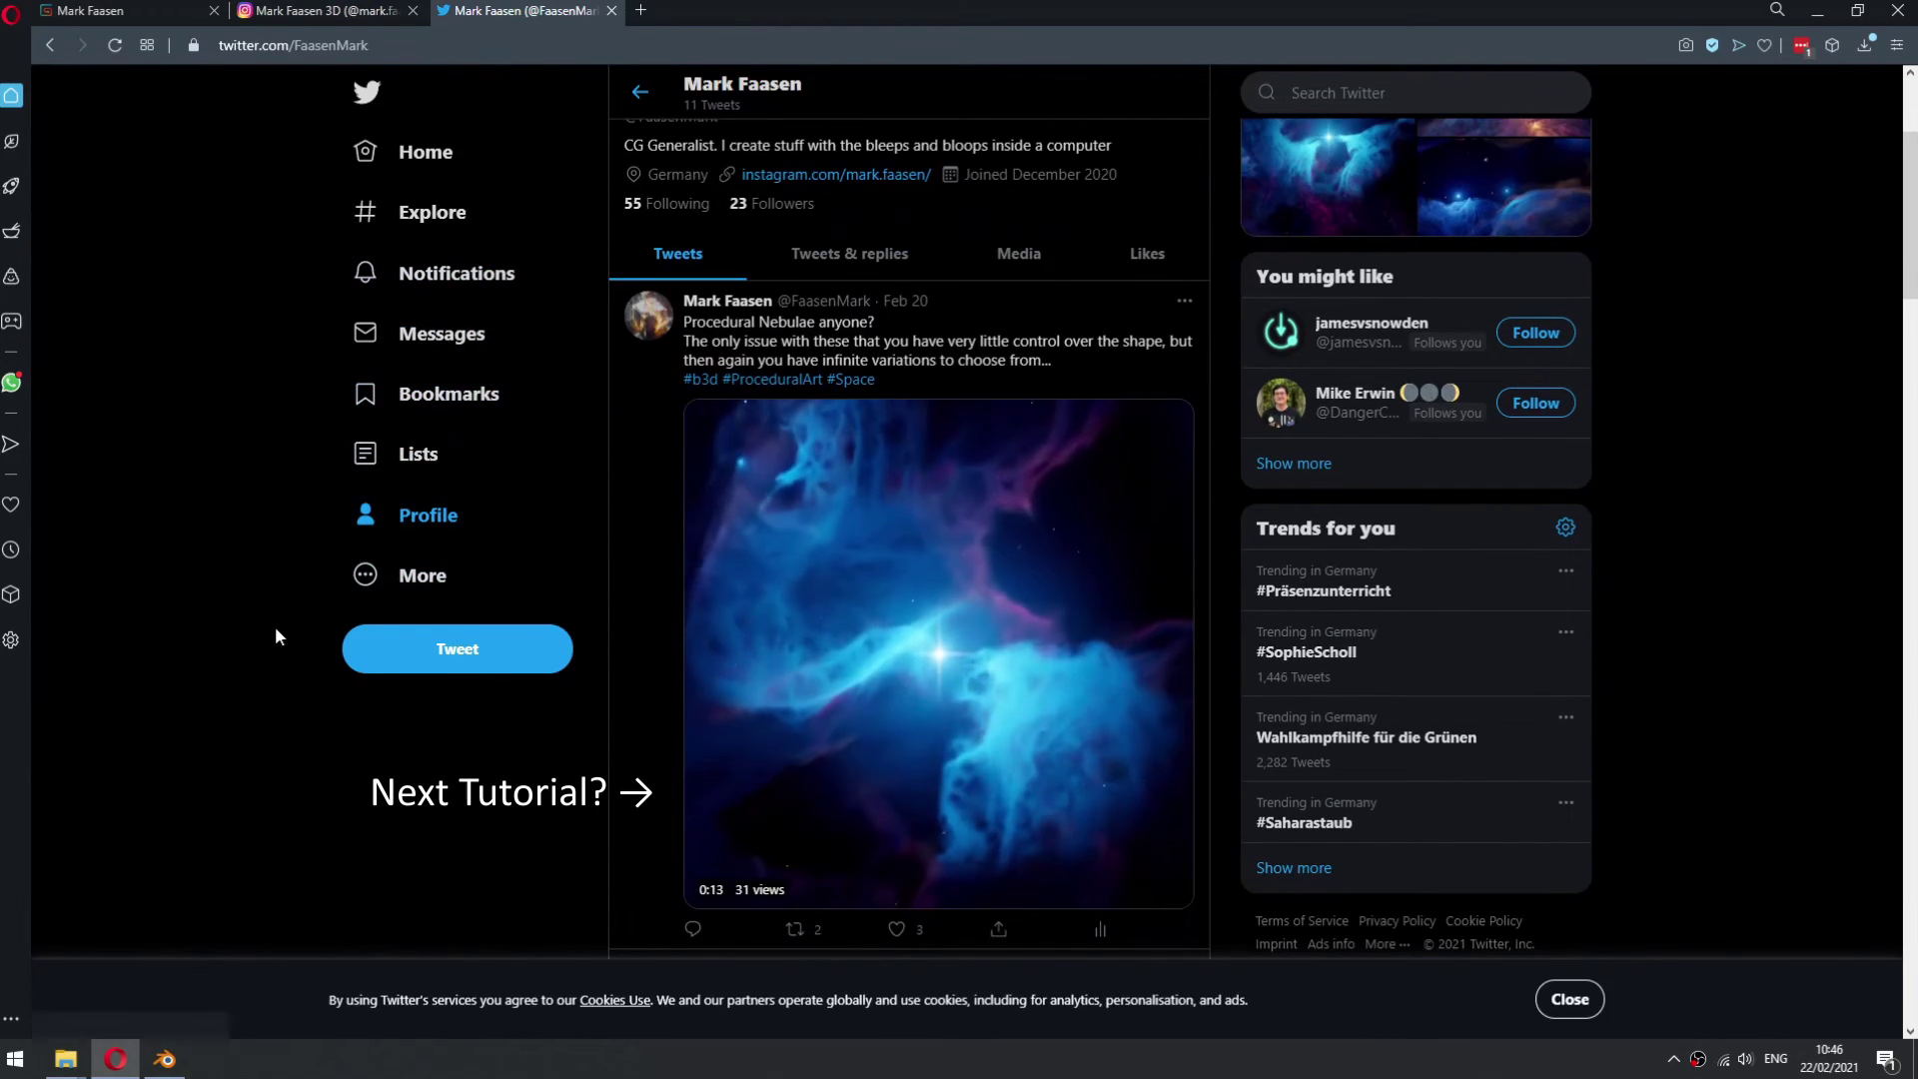